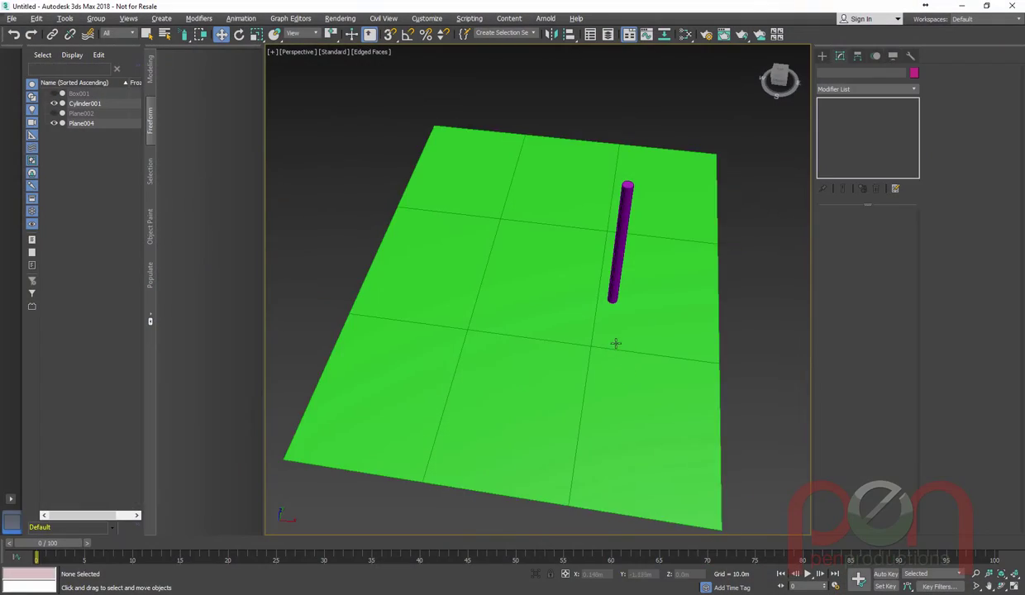
Step: Draw a new plane primitive on the green ground, spanning the area around the purple cylinder
alt+middle_drag(616, 344, 499, 345)
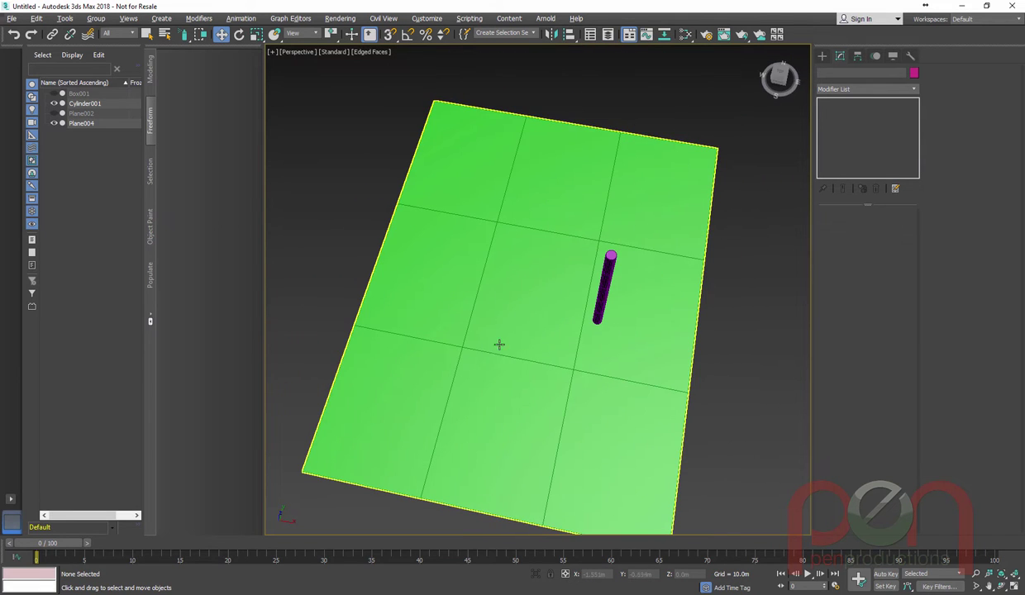
right_click(516, 364)
click(548, 332)
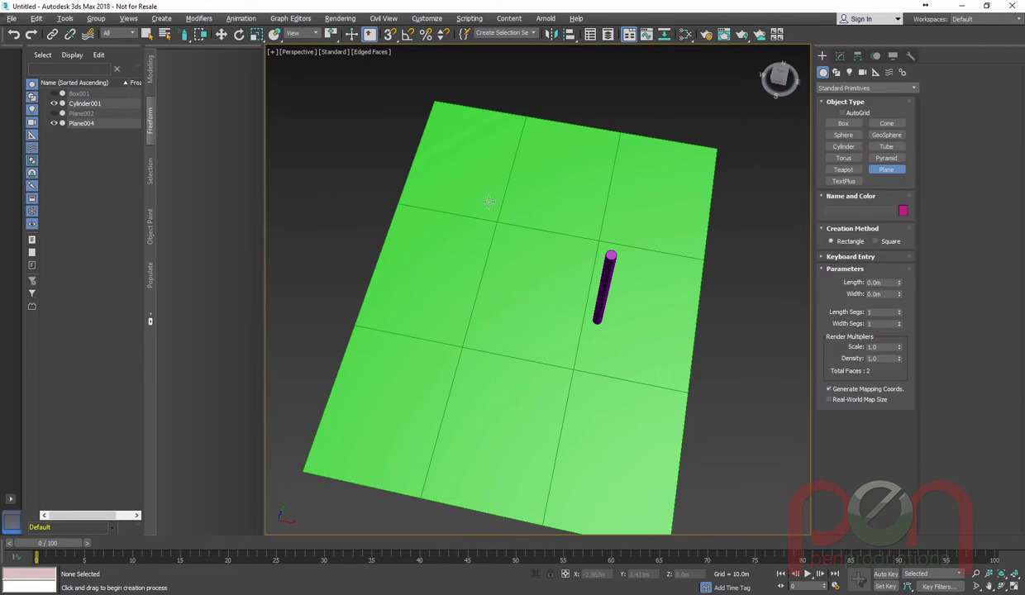
drag(478, 199, 686, 469)
alt+middle_drag(686, 468, 612, 321)
key(w)
middle_drag(652, 370, 648, 366)
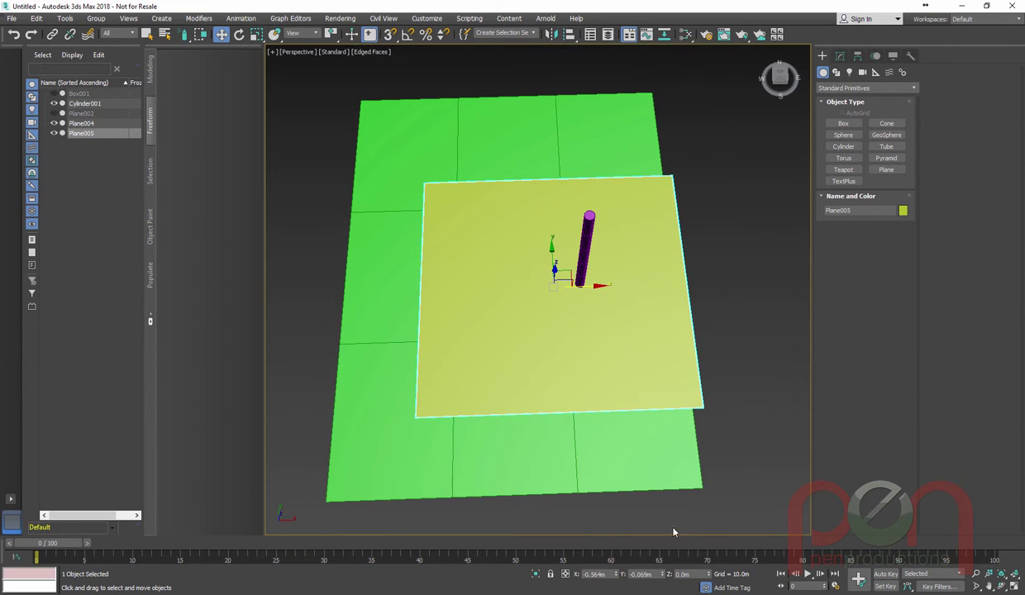
Step: Centre the new plane at X 0 and Y 0, and convert it to an Editable Poly
right_click(616, 574)
right_click(662, 578)
mouse_move(573, 333)
alt+middle_down()
mouse_move(550, 372)
mouse_move(581, 344)
alt+middle_up()
right_click(580, 344)
mouse_move(628, 457)
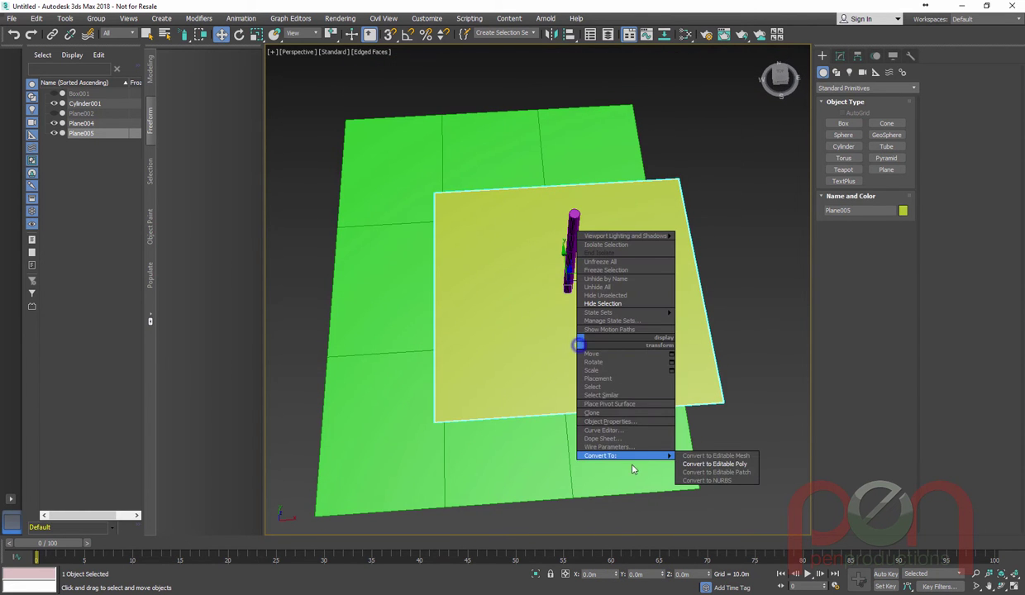
click(714, 464)
Step: Split the plane along both diagonals by connecting one pair of opposite corner vertices and cutting between the other pair
alt+middle_drag(676, 430, 606, 349)
key(1)
click(709, 221)
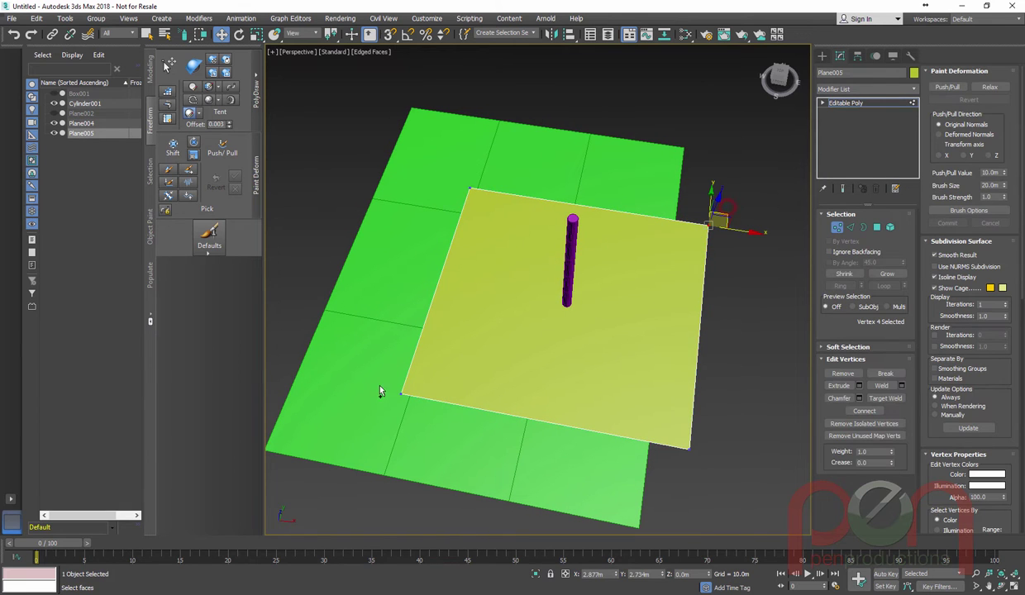
alt+middle_drag(487, 389, 495, 395)
right_click(498, 359)
click(481, 390)
alt+middle_drag(526, 362, 533, 359)
right_click(473, 290)
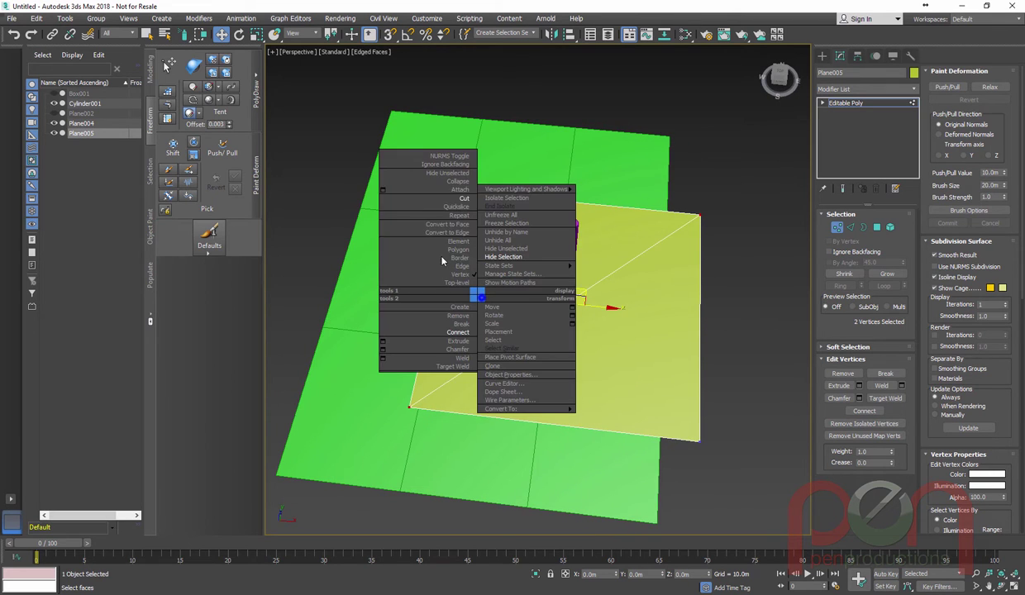
click(460, 195)
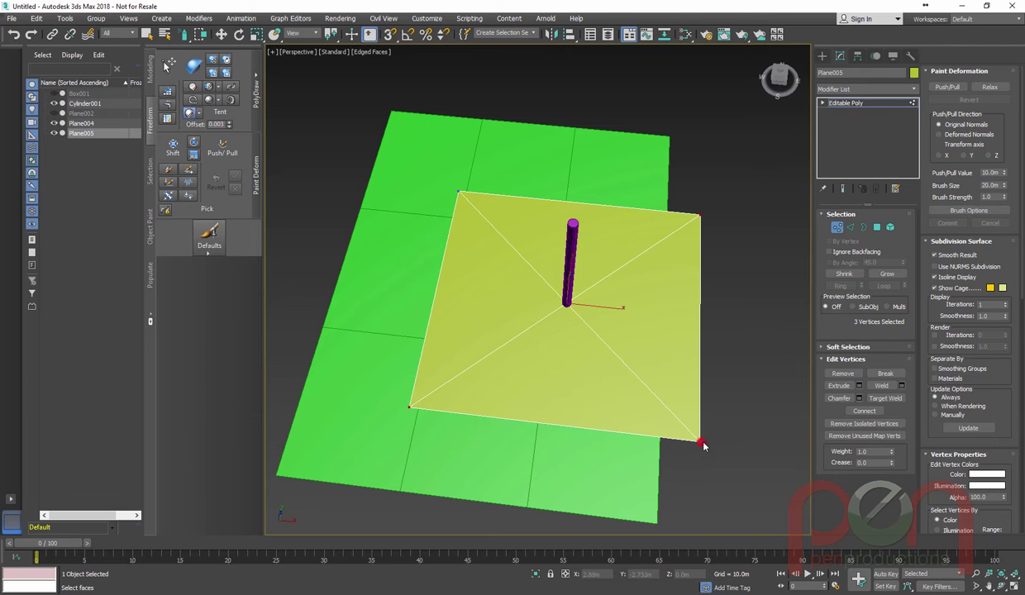
key(w)
Step: Delete the plane's two corner vertices on the positive X side to keep a single triangular face
click(725, 188)
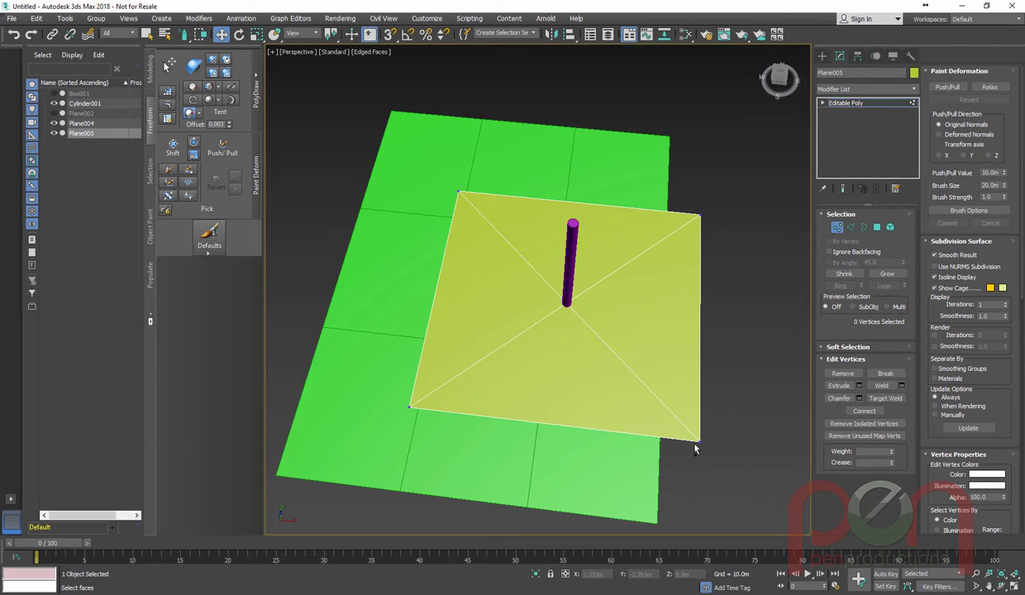
middle_drag(638, 307, 632, 315)
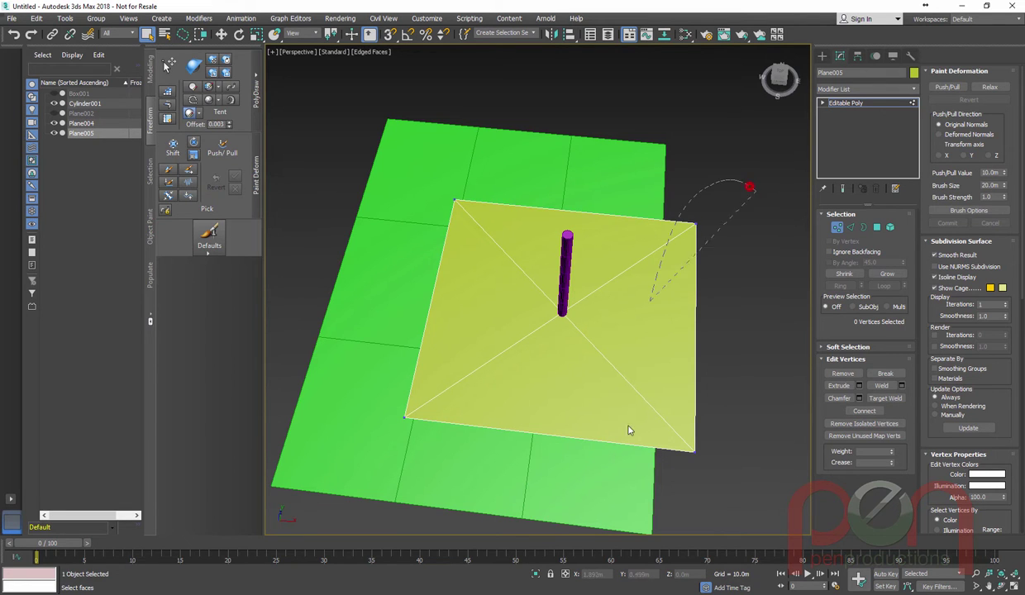
middle_drag(709, 378, 700, 369)
key(Delete)
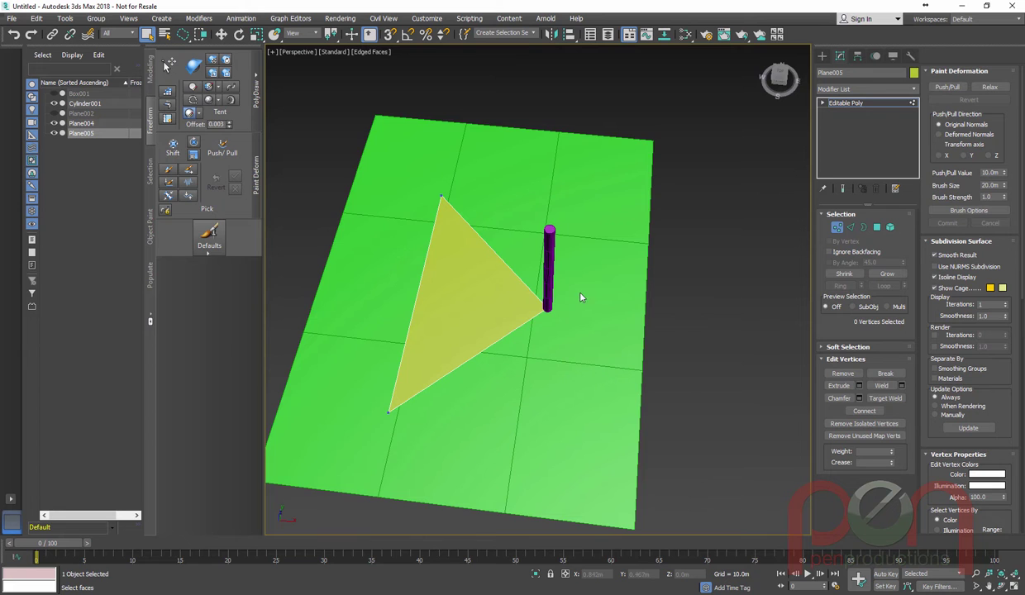
Step: Raise the triangle's centre vertex vertically to about Z 3.23 m, just above the top of the cylinder
alt+middle_drag(566, 288, 612, 244)
key(w)
drag(550, 309, 551, 162)
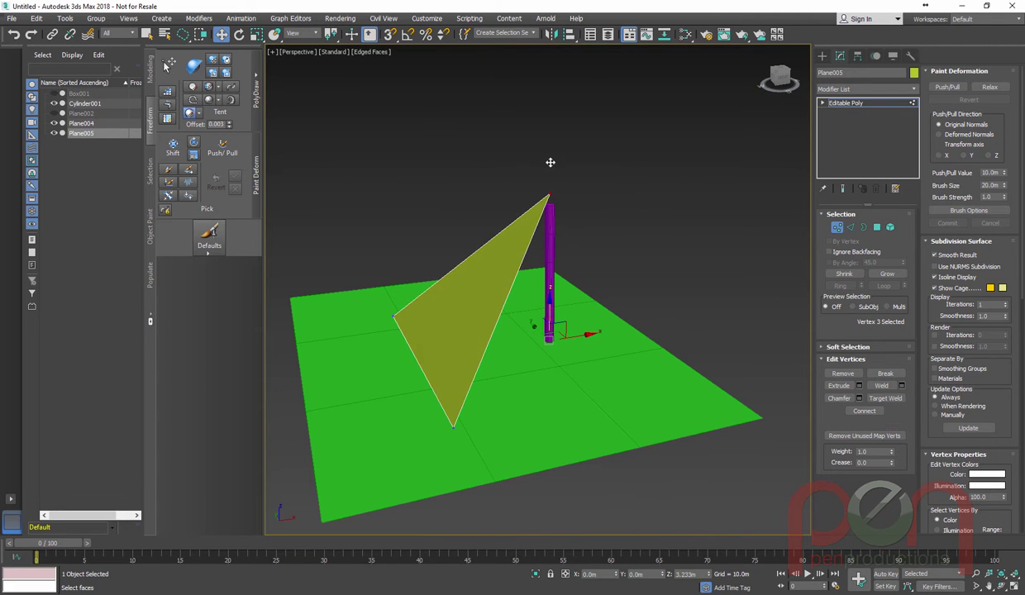
Step: Subdivide the triangular face twice, using Tessellate and MeshSmooth
alt+middle_drag(572, 224, 553, 302)
key(4)
click(539, 320)
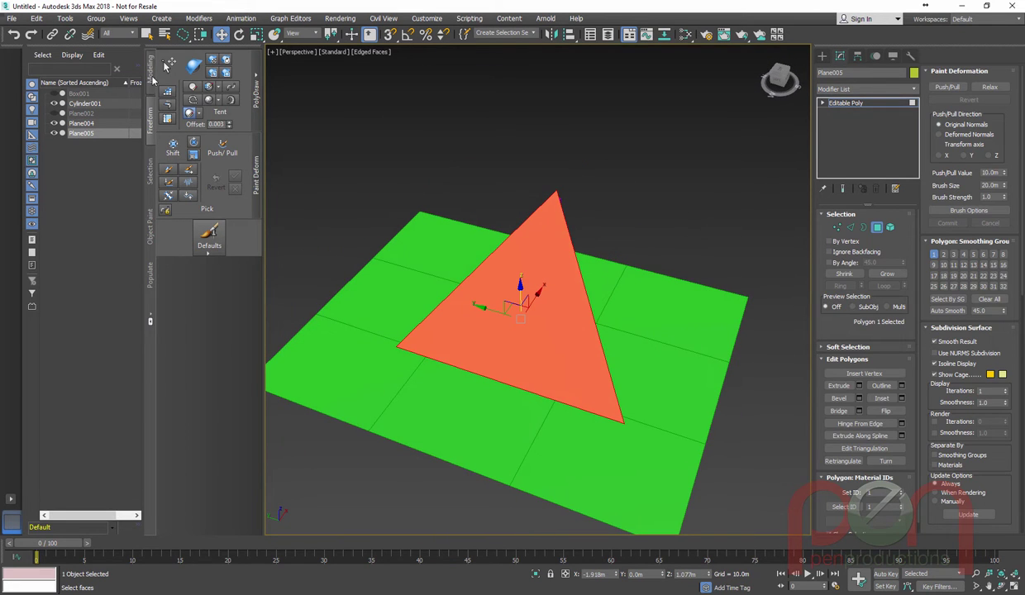
click(153, 75)
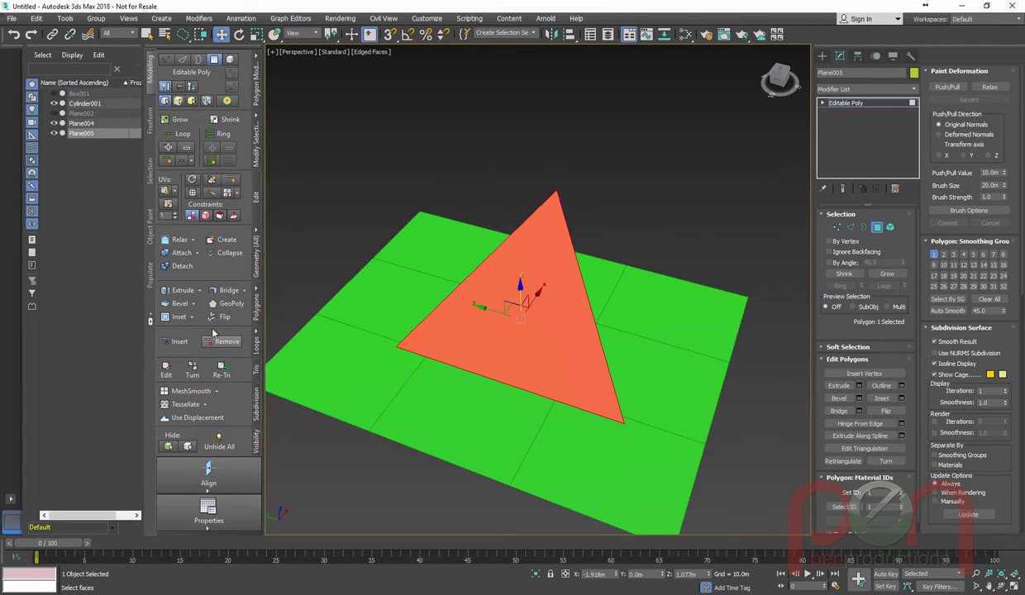
click(188, 404)
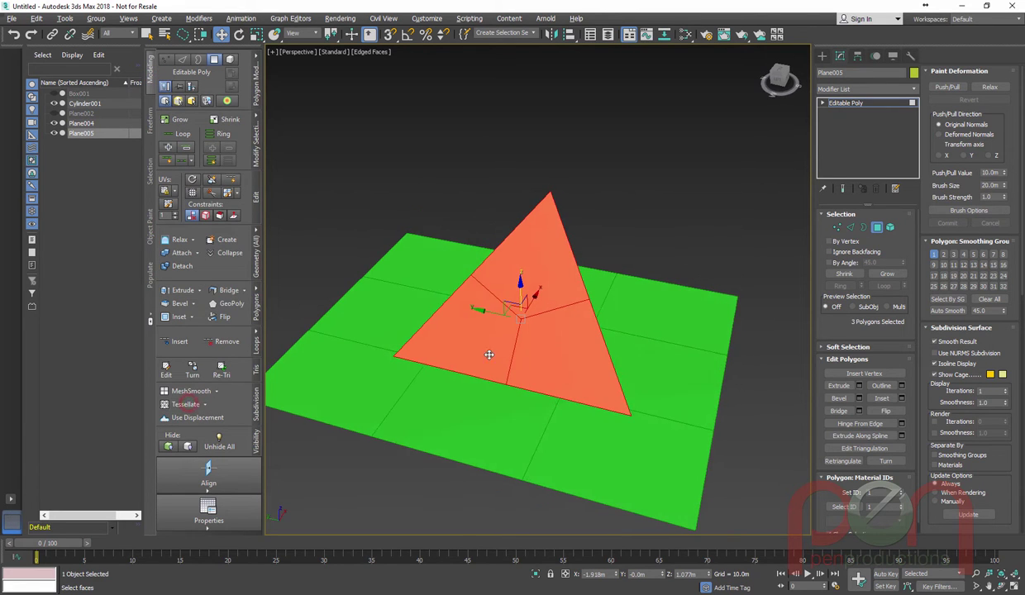
click(191, 392)
Step: Activate the Shift paint-deform brush and freeze the Z axis so that vertices only move horizontally
alt+middle_drag(572, 356, 475, 287)
click(151, 128)
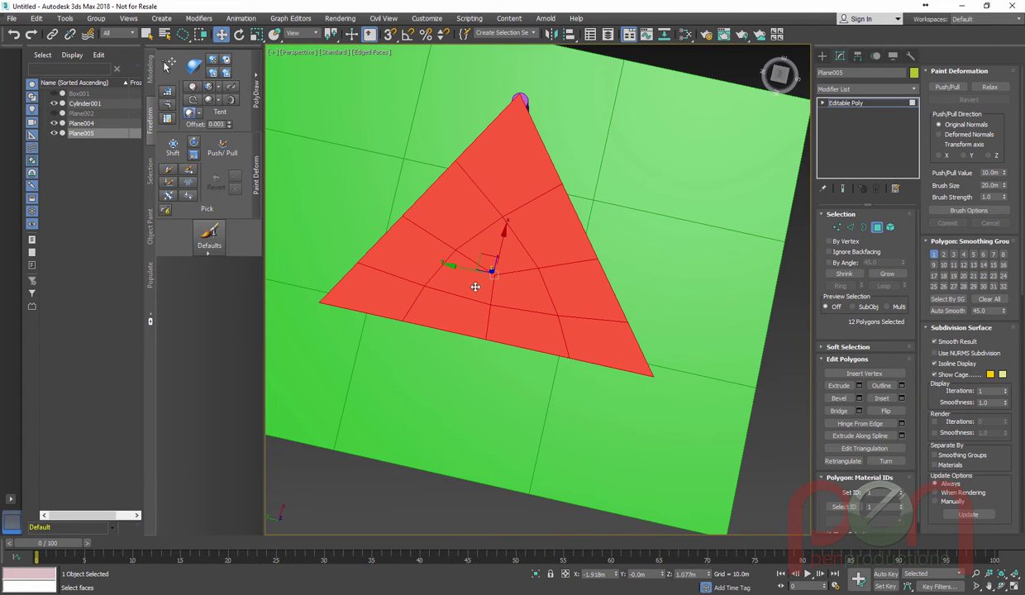
click(173, 147)
click(255, 235)
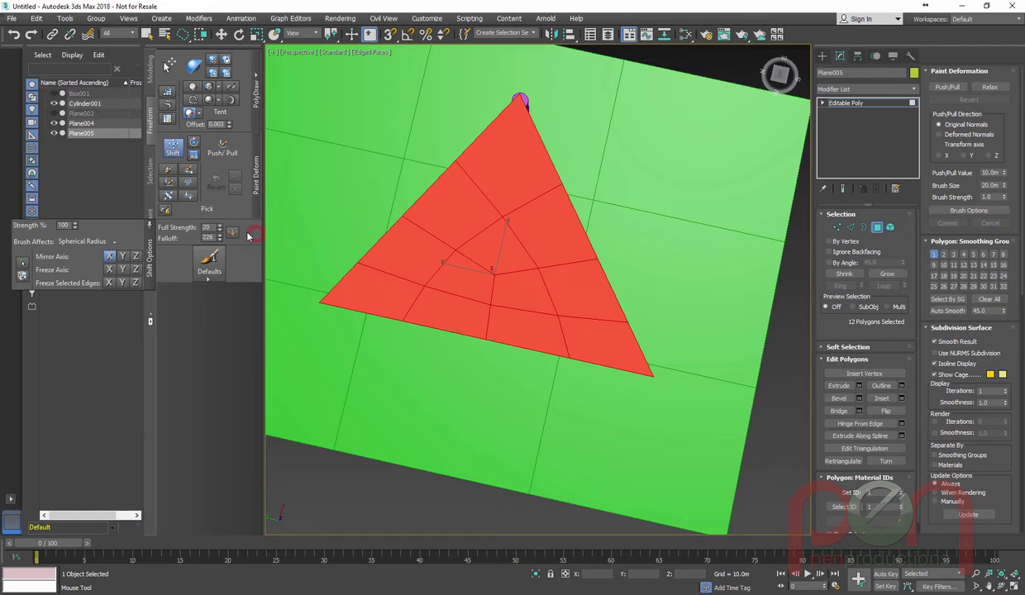
click(115, 244)
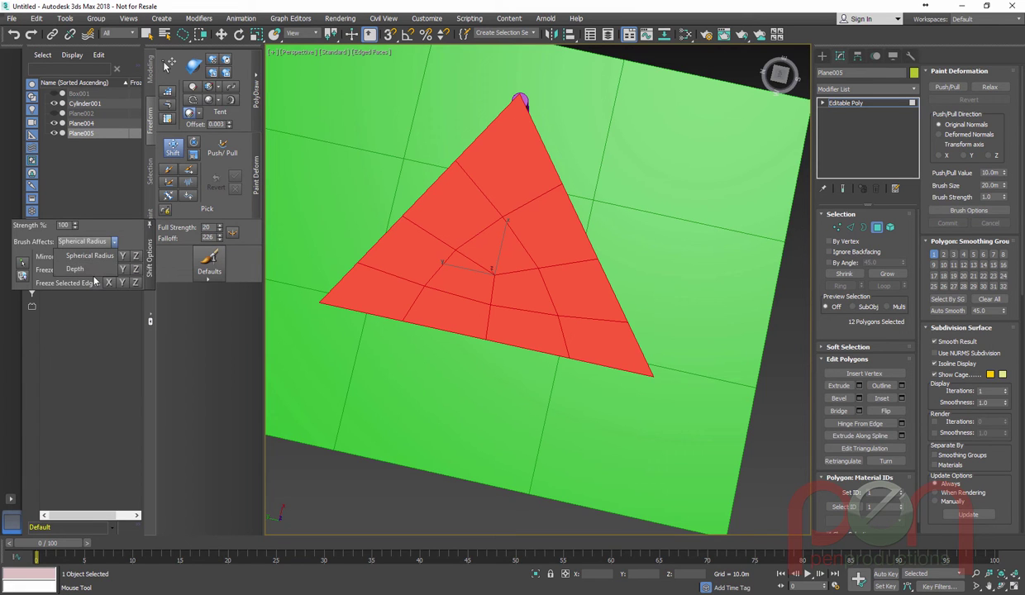
click(187, 321)
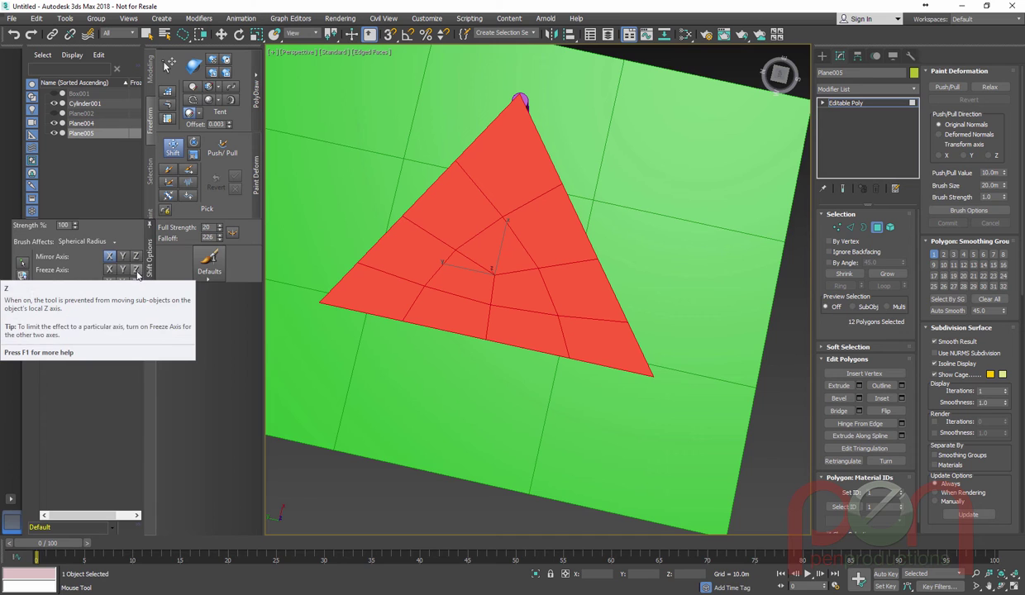
click(138, 270)
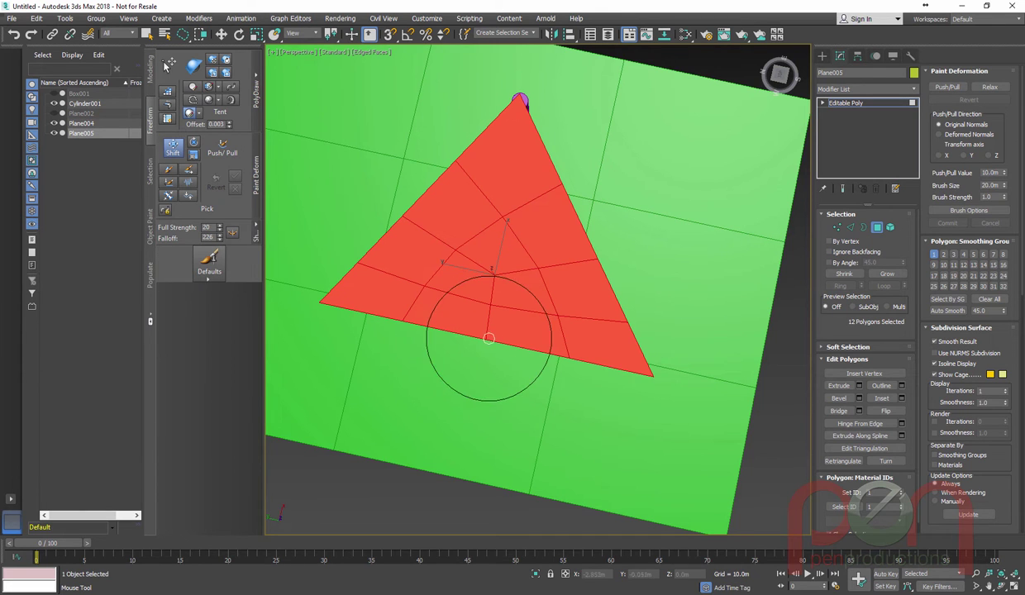
Step: Reshape the tent outline with the Shift brush at falloff 389, pulling the ground edge's middle outward and repositioning the corners and side edges
drag(490, 339, 474, 377)
mouse_move(323, 302)
mouse_down()
mouse_move(366, 296)
mouse_move(333, 254)
mouse_up()
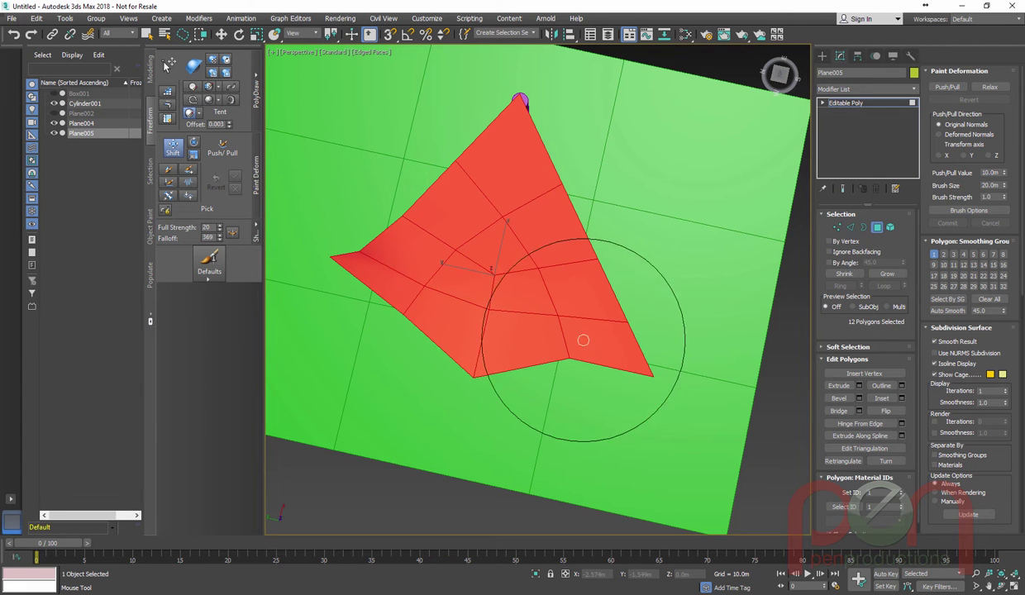
mouse_move(654, 372)
mouse_down()
mouse_move(688, 325)
mouse_move(686, 310)
mouse_move(563, 236)
mouse_move(604, 250)
mouse_up()
drag(434, 215, 423, 200)
drag(334, 245, 349, 227)
drag(377, 233, 383, 196)
drag(417, 196, 424, 182)
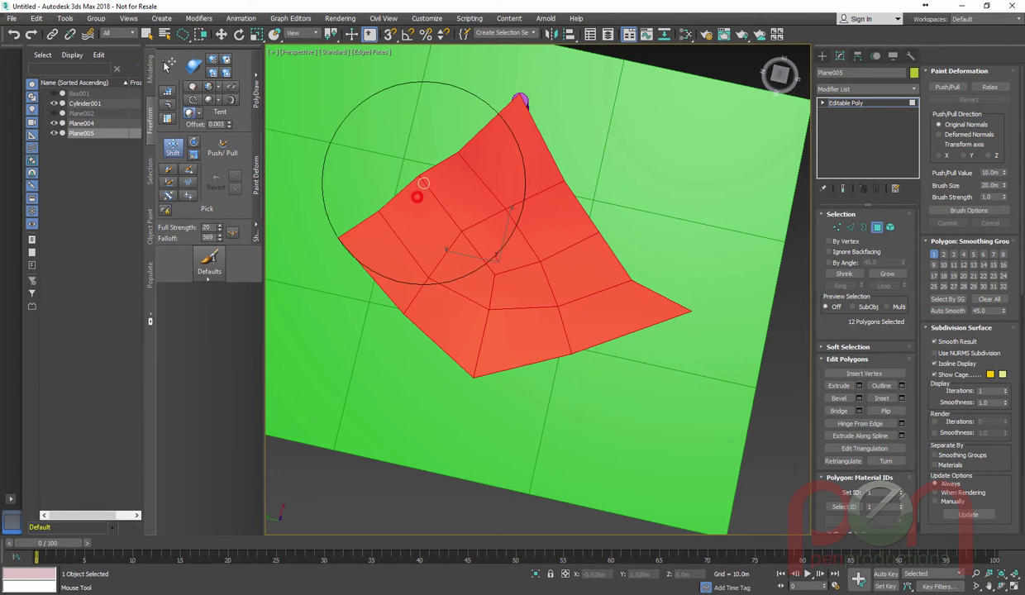
drag(353, 231, 343, 217)
drag(417, 319, 398, 308)
drag(480, 363, 453, 380)
Step: Refine the tent's inner vertices and side edges with further Shift brush strokes from different angles
mouse_move(531, 316)
alt+middle_down()
mouse_move(454, 229)
mouse_move(536, 194)
alt+middle_up()
alt+middle_drag(518, 239, 504, 270)
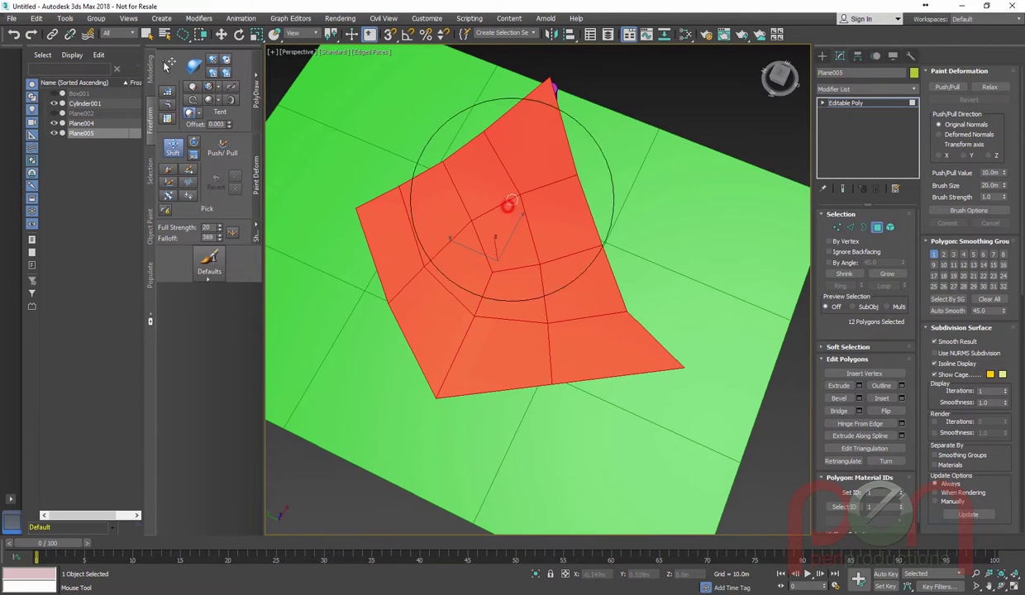
mouse_move(435, 270)
alt+middle_down()
mouse_move(455, 185)
mouse_move(469, 315)
alt+middle_up()
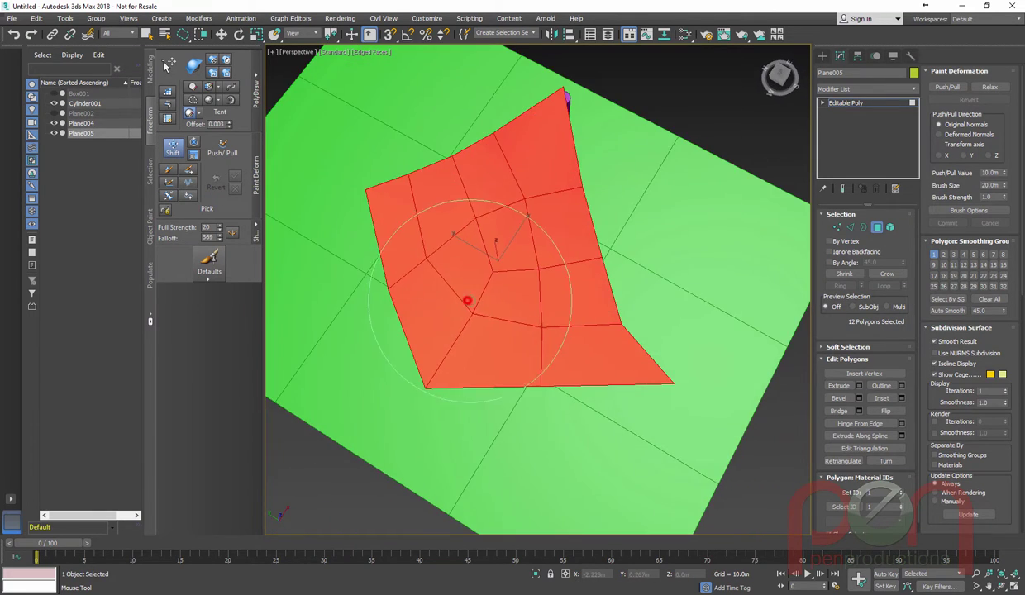
alt+middle_drag(430, 268, 405, 218)
drag(373, 231, 355, 208)
drag(490, 361, 488, 370)
drag(578, 325, 555, 315)
mouse_move(426, 296)
mouse_down()
mouse_move(413, 286)
mouse_move(438, 281)
mouse_up()
Step: Extrude the tent's open side edges, from both ground corners up to the apex, outward along X as a new strip
mouse_move(456, 268)
alt+middle_down()
mouse_move(492, 235)
mouse_move(529, 247)
mouse_move(543, 280)
mouse_move(537, 288)
mouse_move(462, 290)
mouse_move(678, 295)
mouse_move(564, 283)
alt+middle_up()
key(w)
key(2)
double_click(687, 281)
shift+drag(538, 280, 579, 279)
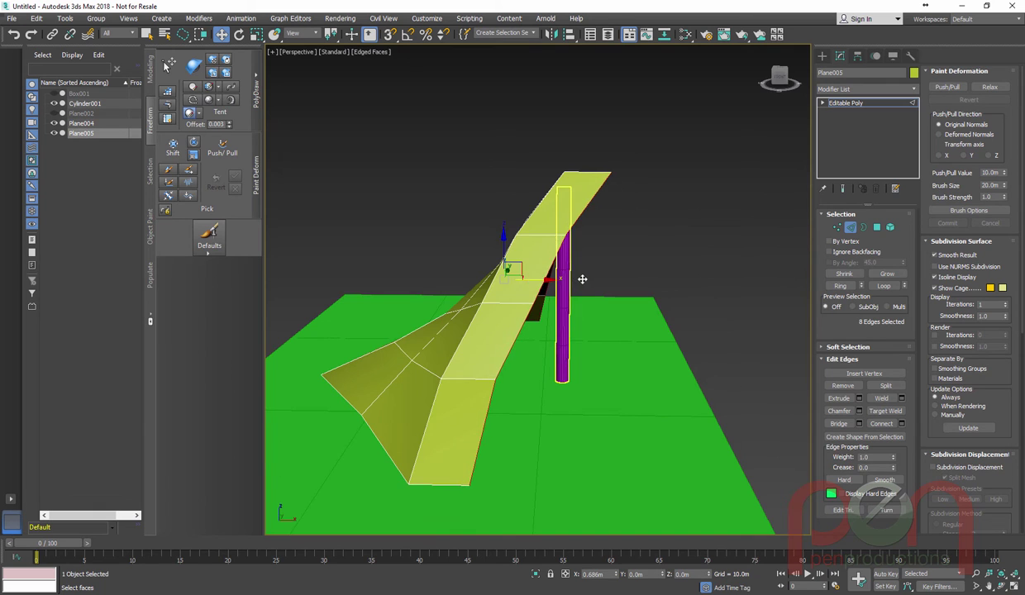
Step: Smooth the shading of the tent mesh so the extruded strip blends with the original faces
alt+middle_drag(582, 279, 513, 264)
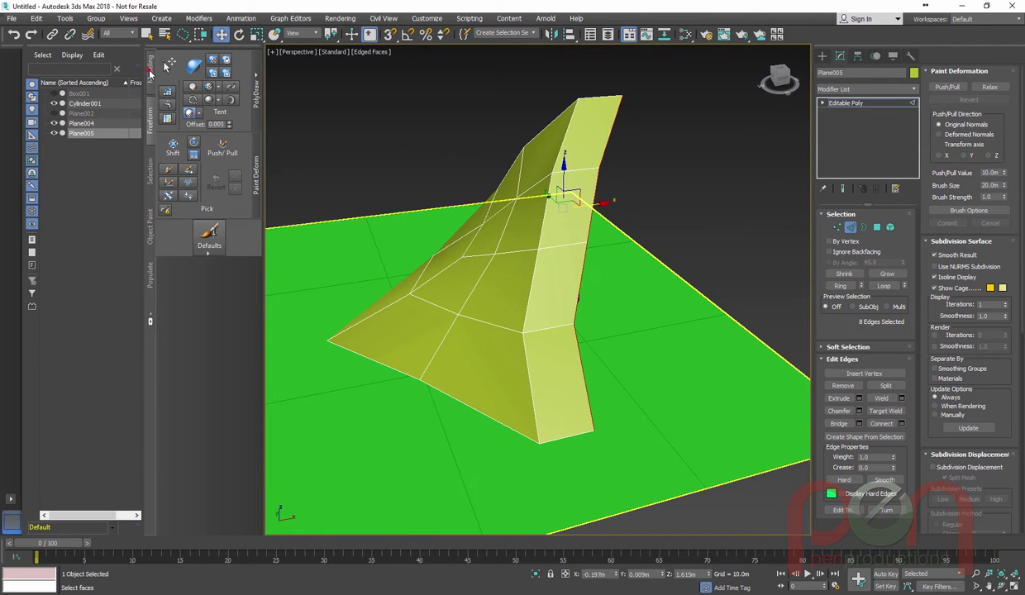
click(151, 71)
mouse_move(188, 514)
alt+middle_drag(512, 347, 512, 309)
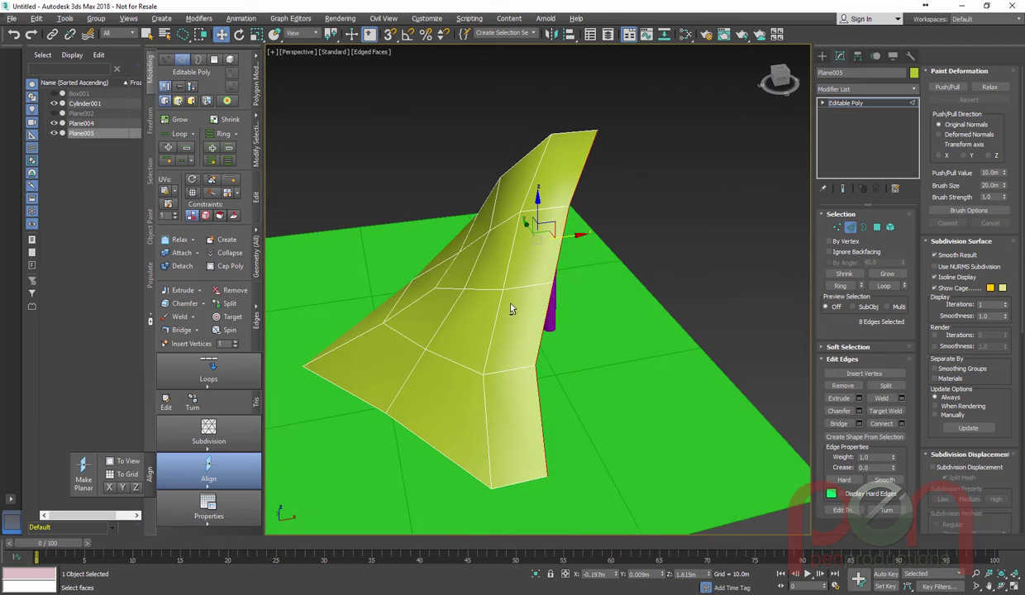
click(150, 120)
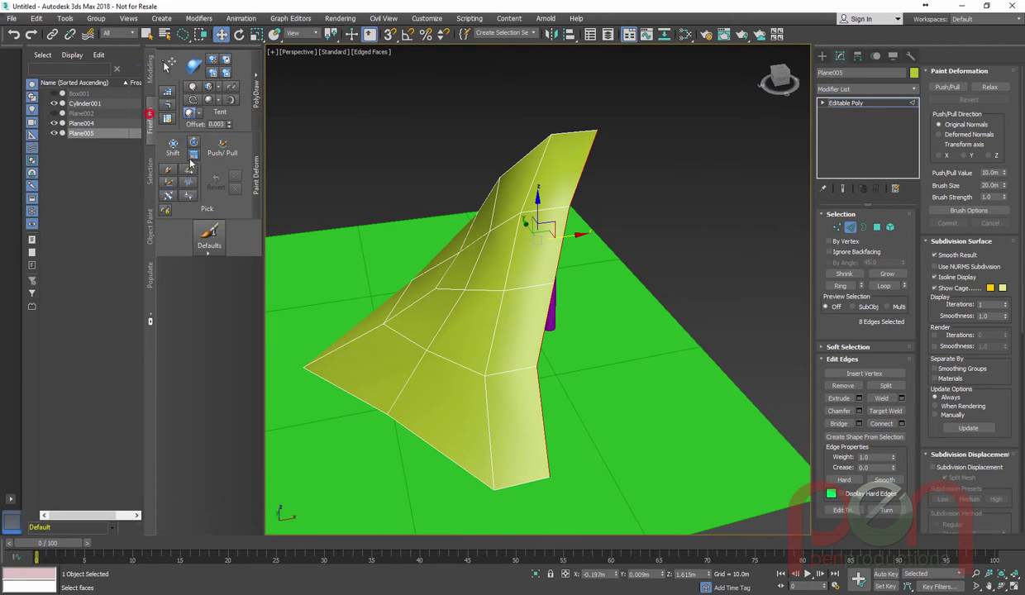
Step: Adjust the vertices along the strip's inner edge, raising them and shifting the pair below the apex along X towards the pole
key(1)
alt+middle_drag(545, 263, 502, 183)
click(502, 184)
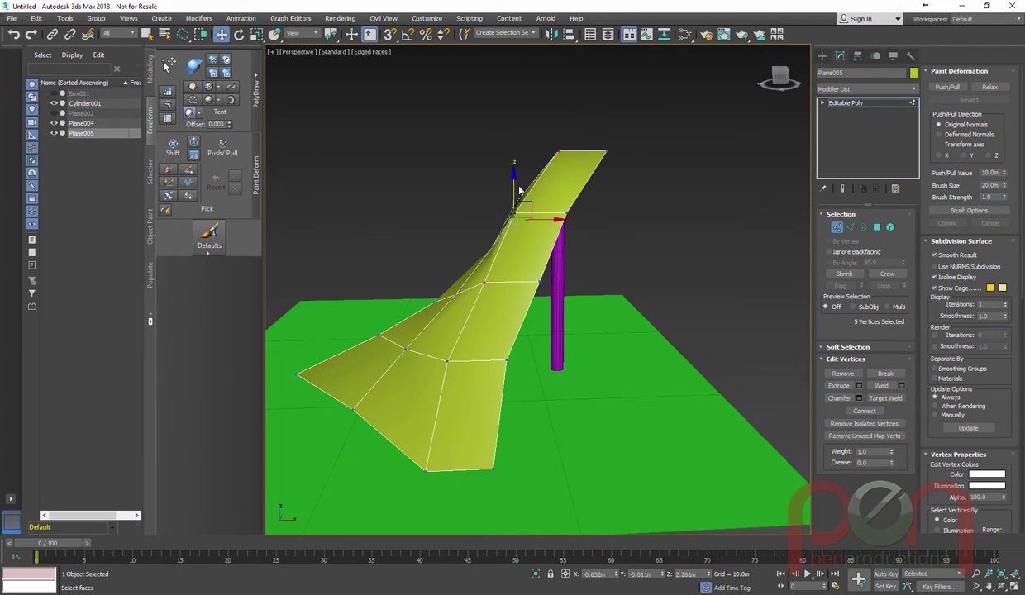
drag(527, 200, 521, 187)
alt+middle_drag(540, 225, 542, 208)
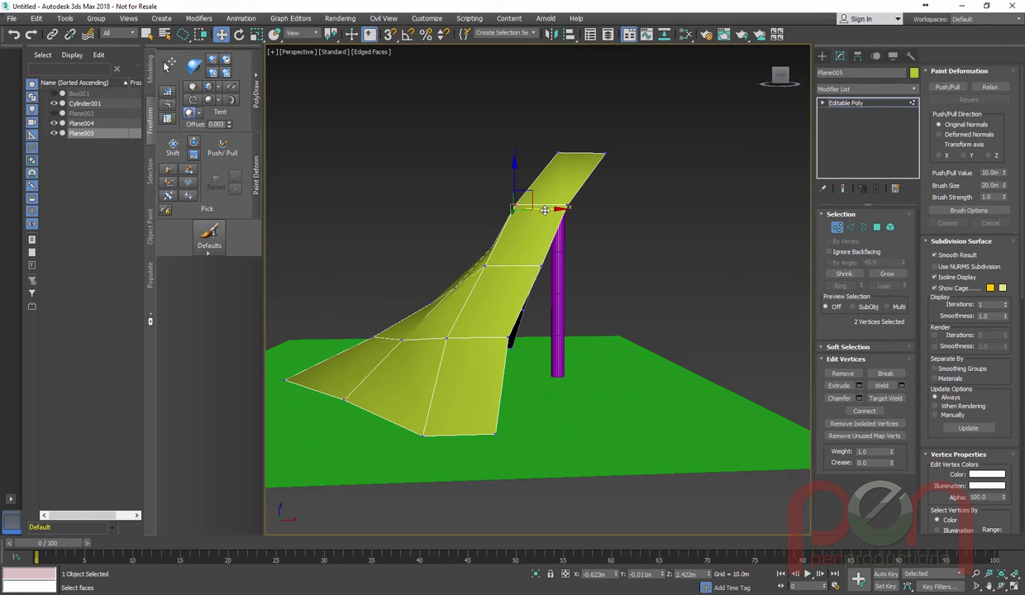
drag(545, 210, 561, 209)
Step: Duplicate the tent mesh in place
alt+middle_drag(575, 239, 558, 302)
mouse_move(590, 323)
shift+mouse_down()
mouse_move(547, 382)
mouse_move(504, 381)
shift+mouse_up()
click(487, 344)
alt+middle_drag(579, 277, 625, 289)
Step: Rename the duplicated tent mesh as Tent_High and set its object colour to red
click(828, 72)
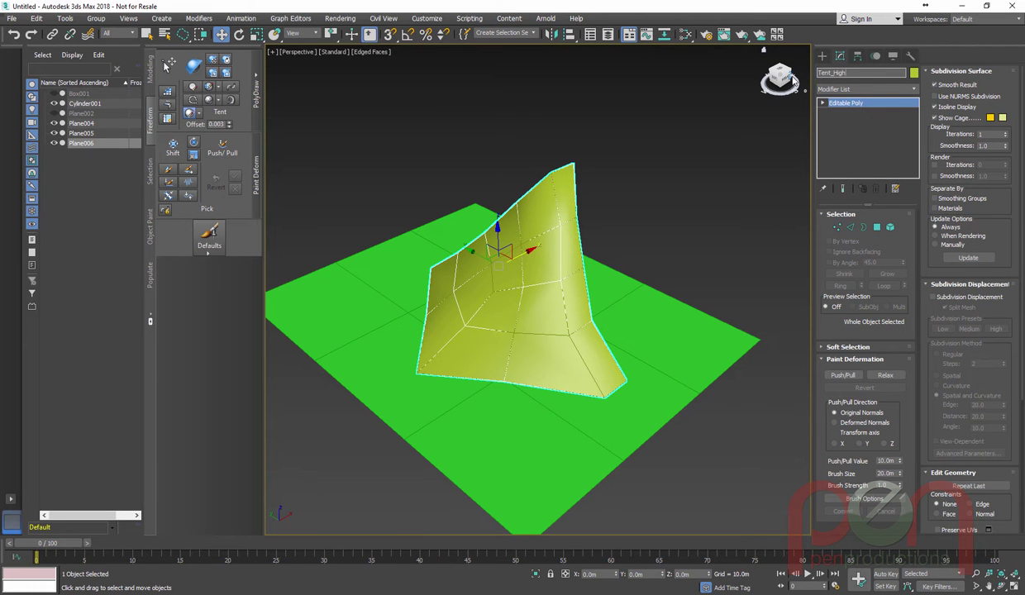
alt+middle_drag(696, 351, 652, 334)
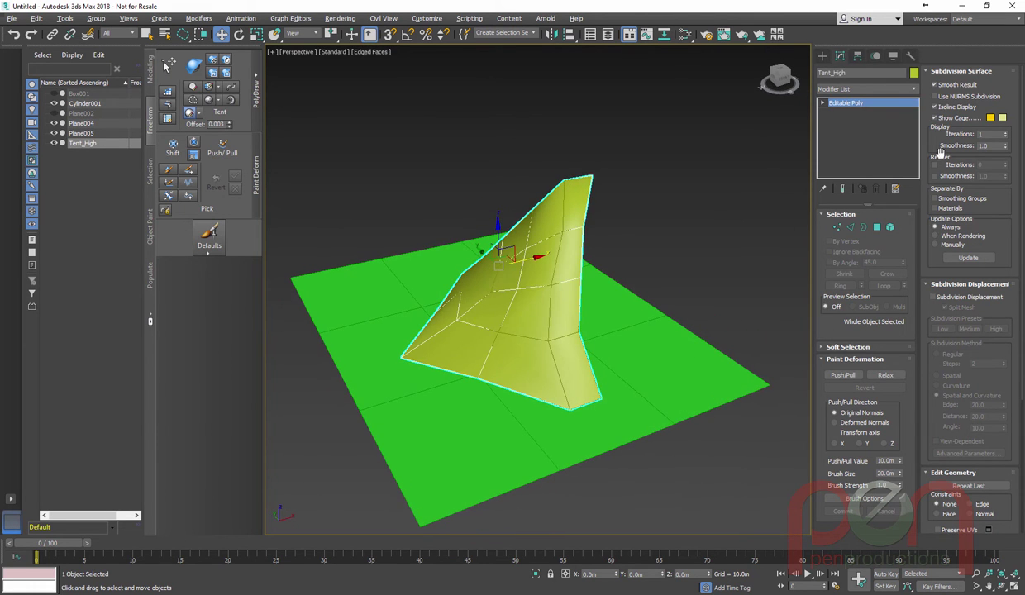
click(914, 73)
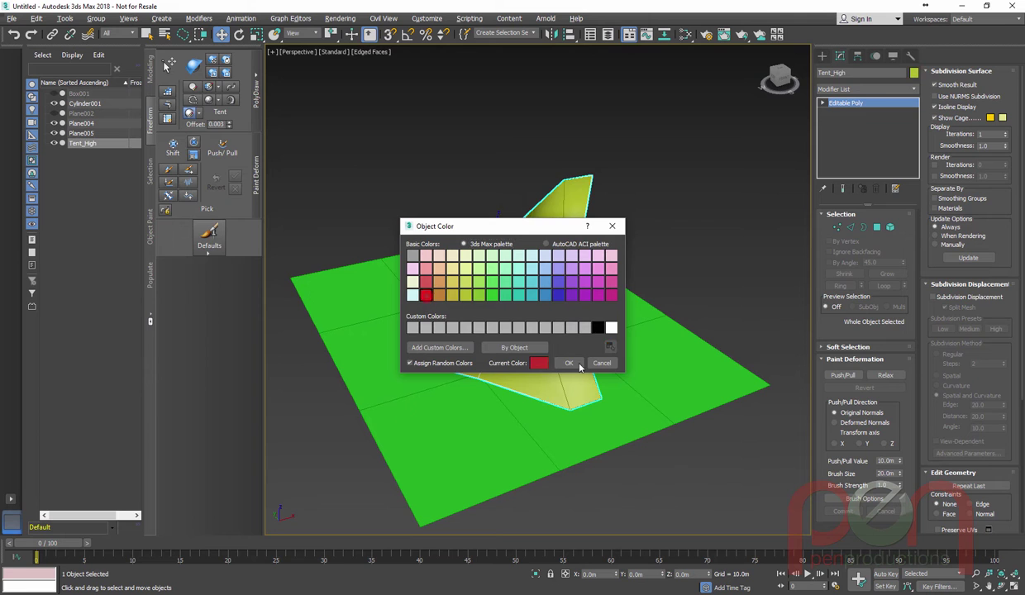
click(569, 364)
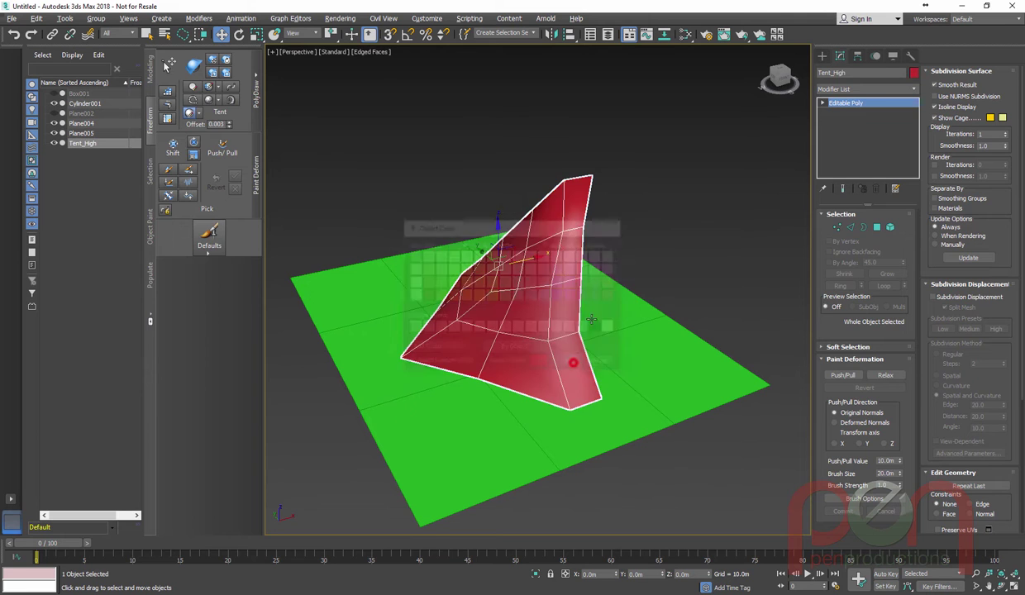
Step: Rename the original tent mesh as Tent_Low and set its object colour to blue
click(87, 134)
alt+middle_drag(584, 267, 626, 273)
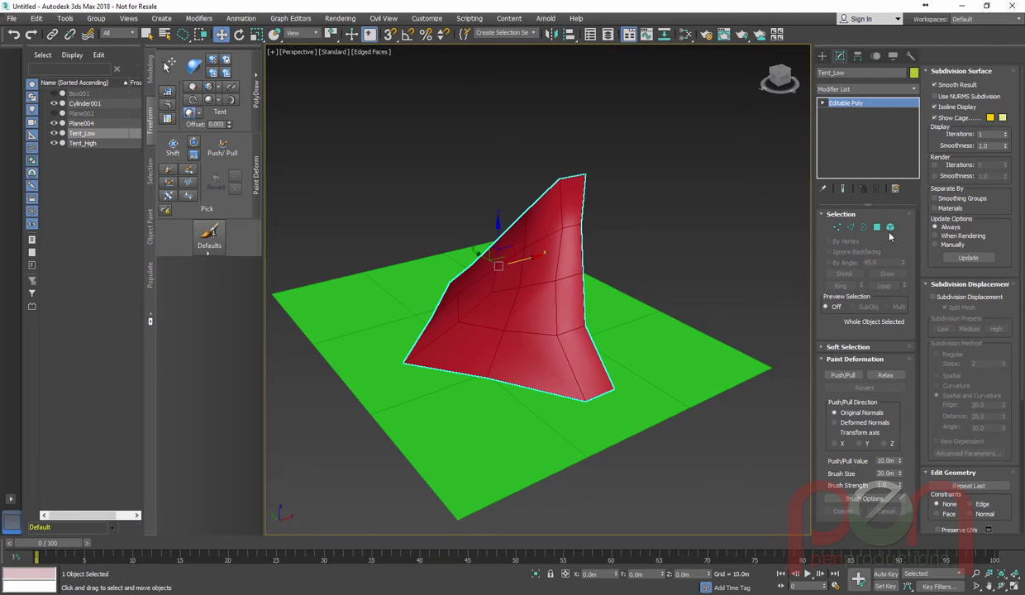
alt+middle_drag(637, 250, 579, 257)
mouse_move(527, 259)
mouse_down()
mouse_move(515, 262)
mouse_move(526, 259)
mouse_up()
right_click(525, 259)
click(914, 73)
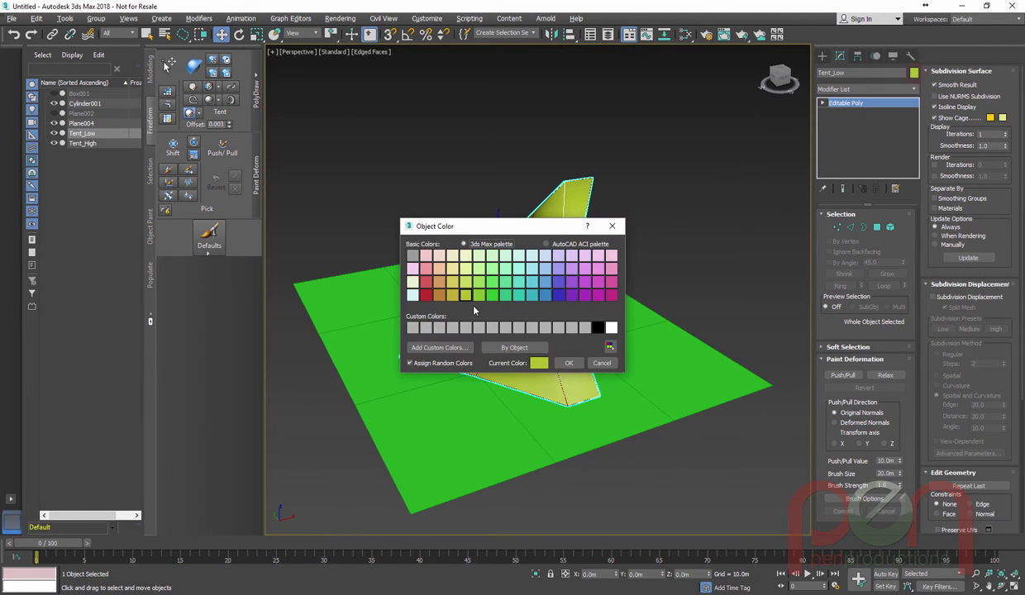
click(558, 296)
click(569, 365)
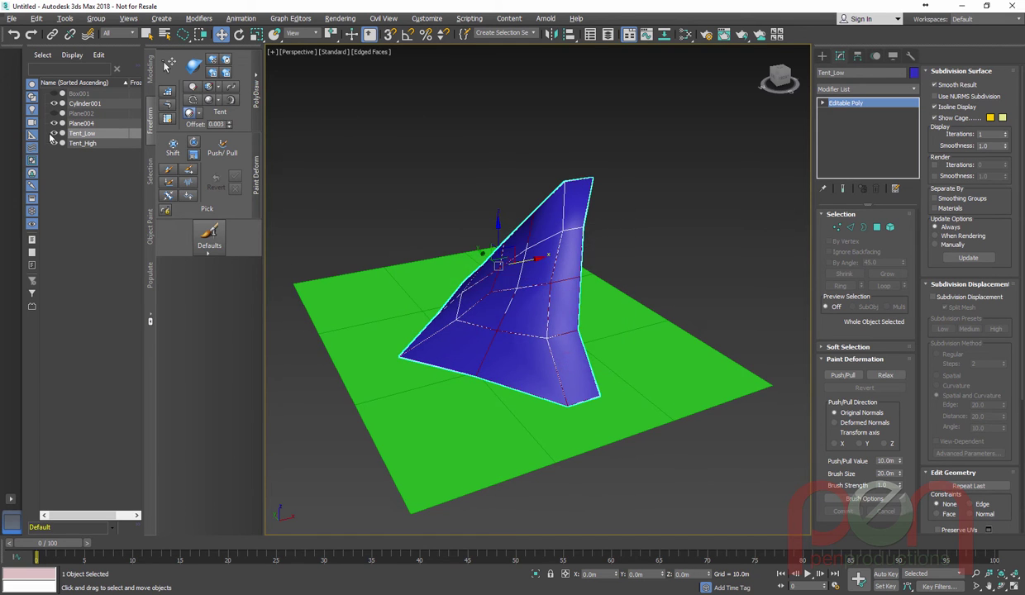
Step: Hide Tent_Low and select the Tent_High mesh
click(54, 133)
click(581, 281)
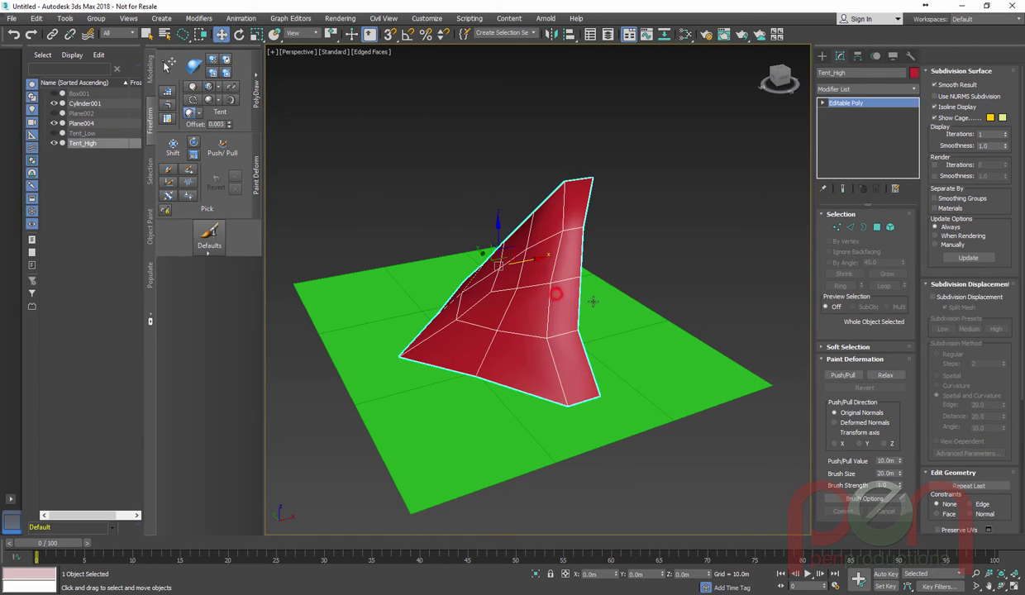
alt+middle_drag(593, 302, 649, 291)
alt+middle_drag(515, 308, 467, 295)
mouse_move(570, 310)
alt+middle_down()
mouse_move(542, 307)
mouse_move(579, 309)
alt+middle_up()
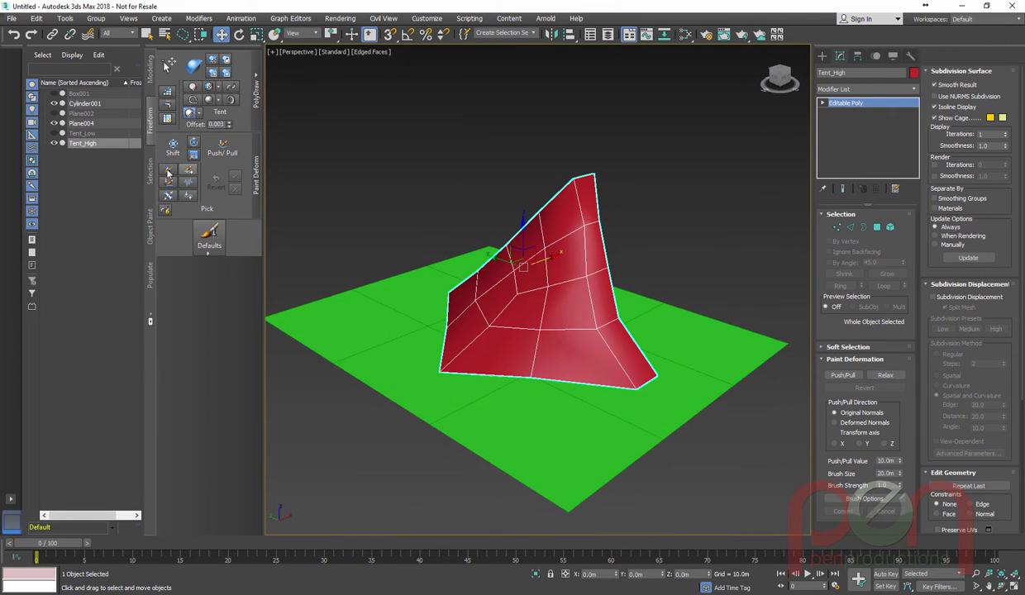
Step: Subdivide Tent_High into a dense, smooth mesh with repeated MeshSmooth passes
click(151, 72)
click(185, 290)
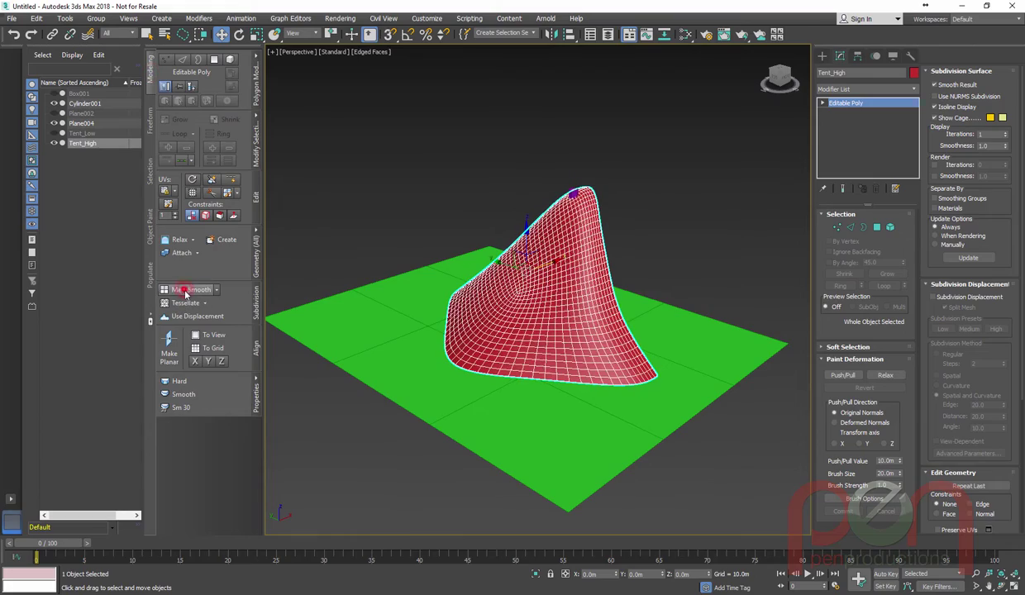
click(185, 290)
click(186, 292)
alt+middle_drag(451, 294, 593, 241)
scroll(598, 247, up, 5)
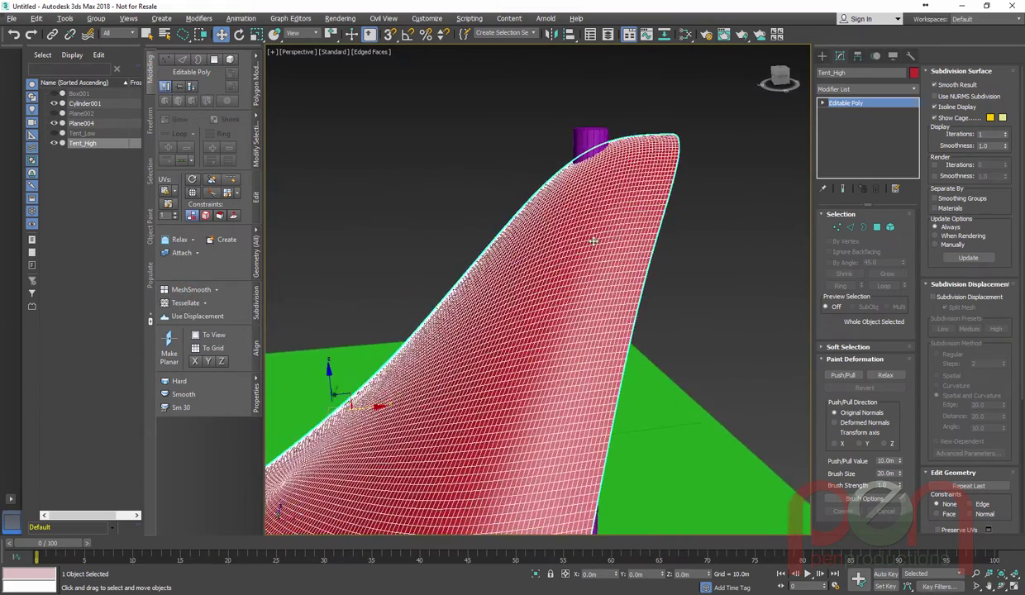
Step: Reshape the peak of Tent_High with the Shift brush so the fabric covers the top of the pole
click(151, 123)
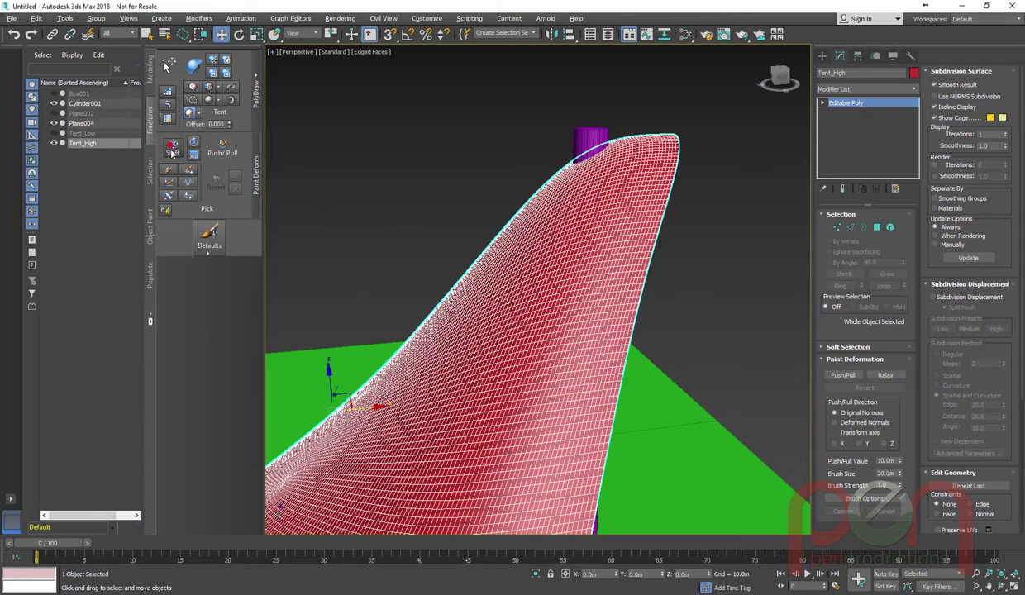
click(172, 149)
click(254, 239)
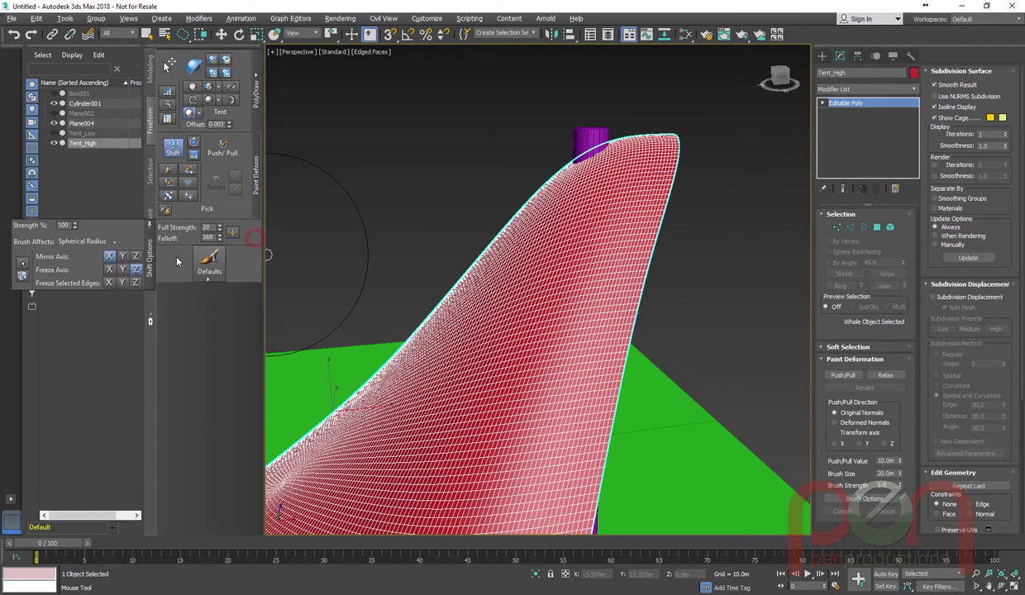
click(257, 234)
scroll(563, 233, down, 3)
alt+middle_drag(562, 233, 550, 201)
drag(578, 181, 579, 196)
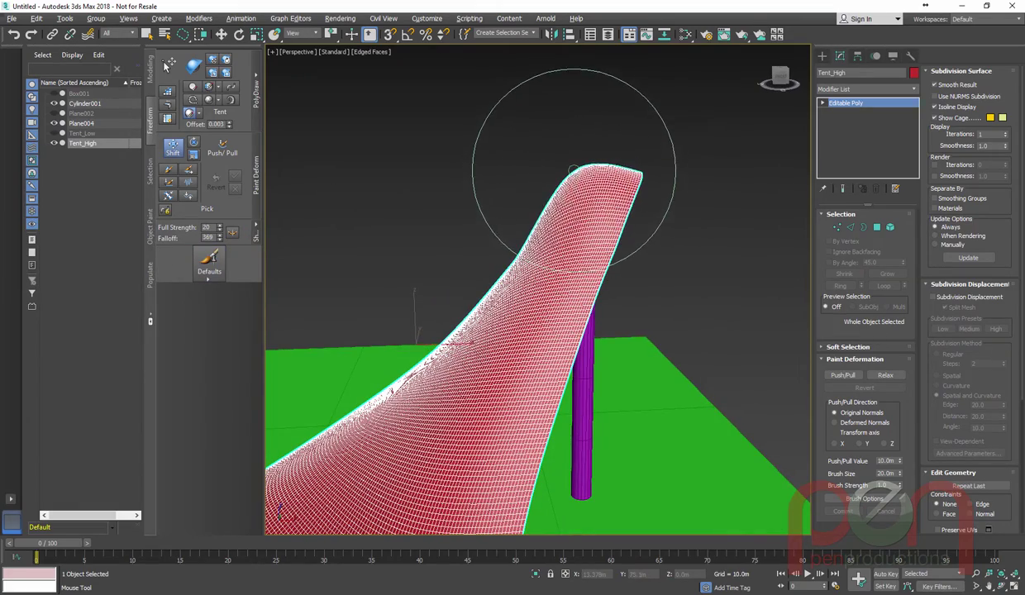
mouse_move(573, 171)
alt+middle_down()
mouse_move(467, 242)
mouse_move(527, 244)
mouse_move(503, 363)
mouse_move(538, 438)
mouse_move(497, 257)
mouse_move(557, 283)
mouse_move(557, 247)
mouse_move(527, 268)
mouse_move(533, 319)
mouse_move(543, 281)
mouse_move(516, 300)
mouse_move(549, 274)
mouse_move(572, 160)
alt+middle_up()
scroll(534, 331, up, 8)
mouse_move(561, 206)
alt+middle_down()
mouse_move(549, 435)
mouse_move(434, 364)
alt+middle_up()
Step: Reshape the outer corners of Tent_High with the Shift brush, reducing its falloff to 224
ctrl+drag(447, 377, 413, 374)
click(251, 230)
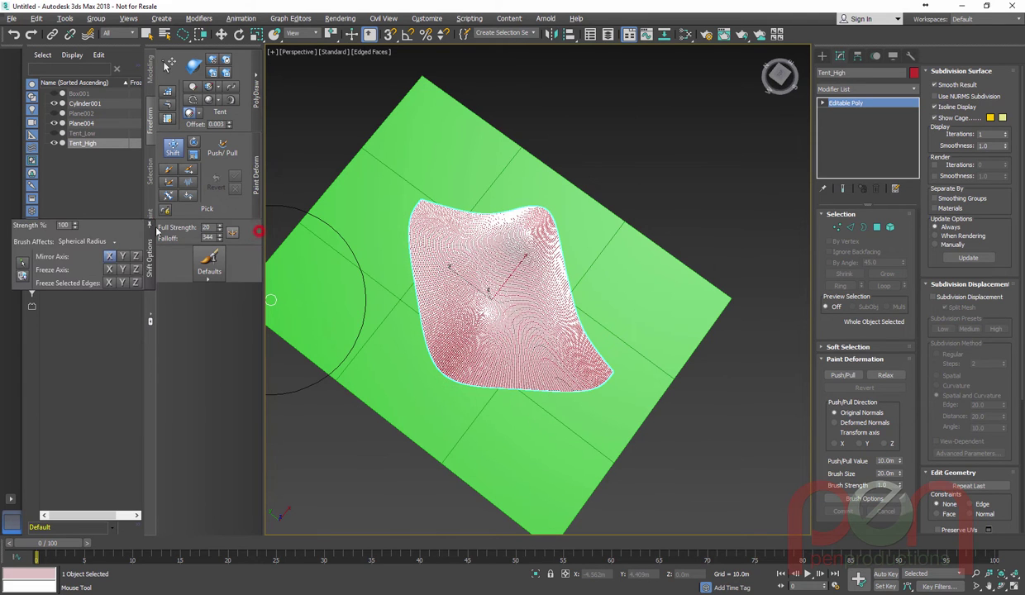
click(209, 263)
click(441, 377)
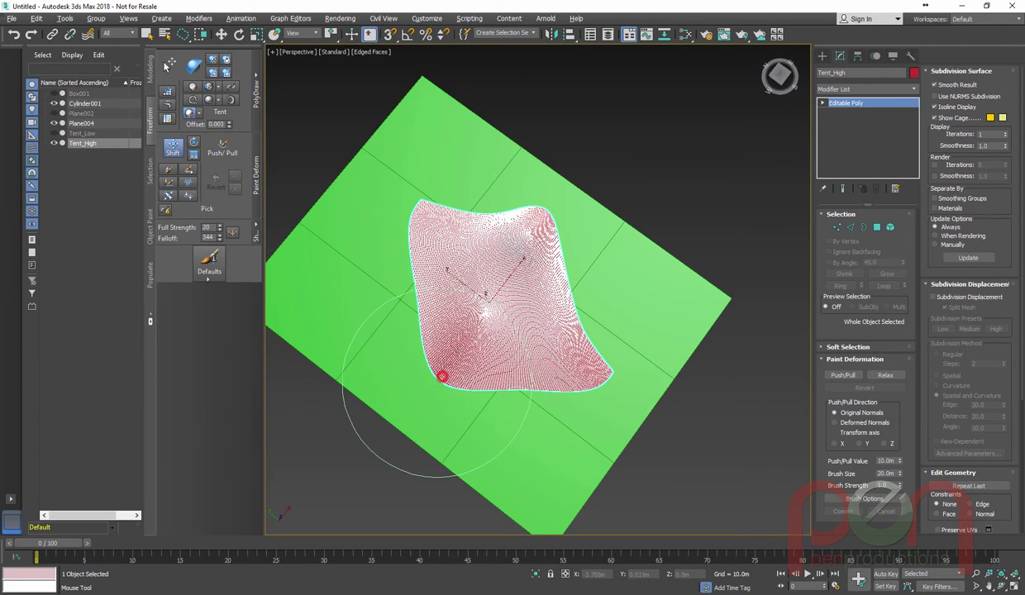
mouse_move(613, 372)
mouse_down()
mouse_move(624, 364)
mouse_move(596, 395)
mouse_move(620, 363)
mouse_move(589, 364)
mouse_up()
drag(419, 192, 411, 223)
alt+middle_drag(410, 223, 506, 272)
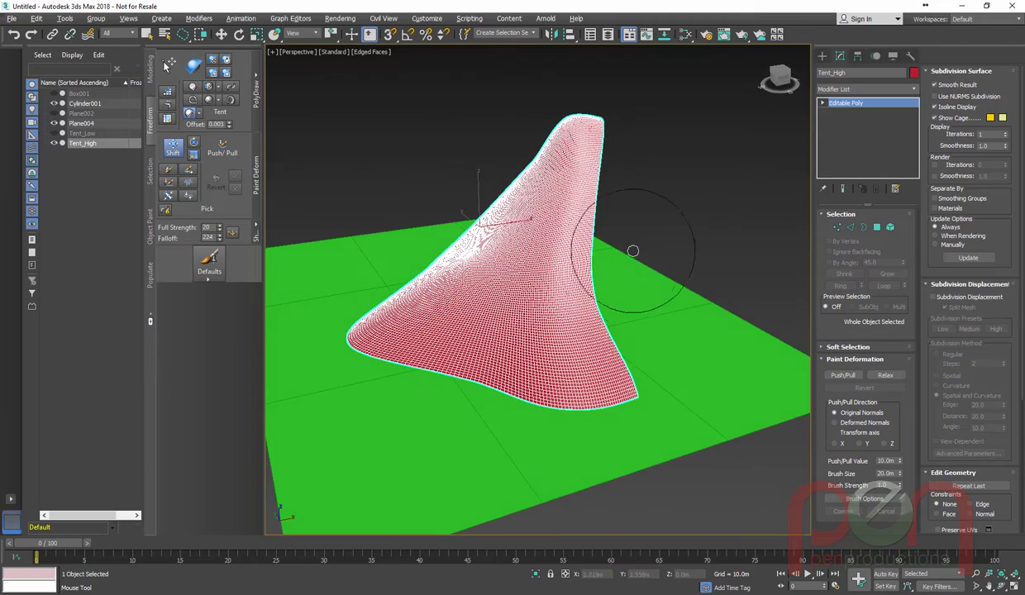
Step: Select Tent_High, the pole and the ground plane together and apply a Cloth modifier to them
key(w)
drag(695, 202, 539, 432)
alt+middle_drag(612, 358, 579, 329)
text(x)
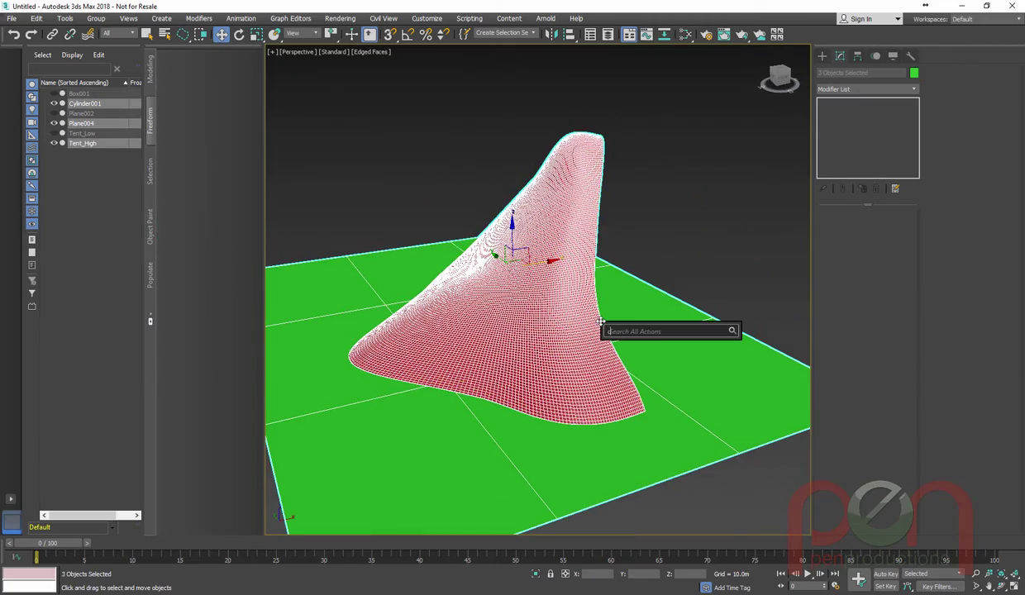
text(cloth)
click(696, 401)
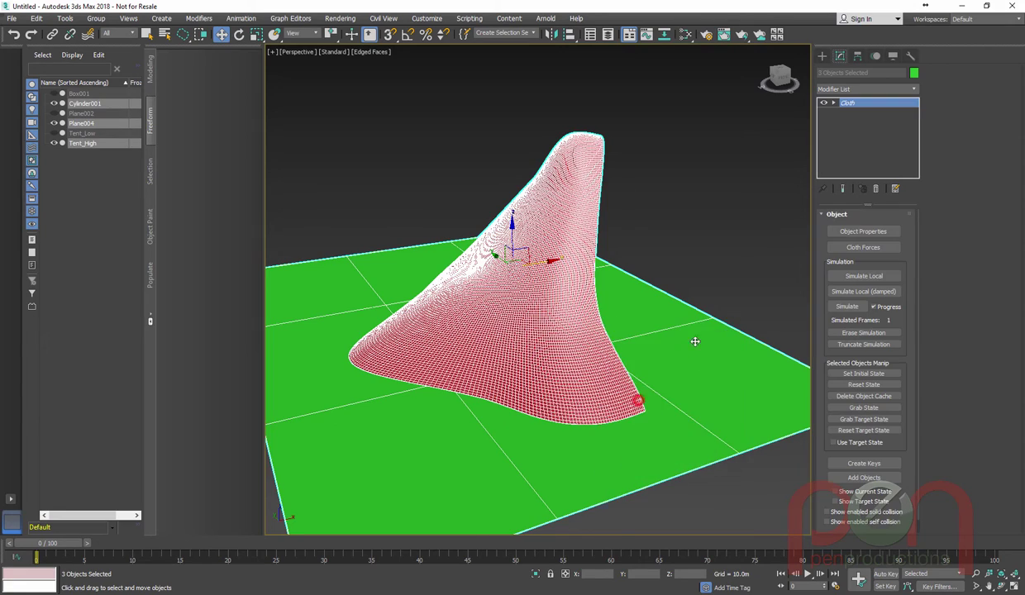
Step: Select only Tent_High and define Cylinder001 and Plane004 as cloth collision objects with depth 0.1 and offset 0.0
alt+middle_drag(696, 342, 681, 282)
click(668, 231)
click(602, 246)
alt+middle_drag(602, 246, 630, 270)
click(858, 232)
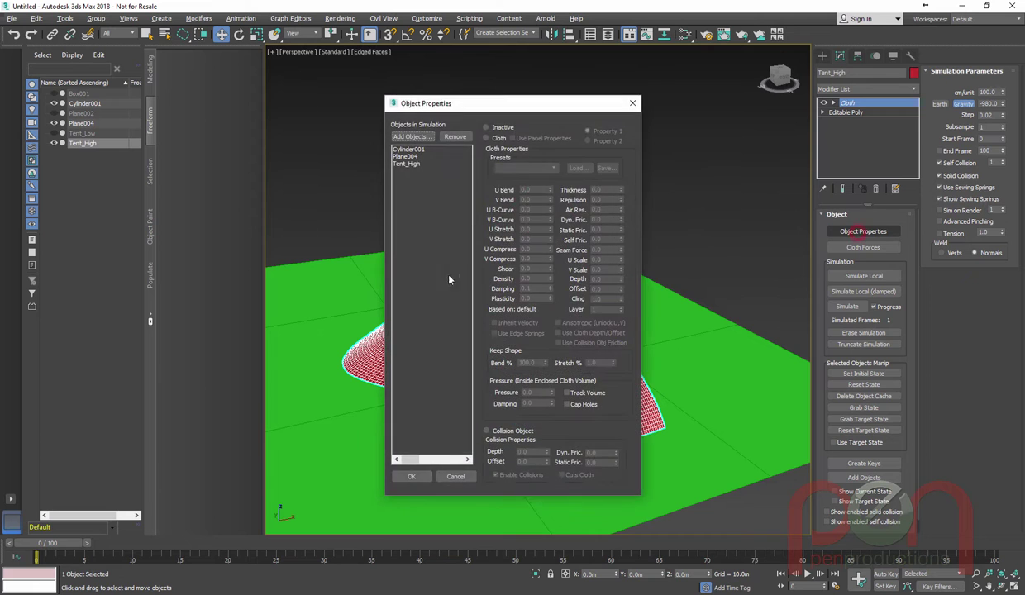
drag(463, 104, 230, 109)
click(176, 154)
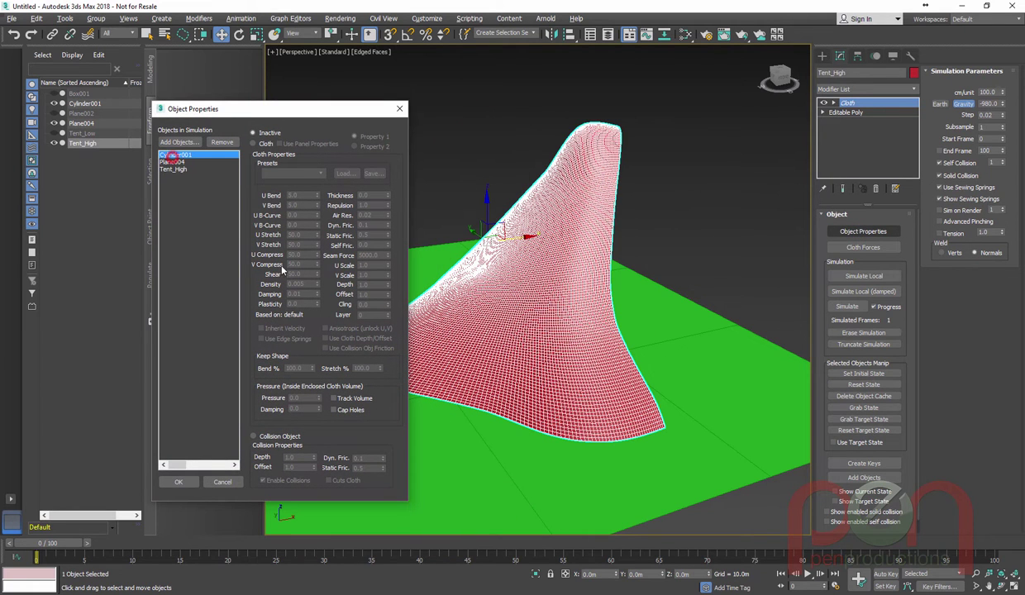
click(255, 436)
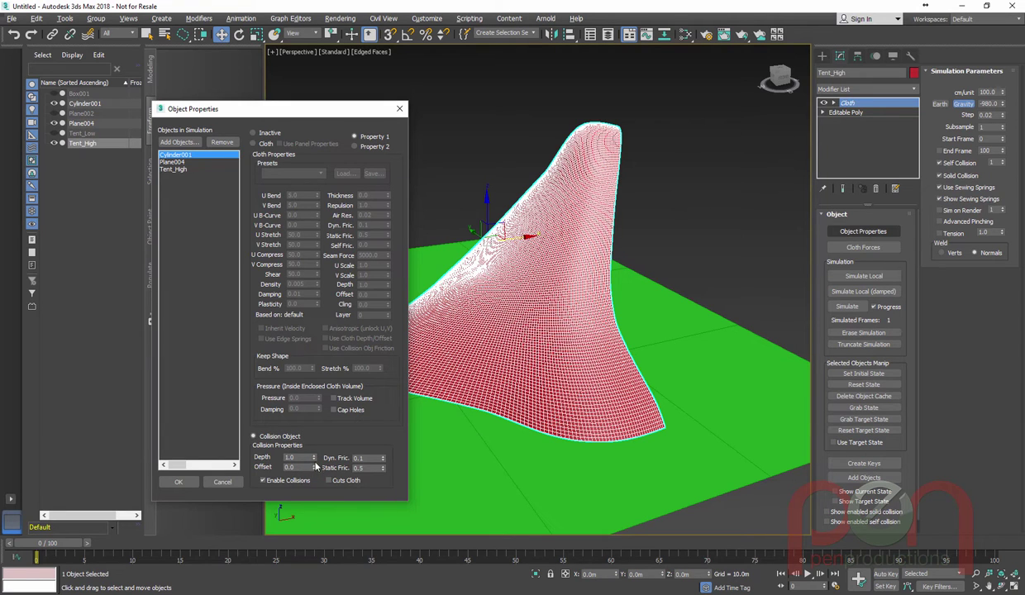
click(314, 457)
click(175, 162)
click(253, 436)
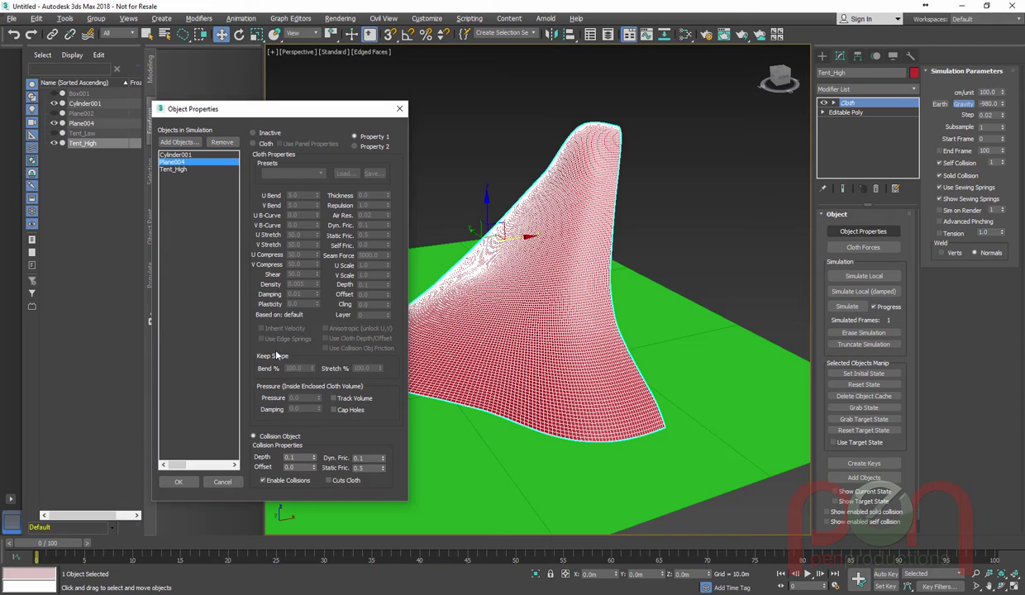
Step: Define Tent_High as cloth with the Burlap preset, depth 0.1 and offset 0.1, and accept the object properties
click(174, 169)
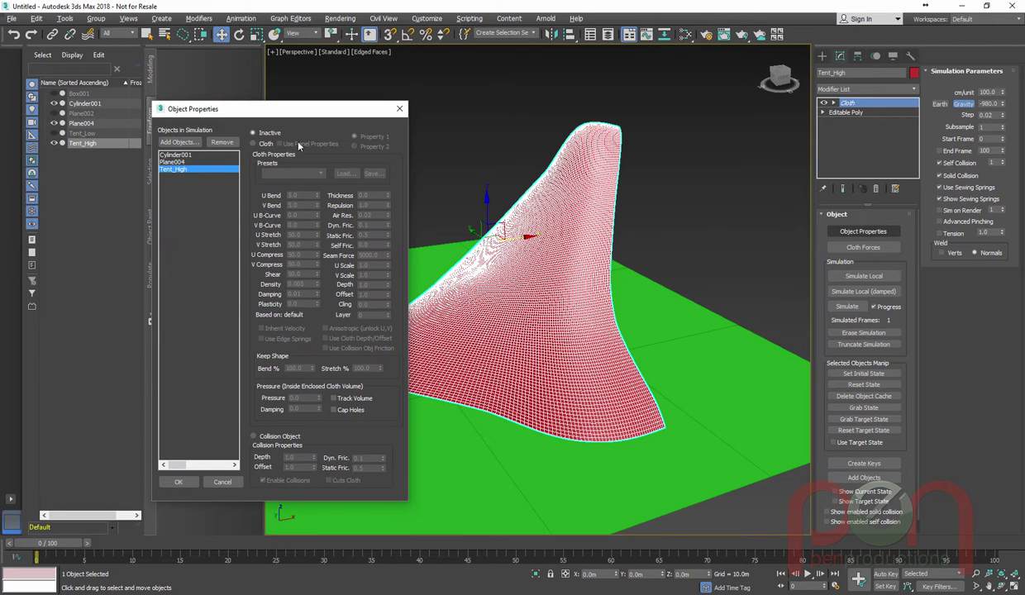
click(261, 145)
click(294, 172)
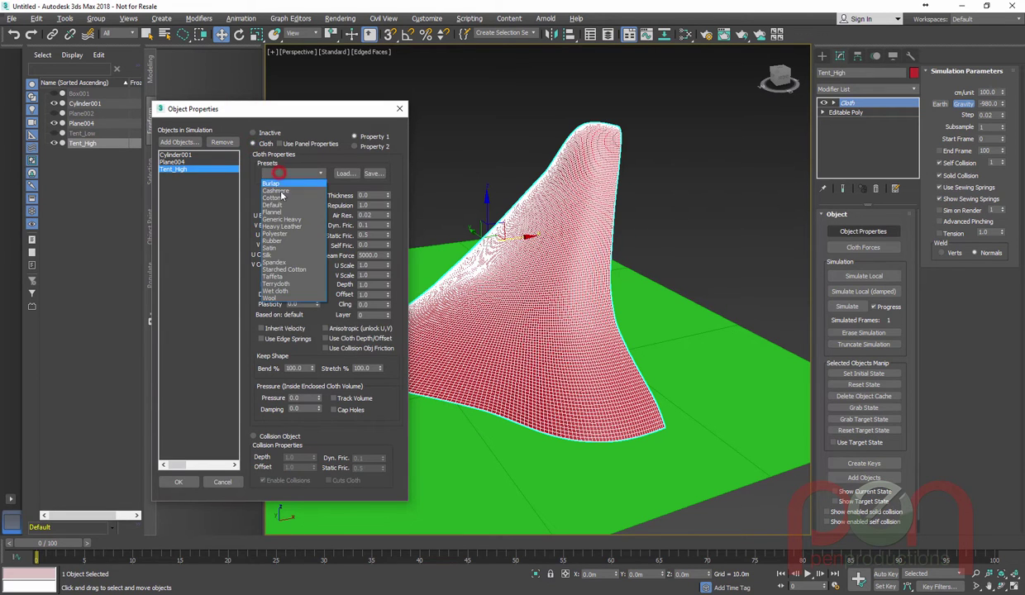
click(280, 184)
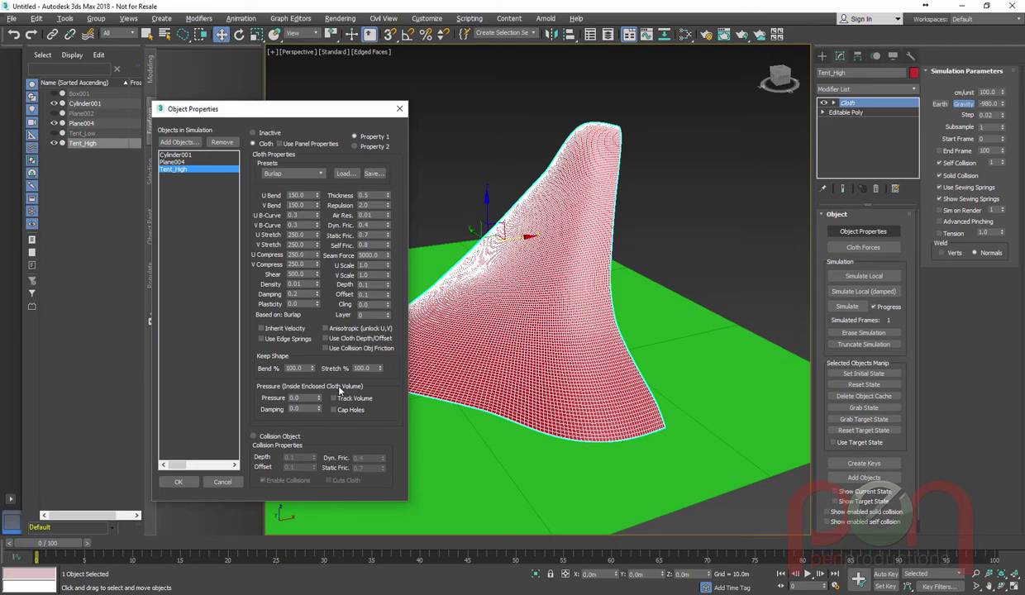
click(182, 485)
alt+middle_drag(516, 335, 578, 311)
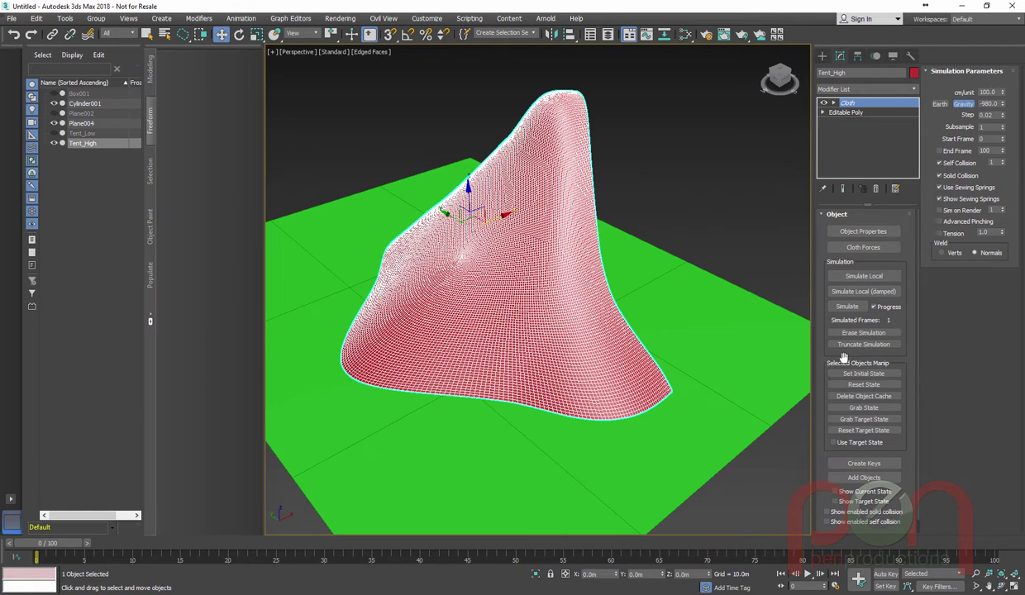
Step: Test a local cloth simulation on Tent_High, stop it and reset the cloth state
click(864, 277)
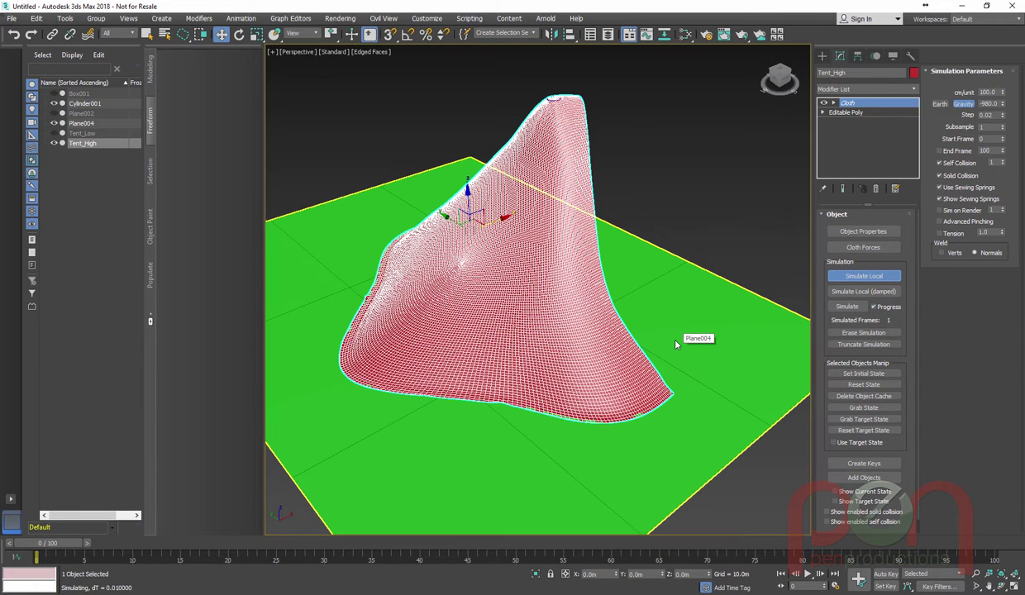
click(864, 275)
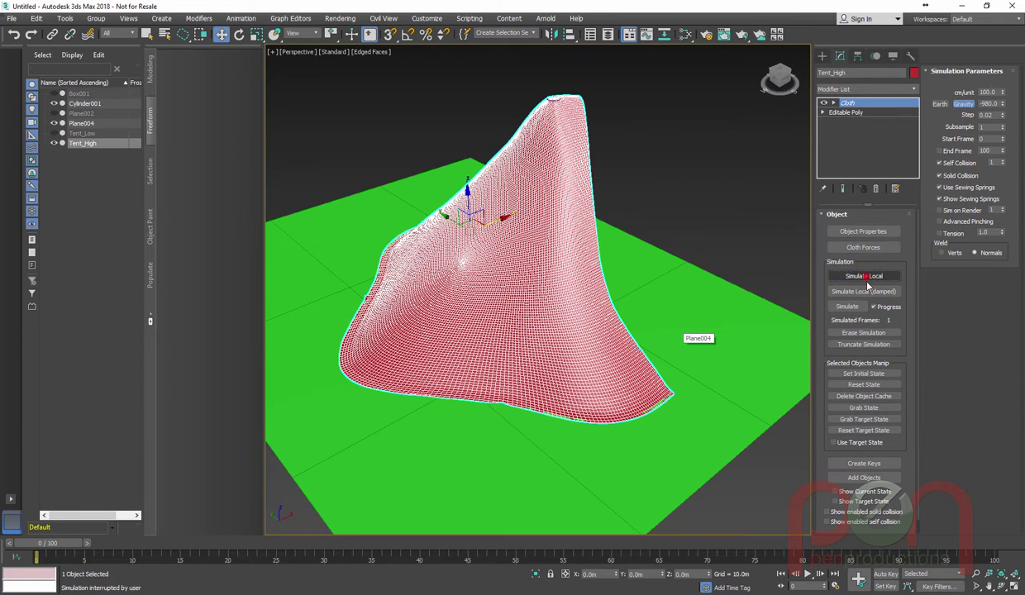
click(865, 385)
Step: Edit the Cloth modifier at Group level and select the Tent_High vertices above the pole in a see-through top view
click(834, 102)
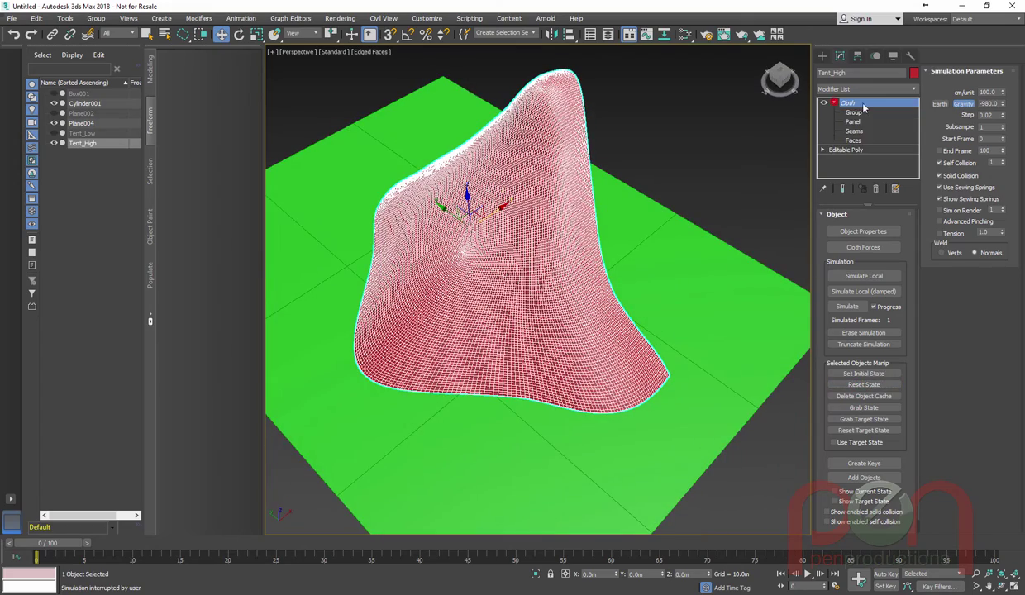
click(854, 112)
alt+middle_drag(687, 280, 671, 398)
key(t)
middle_drag(585, 287, 587, 334)
key(z)
scroll(662, 277, up, 6)
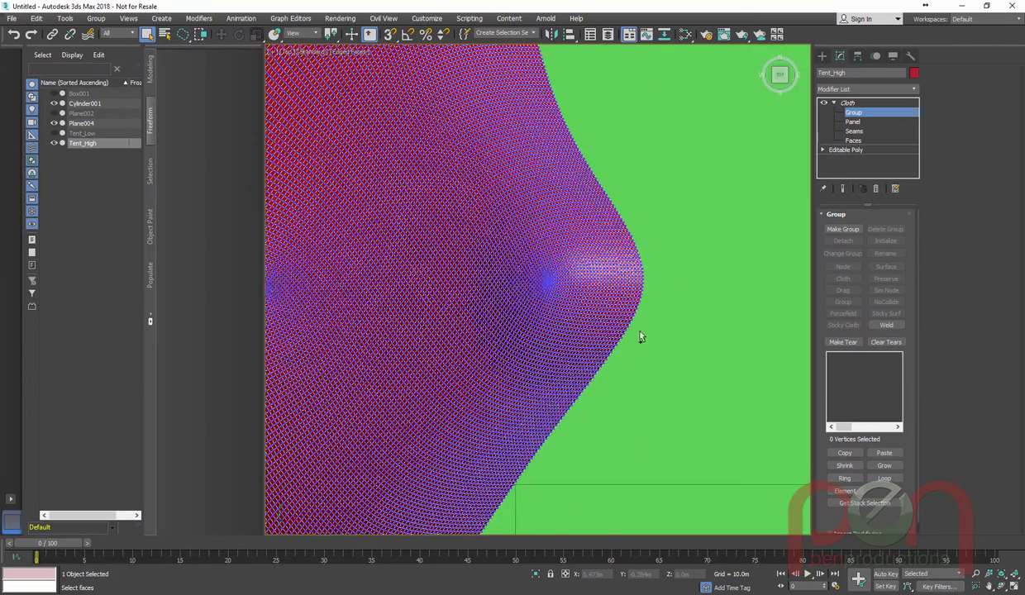
scroll(579, 298, up, 2)
key(alt+x)
scroll(584, 302, up, 4)
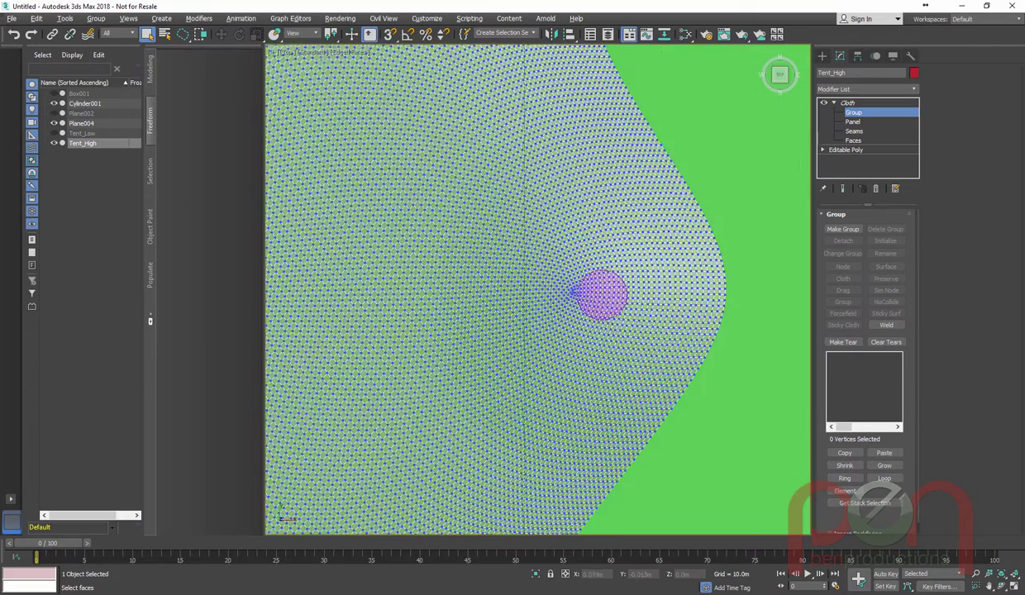
middle_drag(611, 336, 585, 322)
scroll(584, 317, up, 1)
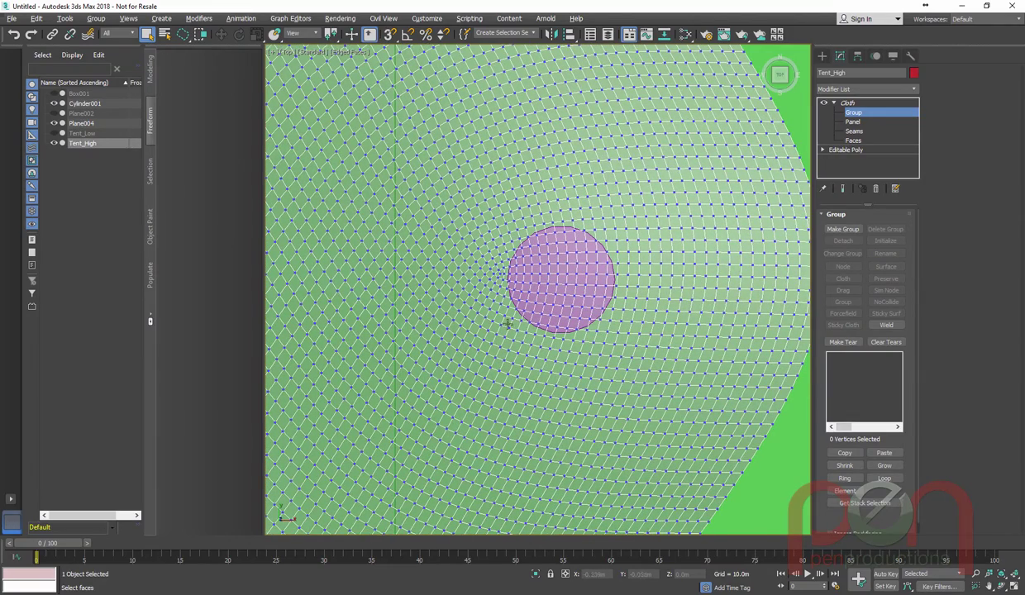
middle_drag(508, 323, 497, 319)
key(q)
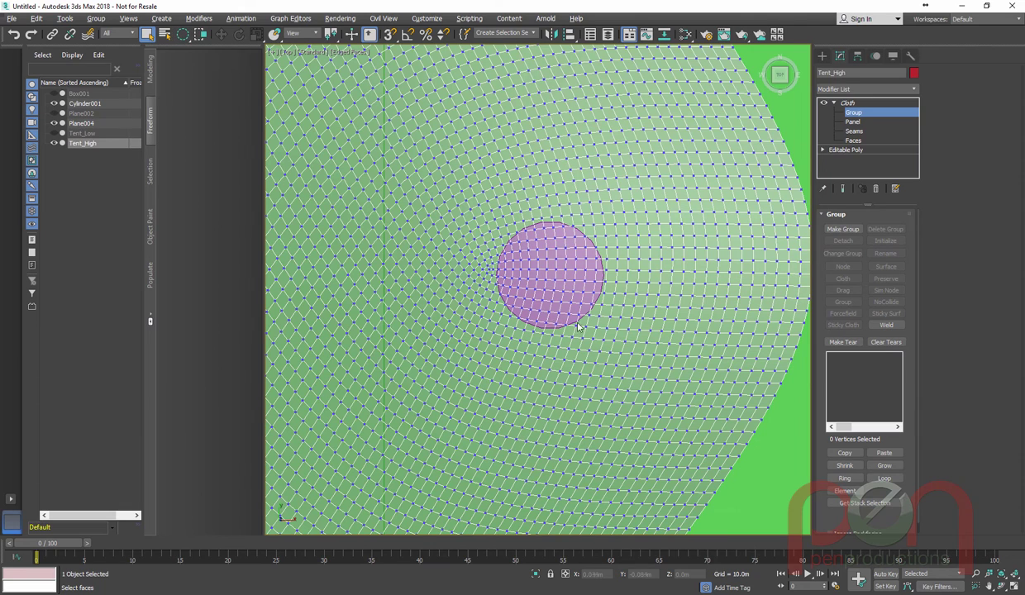
drag(551, 277, 588, 327)
Step: Add small patches of vertices at two ground corners of Tent_High to the selection
alt+middle_drag(633, 353, 548, 331)
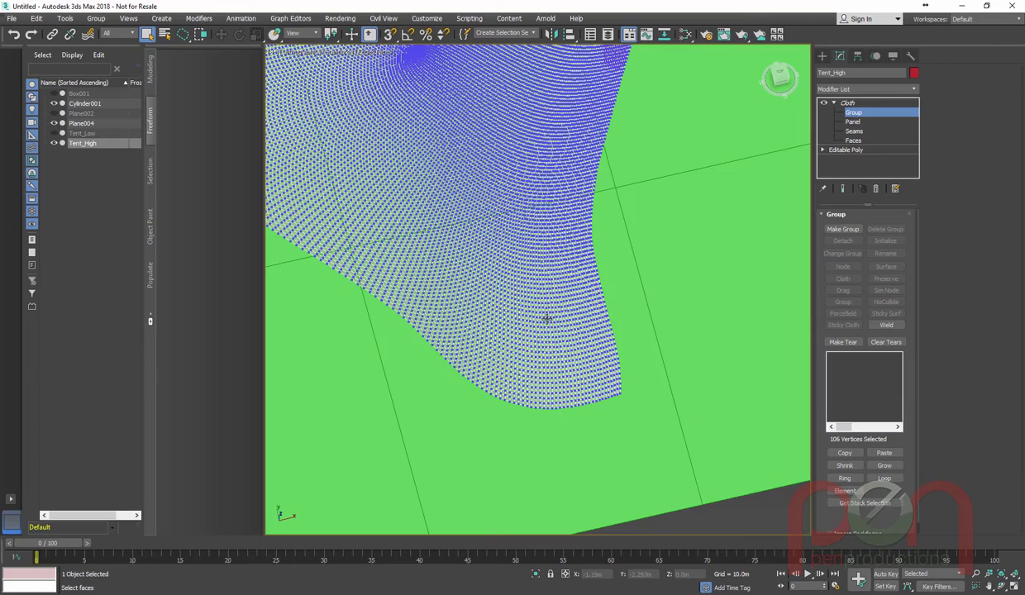
alt+middle_drag(571, 366, 512, 348)
ctrl+drag(497, 336, 468, 312)
scroll(497, 336, down, 6)
mouse_move(496, 336)
alt+middle_down()
mouse_move(520, 353)
mouse_move(533, 310)
mouse_move(506, 301)
mouse_move(470, 241)
mouse_move(516, 274)
alt+middle_up()
scroll(519, 353, up, 3)
scroll(513, 278, up, 4)
ctrl+drag(543, 275, 510, 282)
scroll(506, 283, down, 5)
alt+middle_drag(506, 282, 570, 270)
scroll(467, 209, up, 3)
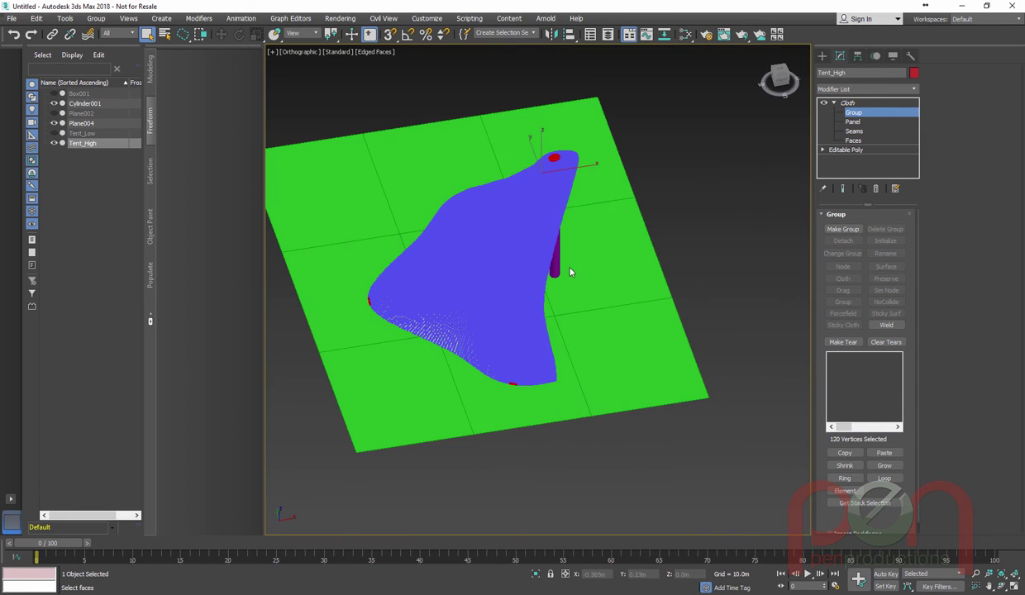
Step: Make a cloth group named Group001 from the selected vertices and constrain it as Preserve
click(842, 230)
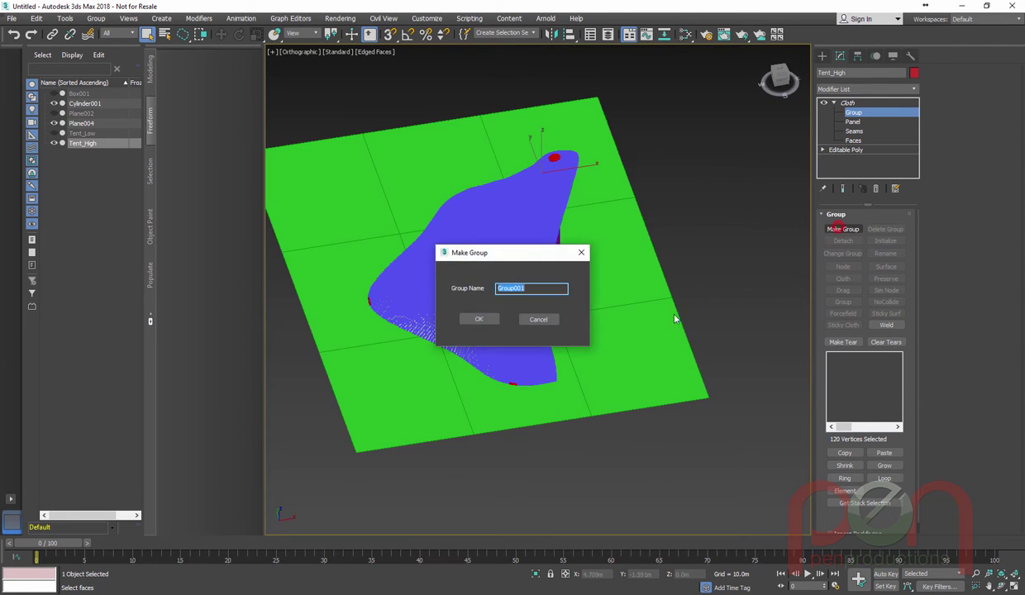
click(495, 322)
click(888, 279)
alt+middle_drag(654, 354, 686, 317)
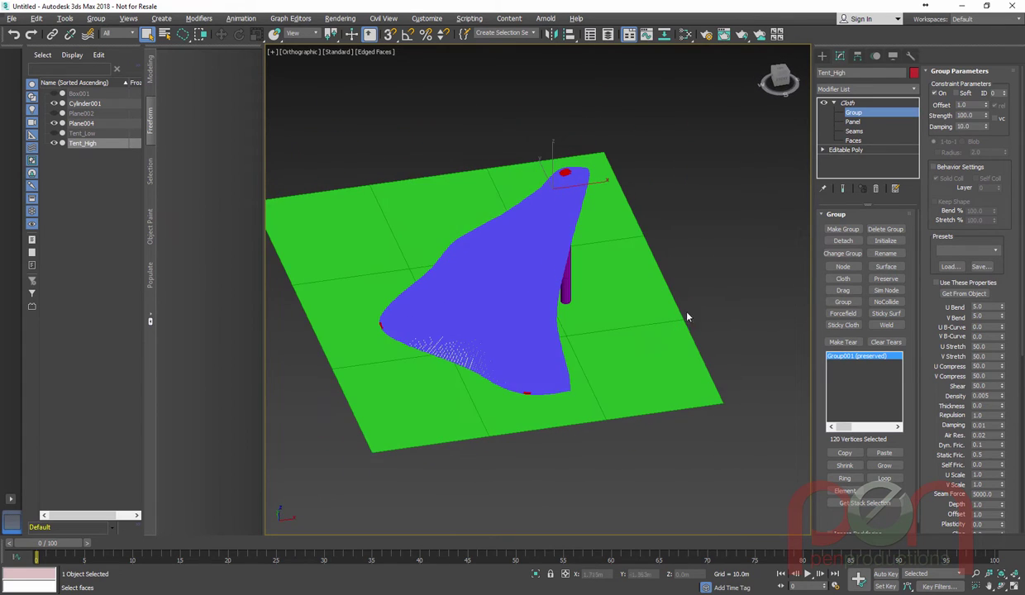
Step: Return to the Cloth object level and display the tent opaque without its mesh edges
click(852, 103)
mouse_move(664, 270)
alt+middle_down()
mouse_move(602, 277)
mouse_move(647, 311)
mouse_move(605, 312)
mouse_move(623, 325)
mouse_move(614, 327)
alt+middle_up()
key(alt+x)
scroll(620, 332, up, 2)
key(F4)
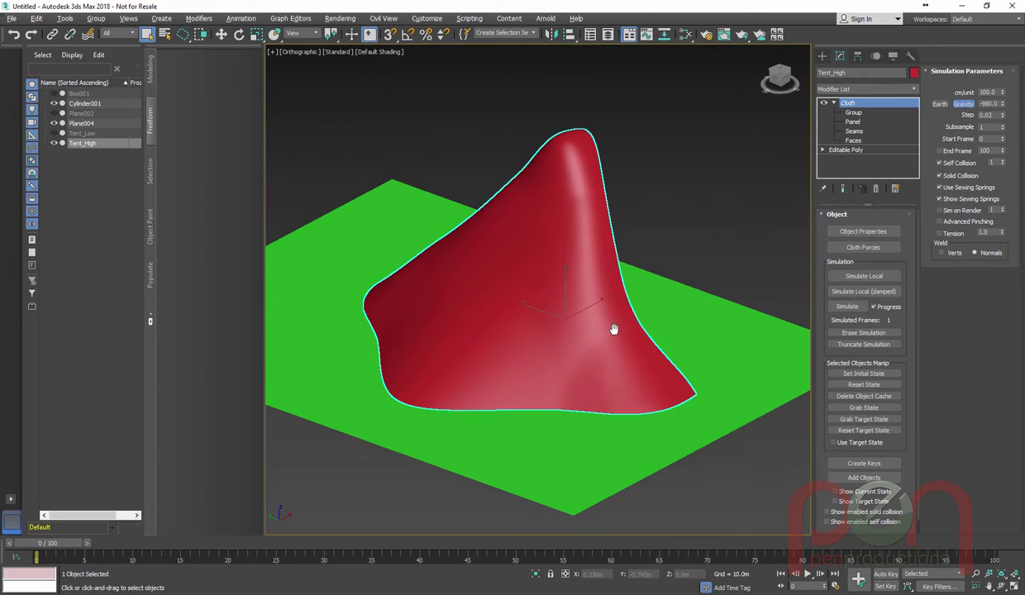
Step: Run the local cloth simulation on Tent_High until folds hang from the pole, stop it, and unhide Tent_Low
click(862, 277)
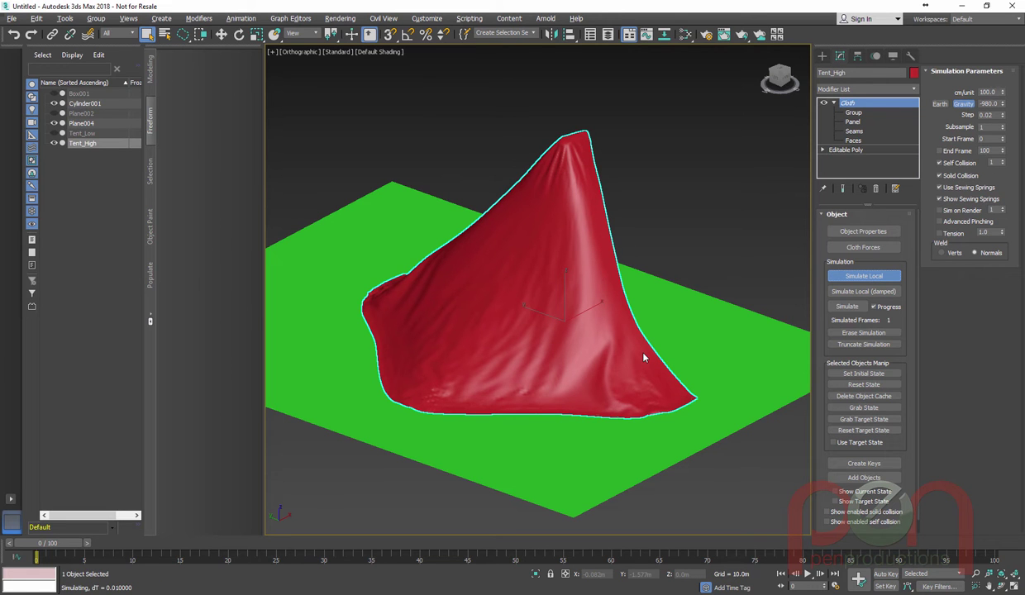
alt+middle_drag(566, 319, 536, 332)
alt+middle_drag(668, 332, 596, 289)
alt+middle_drag(547, 308, 576, 325)
click(865, 277)
alt+middle_drag(497, 273, 520, 275)
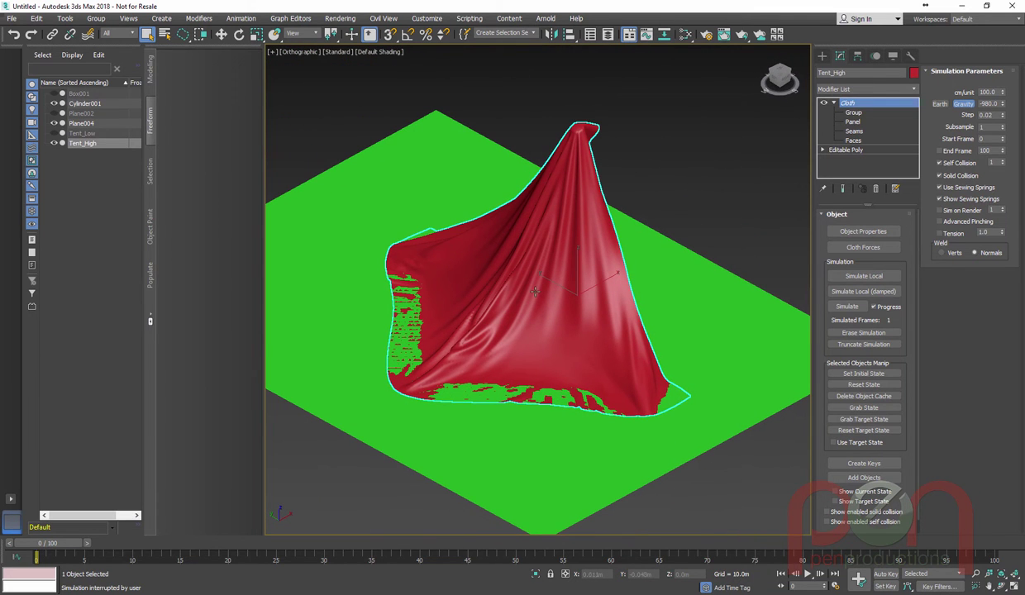
click(54, 133)
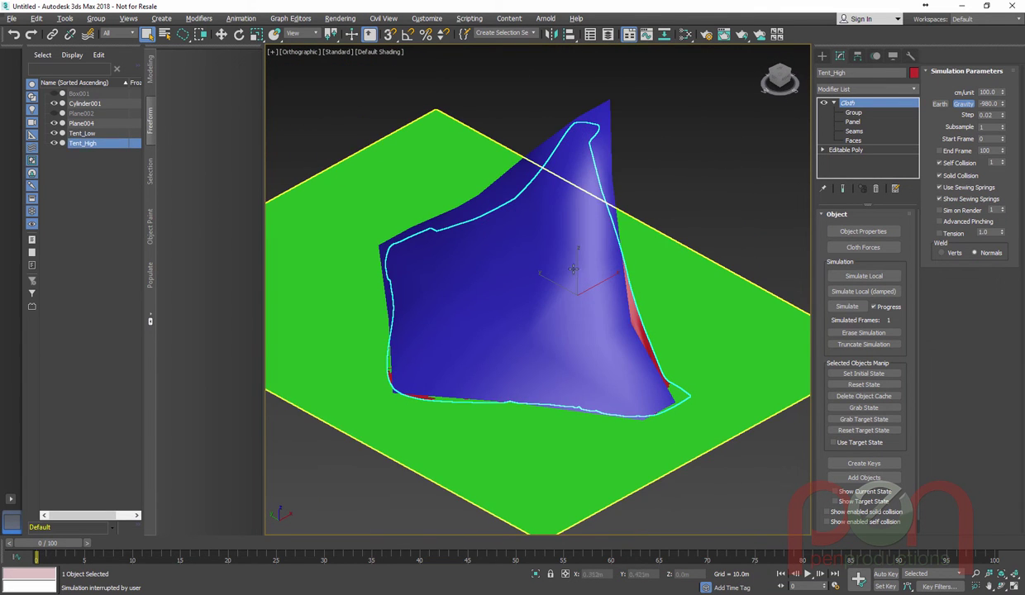
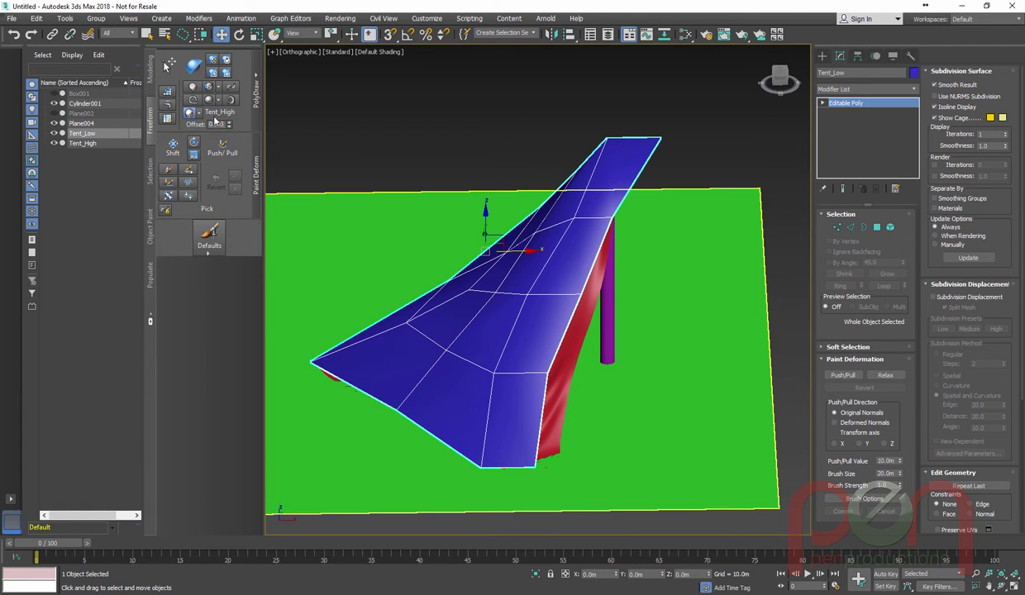
Step: Try pulling Tent_Low onto Tent_High with the Conform brush and undo the strokes
click(194, 66)
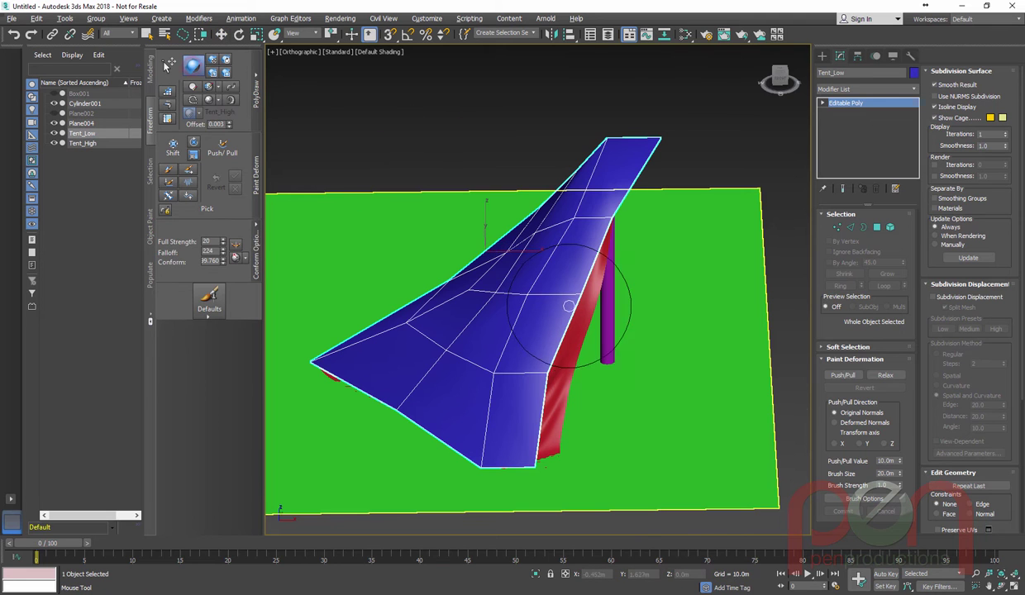
alt+middle_drag(569, 306, 551, 405)
mouse_move(548, 378)
mouse_down()
mouse_move(521, 363)
mouse_move(498, 388)
mouse_move(562, 449)
mouse_move(584, 194)
mouse_move(614, 138)
mouse_up()
mouse_move(614, 137)
alt+middle_down()
mouse_move(488, 219)
mouse_move(588, 191)
alt+middle_up()
drag(587, 192, 586, 223)
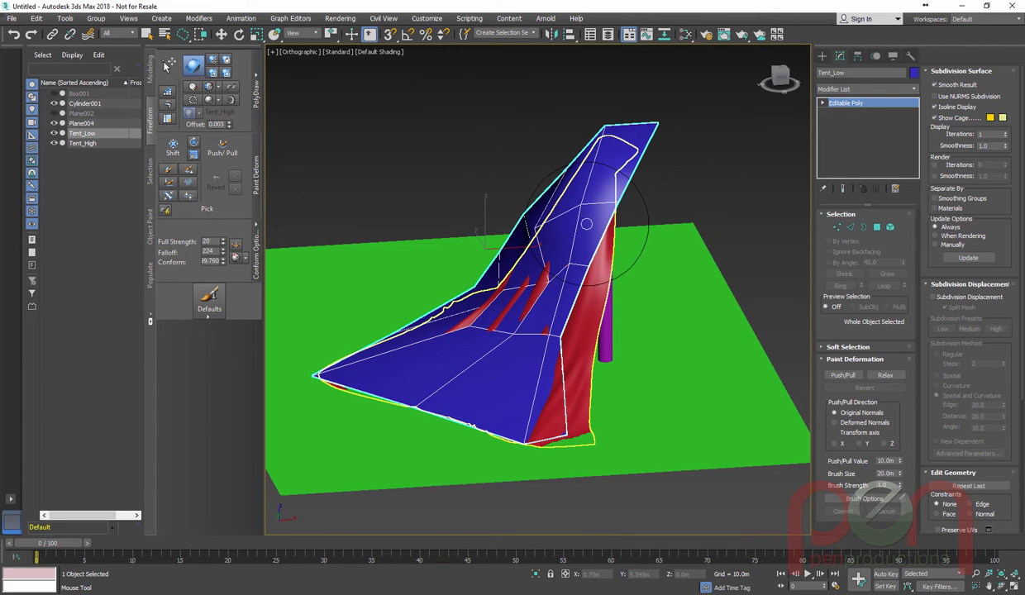
key(ctrl+z)
mouse_move(593, 246)
alt+middle_down()
mouse_move(604, 169)
mouse_move(600, 229)
mouse_move(540, 265)
mouse_move(490, 263)
mouse_move(475, 242)
alt+middle_up()
key(w)
alt+middle_drag(603, 179, 597, 172)
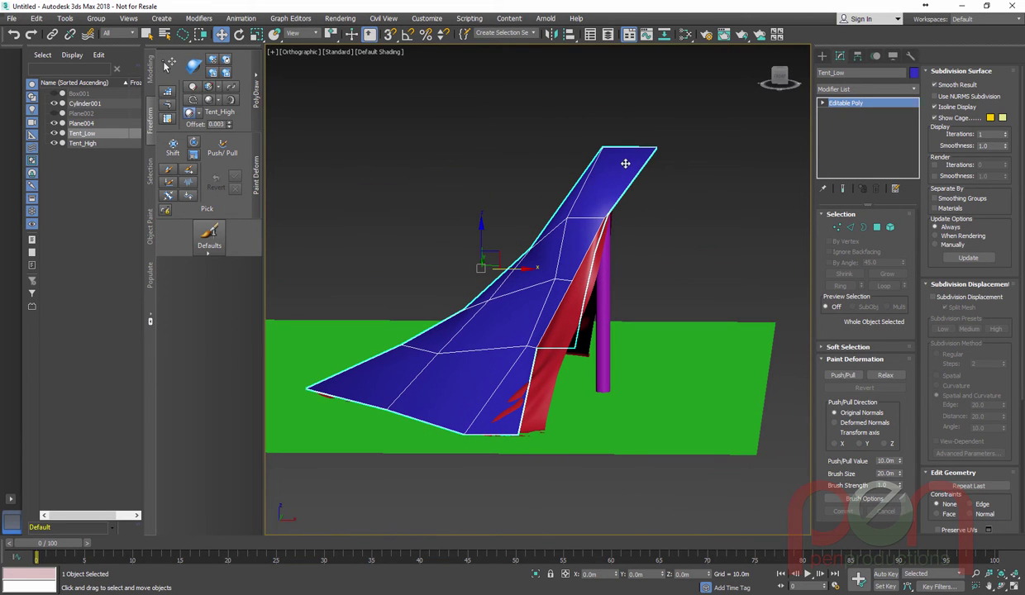
Step: Select Tent_Low and subdivide its whole mesh once with MeshSmooth
alt+middle_drag(566, 249, 654, 298)
click(631, 311)
alt+middle_drag(588, 309, 562, 288)
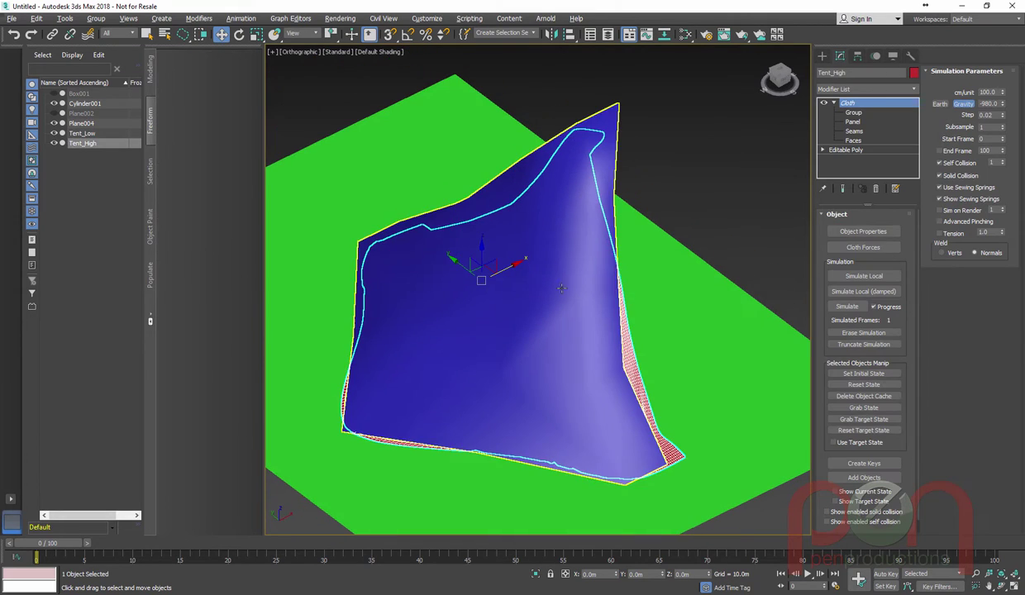
click(606, 168)
alt+middle_drag(606, 168, 571, 263)
click(151, 71)
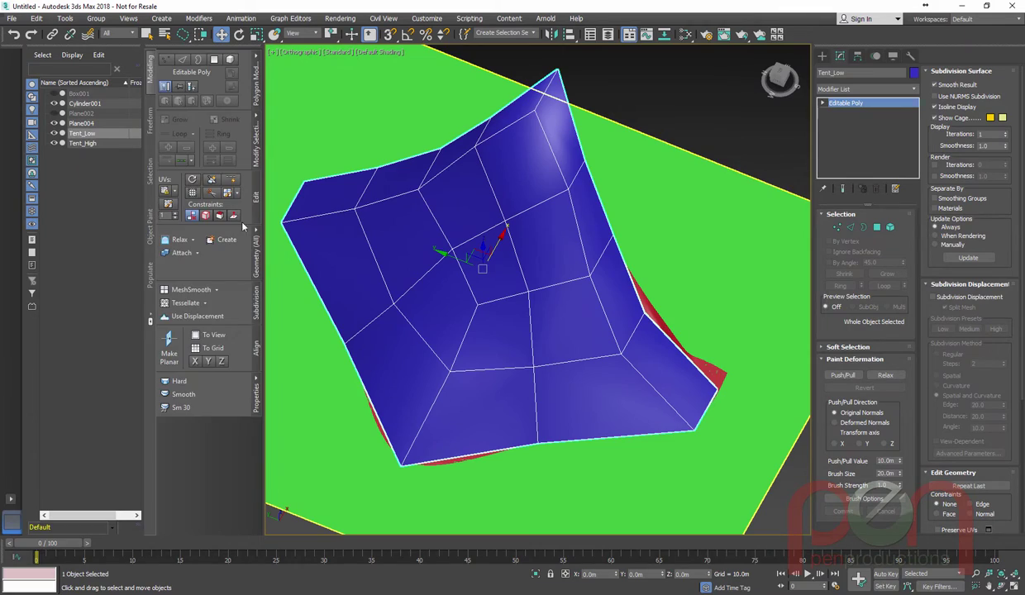
click(191, 290)
alt+middle_drag(529, 273, 551, 258)
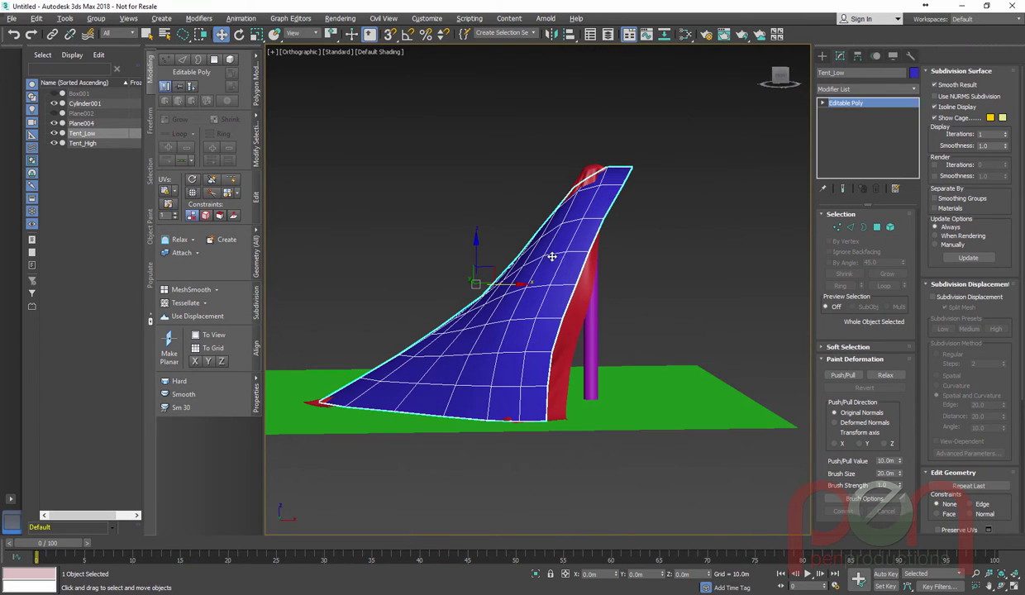
alt+middle_drag(547, 214, 456, 199)
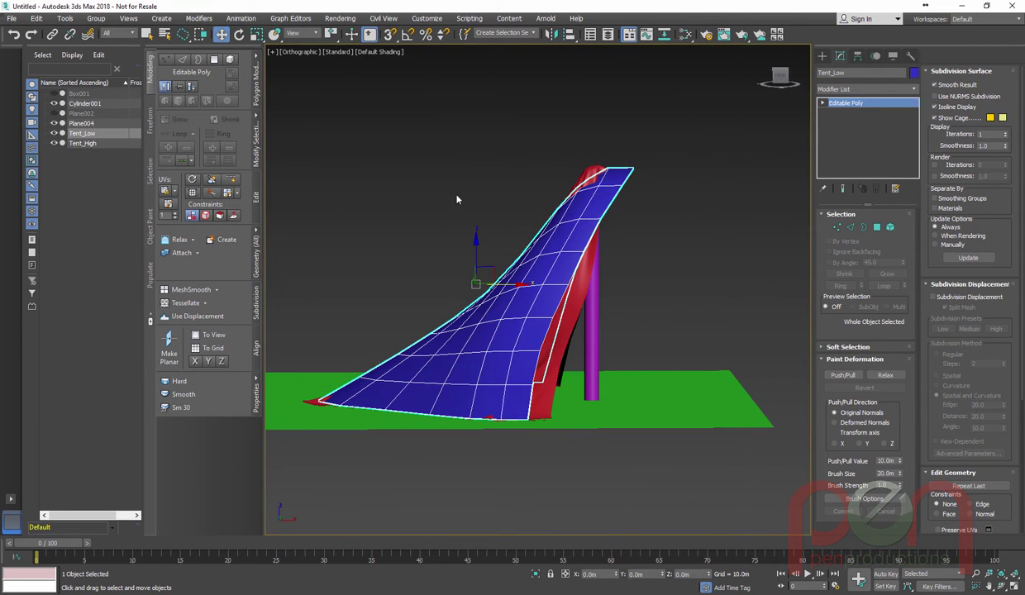
Step: Reshape Tent_Low's peak and outer edges with the Shift brush to match Tent_High's silhouette
click(152, 129)
click(171, 146)
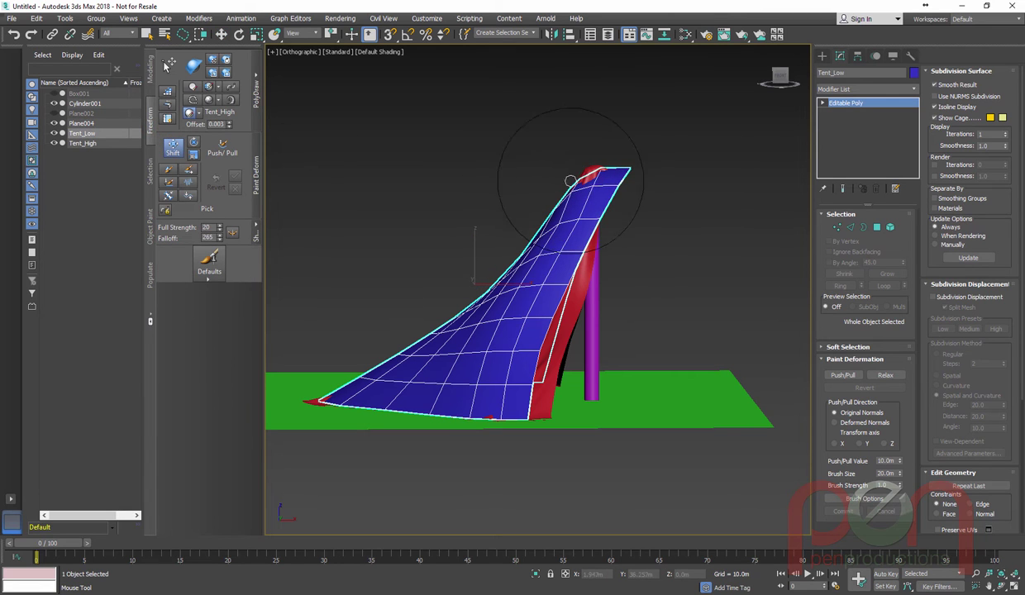
click(256, 236)
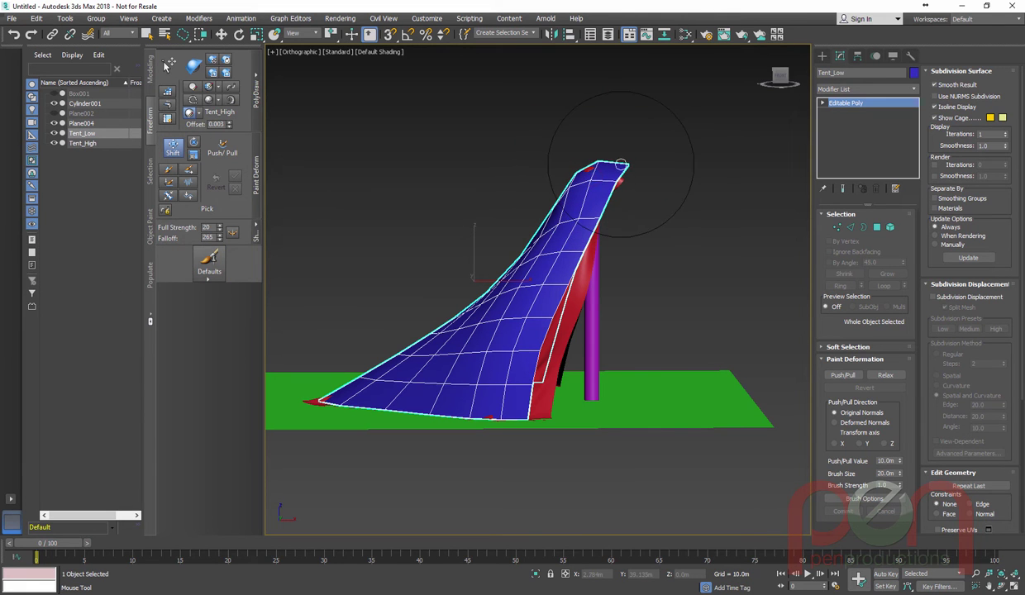
mouse_move(559, 307)
alt+middle_down()
mouse_move(510, 311)
mouse_move(482, 327)
mouse_move(480, 301)
alt+middle_up()
mouse_move(370, 301)
mouse_down()
mouse_move(394, 309)
mouse_move(410, 291)
mouse_move(337, 344)
mouse_up()
alt+middle_drag(613, 283, 585, 290)
mouse_move(593, 290)
mouse_down()
mouse_move(584, 302)
mouse_move(616, 330)
mouse_up()
mouse_move(641, 389)
alt+middle_down()
mouse_move(530, 376)
mouse_move(511, 363)
mouse_move(421, 447)
mouse_move(425, 413)
mouse_move(238, 158)
alt+middle_up()
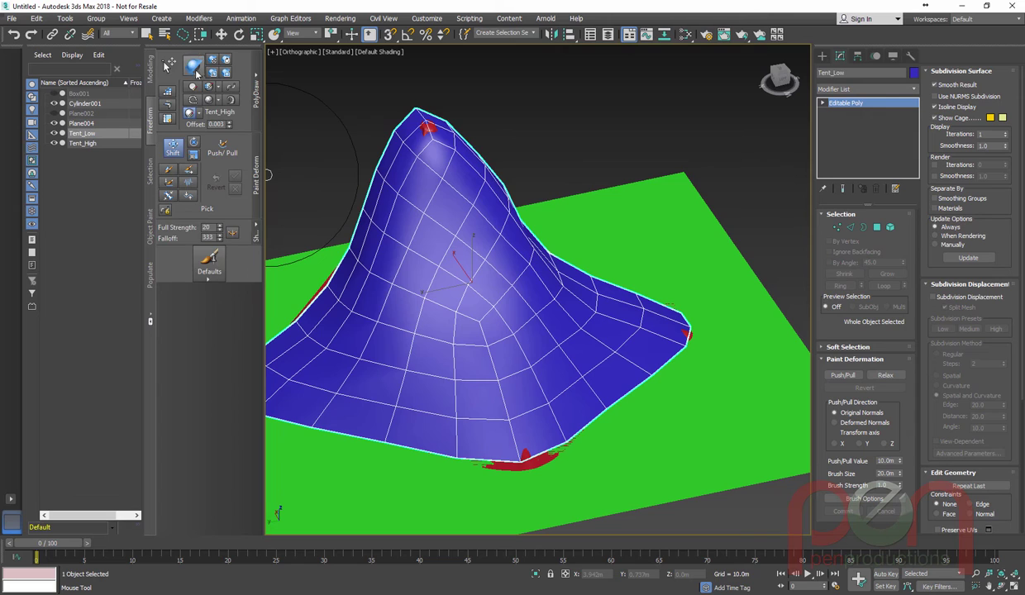
Step: Conform Tent_Low's surface onto Tent_High with the Conform brush and display Tent_Low see-through
click(193, 66)
mouse_move(458, 218)
mouse_down()
mouse_move(417, 172)
mouse_move(584, 407)
mouse_move(635, 315)
mouse_up()
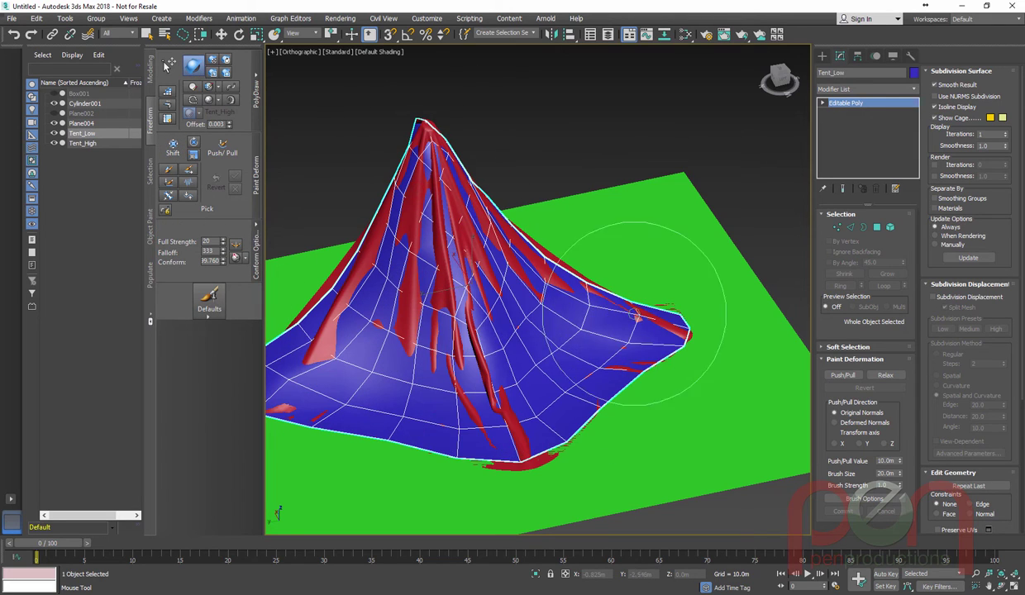
alt+middle_drag(314, 339, 441, 405)
alt+middle_drag(557, 330, 511, 283)
scroll(537, 310, up, 5)
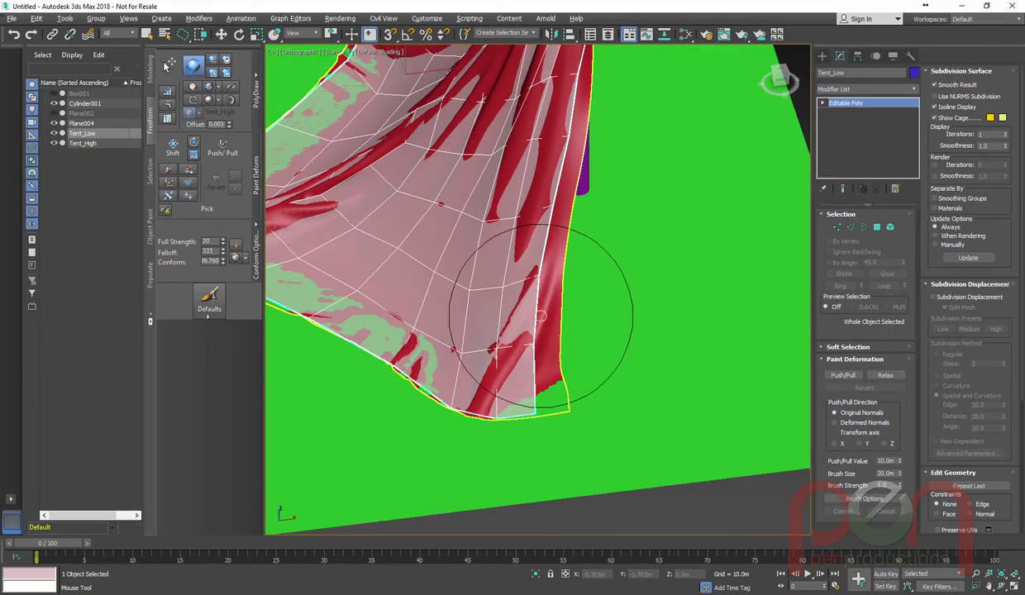
Step: Isolate Tent_Low and Tent_High from the ground and pole, leaving only Tent_Low selected
key(w)
ctrl+click(567, 308)
middle_drag(546, 296, 571, 301)
key(alt+q)
middle_drag(622, 395, 452, 311)
scroll(567, 311, up, 3)
click(628, 350)
click(519, 334)
scroll(562, 339, up, 1)
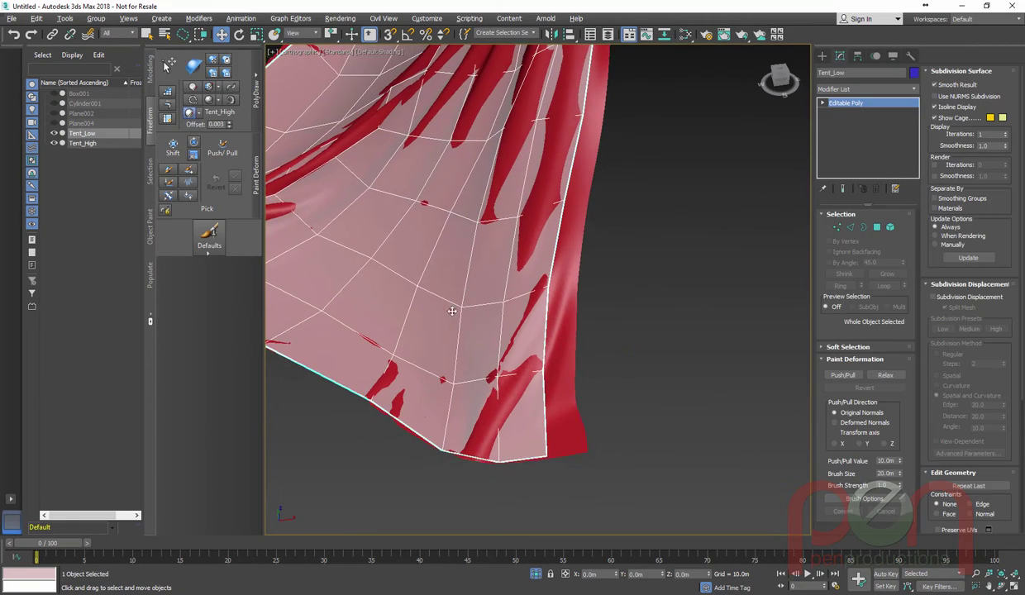
Step: Drag Tent_Low's corners, borders and peak along Tent_High's surface out to its edges with the Move Conform brush
click(212, 65)
mouse_move(539, 451)
mouse_down()
mouse_move(577, 451)
mouse_move(530, 418)
mouse_move(554, 437)
mouse_move(547, 368)
mouse_up()
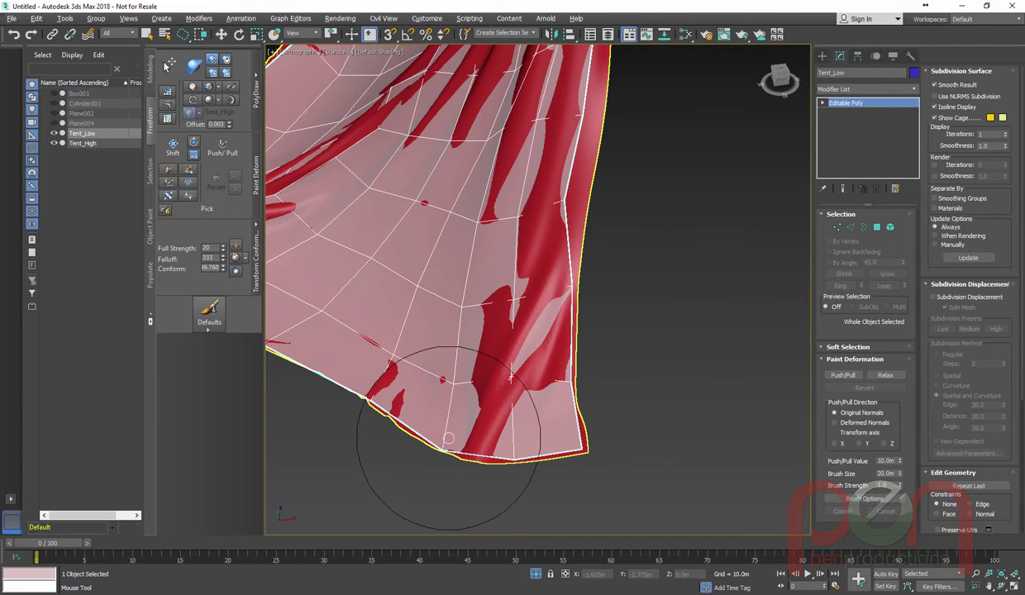
mouse_move(526, 450)
alt+middle_down()
mouse_move(568, 298)
mouse_move(564, 342)
alt+middle_up()
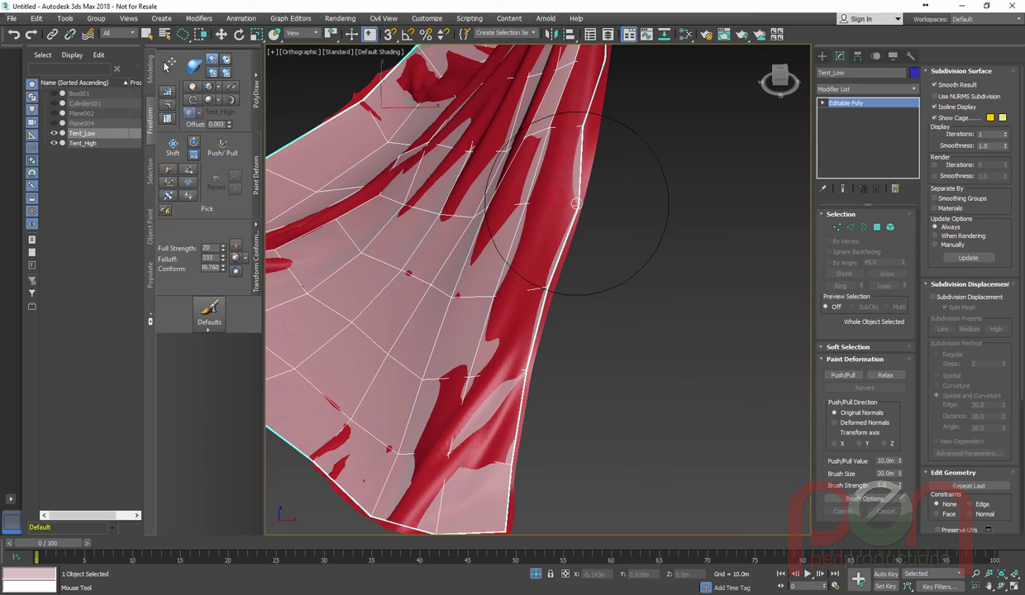
mouse_move(647, 101)
alt+middle_down()
mouse_move(588, 284)
mouse_move(561, 311)
mouse_move(542, 186)
mouse_move(543, 224)
alt+middle_up()
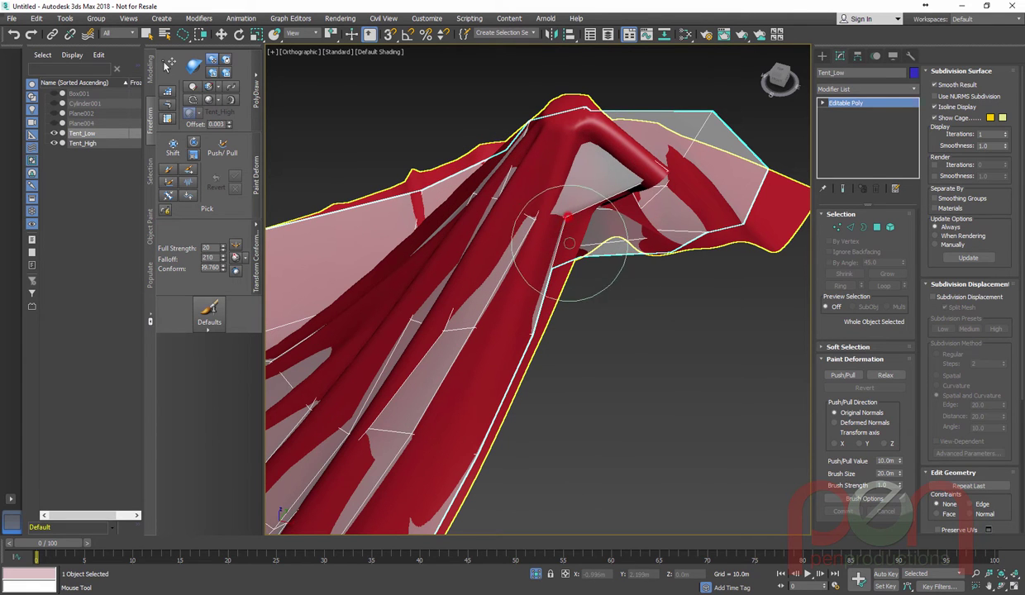
mouse_move(590, 246)
alt+middle_down()
mouse_move(579, 217)
mouse_move(600, 298)
mouse_move(527, 229)
mouse_move(602, 245)
mouse_move(654, 186)
mouse_move(757, 190)
mouse_move(538, 331)
mouse_move(497, 313)
mouse_move(629, 298)
mouse_move(522, 364)
mouse_move(602, 176)
mouse_move(537, 178)
mouse_move(536, 197)
mouse_move(662, 267)
mouse_move(709, 202)
mouse_move(492, 251)
mouse_move(553, 270)
mouse_move(570, 248)
mouse_move(580, 304)
alt+middle_up()
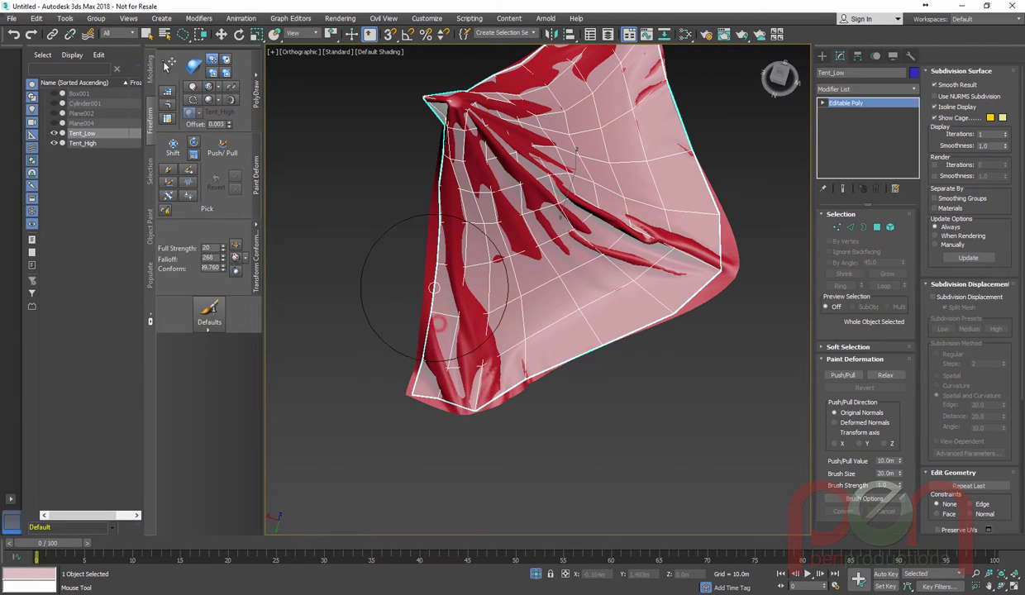
mouse_move(446, 256)
alt+middle_down()
mouse_move(521, 273)
mouse_move(567, 311)
mouse_move(600, 370)
mouse_move(596, 405)
mouse_move(599, 396)
alt+middle_up()
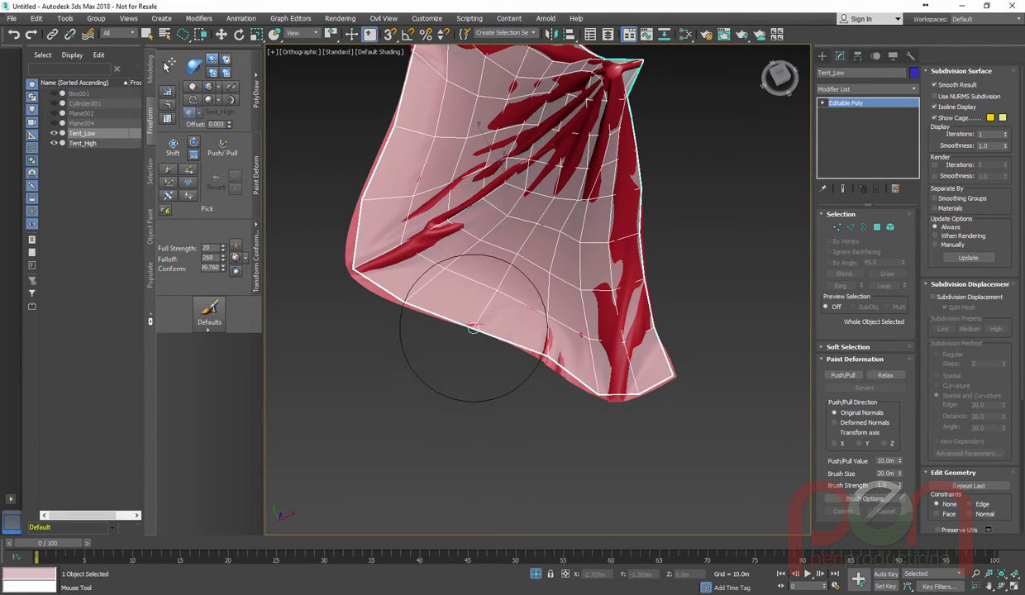
alt+middle_drag(548, 258, 562, 211)
scroll(522, 279, up, 4)
scroll(522, 279, down, 4)
Step: Select only the polygons around Tent_Low's peak at polygon level
alt+middle_drag(426, 273, 484, 215)
mouse_move(484, 215)
middle_down()
mouse_move(481, 235)
mouse_move(546, 231)
mouse_move(579, 248)
mouse_move(586, 238)
middle_up()
key(4)
scroll(586, 238, up, 2)
right_click(581, 238)
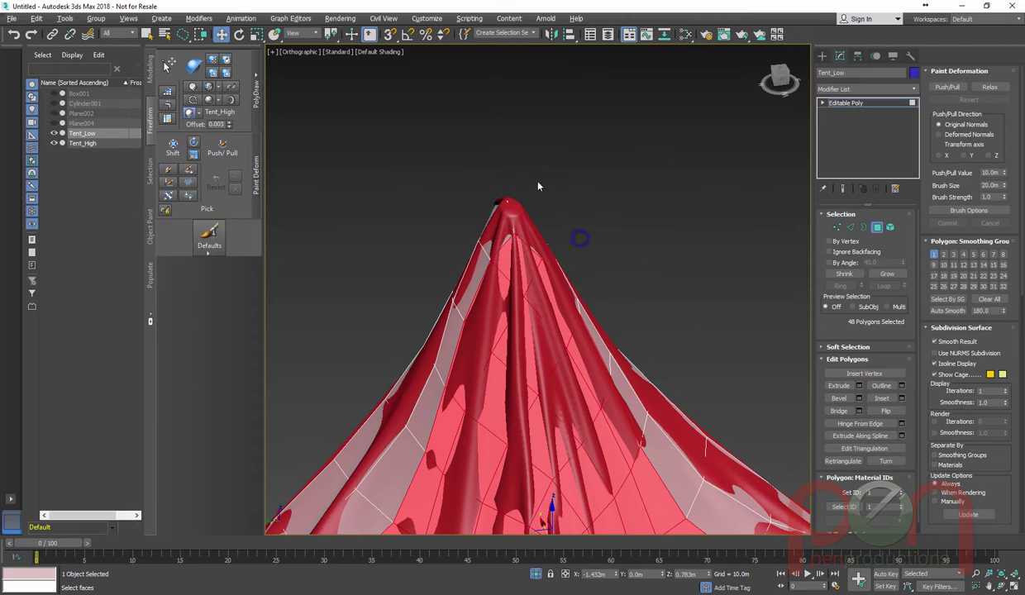
drag(530, 241, 532, 233)
mouse_move(533, 234)
alt+middle_down()
mouse_move(439, 213)
mouse_move(426, 196)
mouse_move(505, 238)
mouse_move(496, 227)
mouse_move(513, 238)
mouse_move(551, 204)
mouse_move(542, 226)
mouse_move(536, 211)
mouse_move(546, 209)
mouse_move(581, 268)
mouse_move(572, 138)
alt+middle_up()
ctrl+drag(455, 248, 505, 273)
mouse_move(592, 212)
alt+middle_down()
mouse_move(543, 224)
mouse_move(612, 248)
alt+middle_up()
ctrl+drag(644, 273, 546, 317)
mouse_move(546, 316)
alt+middle_down()
mouse_move(586, 305)
mouse_move(437, 287)
alt+middle_up()
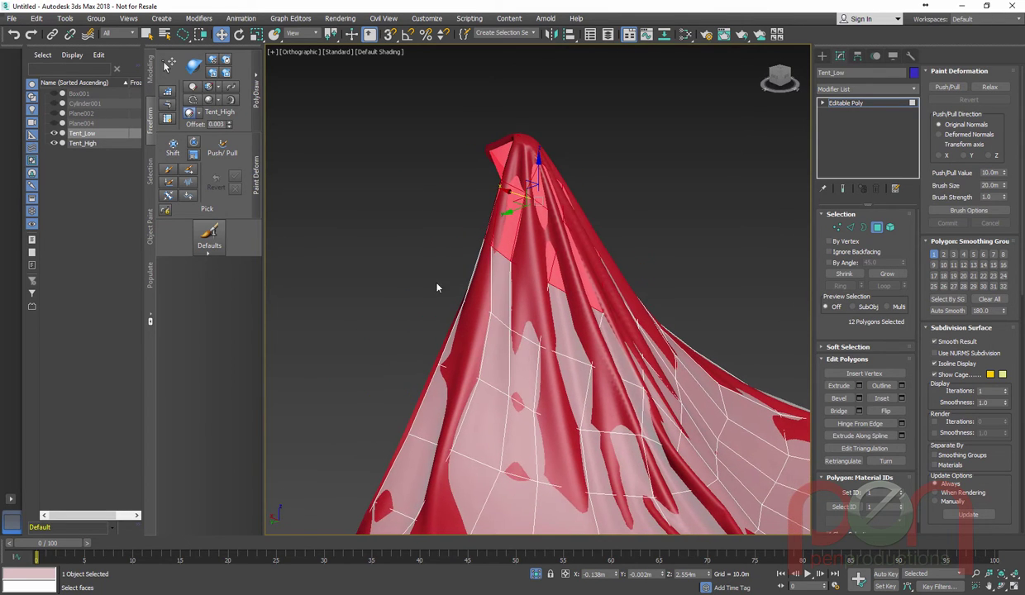
Step: Subdivide the selected peak polygons of Tent_Low with MeshSmooth
click(149, 76)
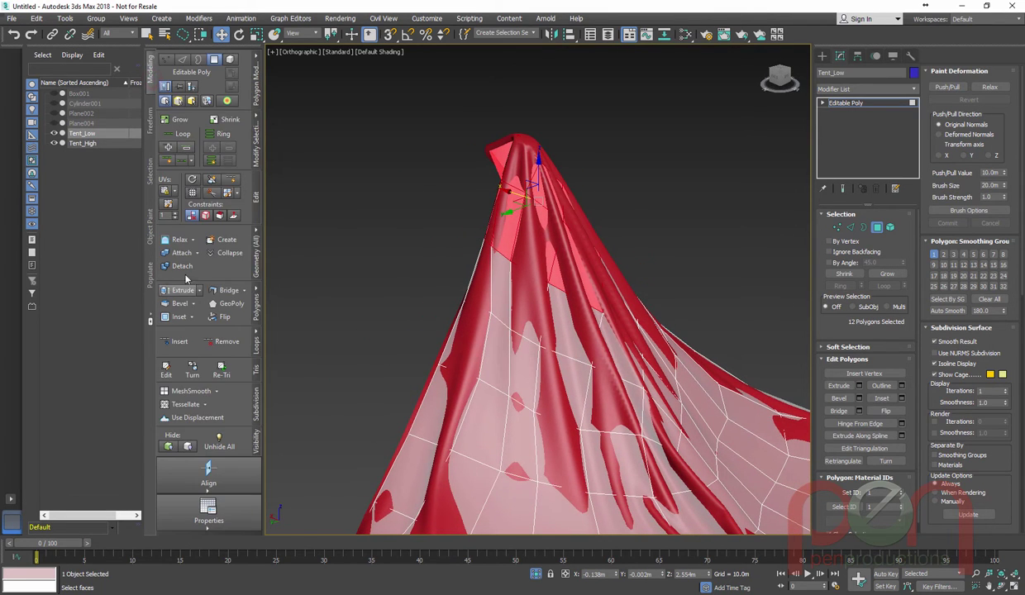
click(186, 393)
alt+middle_drag(653, 324, 511, 272)
Step: Conform the subdivided peak polygons onto Tent_High's folds with the Conform brush
click(151, 123)
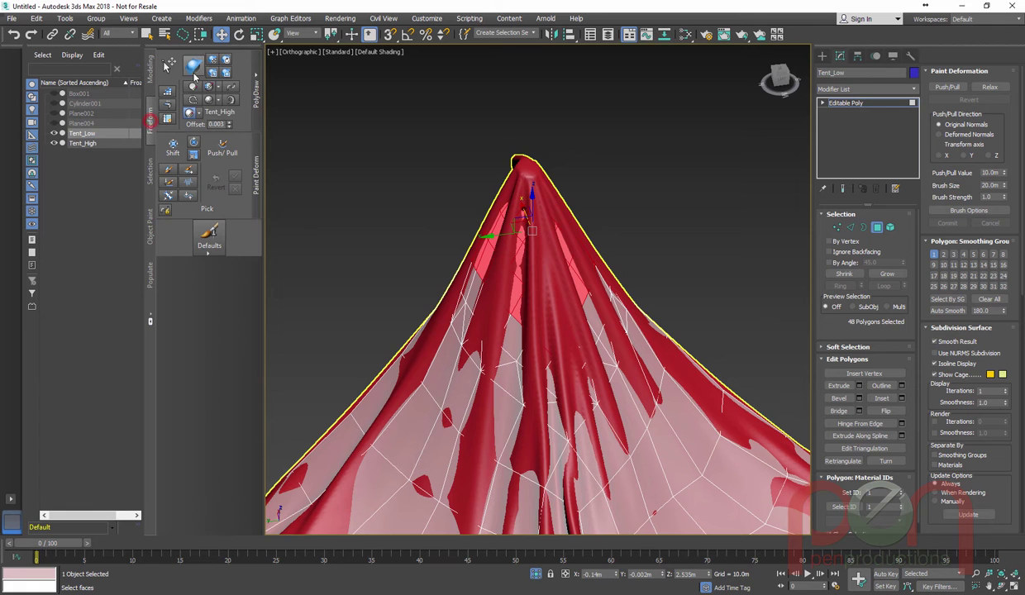
drag(531, 214, 527, 174)
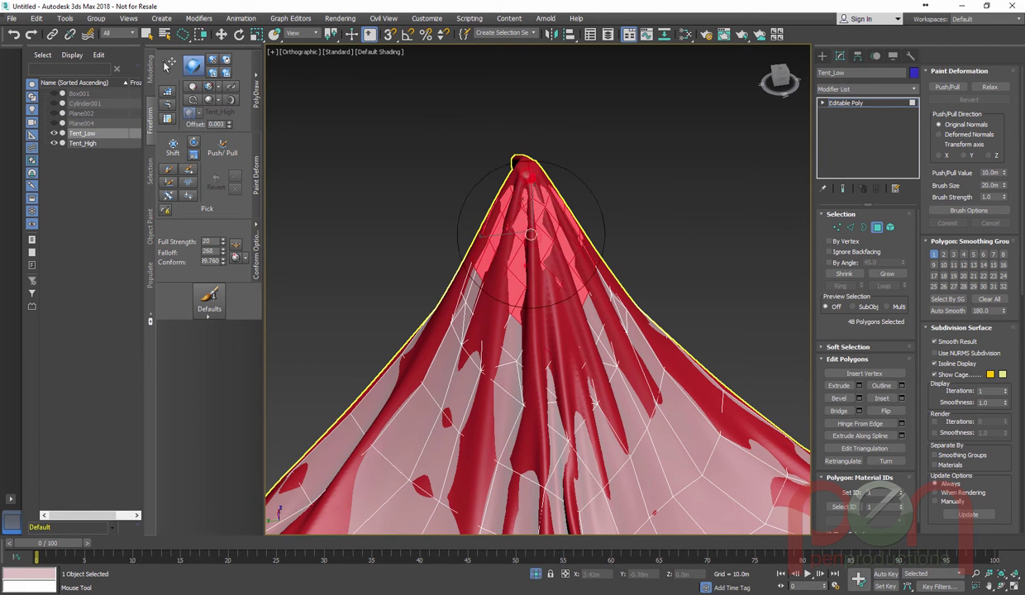
drag(531, 234, 613, 352)
alt+middle_drag(523, 331, 625, 339)
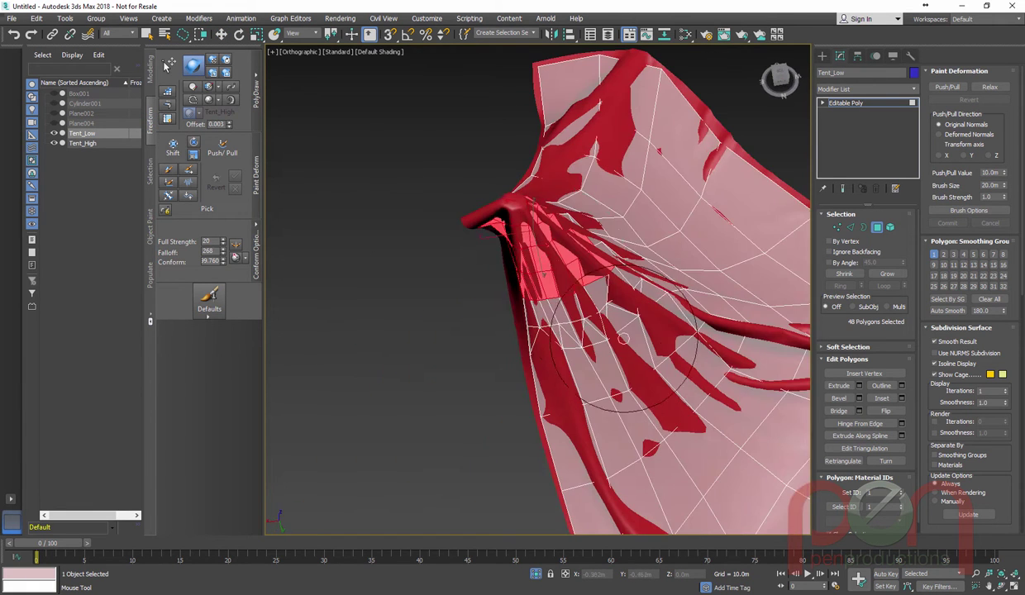
alt+middle_drag(499, 219, 533, 208)
mouse_move(538, 161)
alt+middle_down()
mouse_move(586, 161)
mouse_move(608, 182)
mouse_move(577, 177)
mouse_move(527, 195)
mouse_move(570, 199)
mouse_move(537, 202)
mouse_move(559, 219)
mouse_move(538, 248)
mouse_move(509, 210)
mouse_move(467, 226)
mouse_move(485, 222)
mouse_move(491, 232)
mouse_move(439, 286)
mouse_move(488, 225)
mouse_move(542, 206)
mouse_move(558, 225)
mouse_move(467, 233)
mouse_move(465, 222)
mouse_move(487, 226)
mouse_move(275, 213)
alt+middle_up()
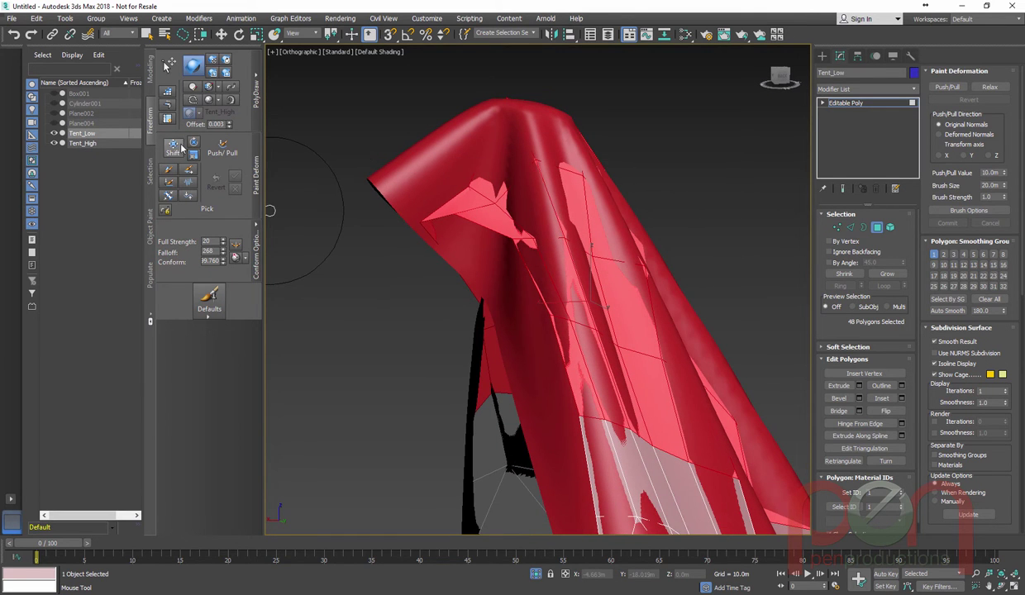
Step: Smooth the crumpled polygons under Tent_Low's tip with the Relax/Soften brush
click(169, 172)
alt+middle_drag(453, 221, 494, 218)
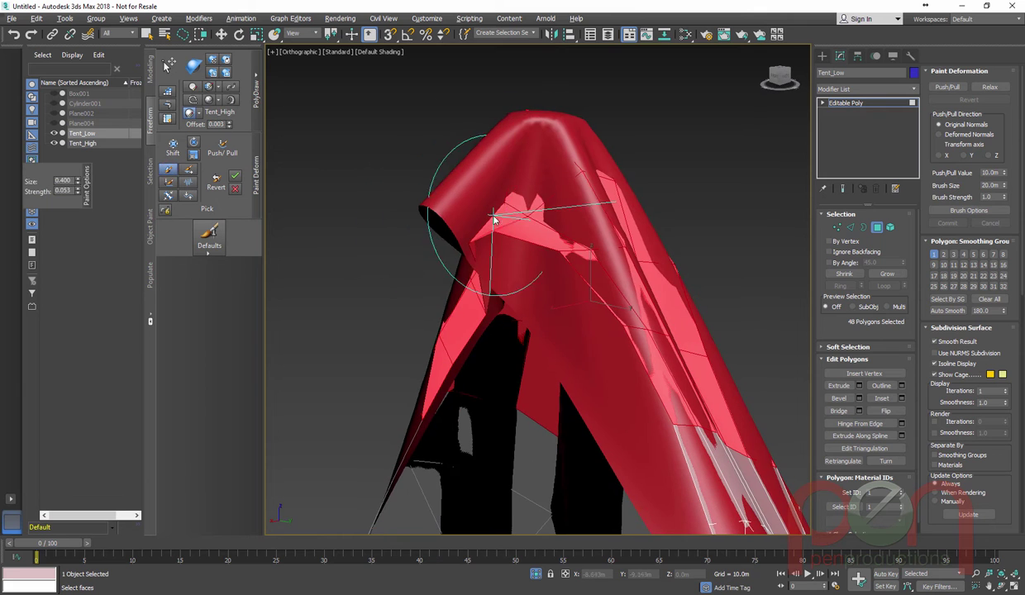
ctrl+shift+drag(523, 201, 537, 200)
drag(537, 199, 520, 201)
mouse_move(514, 214)
mouse_down()
mouse_move(502, 209)
mouse_move(506, 194)
mouse_up()
mouse_move(523, 201)
alt+middle_down()
mouse_move(579, 212)
mouse_move(591, 189)
mouse_move(484, 215)
mouse_move(521, 285)
alt+middle_up()
Step: Pull the peak polygons outward over Tent_High's overhanging tip with the Shift brush
click(173, 147)
scroll(523, 277, down, 4)
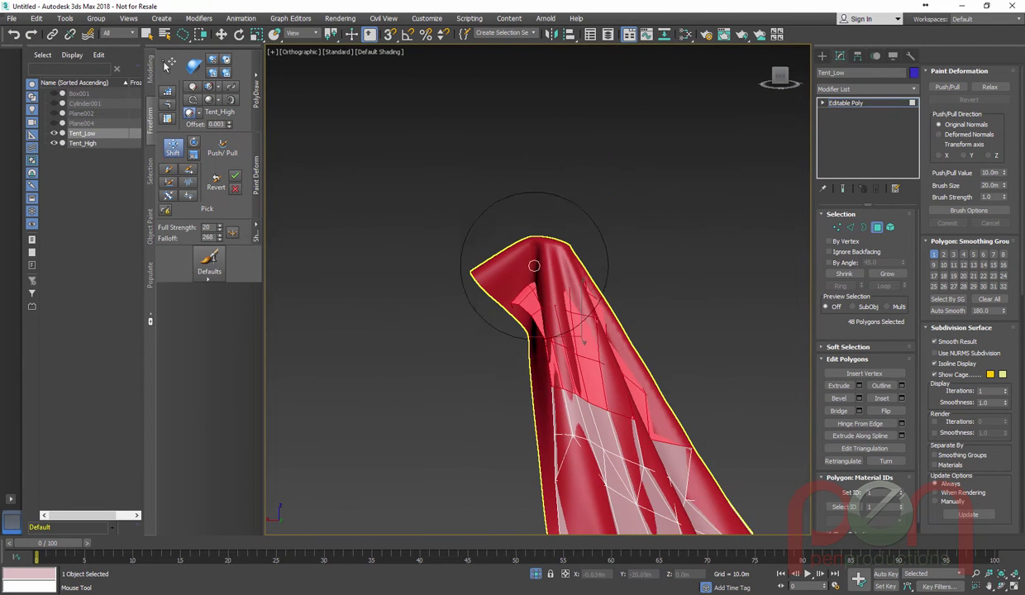
mouse_move(509, 281)
mouse_down()
mouse_move(504, 259)
mouse_move(473, 248)
mouse_up()
mouse_move(541, 251)
mouse_down()
mouse_move(560, 250)
mouse_move(548, 247)
mouse_up()
mouse_move(577, 275)
alt+middle_down()
mouse_move(625, 278)
mouse_move(577, 229)
mouse_move(453, 270)
alt+middle_up()
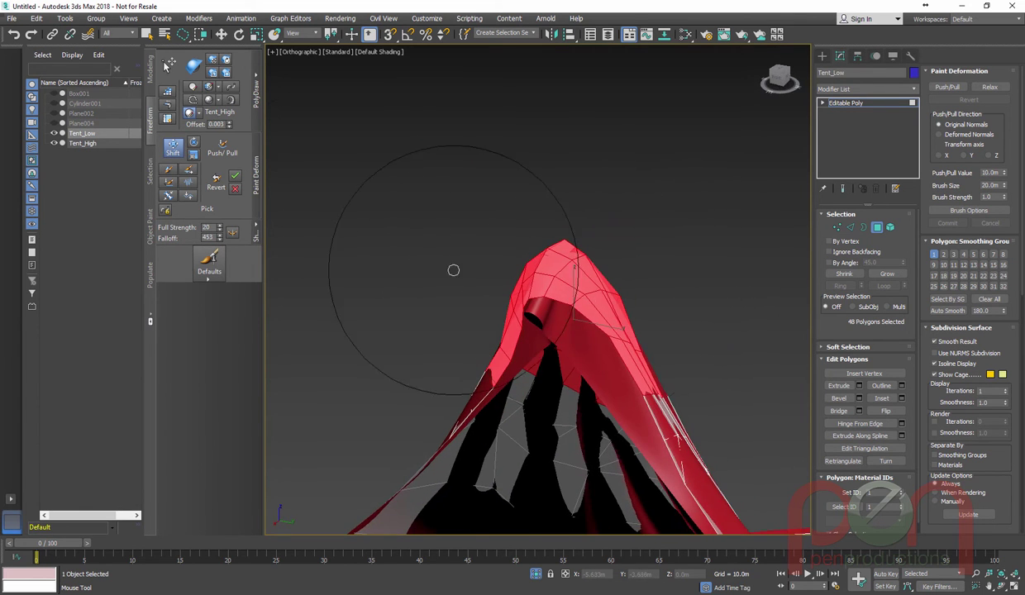
Step: Conform the peak polygons to Tent_High's tip and slide them along its surface with the Move Conform brush
click(192, 67)
mouse_move(572, 274)
alt+middle_down()
mouse_move(562, 254)
mouse_move(474, 263)
alt+middle_up()
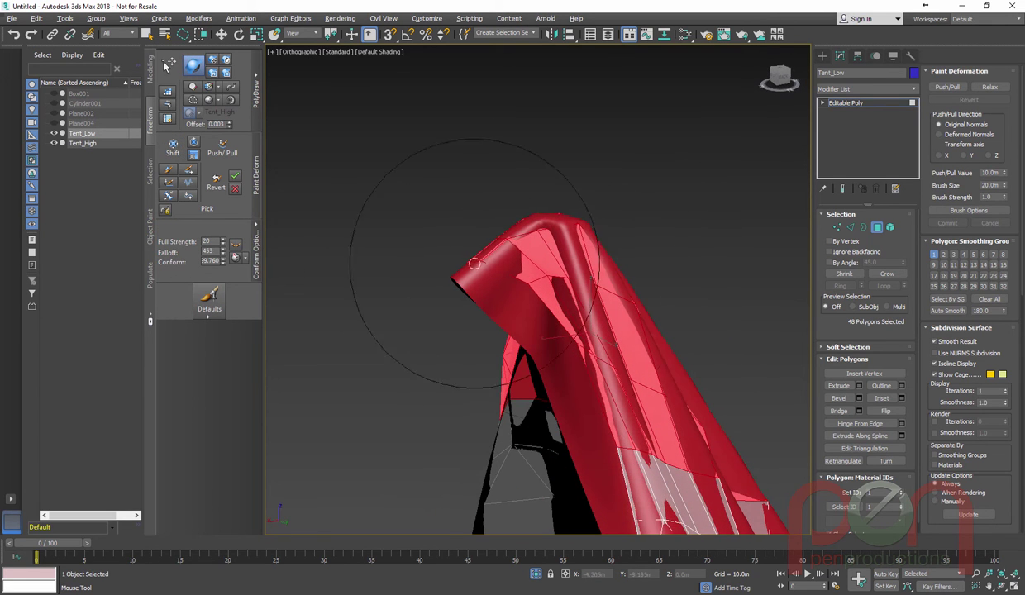
click(213, 59)
mouse_move(540, 307)
mouse_down()
mouse_move(515, 331)
mouse_move(557, 367)
mouse_move(550, 385)
mouse_up()
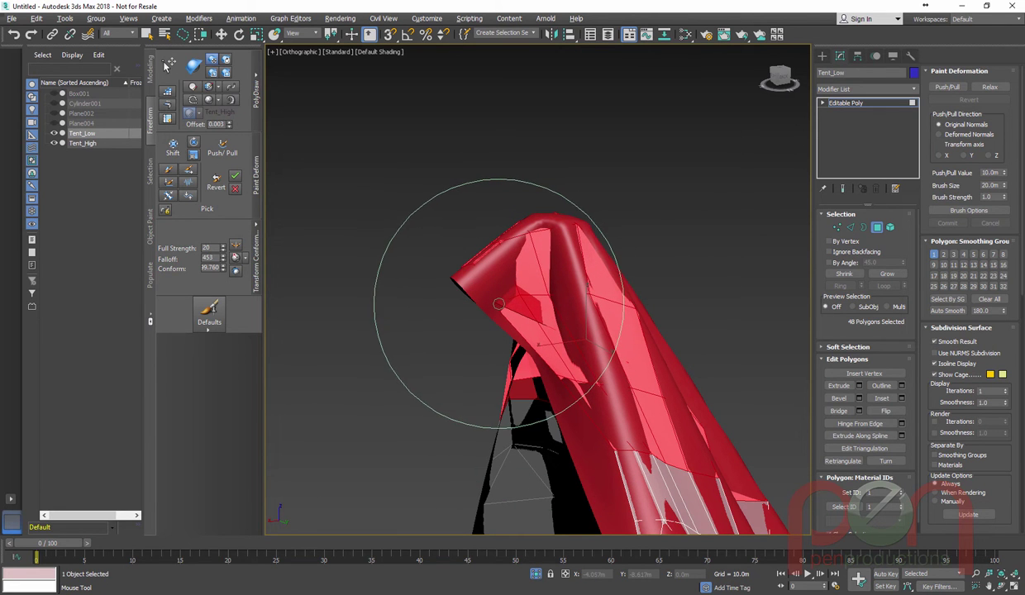
alt+middle_drag(546, 284, 571, 262)
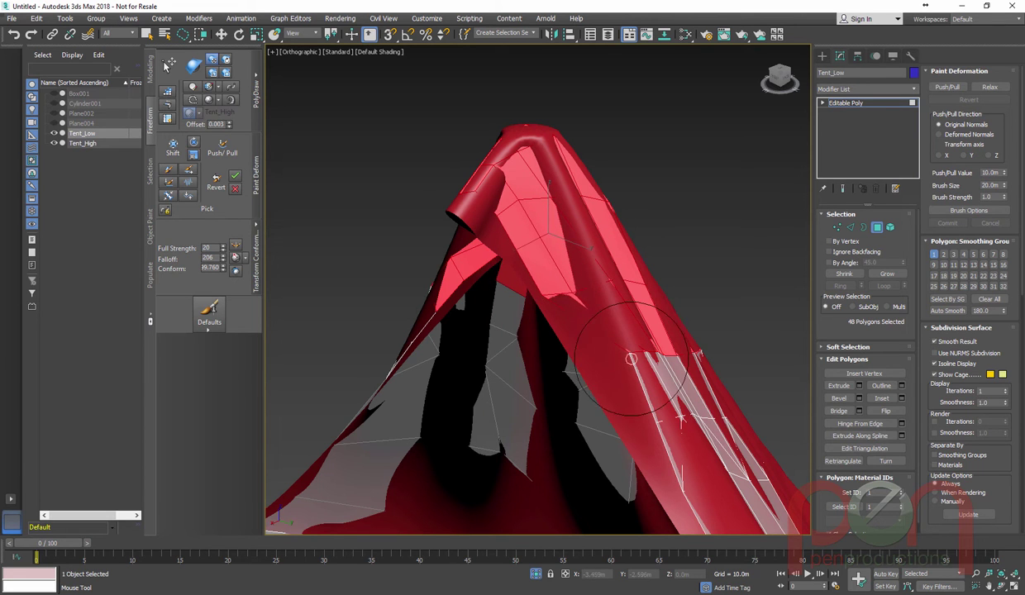
Step: Set the conform offset to 0.006 and conform Tent_Low's peak polygons to Tent_High with the Conform brush
mouse_move(593, 381)
alt+middle_down()
mouse_move(618, 293)
mouse_move(588, 280)
alt+middle_up()
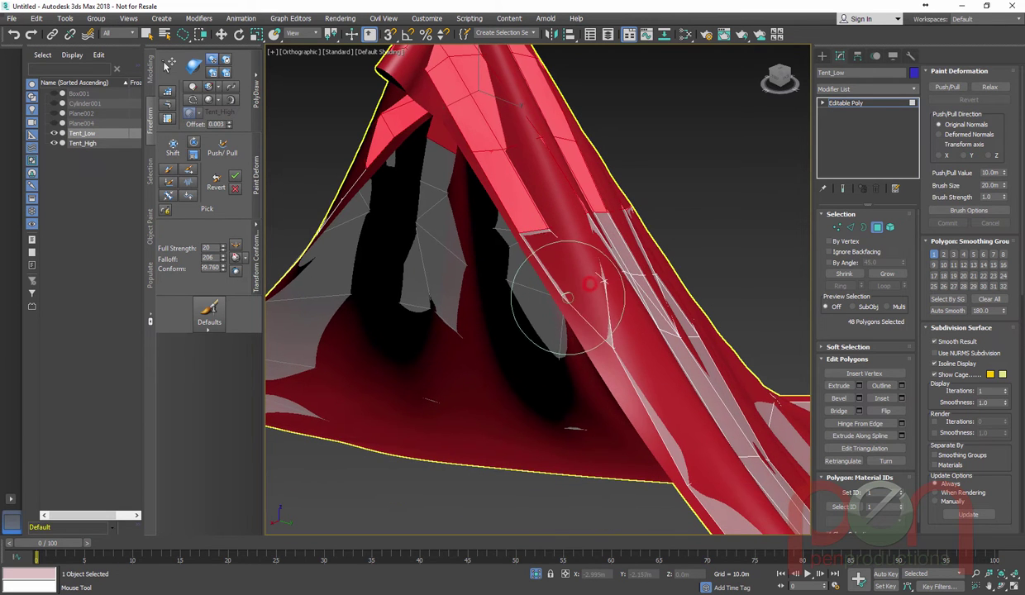
middle_drag(605, 355, 660, 470)
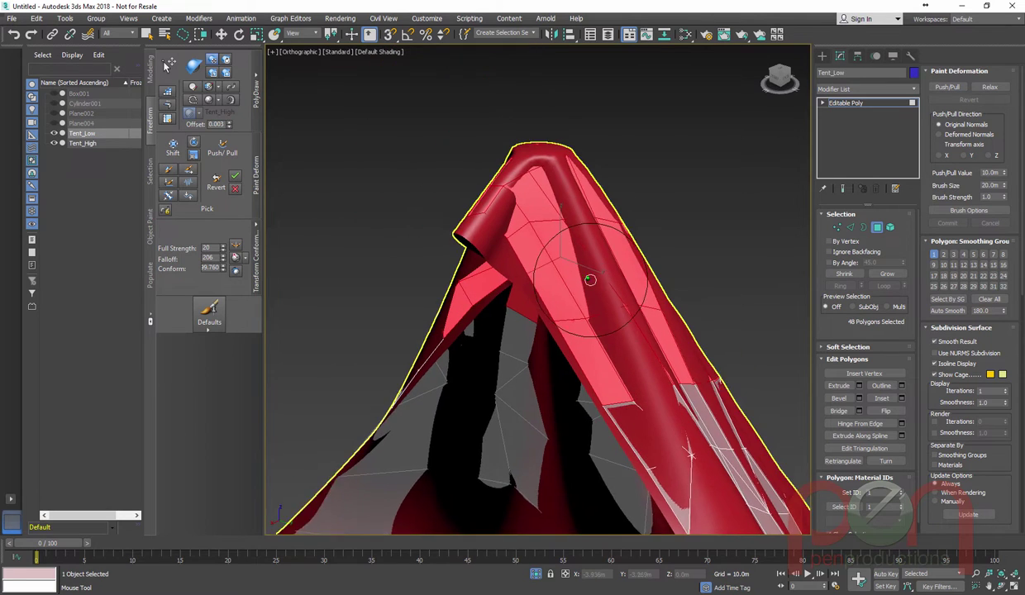
scroll(591, 279, up, 1)
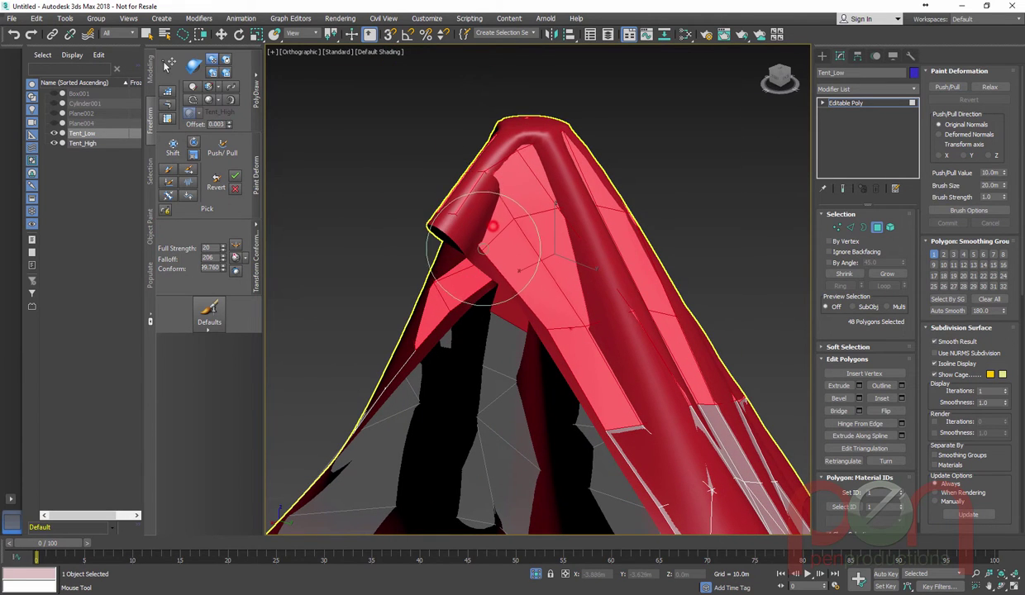
mouse_move(447, 229)
alt+middle_down()
mouse_move(597, 244)
mouse_move(621, 217)
alt+middle_up()
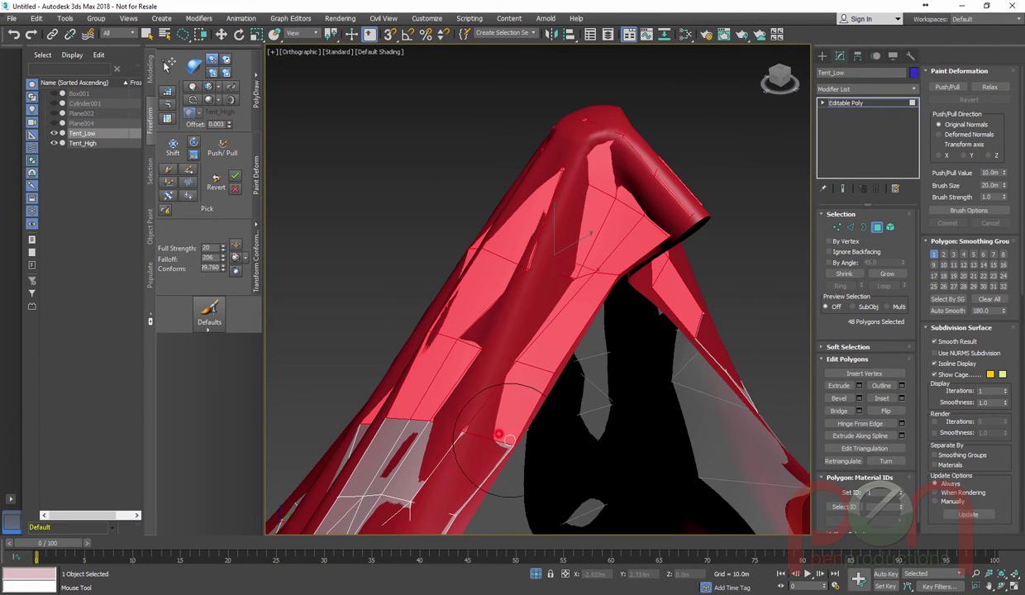
mouse_move(500, 381)
alt+middle_down()
mouse_move(610, 235)
mouse_move(652, 241)
mouse_move(671, 229)
mouse_move(622, 289)
mouse_move(586, 251)
alt+middle_up()
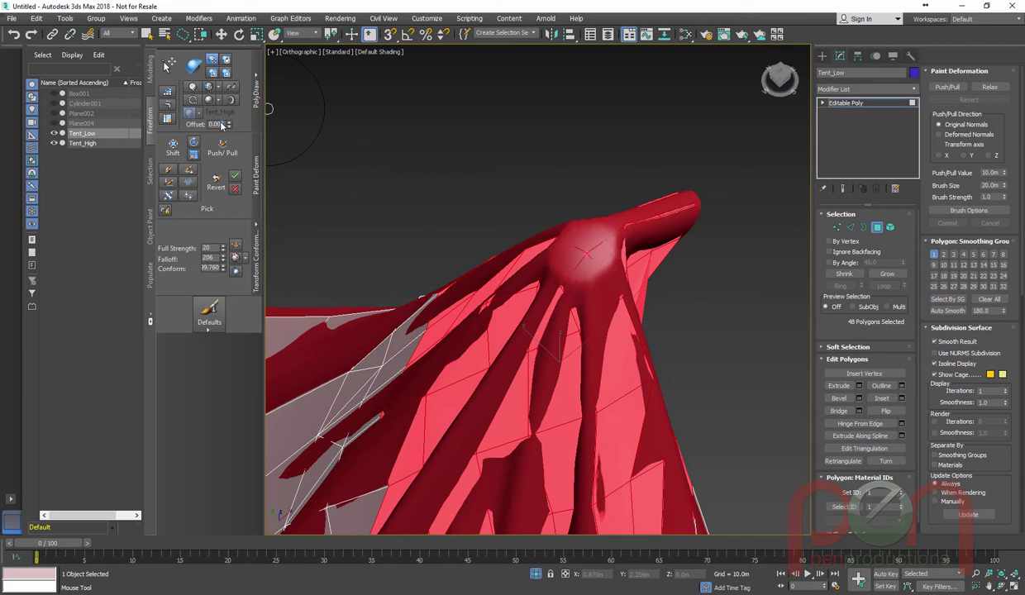
click(197, 67)
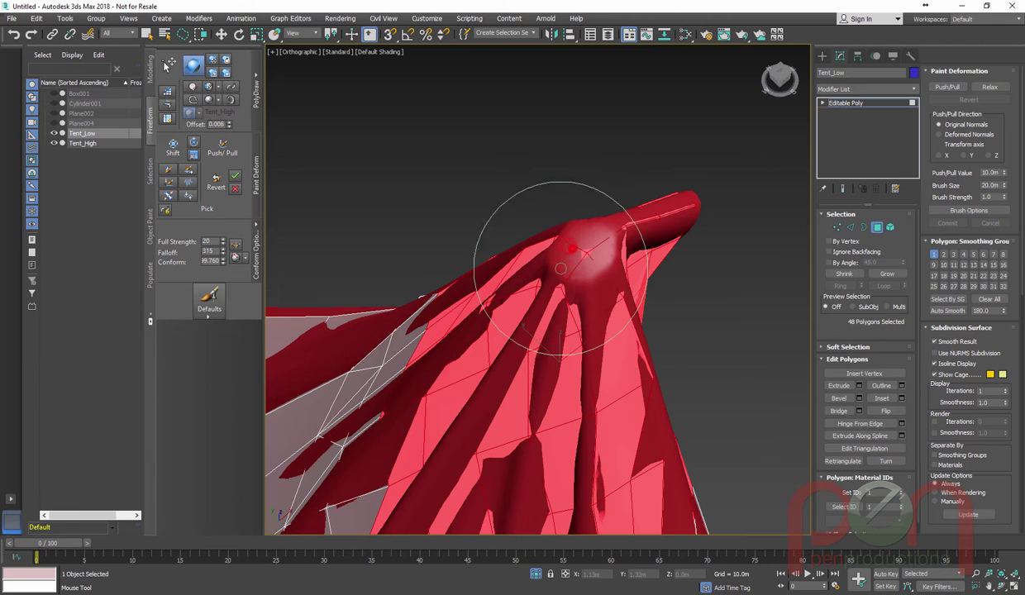
alt+middle_drag(585, 245, 548, 273)
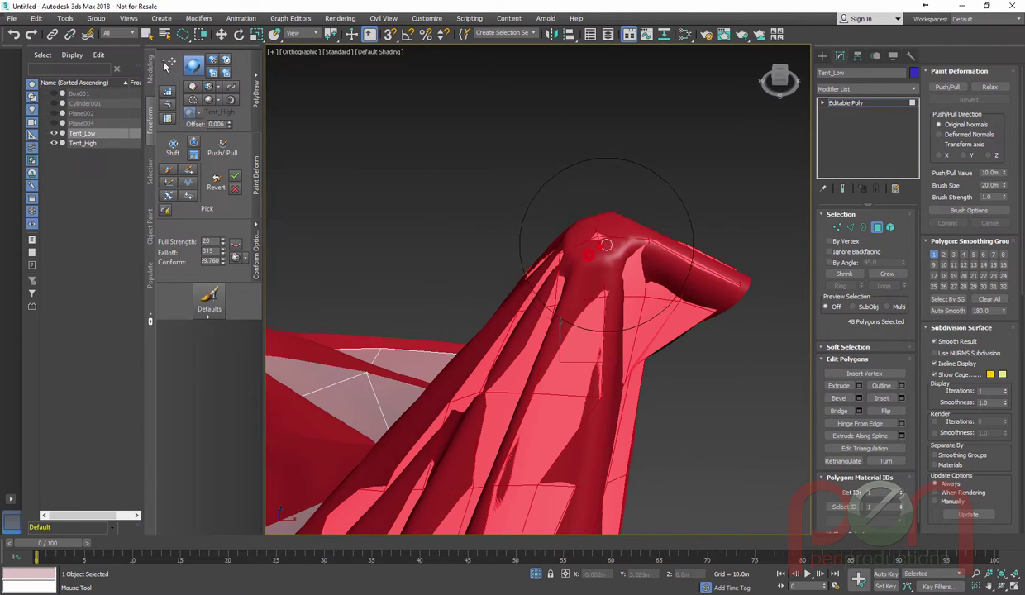
mouse_move(604, 250)
alt+middle_down()
mouse_move(540, 303)
mouse_move(692, 298)
mouse_move(622, 229)
mouse_move(691, 193)
mouse_move(435, 229)
mouse_move(567, 218)
mouse_move(565, 263)
mouse_move(600, 293)
mouse_move(584, 251)
mouse_move(629, 196)
mouse_move(569, 212)
mouse_move(618, 142)
mouse_move(605, 240)
alt+middle_up()
mouse_move(597, 282)
alt+middle_down()
mouse_move(529, 101)
mouse_move(602, 289)
mouse_move(653, 236)
mouse_move(609, 233)
mouse_move(595, 249)
mouse_move(579, 239)
mouse_move(585, 269)
mouse_move(608, 271)
mouse_move(610, 250)
alt+middle_up()
key(w)
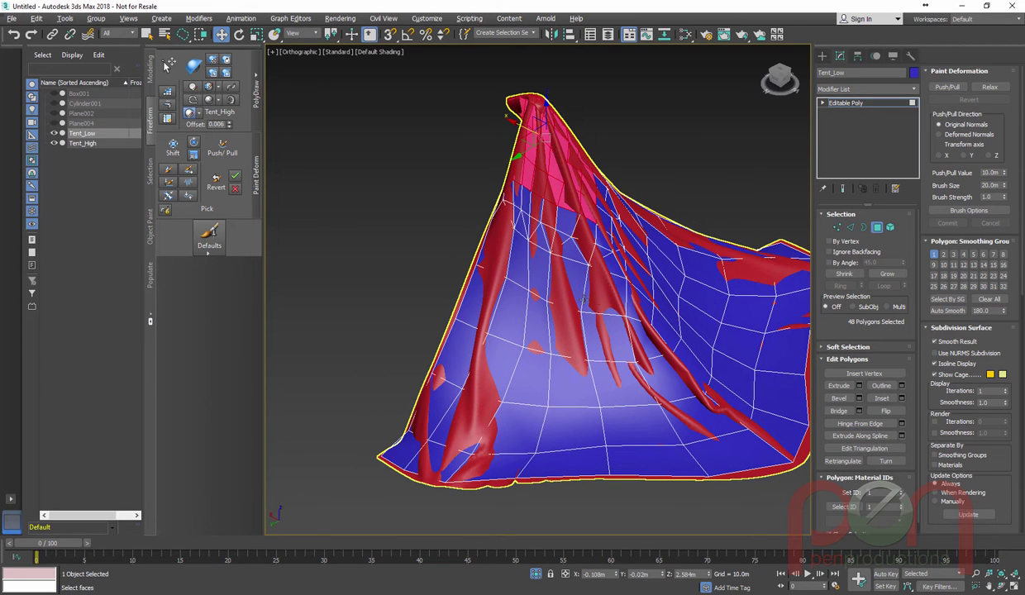
Step: Leave polygon editing on Tent_Low and add an Unwrap UVW modifier above its Editable Poly
alt+middle_drag(584, 300, 777, 191)
click(854, 103)
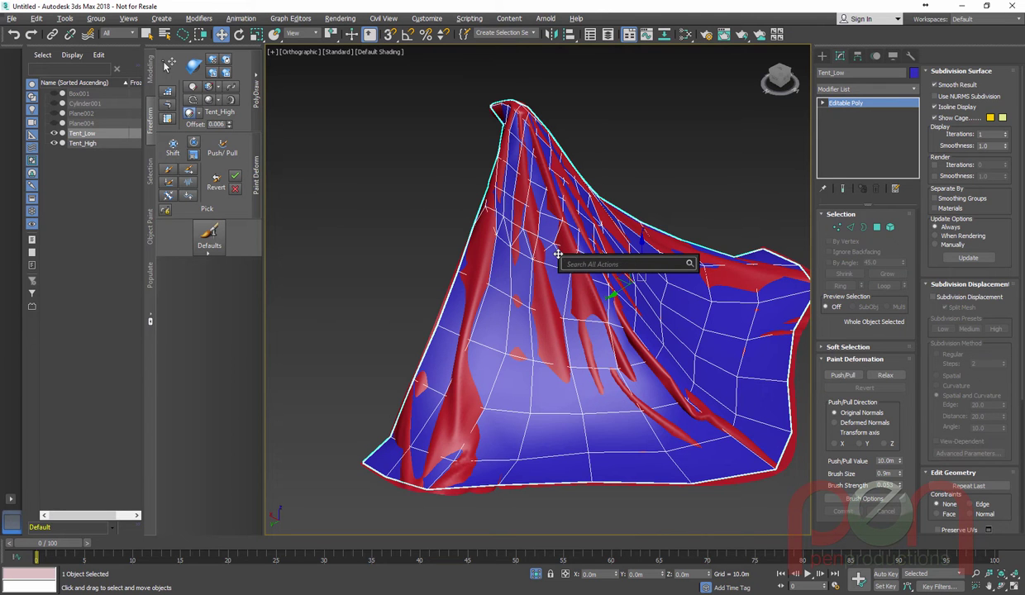
text(unwrap)
key(Return)
alt+middle_drag(407, 267, 725, 200)
alt+middle_drag(786, 207, 766, 236)
middle_drag(578, 265, 573, 277)
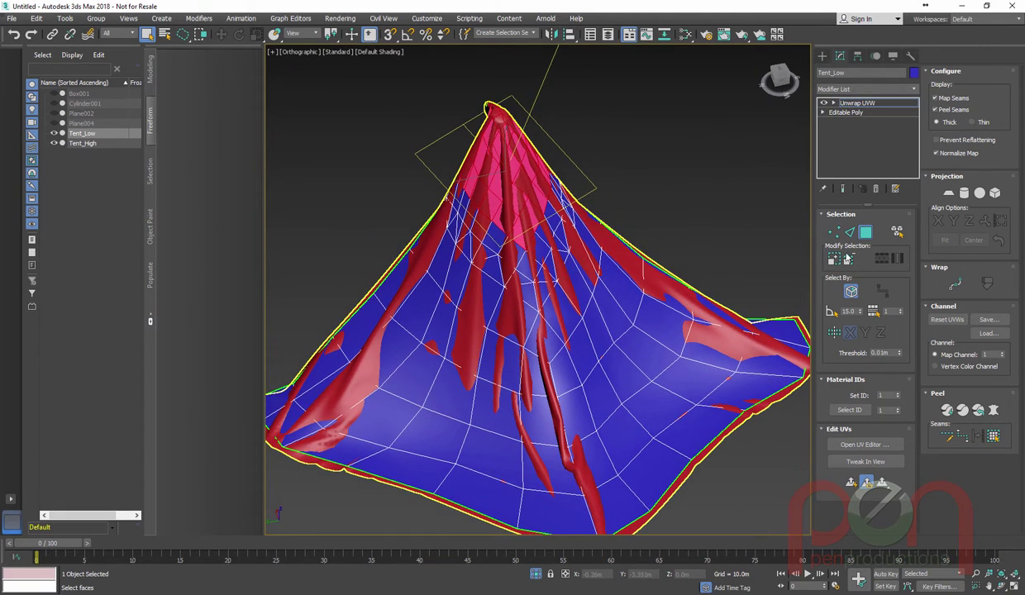
Step: Select all of Tent_Low's polygons in Unwrap UVW and open the UV Editor
alt+middle_drag(534, 352, 594, 309)
key(ctrl+a)
scroll(534, 342, down, 5)
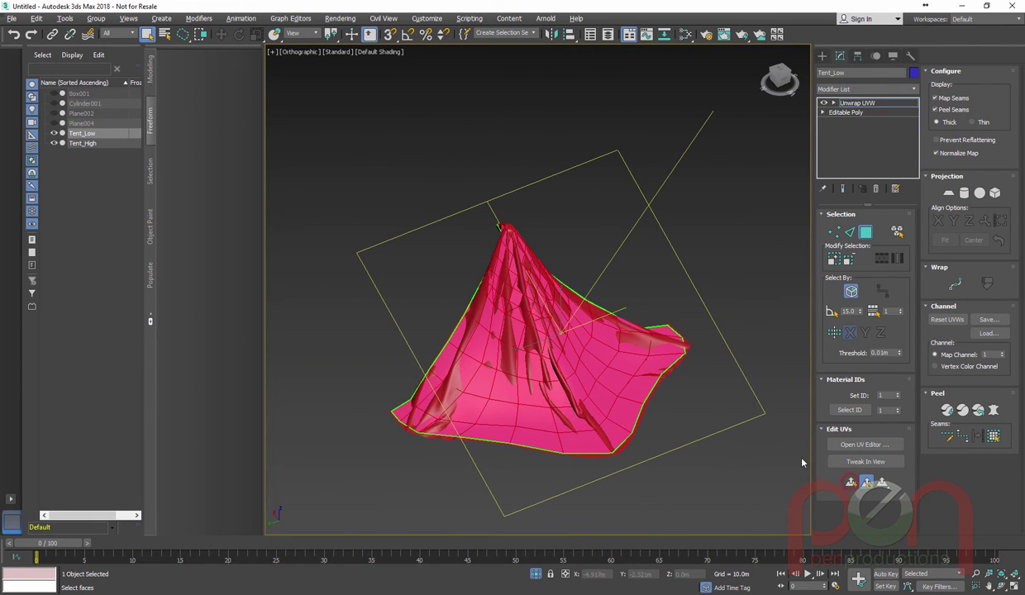
alt+middle_drag(703, 363, 728, 330)
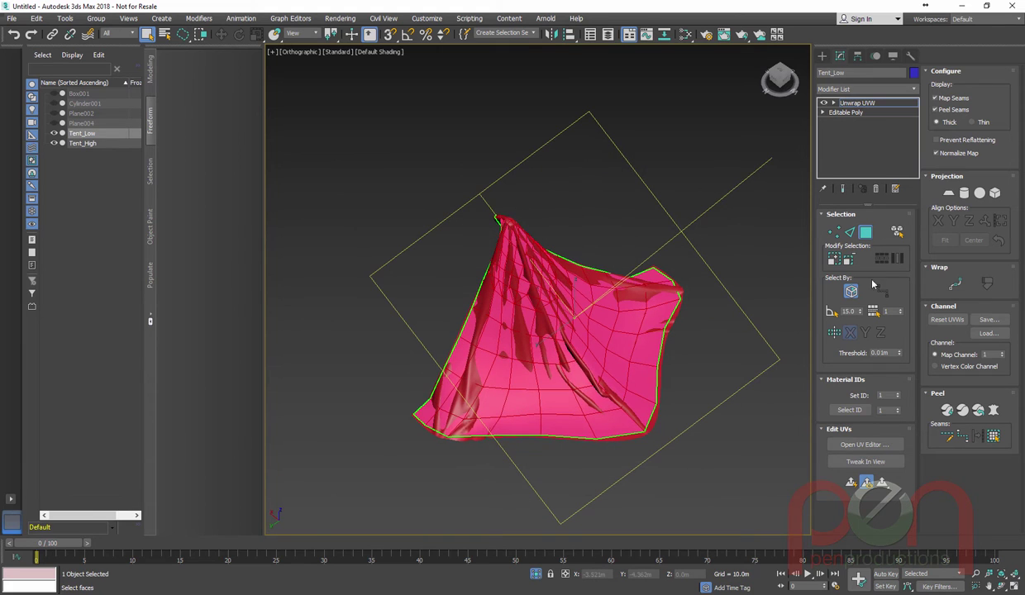
click(852, 445)
Step: Rotate the tent's UV shell by about 49 degrees in Freeform mode so its sides follow the tile
middle_drag(192, 282, 185, 261)
scroll(195, 270, down, 1)
click(59, 81)
drag(143, 156, 57, 181)
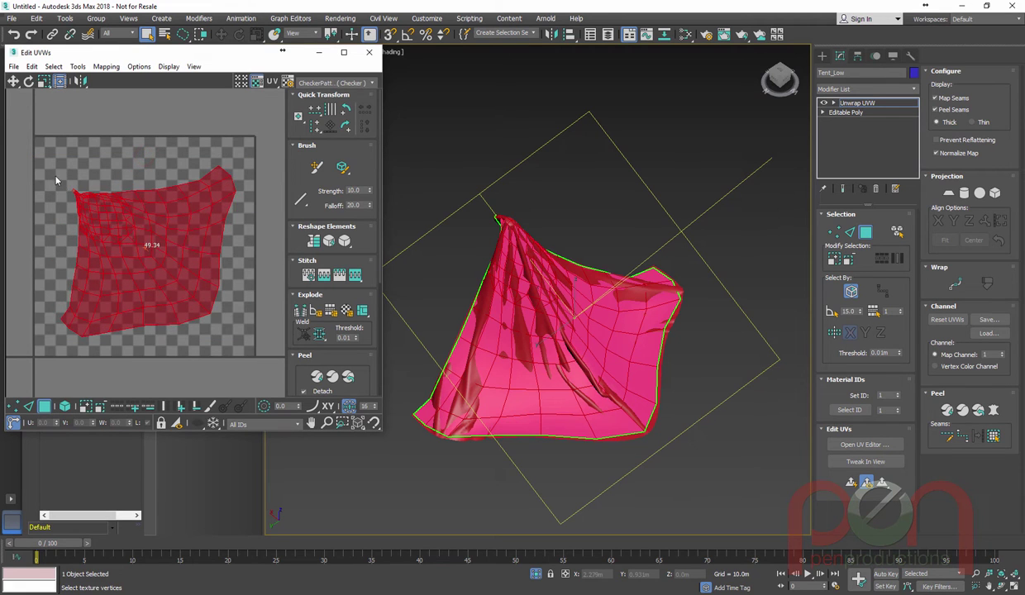
Step: Quick Peel the tent's UV shell and scale the whole shell to roughly fill the checkered UV tile
click(316, 379)
drag(36, 142, 21, 116)
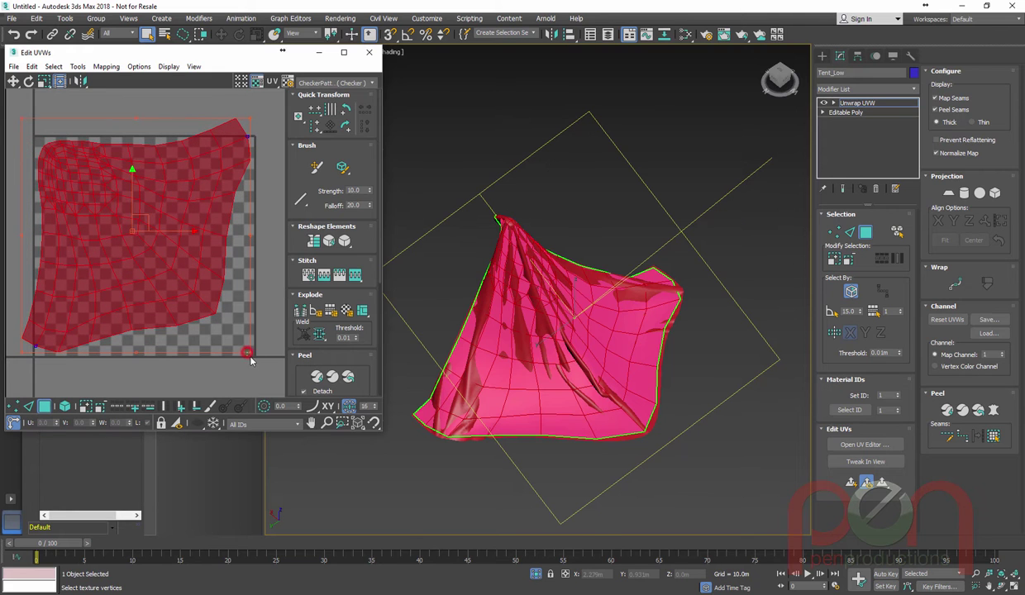
click(242, 345)
click(198, 308)
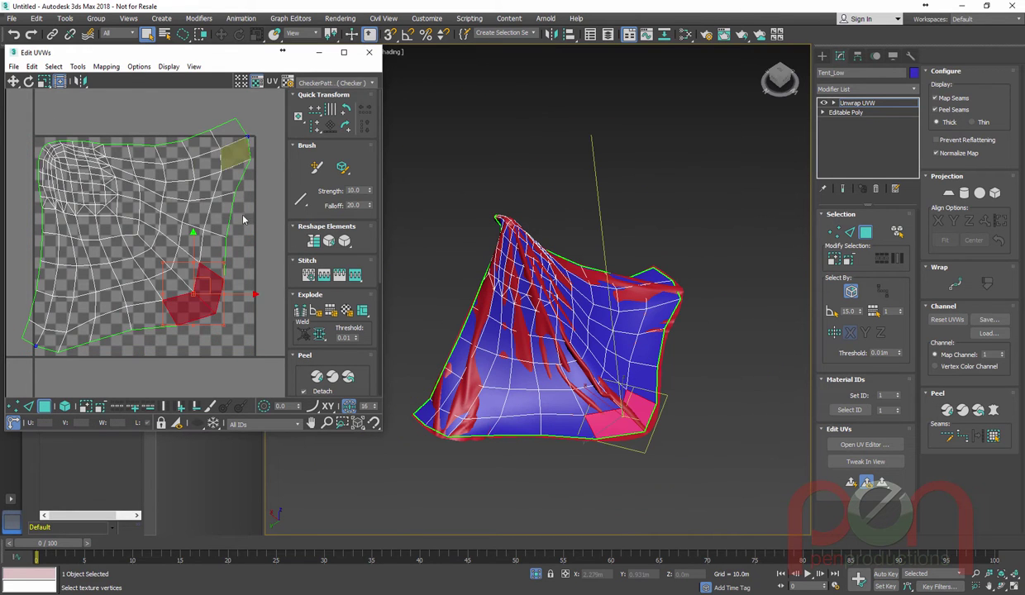
scroll(216, 235, down, 3)
middle_drag(538, 315, 537, 306)
key(ctrl+a)
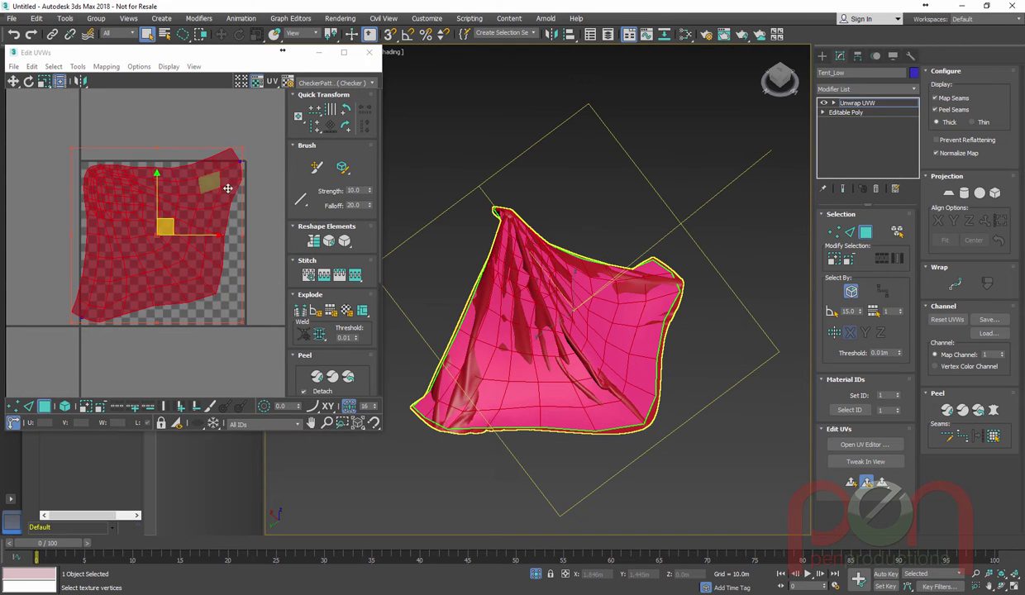
drag(239, 323, 252, 329)
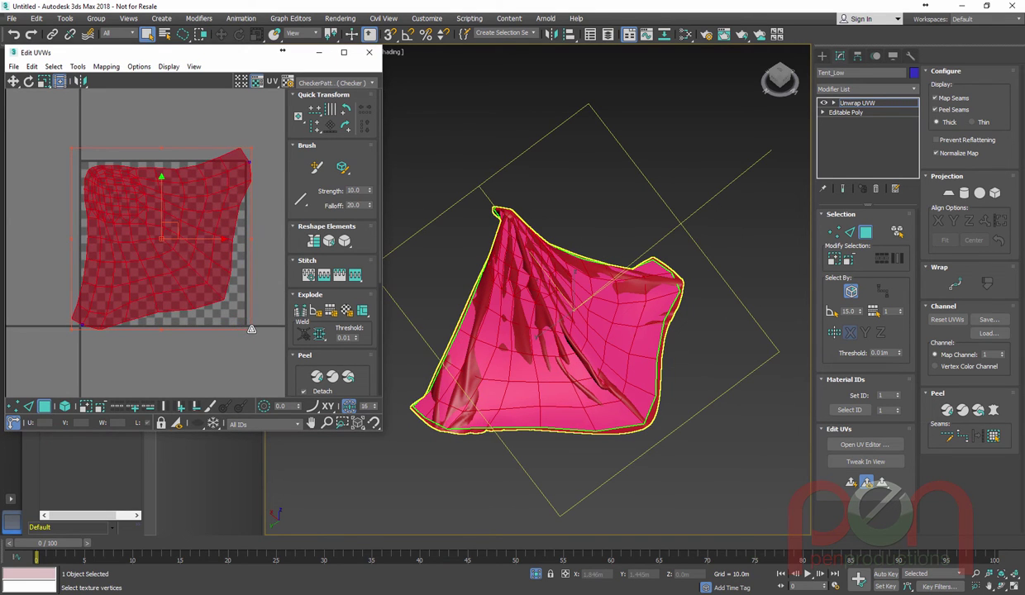
Step: Push the UV shell's corners toward the tile's borders with the Paint Move brush at a falloff of 204
scroll(188, 276, up, 2)
drag(240, 56, 268, 71)
click(342, 187)
ctrl+drag(256, 176, 299, 90)
drag(278, 147, 263, 166)
drag(242, 315, 253, 333)
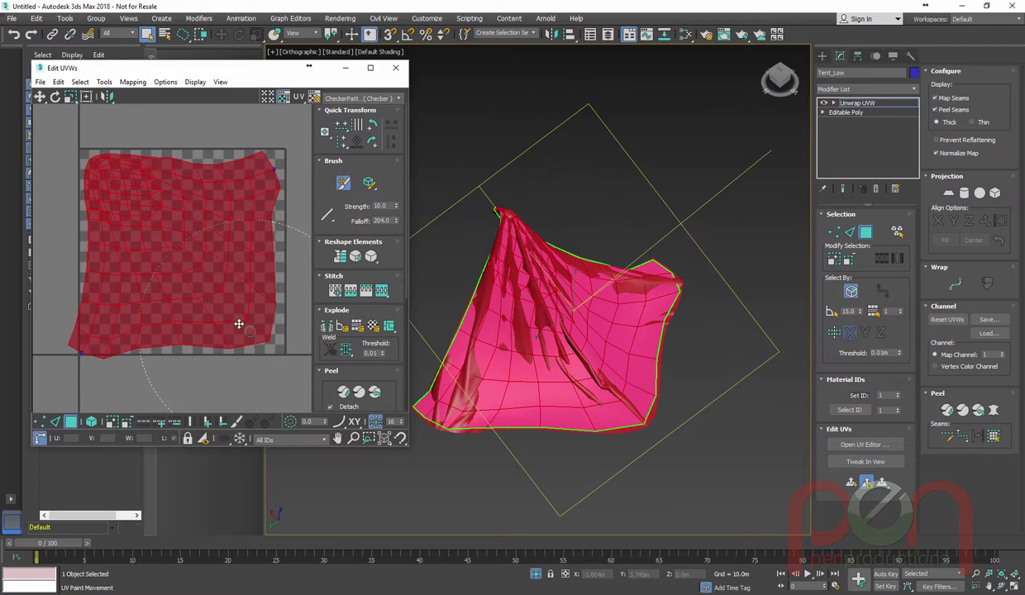
mouse_move(86, 330)
mouse_down()
mouse_move(91, 344)
mouse_move(127, 351)
mouse_up()
drag(92, 332, 128, 352)
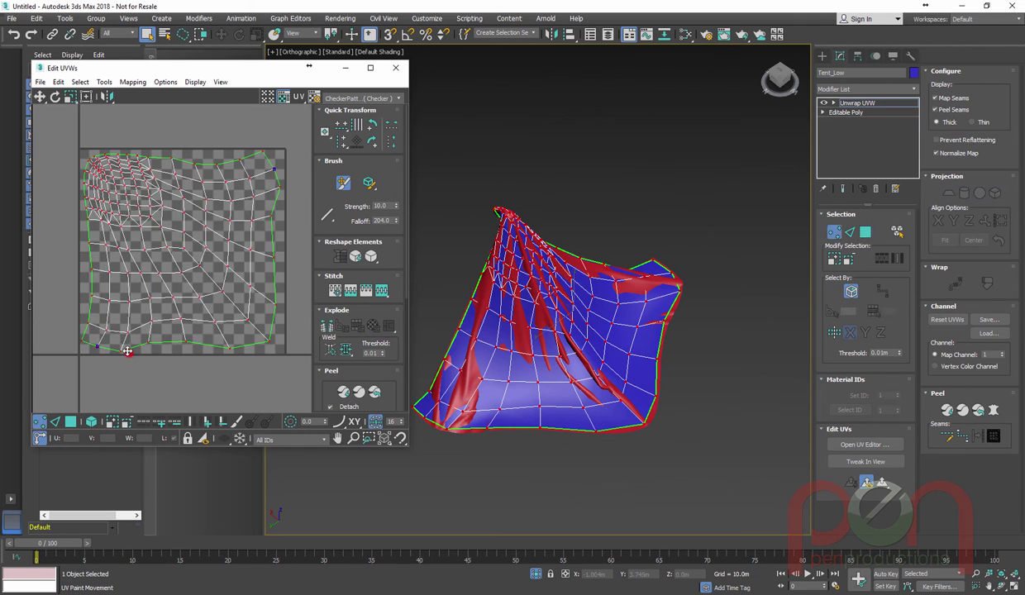
Step: Isolate Tent_Low and display the checker pattern on it to judge the UV layout
key(3)
key(ctrl+a)
click(351, 100)
click(350, 113)
click(356, 98)
click(356, 116)
middle_drag(591, 337, 584, 302)
scroll(582, 346, down, 4)
scroll(522, 358, up, 4)
Step: Refine the UV shell's edges and dense peak area with the Paint Move brush, reducing its falloff to 111
key(1)
key(3)
key(1)
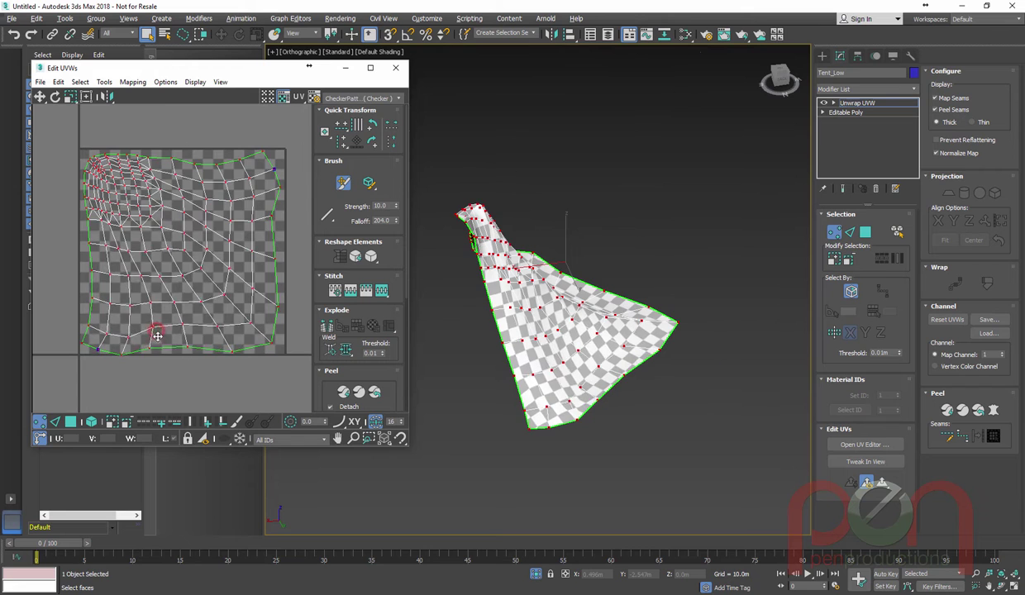
key(3)
key(1)
key(3)
key(1)
key(3)
key(1)
key(3)
key(1)
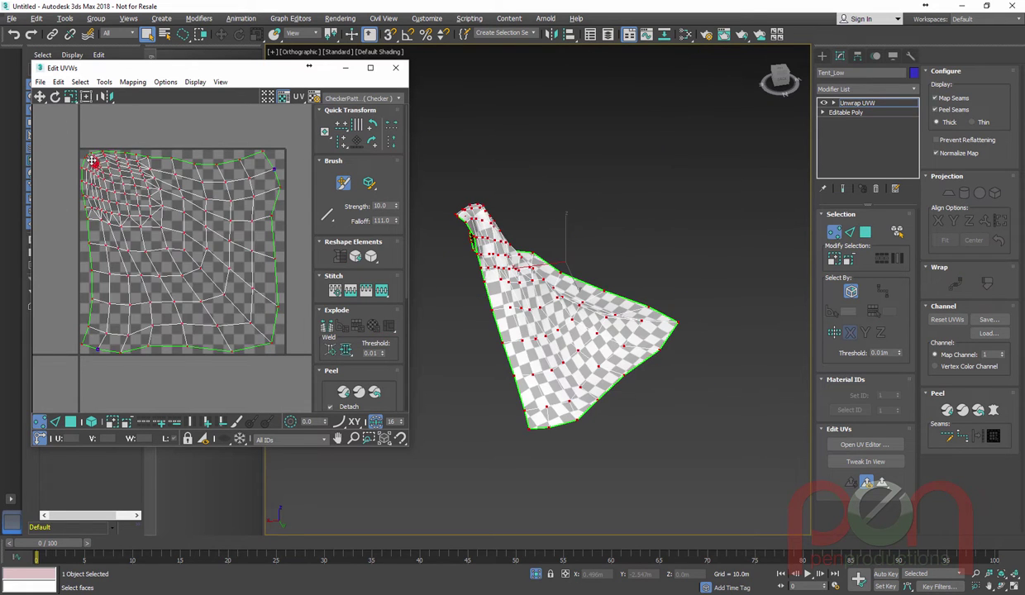
key(3)
key(1)
key(3)
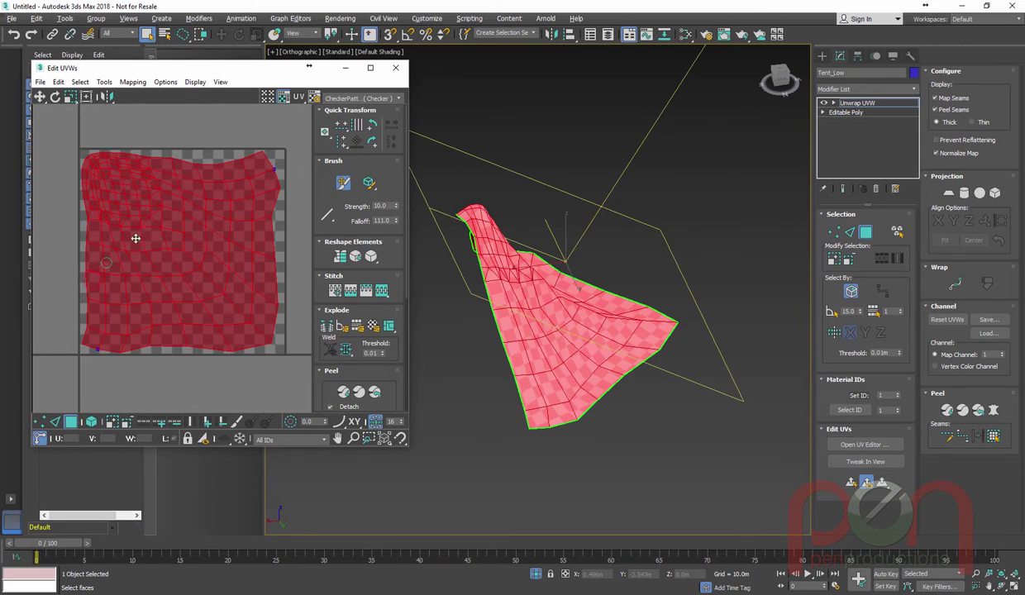
drag(207, 167, 209, 162)
mouse_move(492, 323)
alt+middle_down()
mouse_move(453, 355)
mouse_move(308, 352)
mouse_move(458, 333)
alt+middle_up()
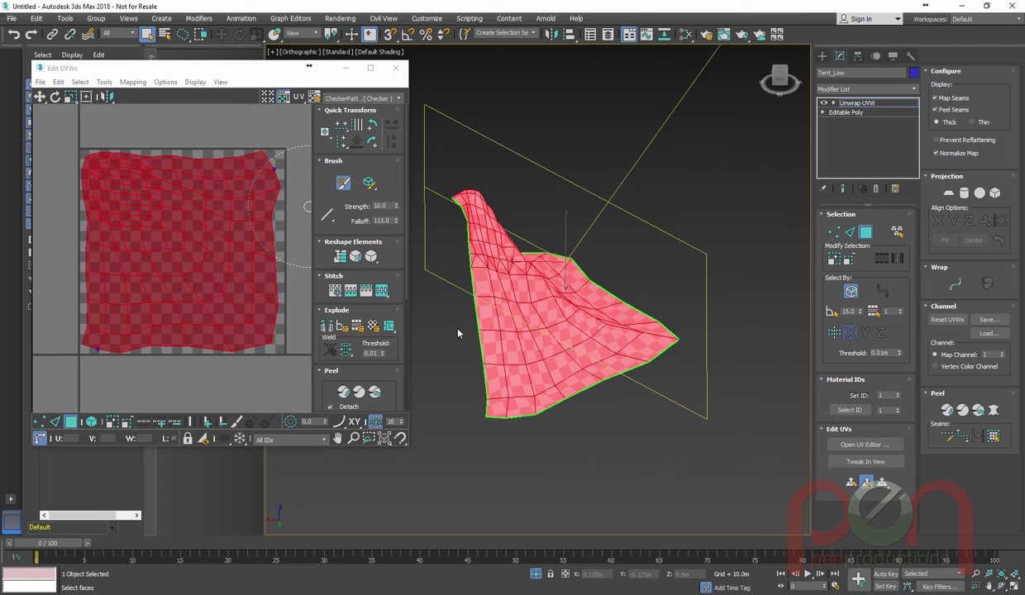
Step: Close the UV Editor, then open Render To Texture for Tent_Low with projection mapping enabled
click(395, 73)
alt+middle_drag(579, 308, 616, 297)
key(0)
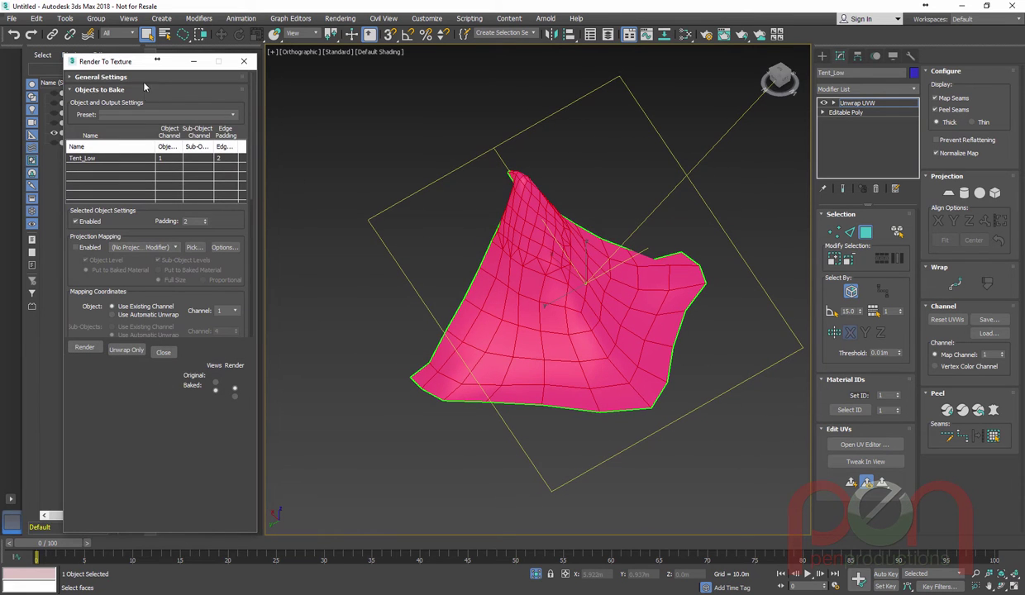
alt+middle_drag(500, 301, 564, 285)
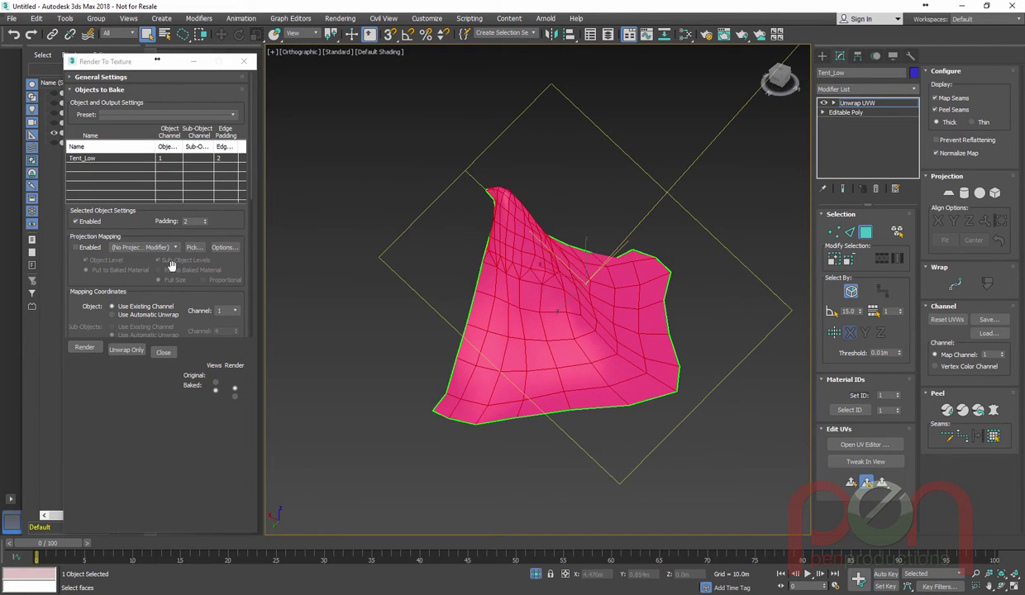
click(76, 247)
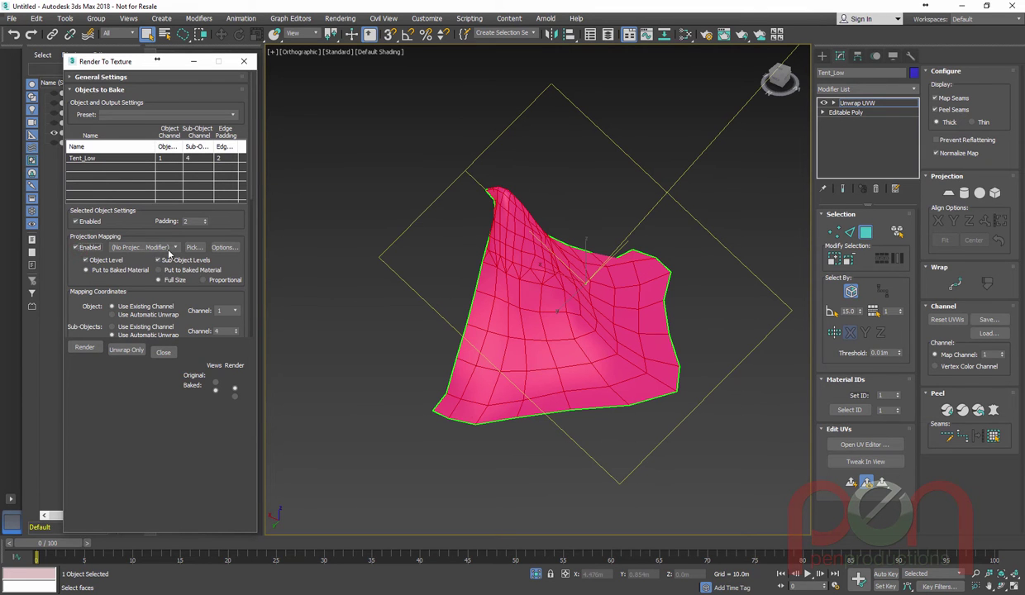
Step: Exit isolation to pick Tent_High as the projection's reference geometry, and disable the sub-object levels
alt+middle_drag(302, 276, 477, 539)
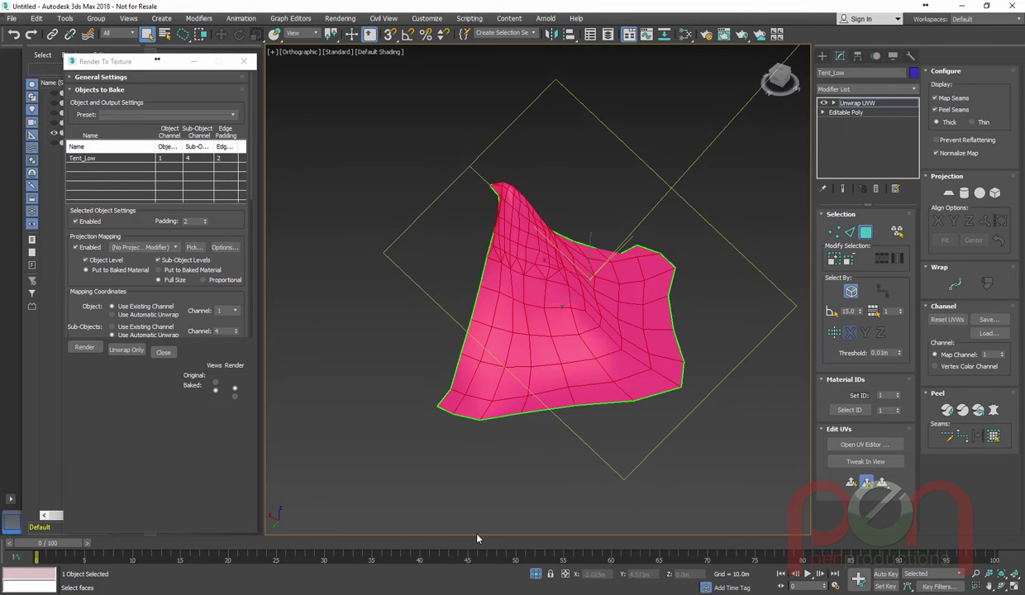
click(534, 574)
alt+middle_drag(488, 318, 677, 366)
scroll(677, 365, down, 3)
mouse_move(526, 267)
middle_down()
mouse_move(487, 246)
mouse_move(518, 277)
middle_up()
click(194, 247)
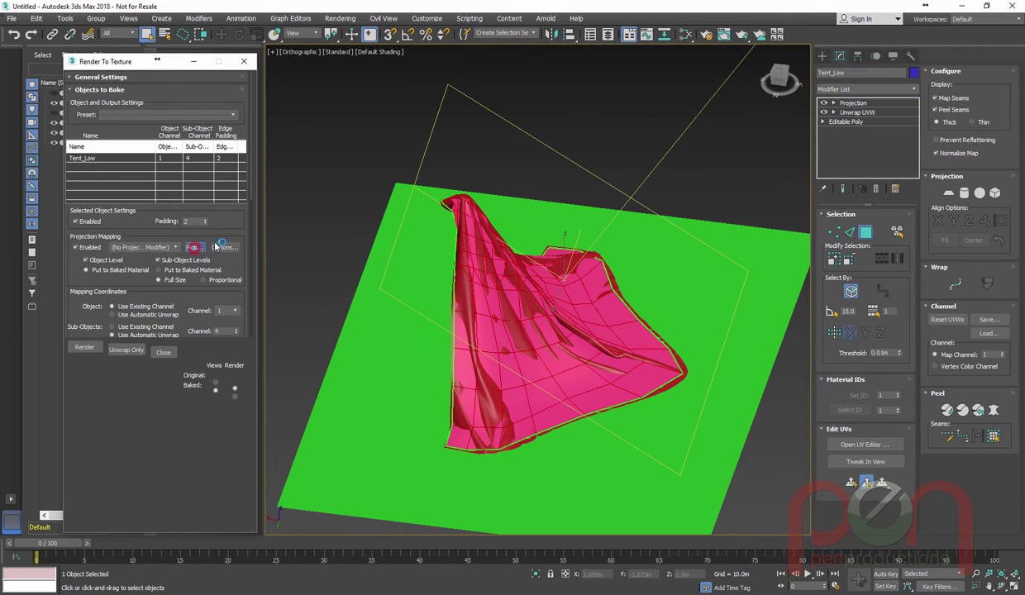
double_click(51, 99)
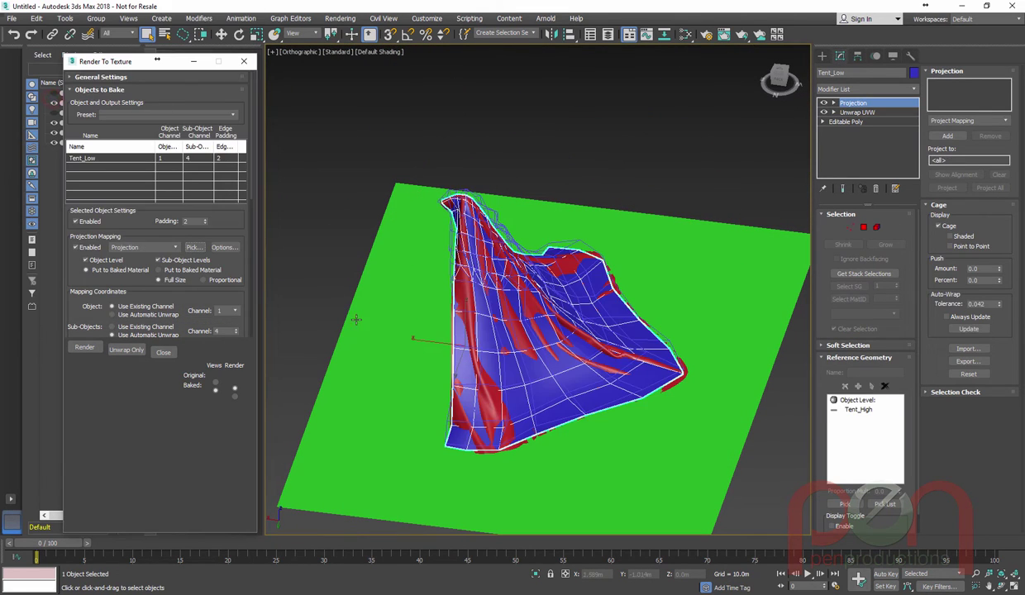
click(159, 260)
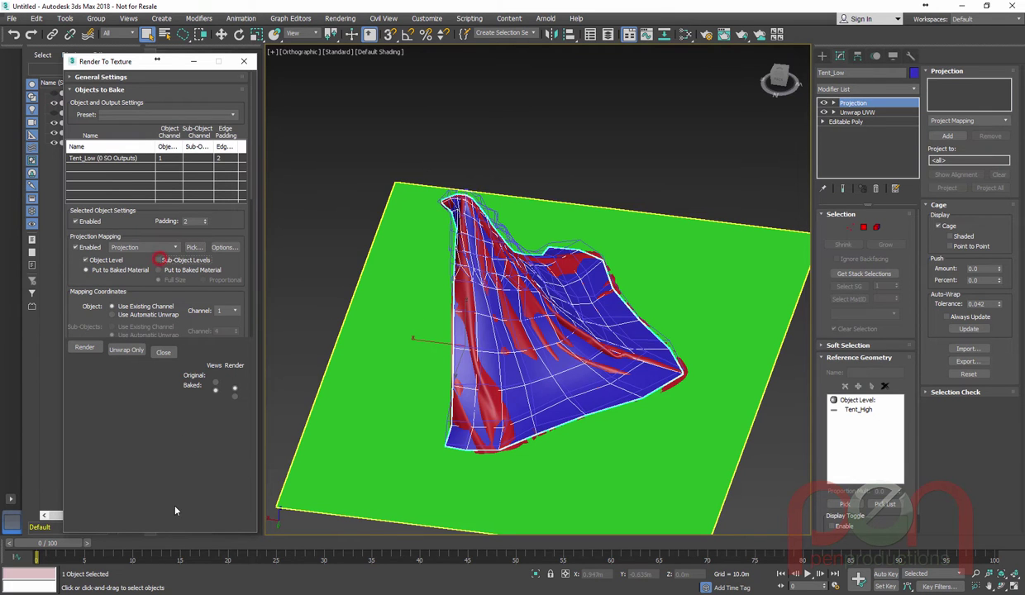
drag(172, 536, 172, 538)
Step: Reset the projection cage around Tent_Low and push it outward by 0.1
alt+middle_drag(355, 362, 328, 249)
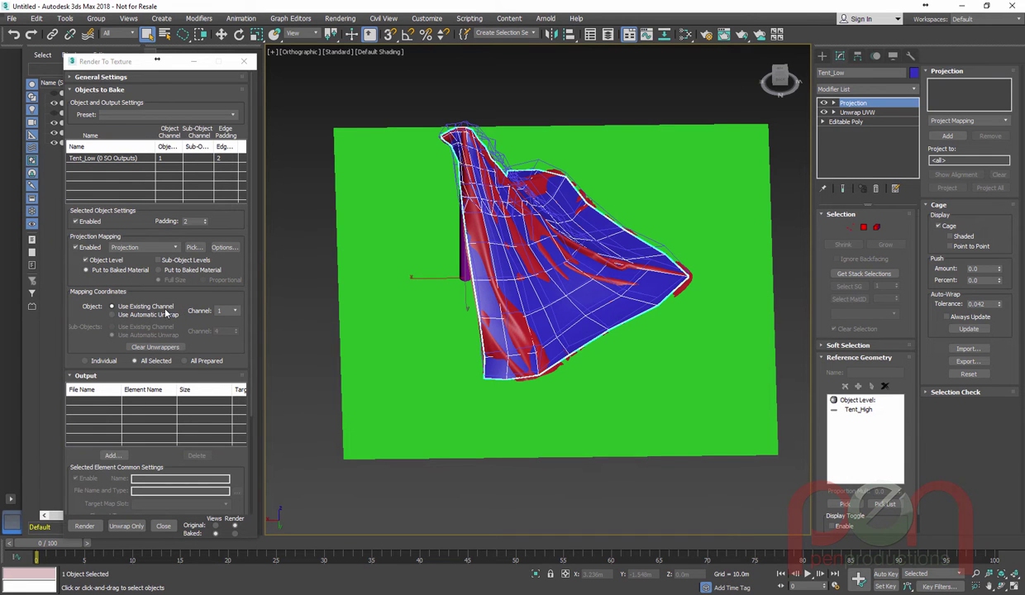
alt+middle_drag(521, 286, 485, 245)
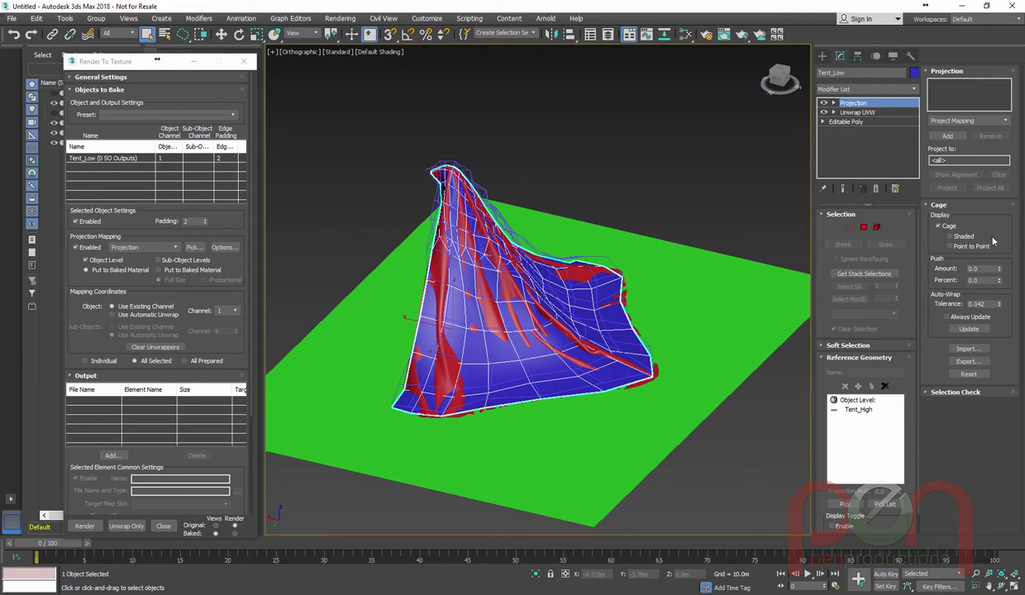
click(970, 375)
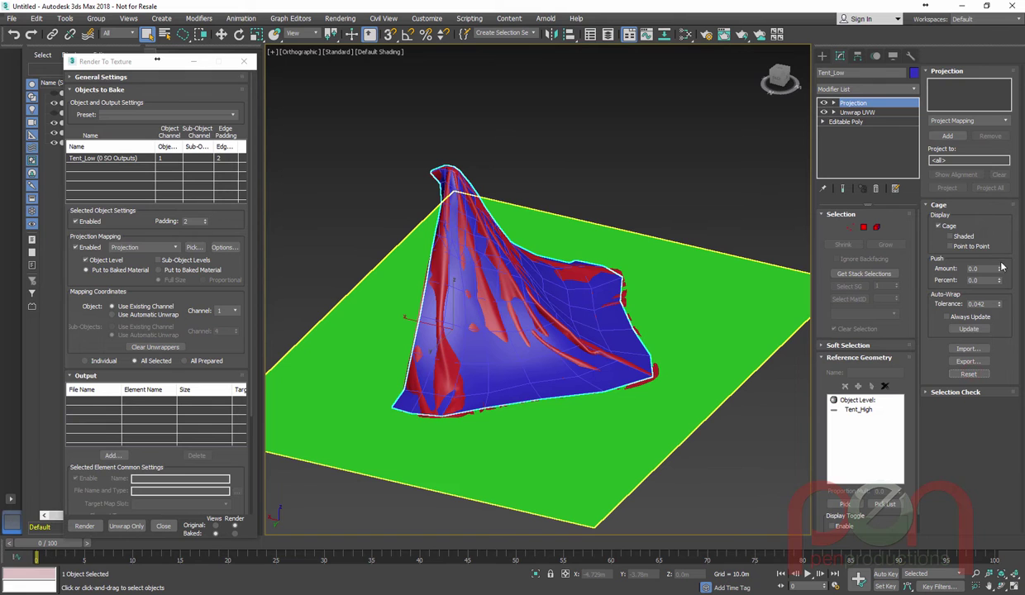
drag(1000, 271, 1000, 265)
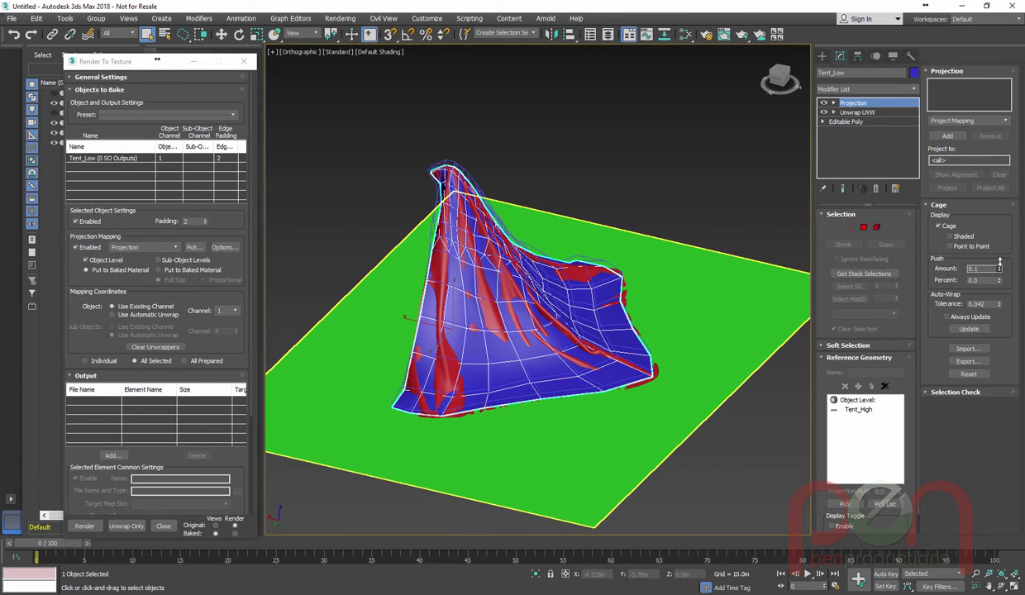
alt+middle_drag(522, 296, 460, 284)
middle_drag(459, 284, 493, 249)
Step: Add NormalsMap and HeightMap as the texture outputs to bake for Tent_Low
click(111, 455)
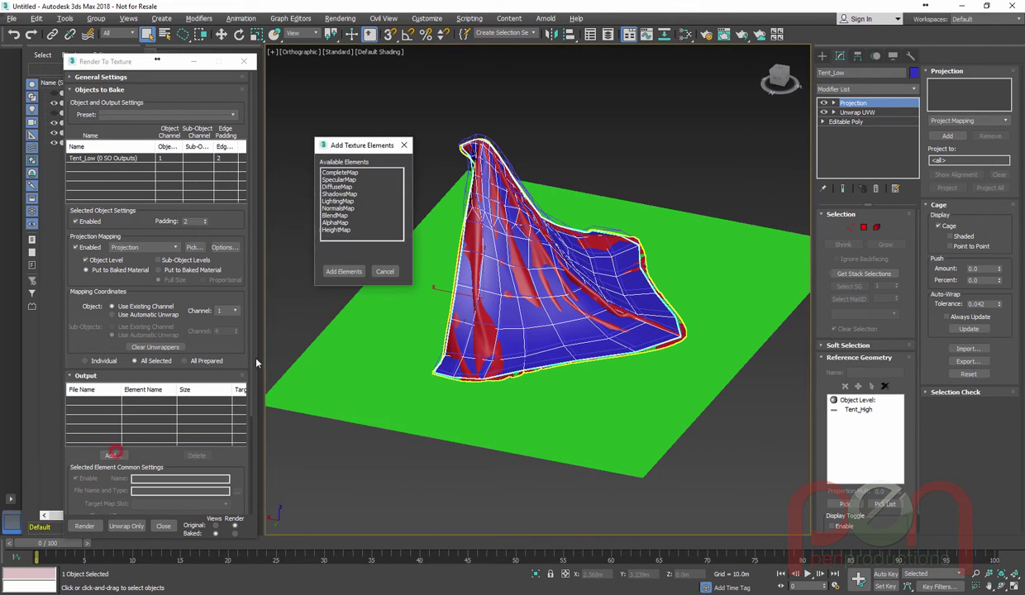
double_click(340, 210)
click(113, 456)
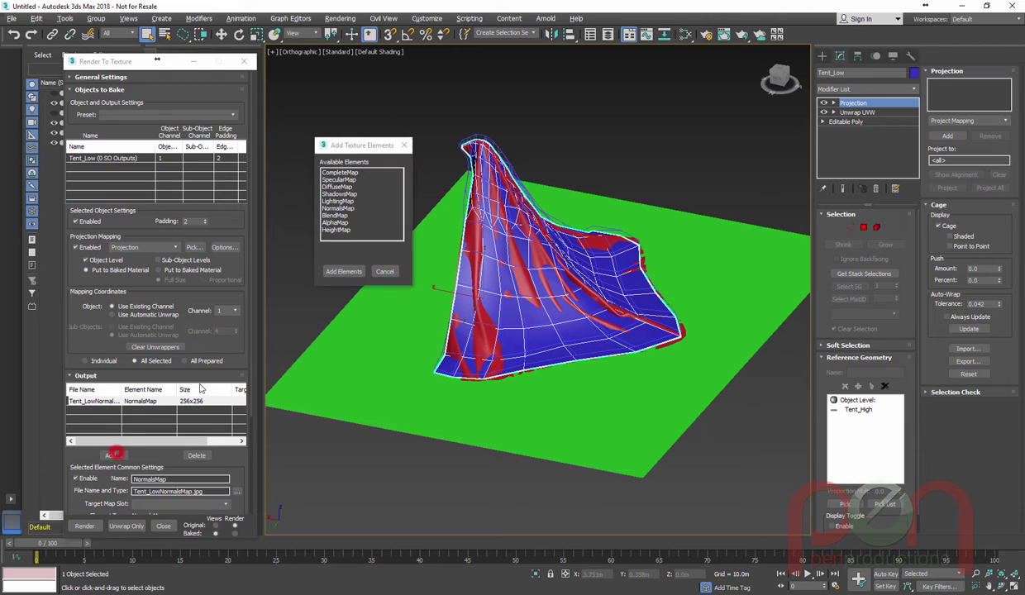
double_click(336, 230)
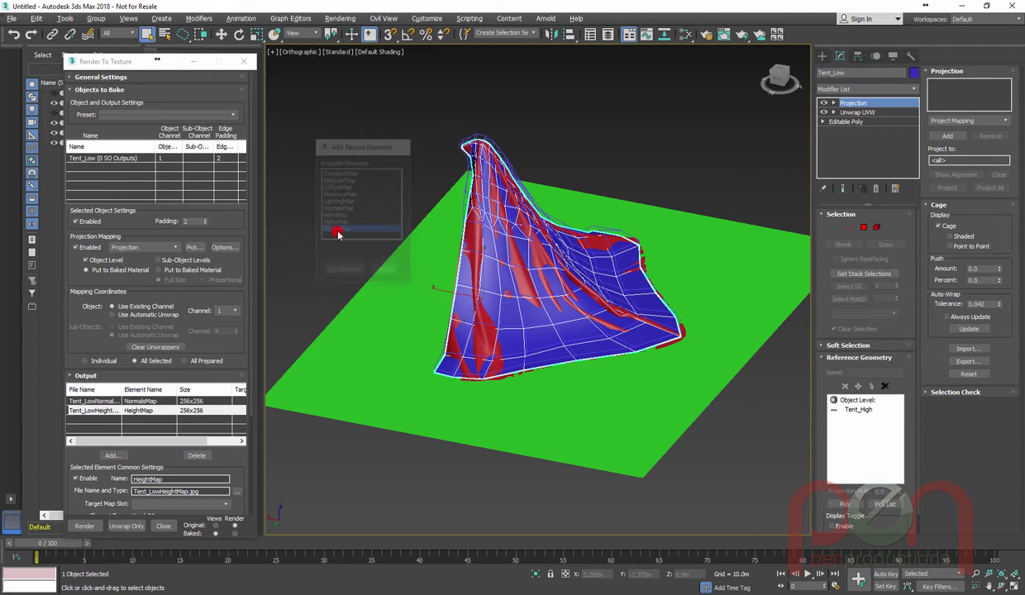
Step: Set the output size of both the NormalsMap and the HeightMap to 1024x1024
click(139, 402)
scroll(182, 393, down, 5)
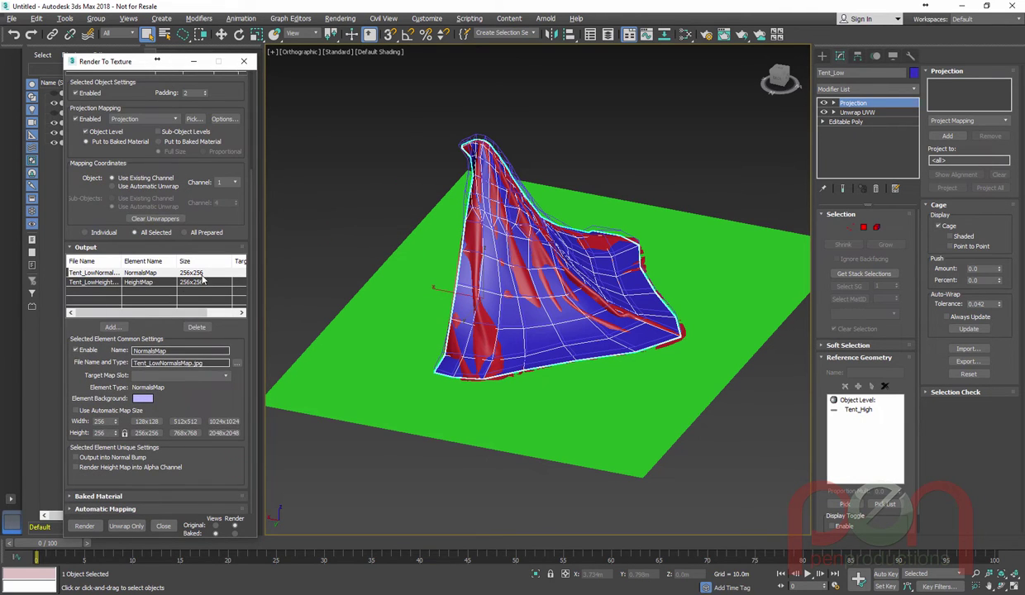
click(224, 421)
click(191, 282)
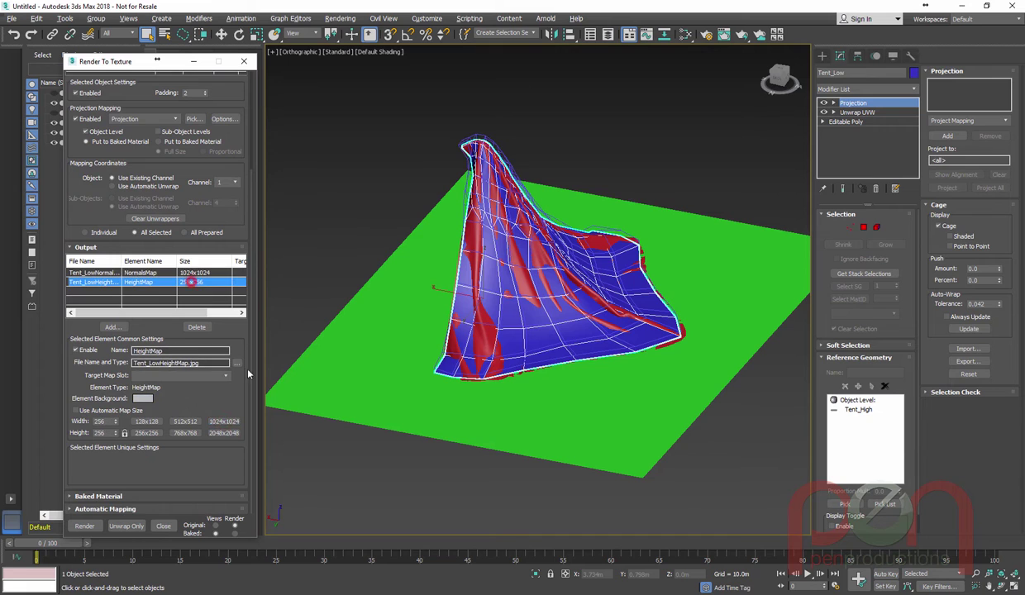
click(224, 421)
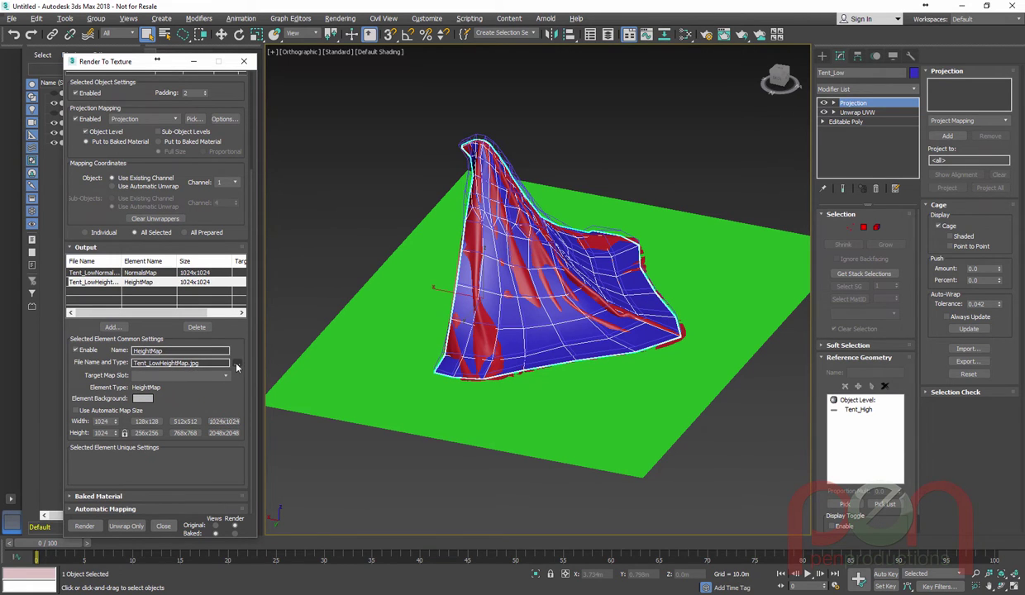
Step: Set the HeightMap's output file to Tent_B.jpg in the H:\bin\Maps folder, accepting the default JPEG settings
click(236, 368)
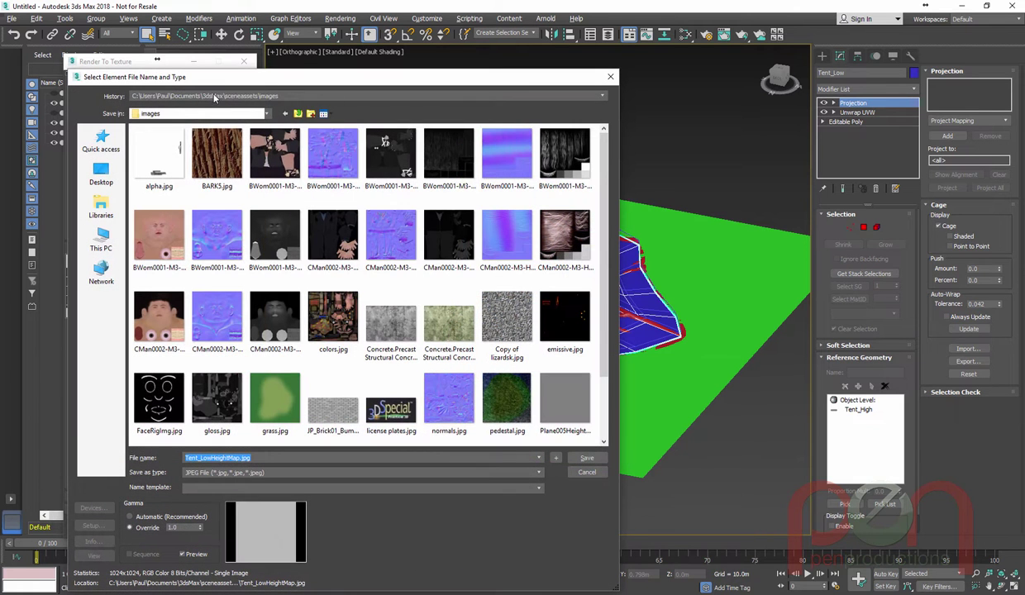
click(211, 96)
click(208, 116)
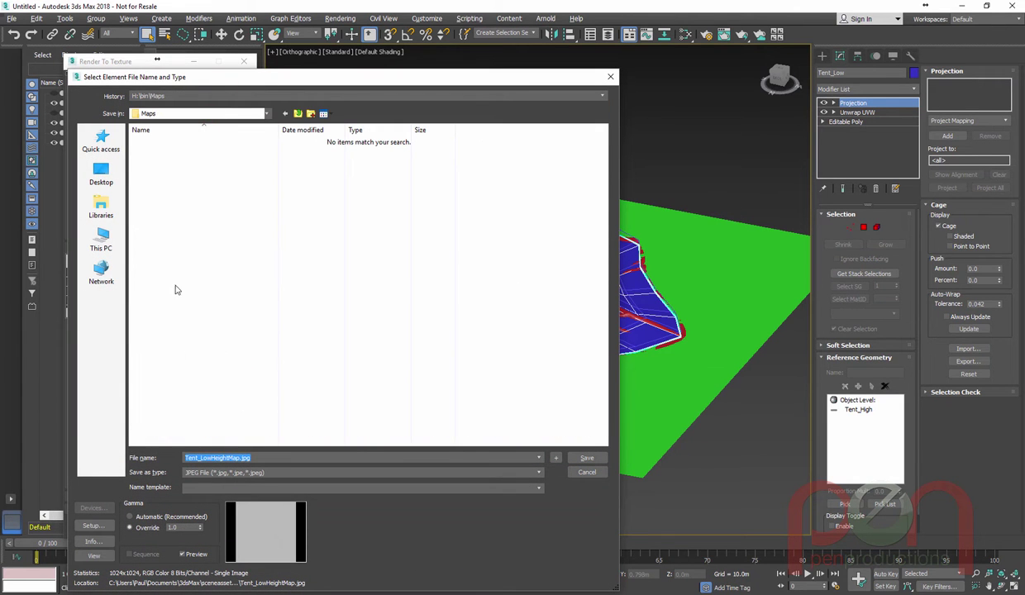
click(237, 458)
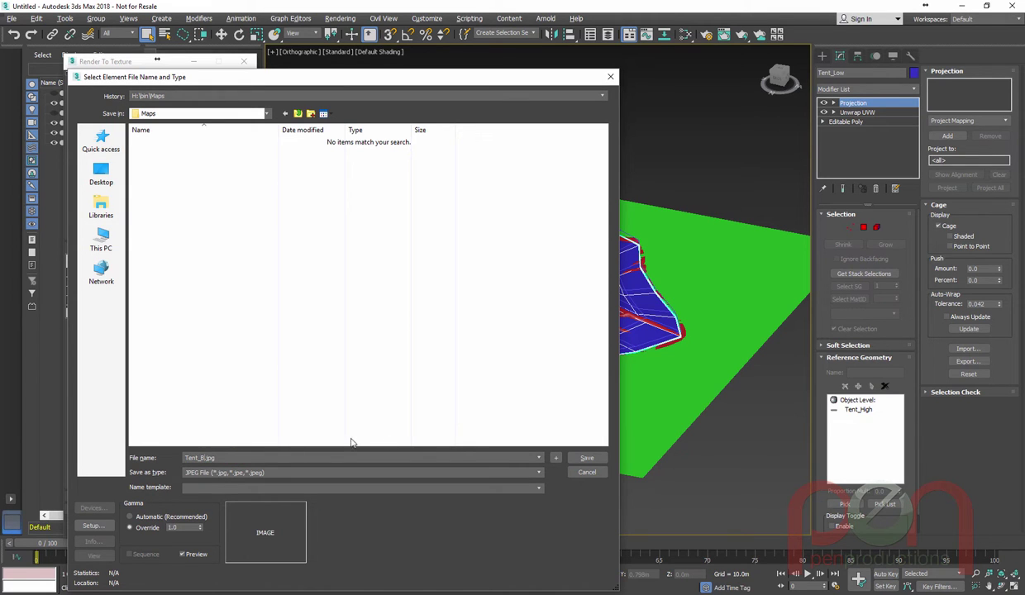
click(586, 459)
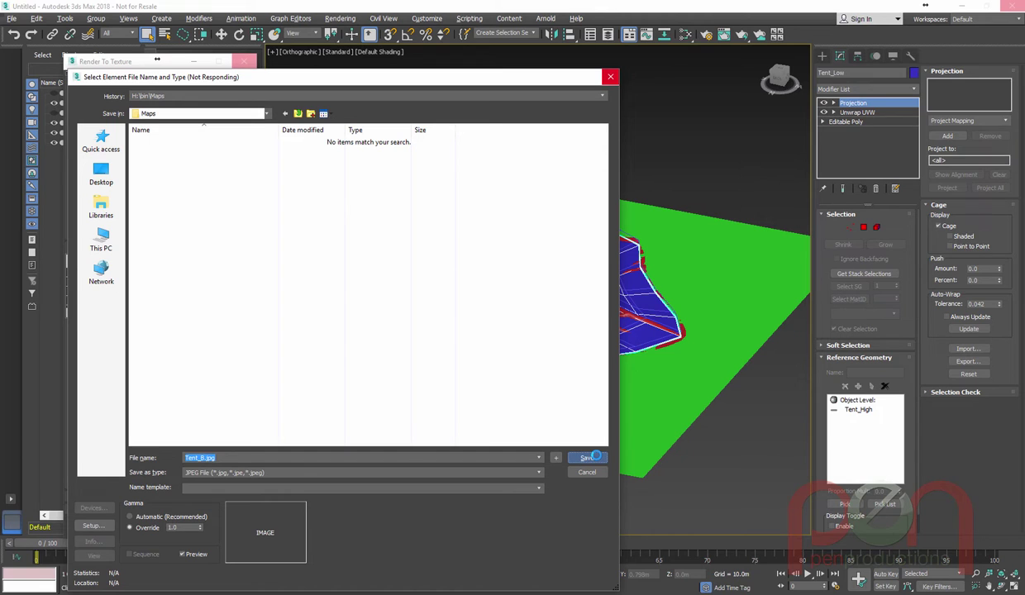
click(311, 397)
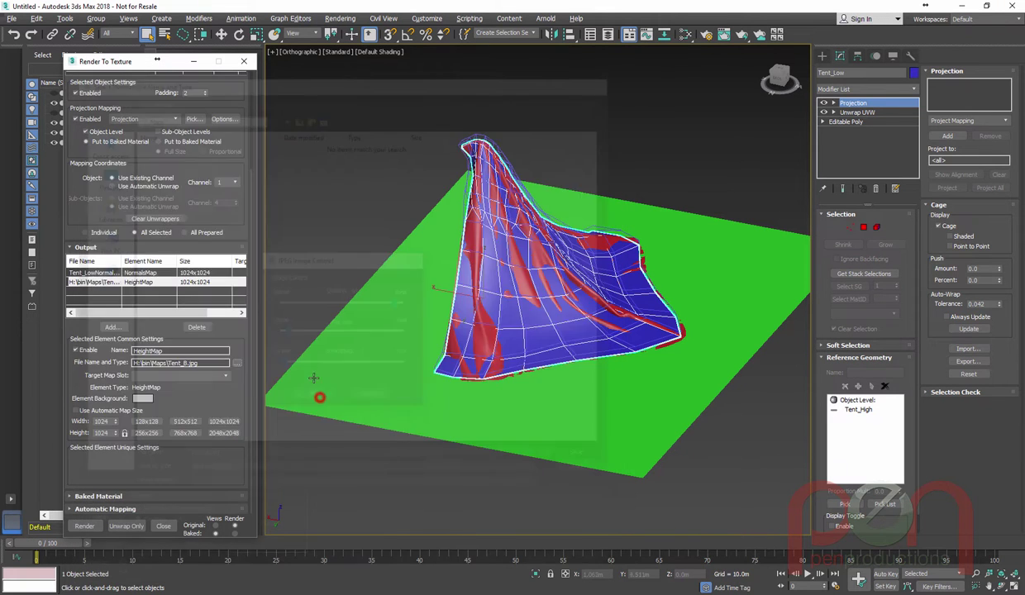
Step: Set the NormalsMap's output file to Tent_N.jpg in the H:\bin\Maps folder, keeping the default JPEG settings
click(168, 273)
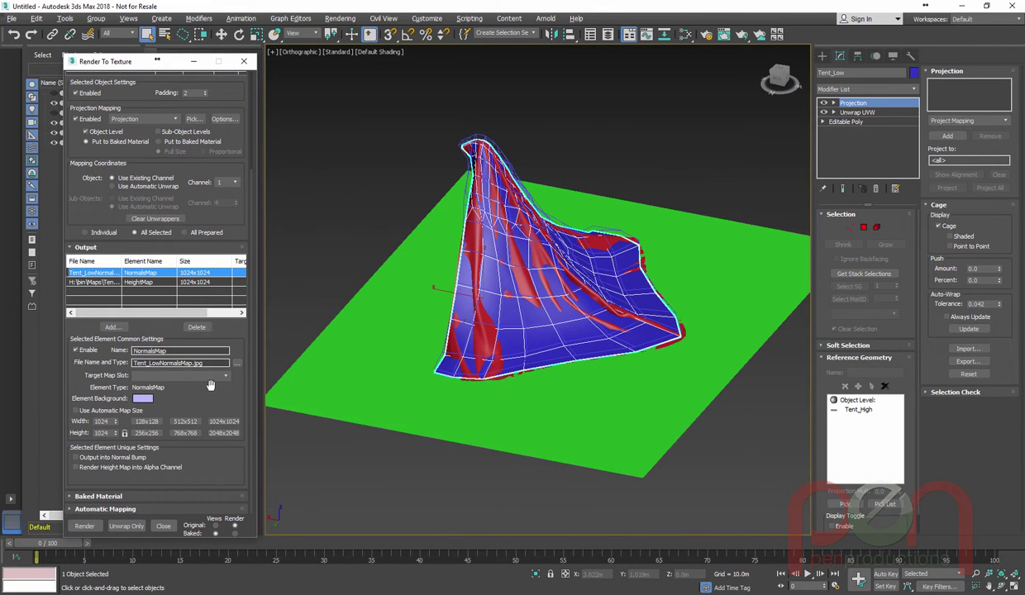
click(237, 364)
click(236, 95)
click(233, 114)
click(235, 458)
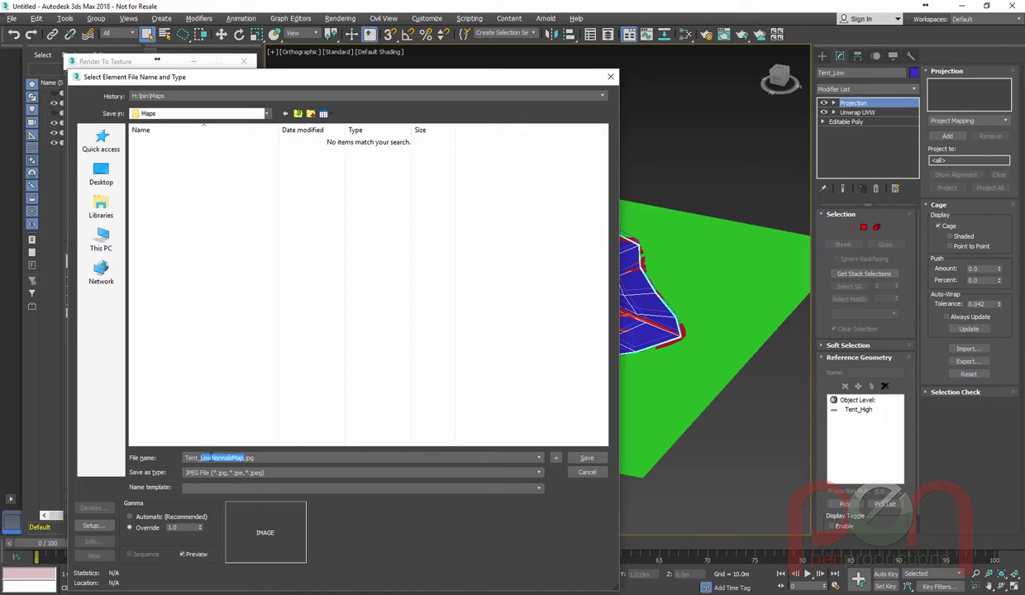
click(588, 458)
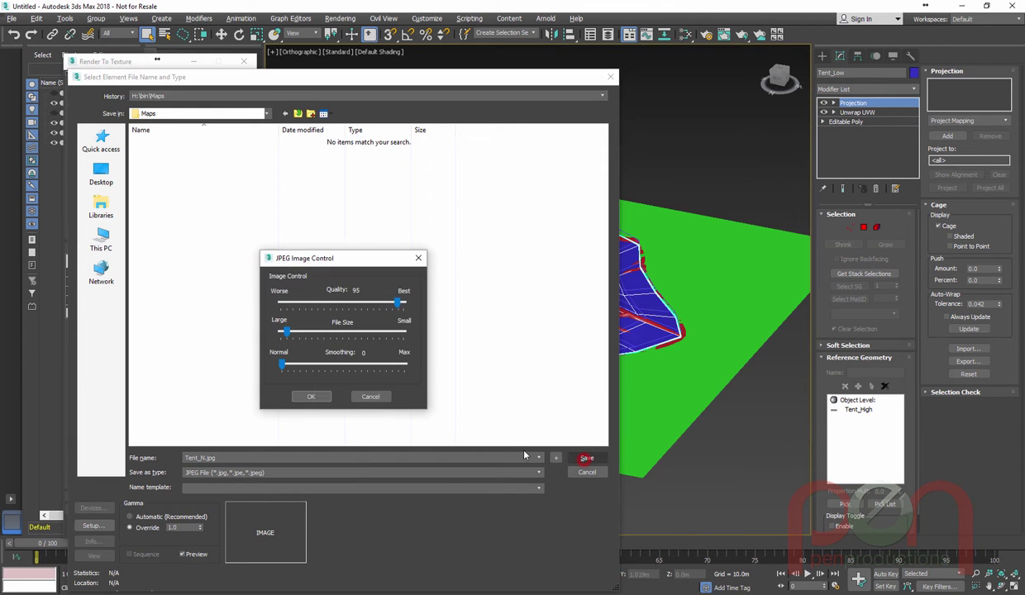
click(313, 389)
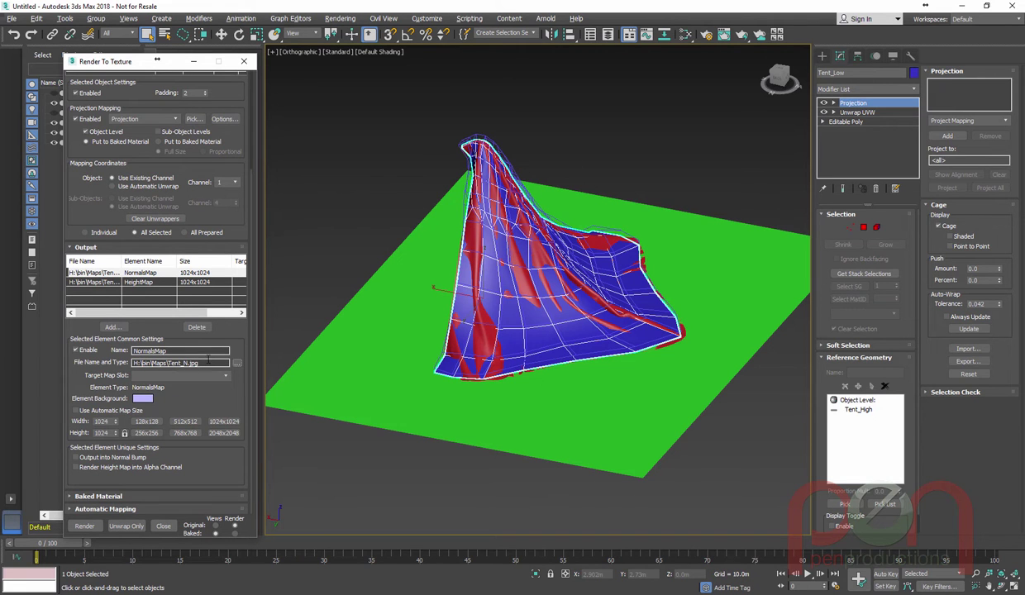
Step: Bake the normal and height maps, inspect the rendered image for missed projection rays, and close it
click(85, 526)
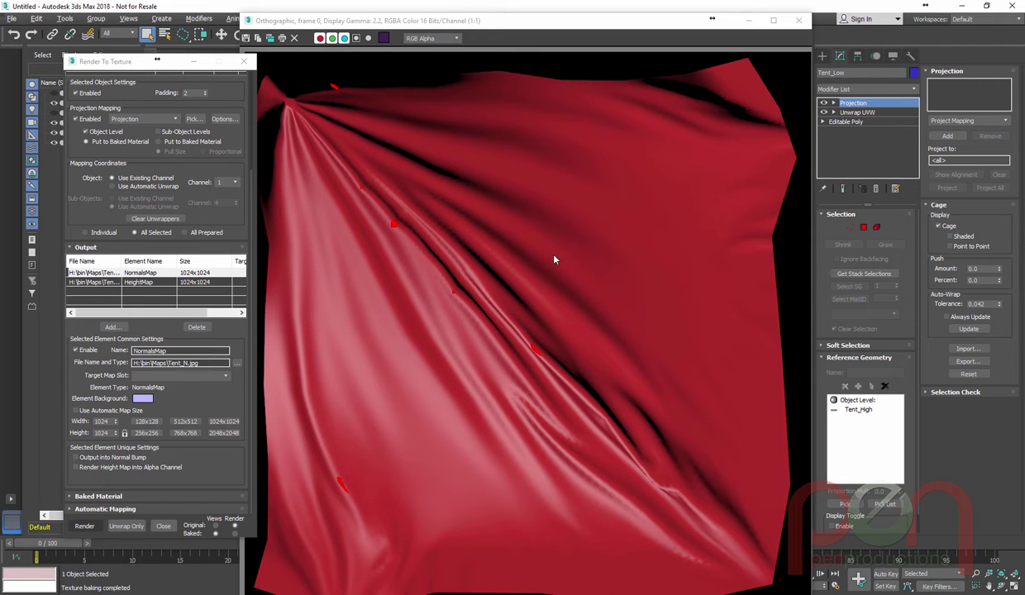
scroll(545, 259, down, 1)
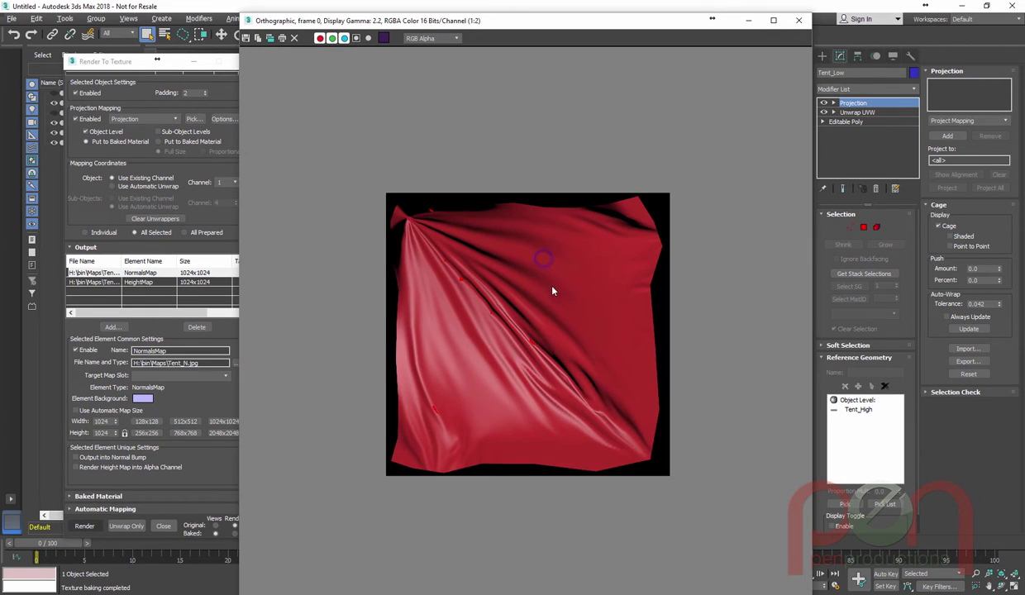
ctrl+click(539, 313)
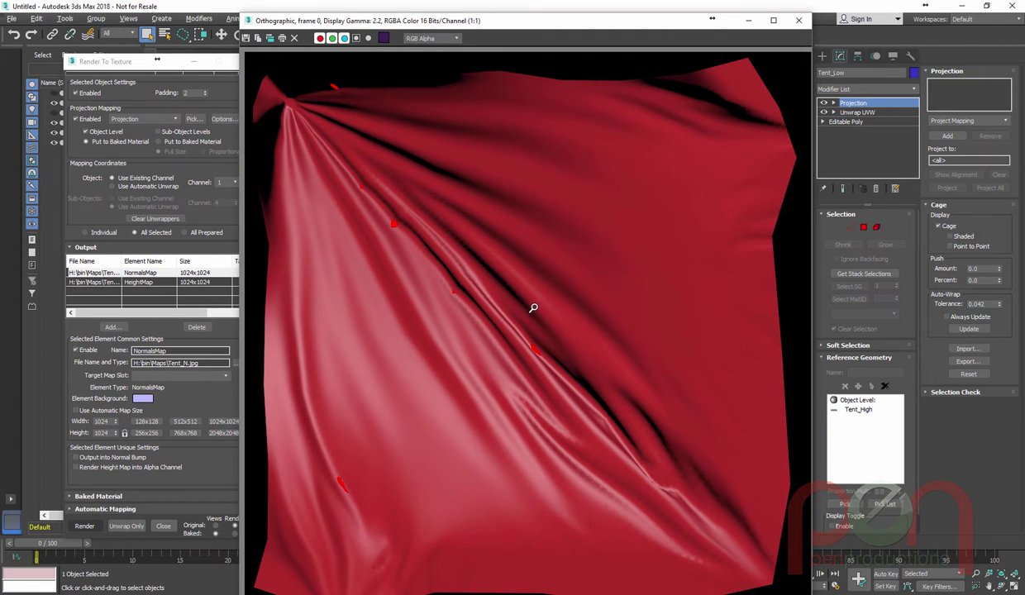
ctrl+right_click(533, 308)
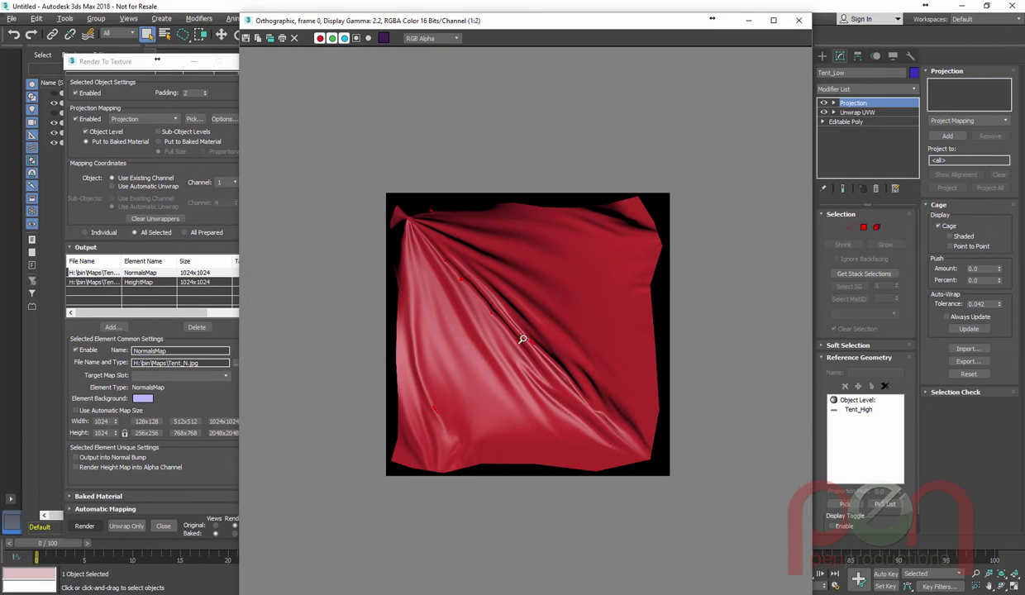
click(799, 20)
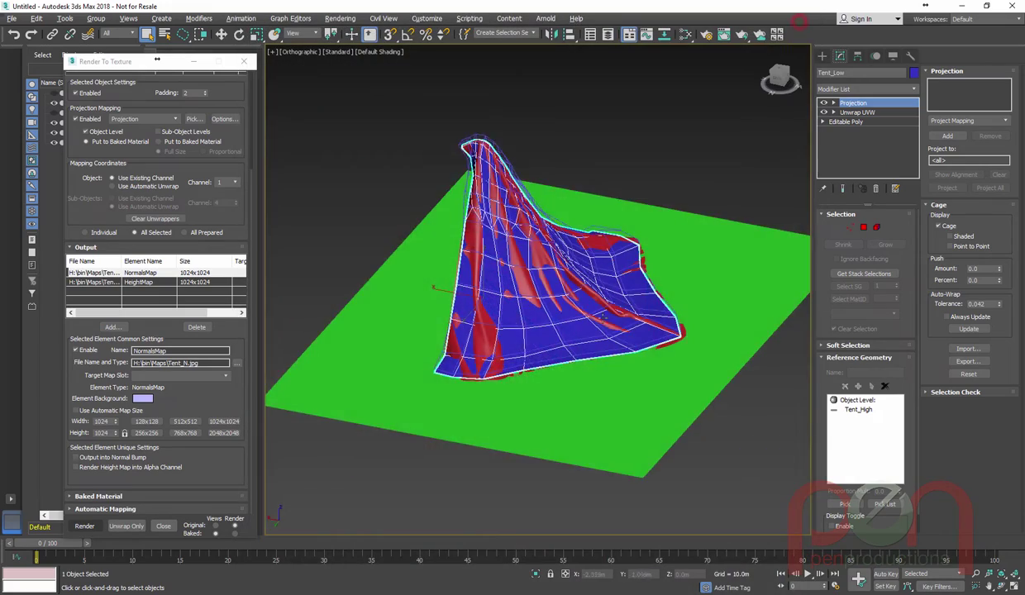
Step: Push the projection cage farther out from Tent_Low, bake both maps again, and check the rendered image
scroll(537, 249, up, 6)
alt+middle_drag(560, 231, 587, 253)
scroll(584, 251, down, 3)
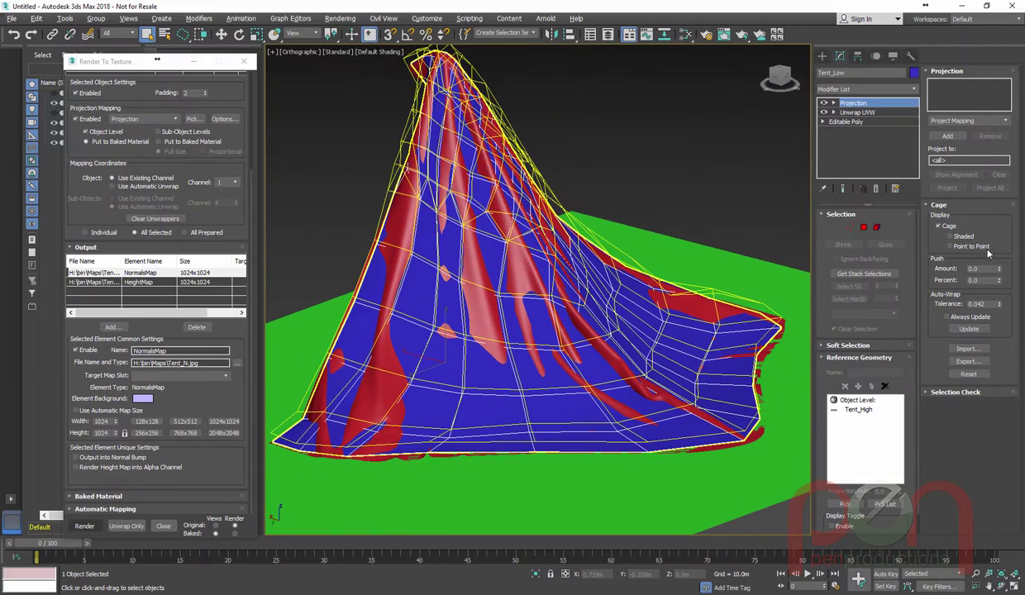
drag(1000, 270, 1000, 264)
scroll(512, 253, down, 3)
alt+middle_drag(512, 252, 560, 251)
click(92, 527)
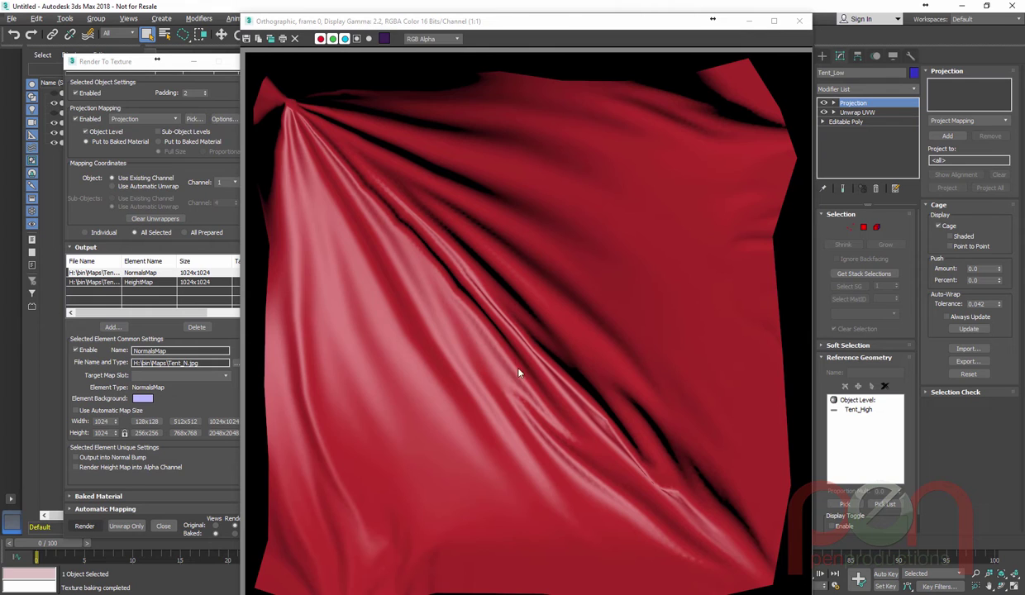
scroll(521, 357, down, 1)
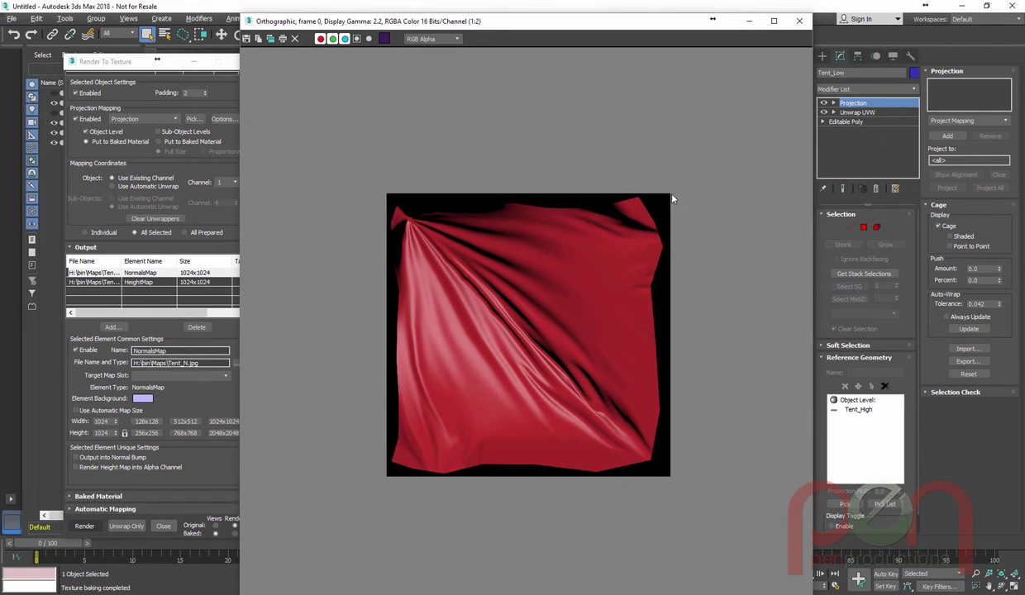
click(800, 21)
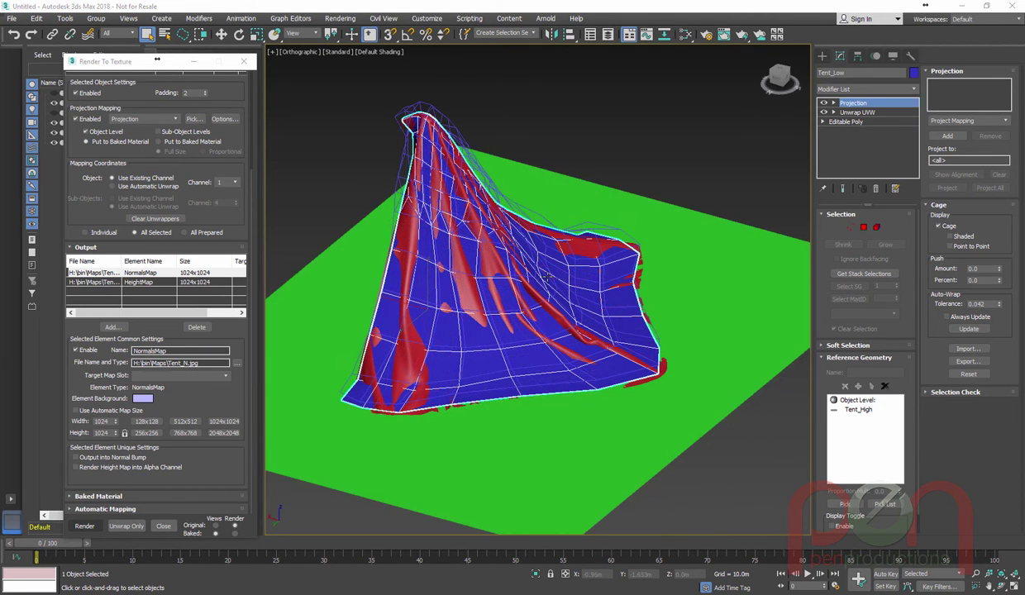
Step: Start an FBX export of the low-poly tent as Tent in the H:\bin\Maps folder
alt+middle_drag(532, 294, 369, 314)
click(12, 20)
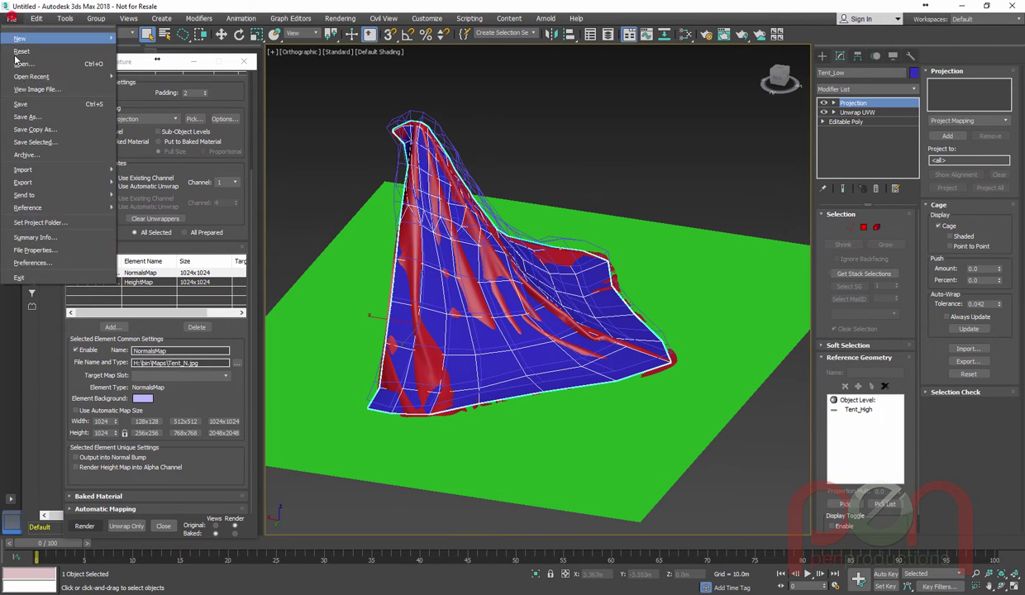
mouse_move(38, 188)
click(155, 201)
click(126, 39)
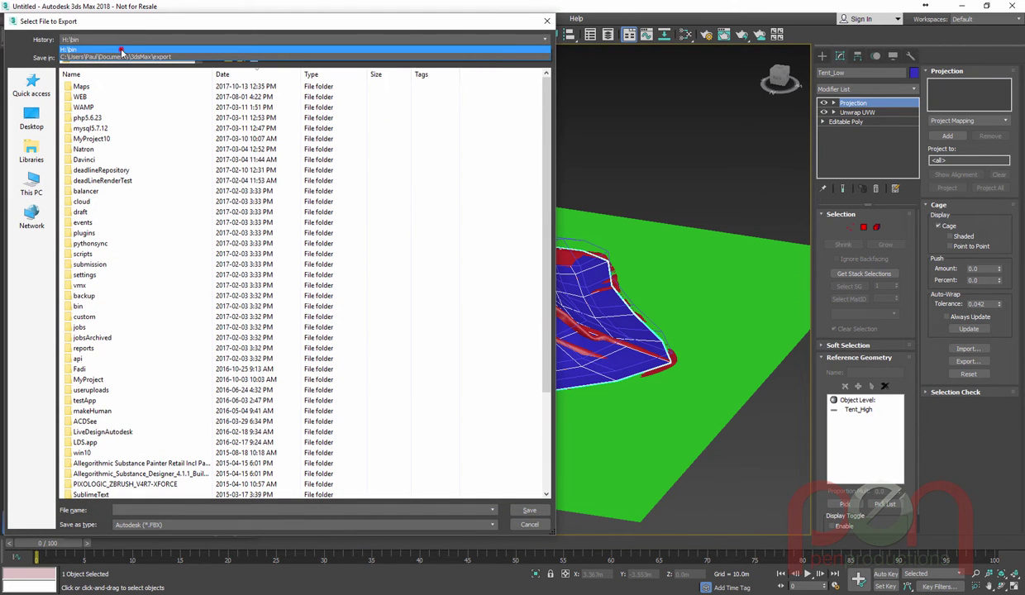
click(122, 51)
double_click(71, 86)
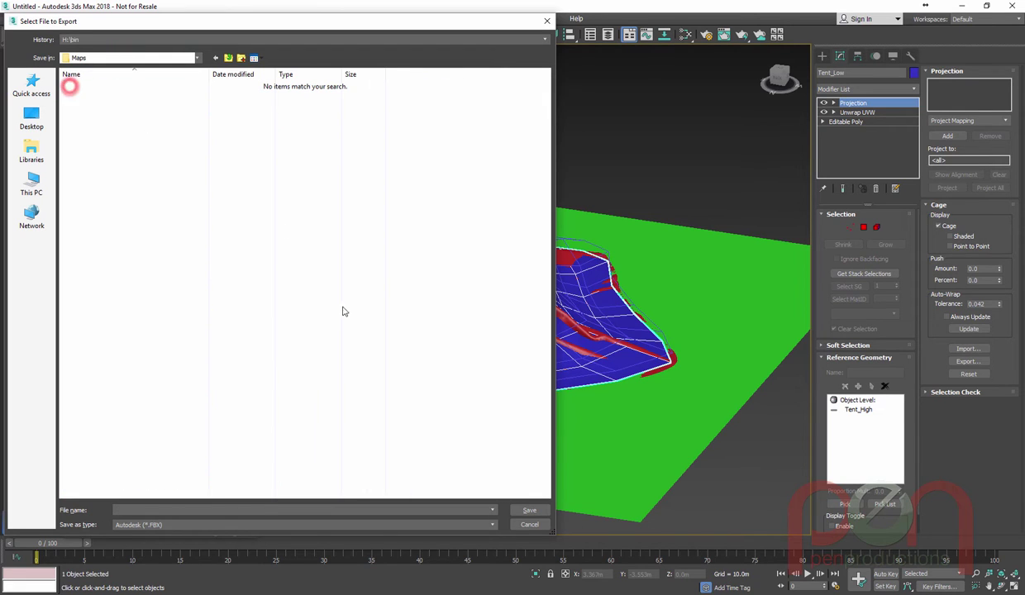
click(172, 511)
text(Tent)
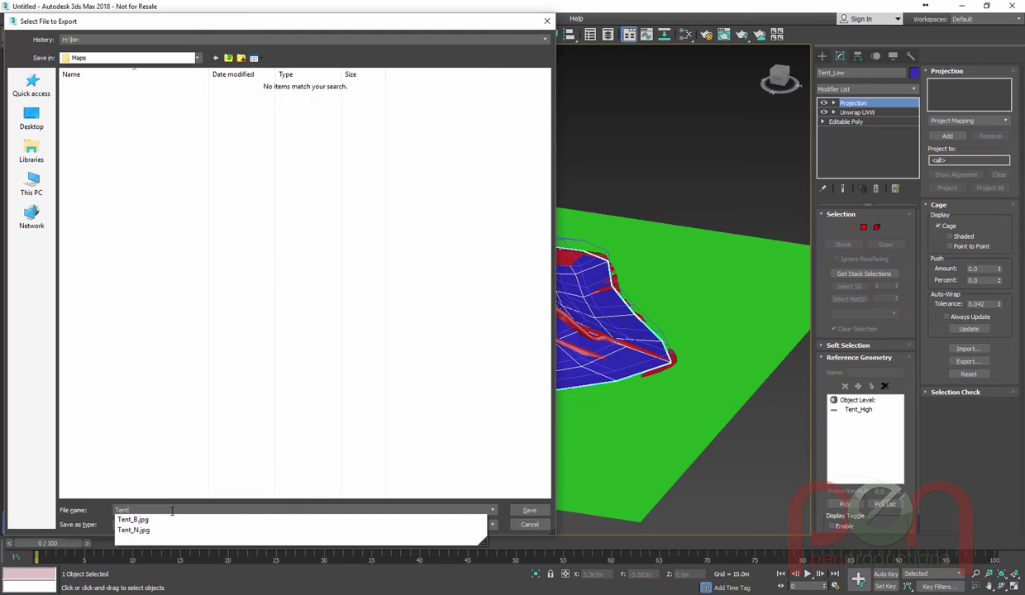
key(Return)
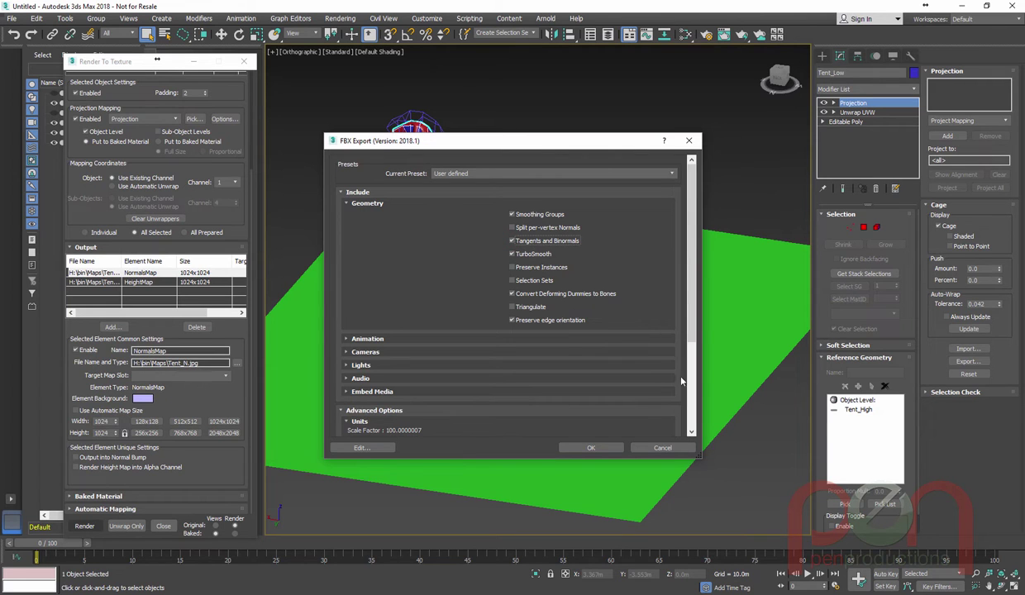
Step: Convert the FBX export's scene units to Meters and complete the export
scroll(681, 381, down, 3)
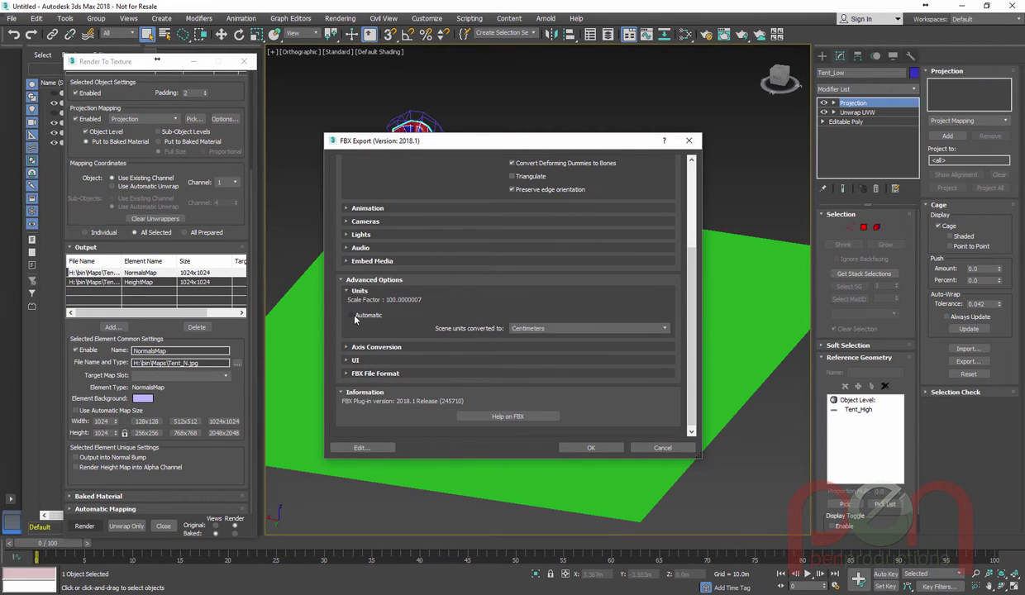
click(523, 329)
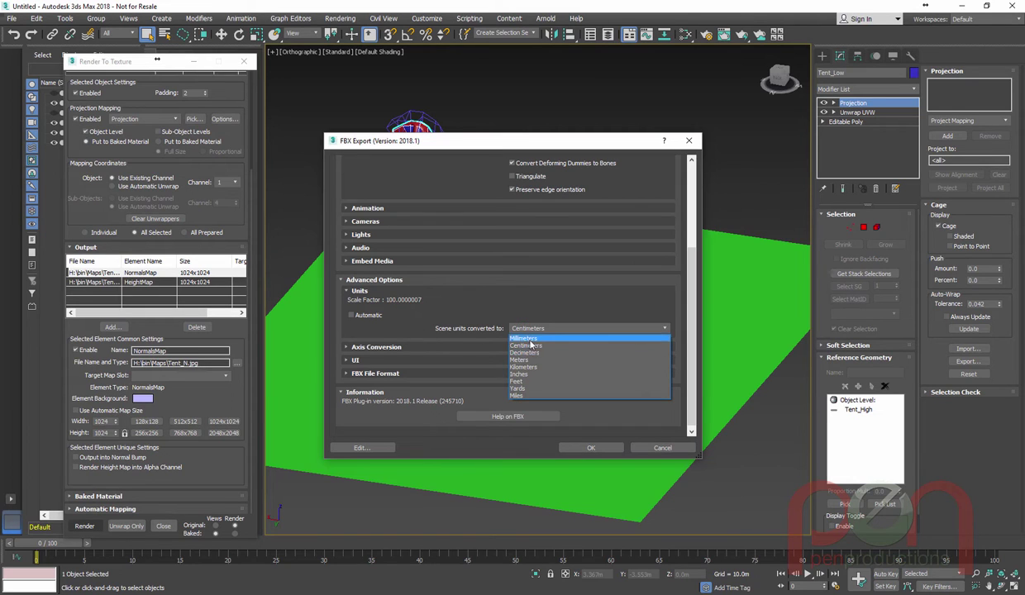
click(529, 364)
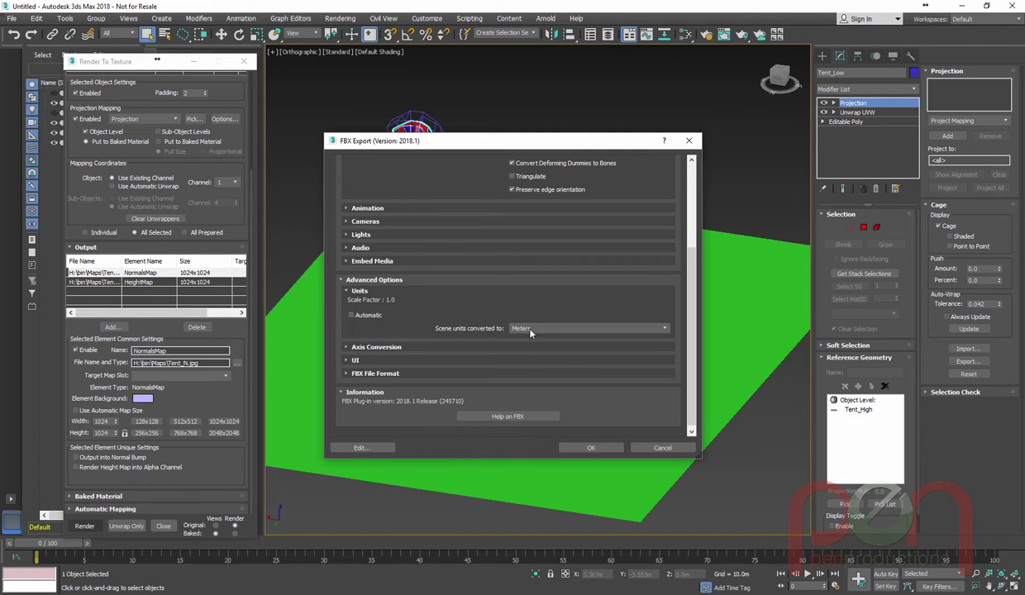
click(591, 447)
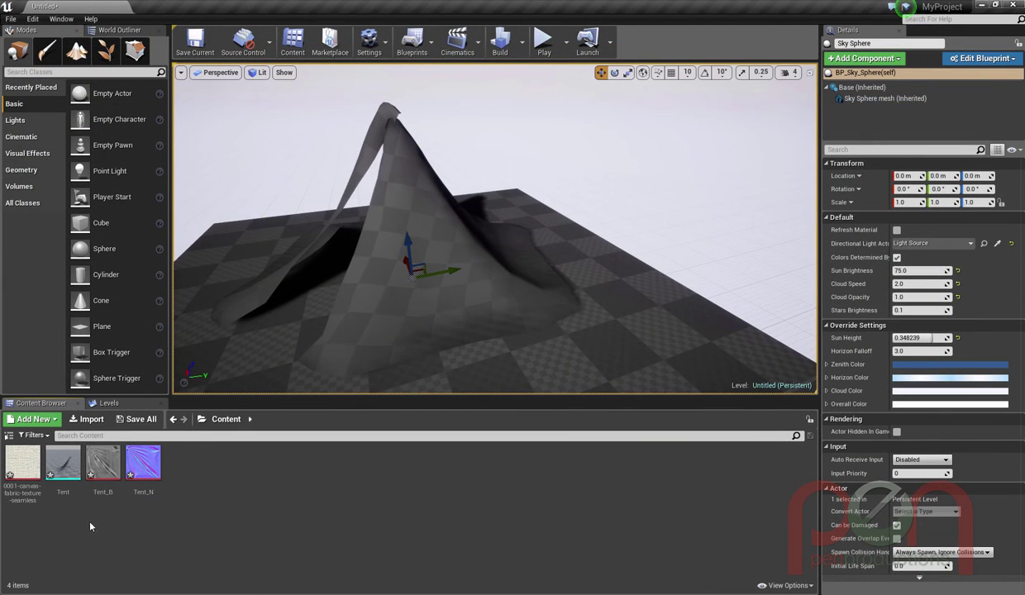
Step: Switch to Unreal Editor and look over the imported Tent mesh and the Tent_B and Tent_N textures
click(64, 465)
click(96, 471)
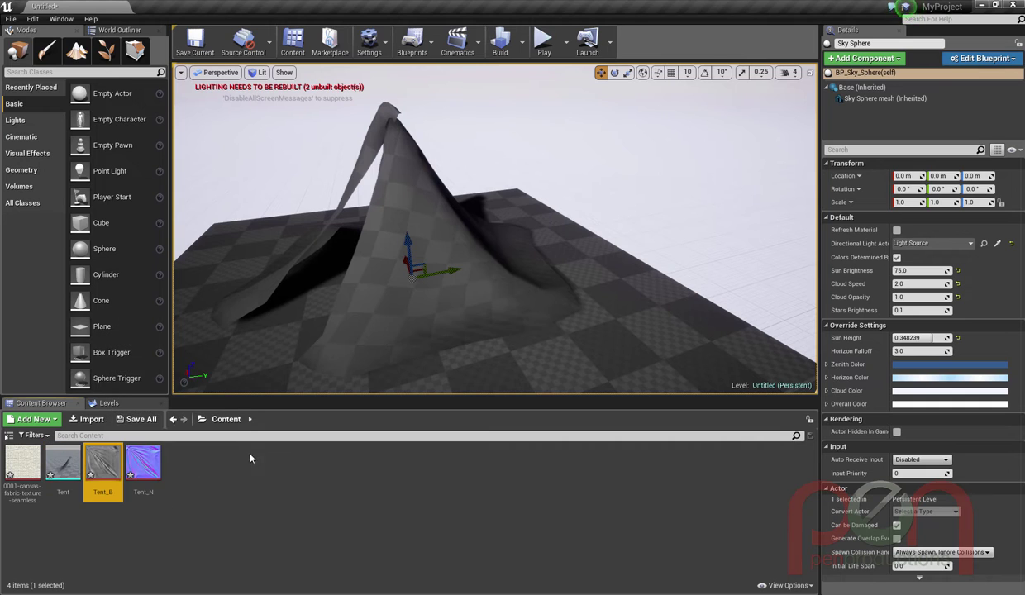
click(142, 461)
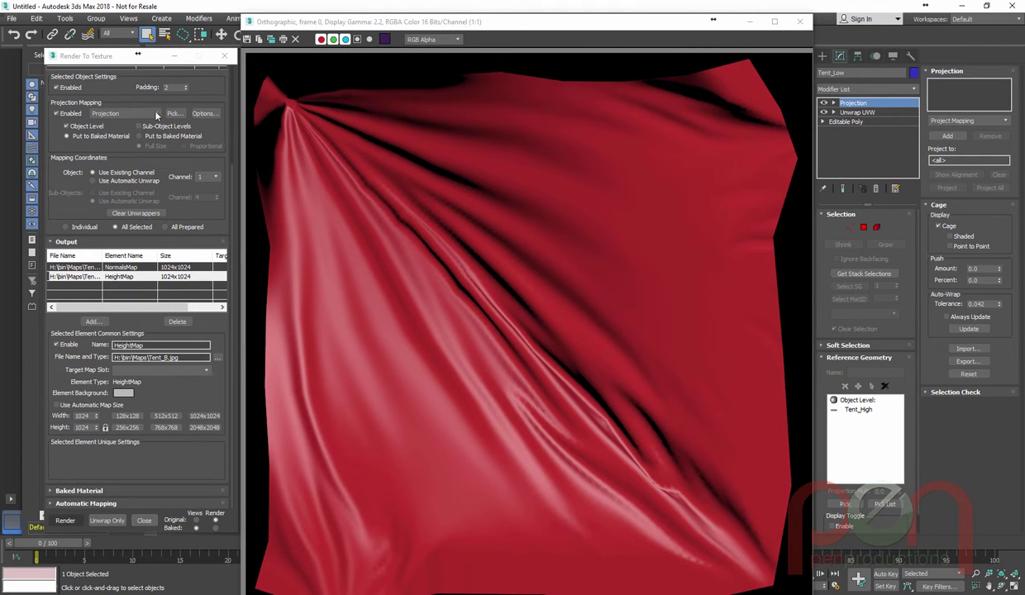
Step: Check the height map range in the bake's projection options, switch to Unreal Editor, and inspect the Tent_B texture
click(204, 113)
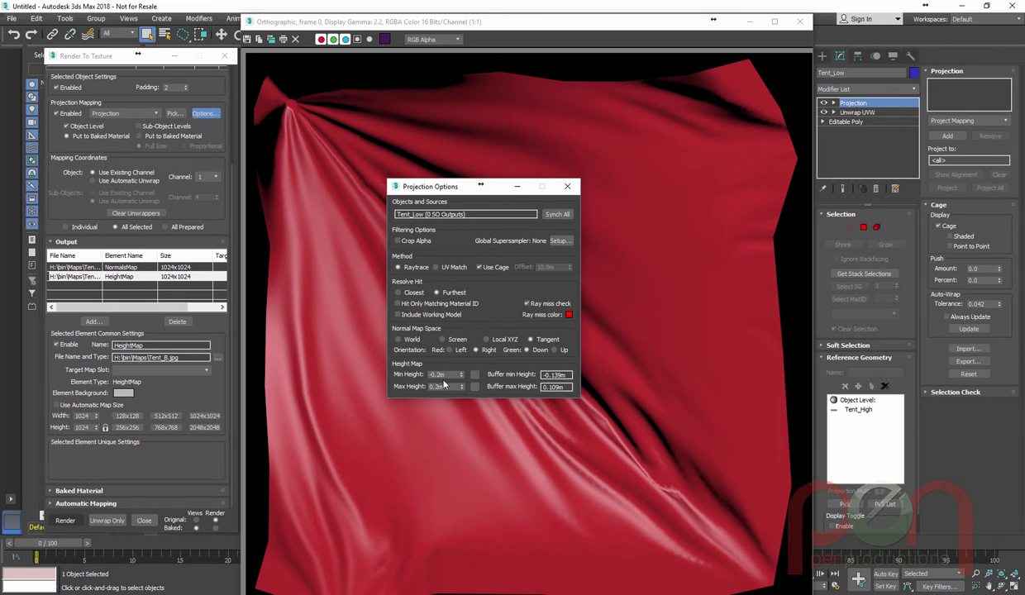
click(567, 186)
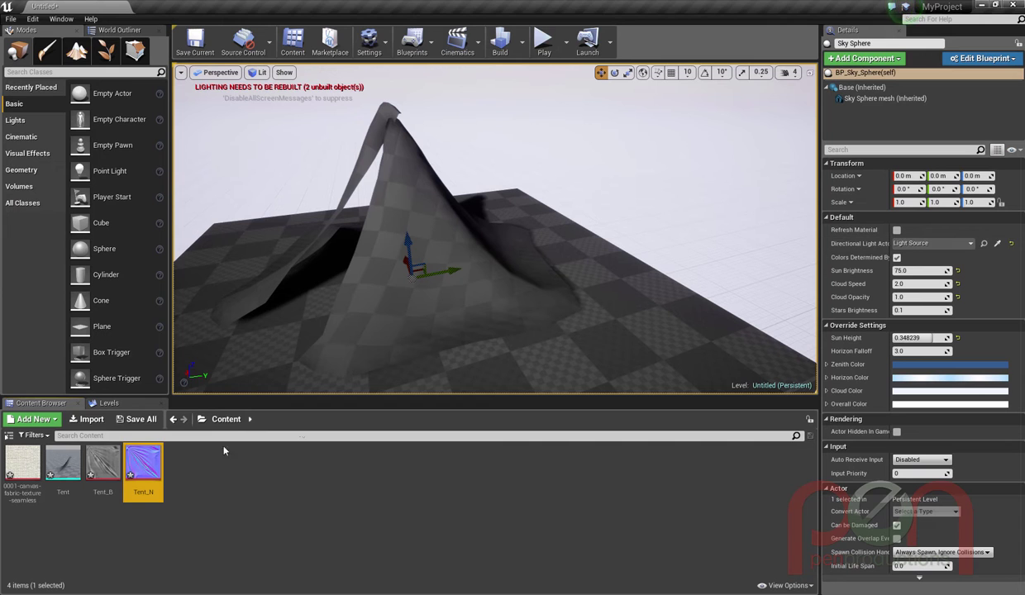
mouse_move(110, 468)
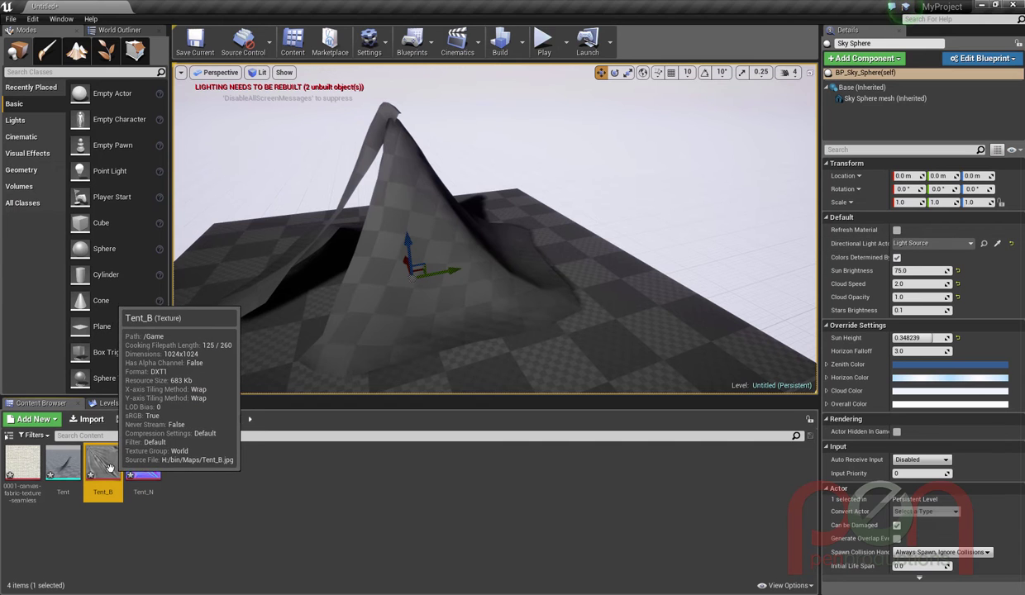
double_click(106, 468)
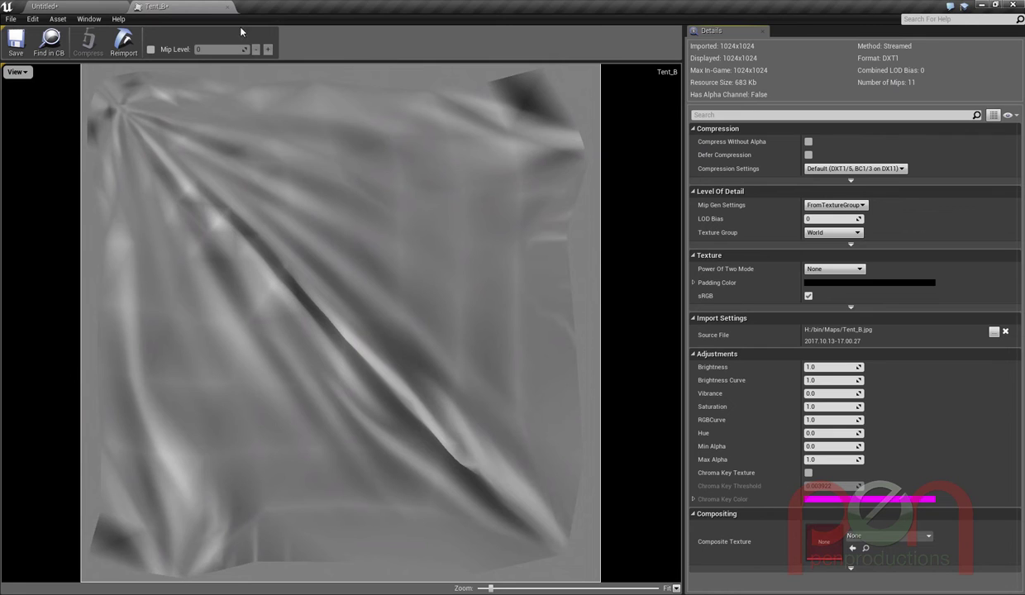
click(227, 6)
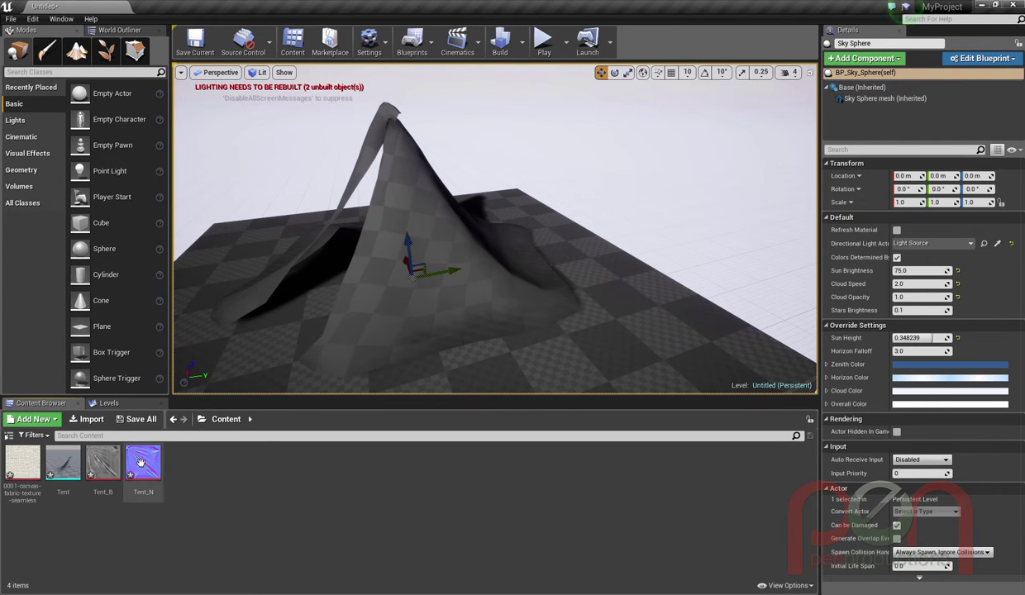
Step: Examine the imported Tent mesh in the static mesh editor from several angles and in wireframe, and return to the level
double_click(62, 463)
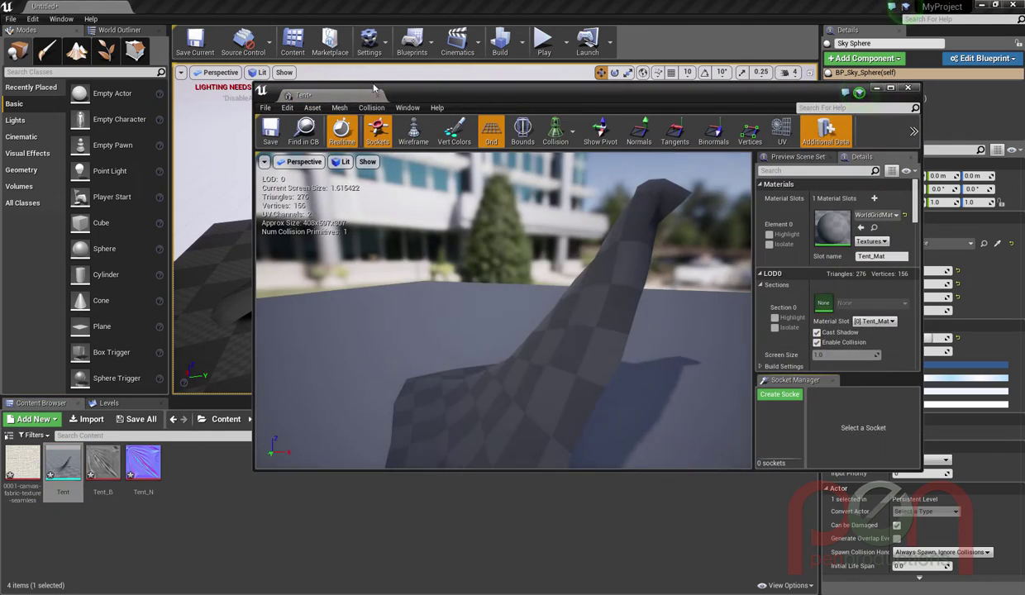
drag(319, 94, 198, 7)
alt+drag(489, 392, 457, 357)
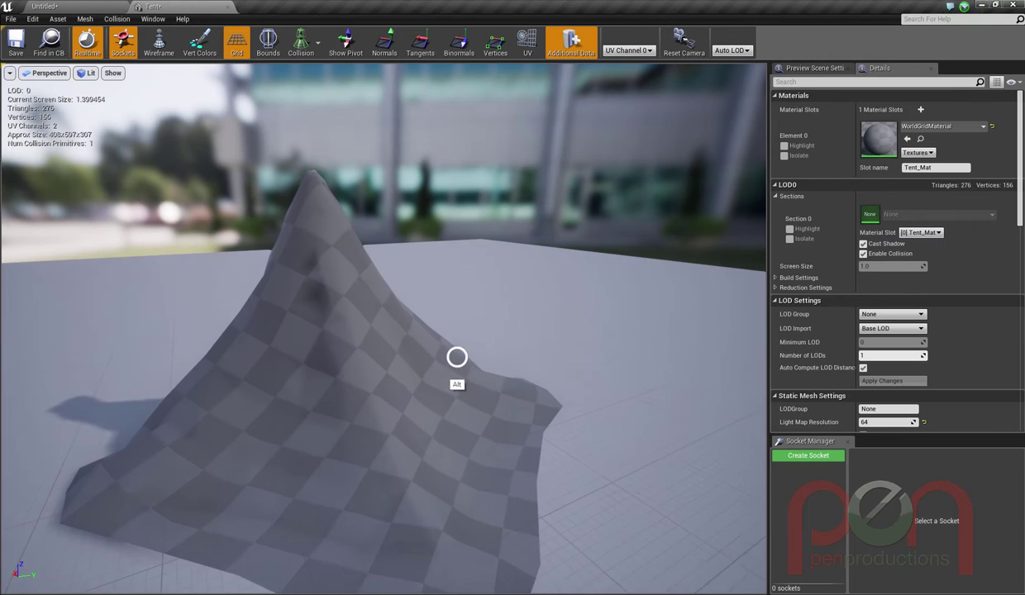
alt+right_drag(457, 357, 454, 300)
alt+drag(345, 397, 366, 377)
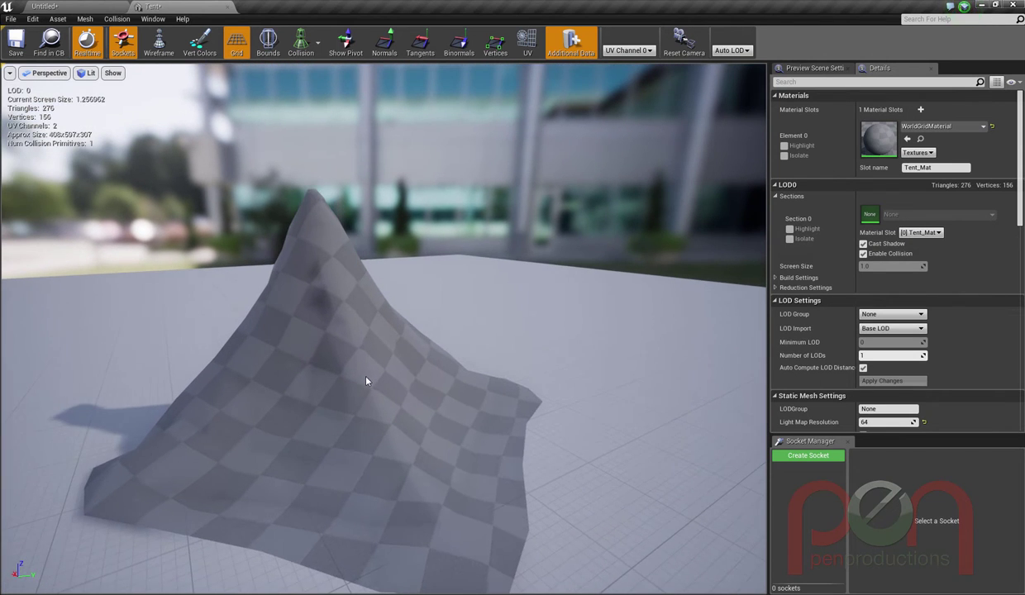
alt+right_drag(366, 377, 359, 384)
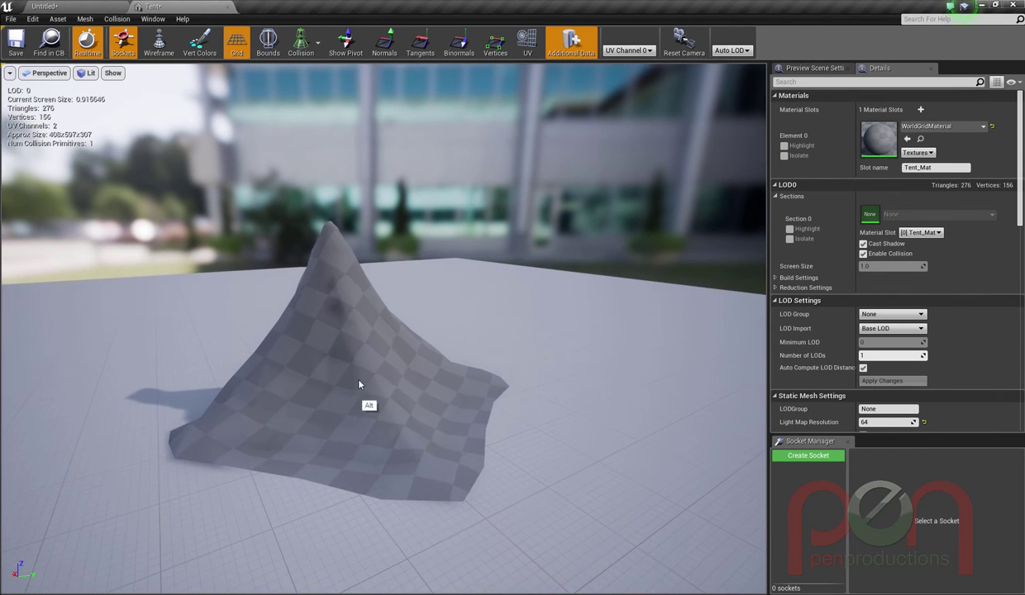
click(159, 46)
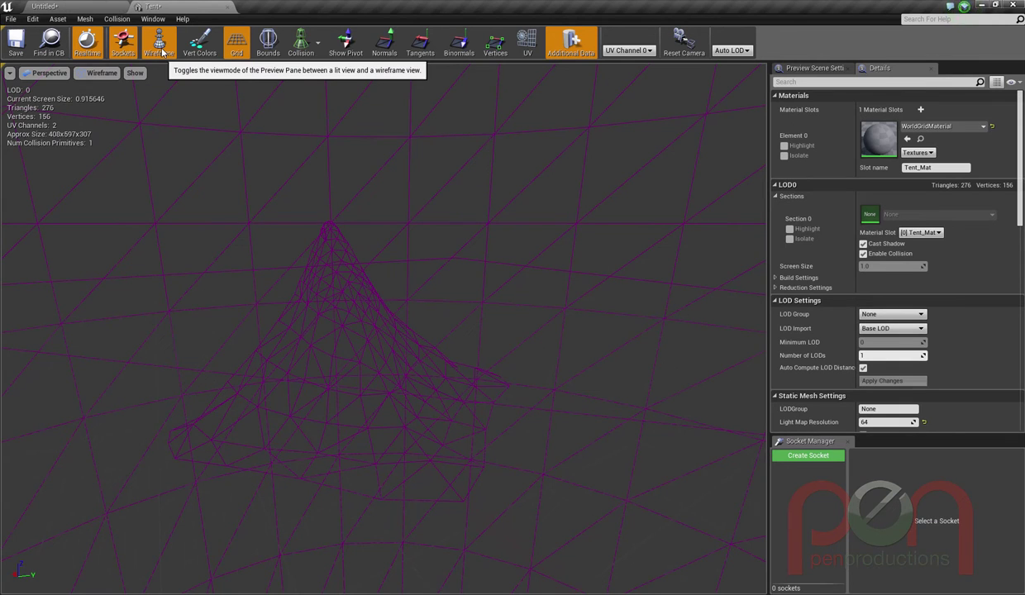
click(161, 48)
click(82, 6)
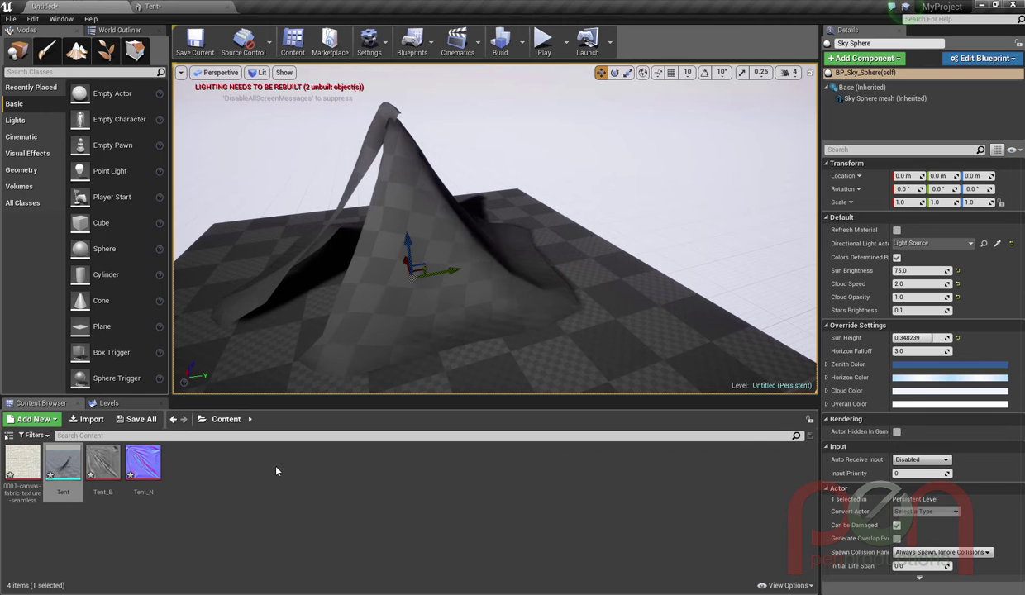
Step: Create a new material named Tent_Mat_PEN in the Content folder
right_click(204, 483)
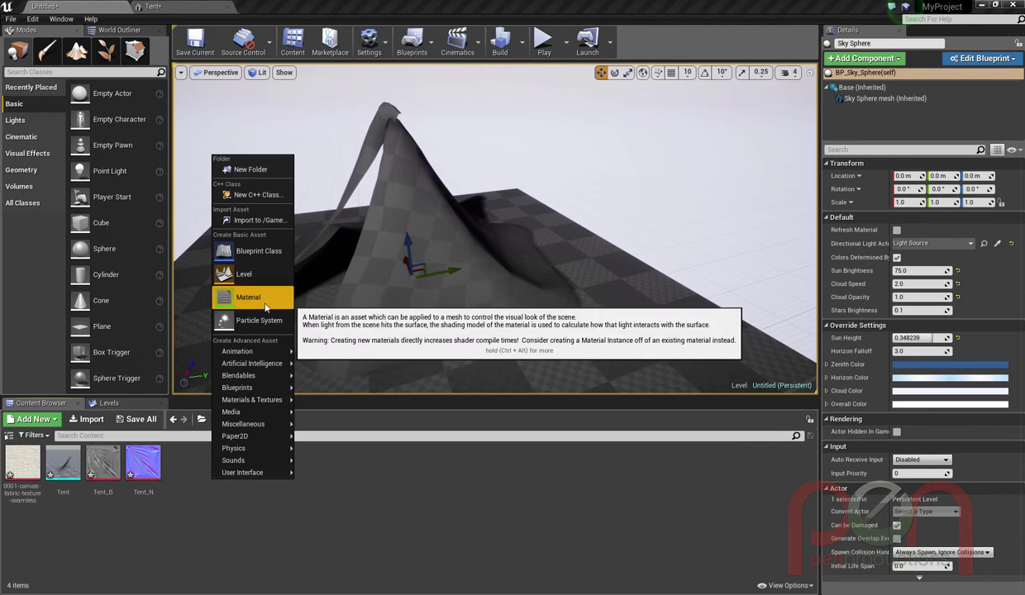
click(258, 295)
text(Te)
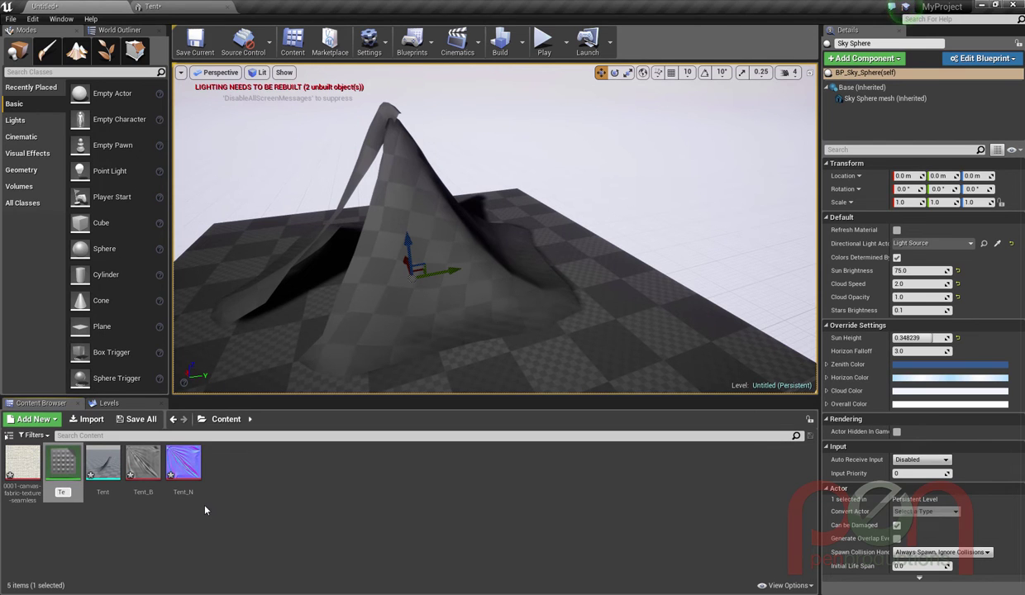
text(nt_)
text(Mat_)
text(PEN)
key(Return)
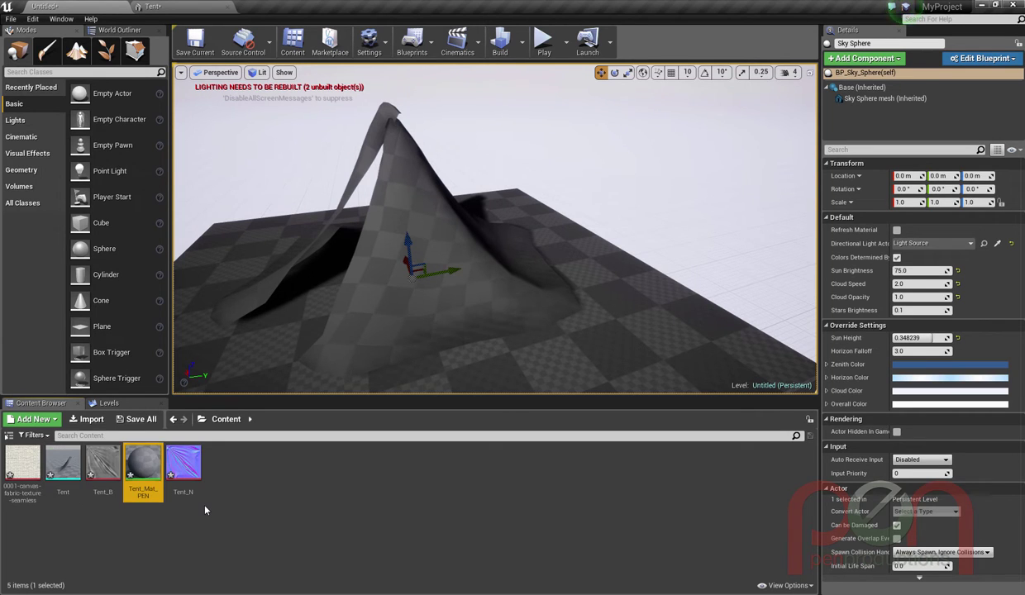
click(304, 507)
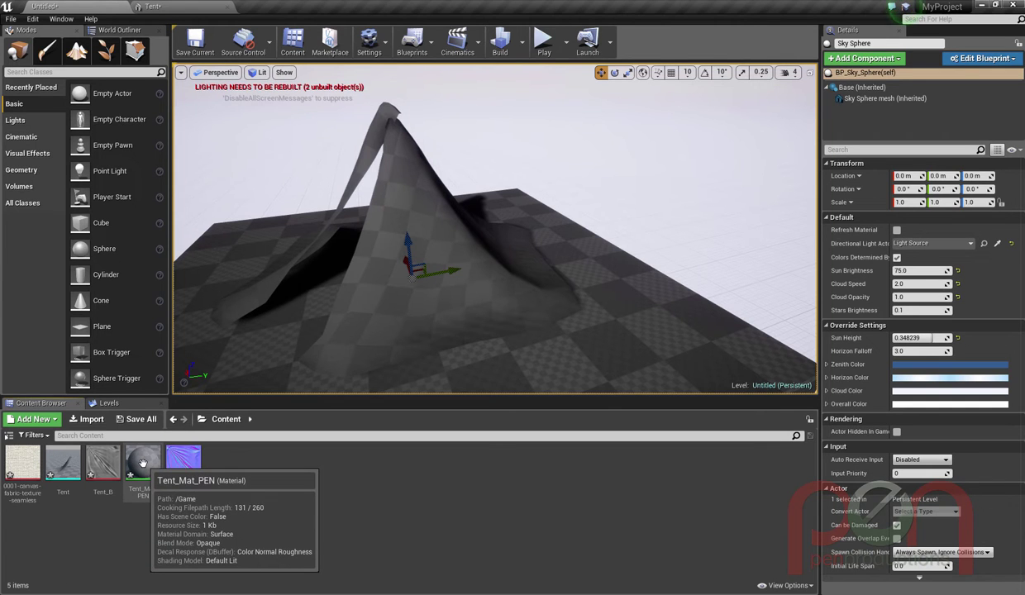
Step: Open Tent_Mat_PEN in a separate floating window and add the Tent_N and Tent_B textures to its graph as texture samples
click(143, 463)
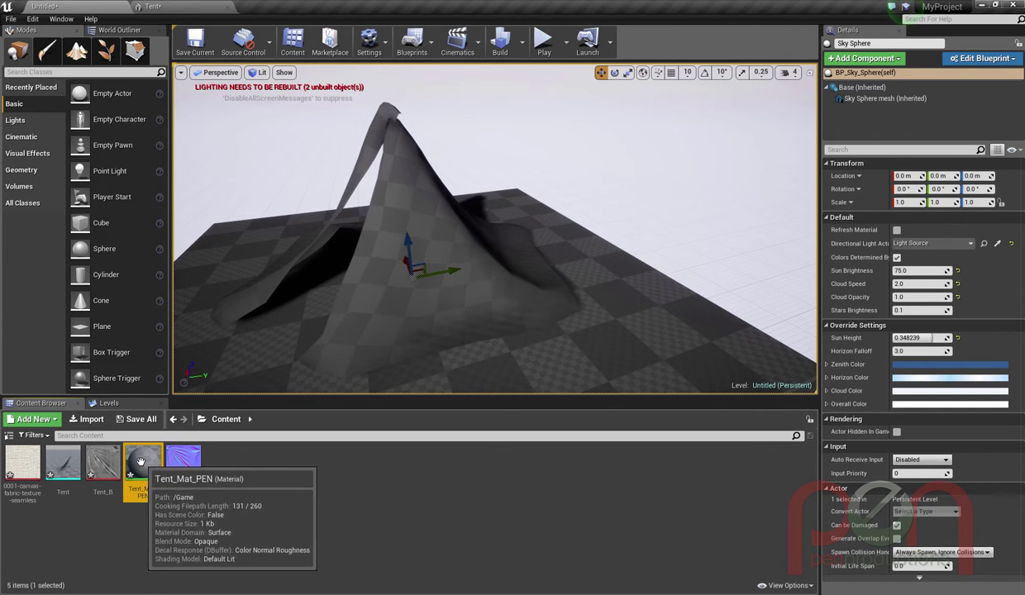
double_click(140, 461)
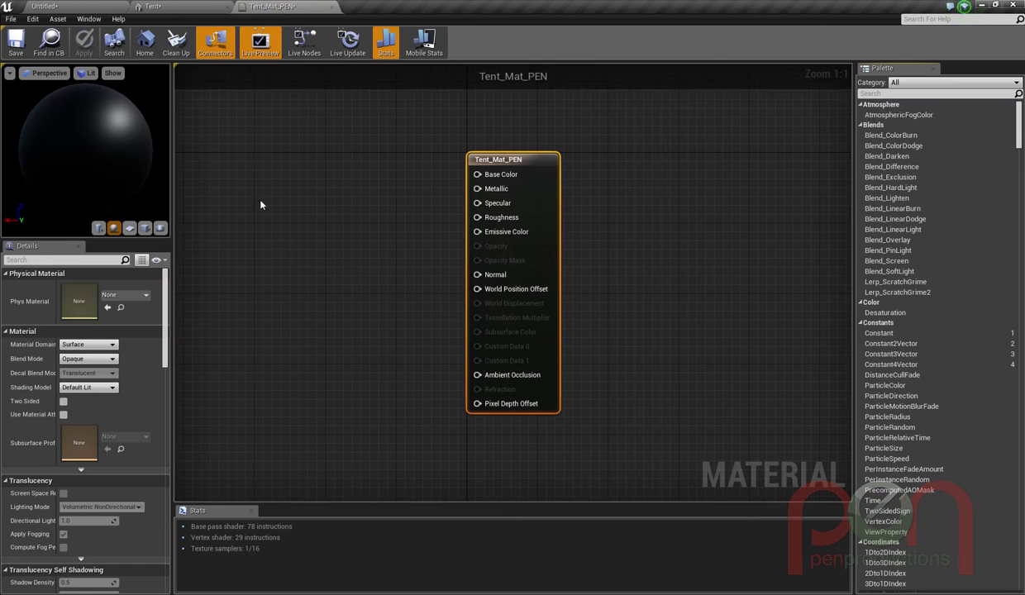
drag(272, 7, 418, 82)
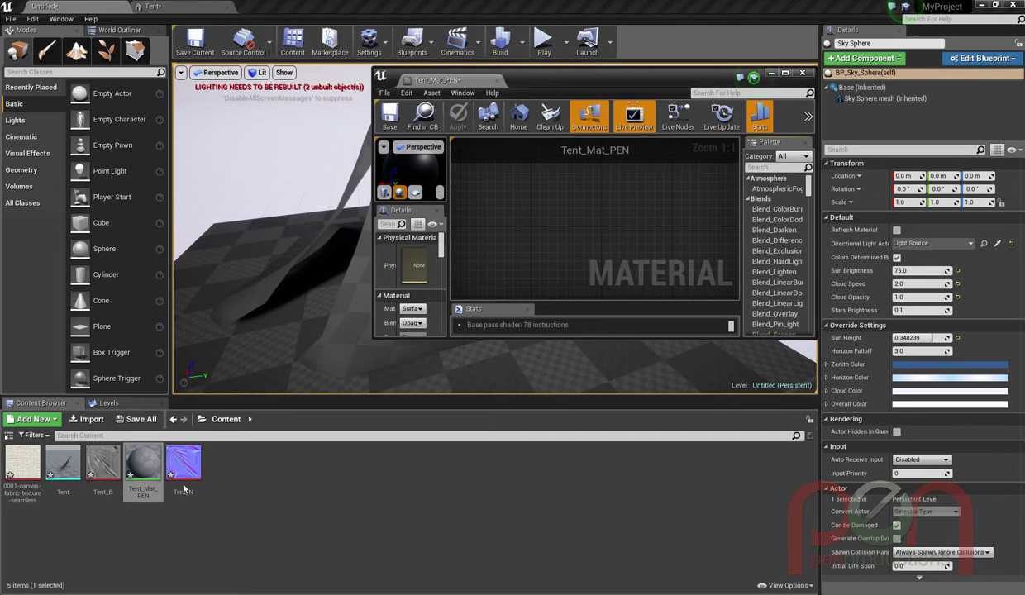
drag(184, 467, 486, 222)
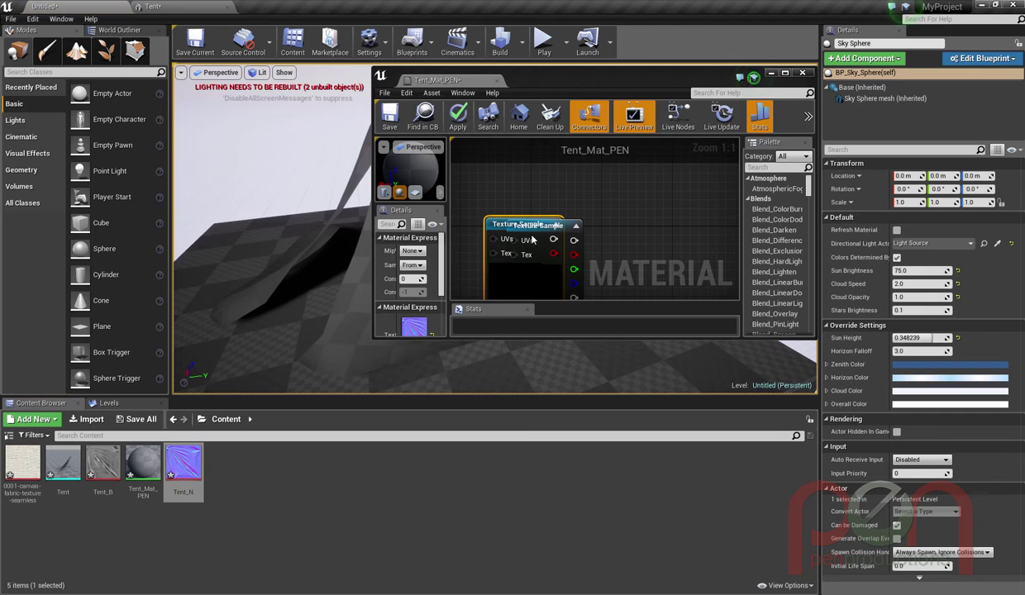
Step: Preview the seamless canvas fabric texture, add it to the Tent_Mat_PEN graph as a texture sample, and dock the material editor again
double_click(15, 462)
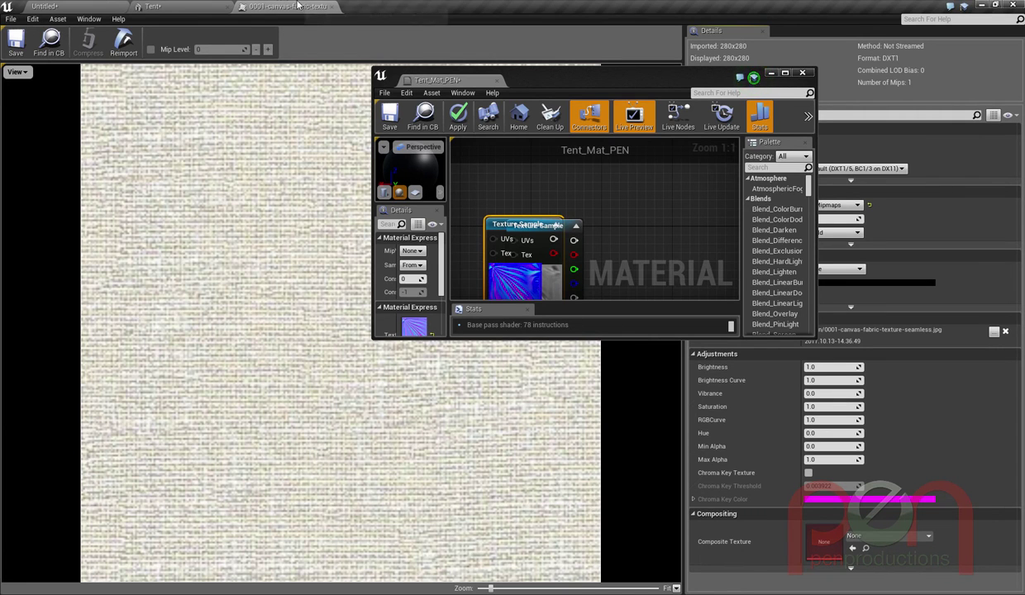
click(333, 6)
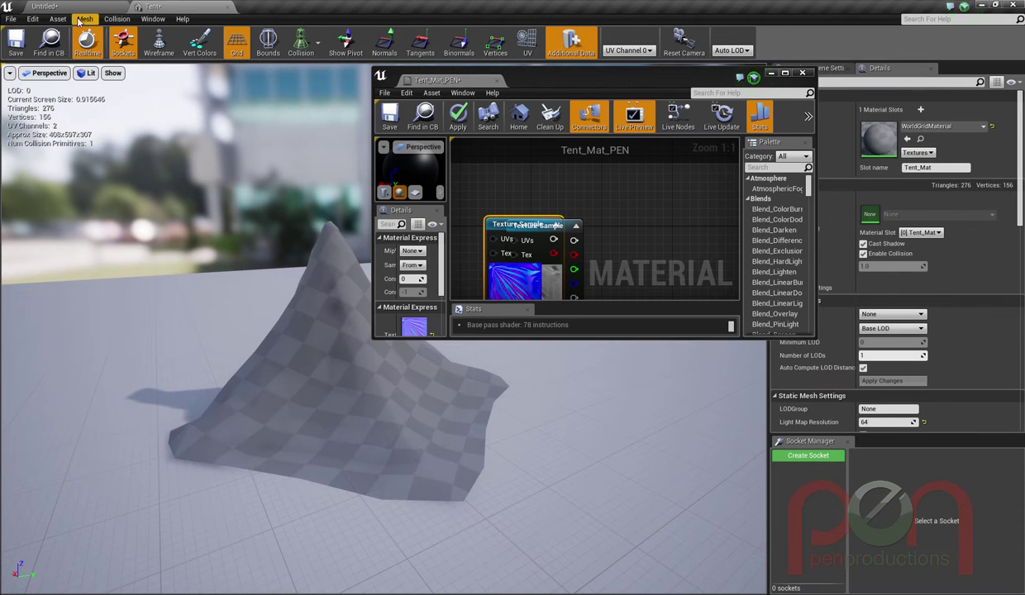
click(46, 7)
drag(23, 464, 501, 176)
double_click(440, 70)
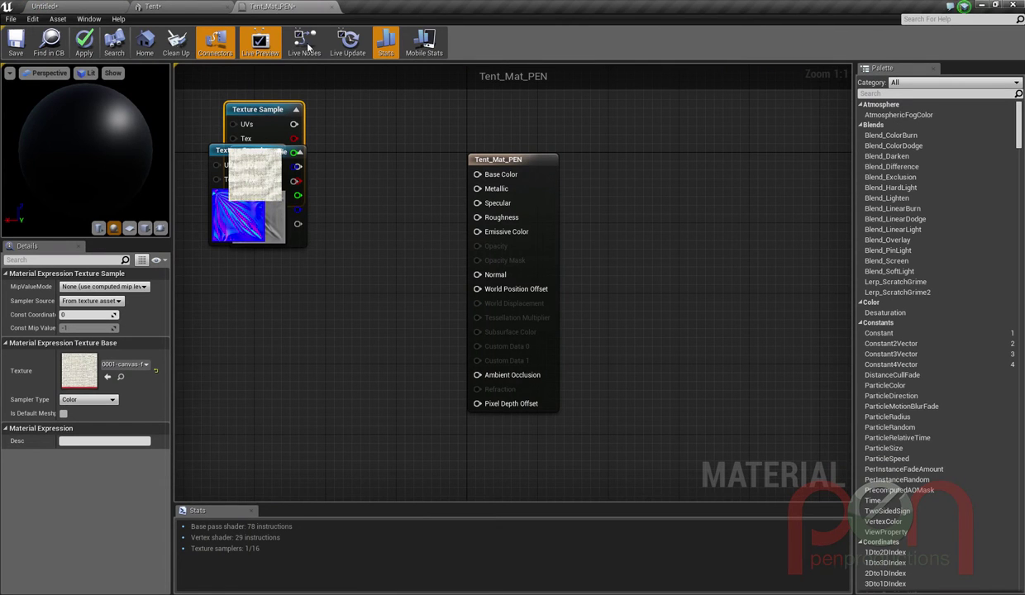
Step: Connect the Tent_N texture sample to the material's Normal input and place it beside the main material node
click(408, 333)
drag(524, 160, 585, 143)
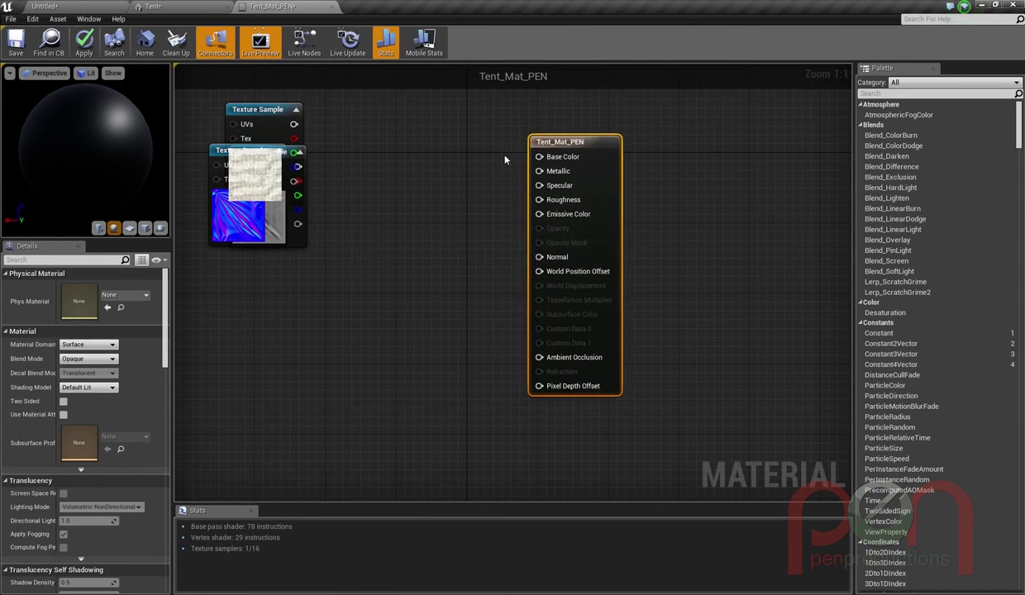
drag(217, 153, 217, 347)
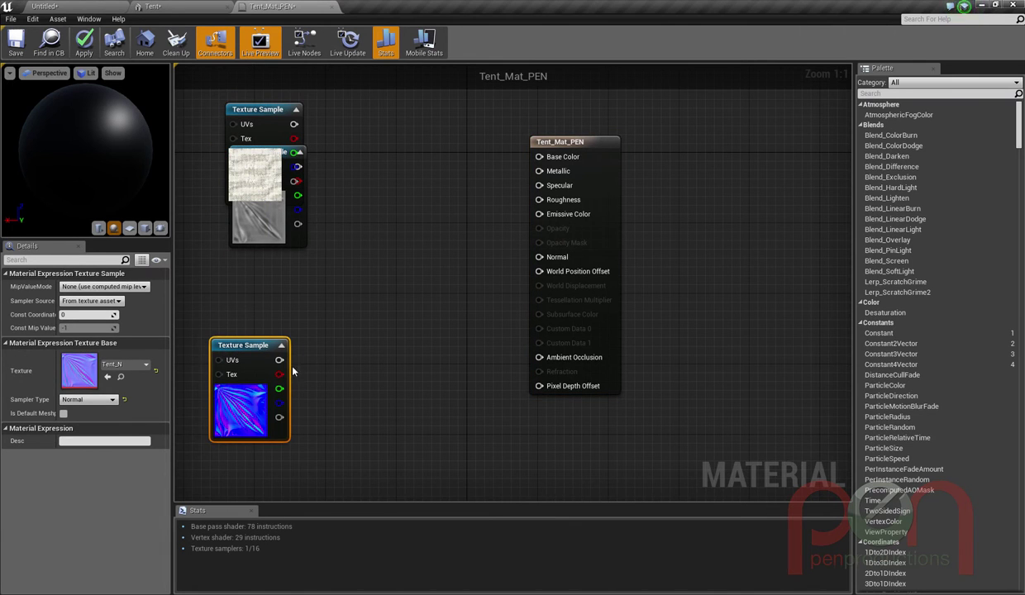
drag(279, 362, 539, 257)
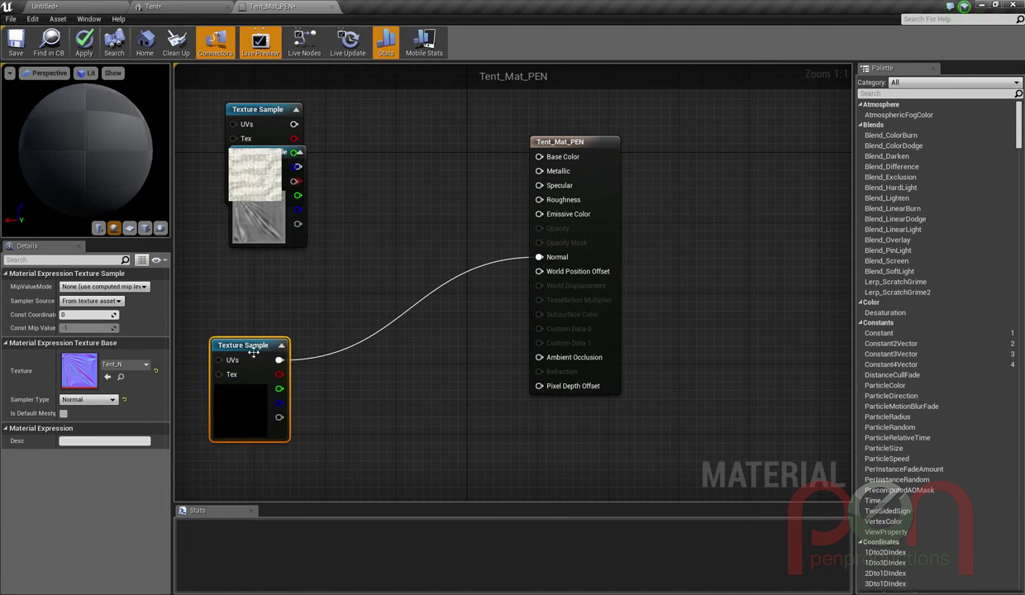
drag(280, 346, 495, 294)
Step: Spread the canvas and Tent_B texture samples apart in one column and connect the canvas sample to Base Color
right_drag(405, 221, 477, 257)
drag(371, 174, 300, 128)
drag(368, 213, 312, 306)
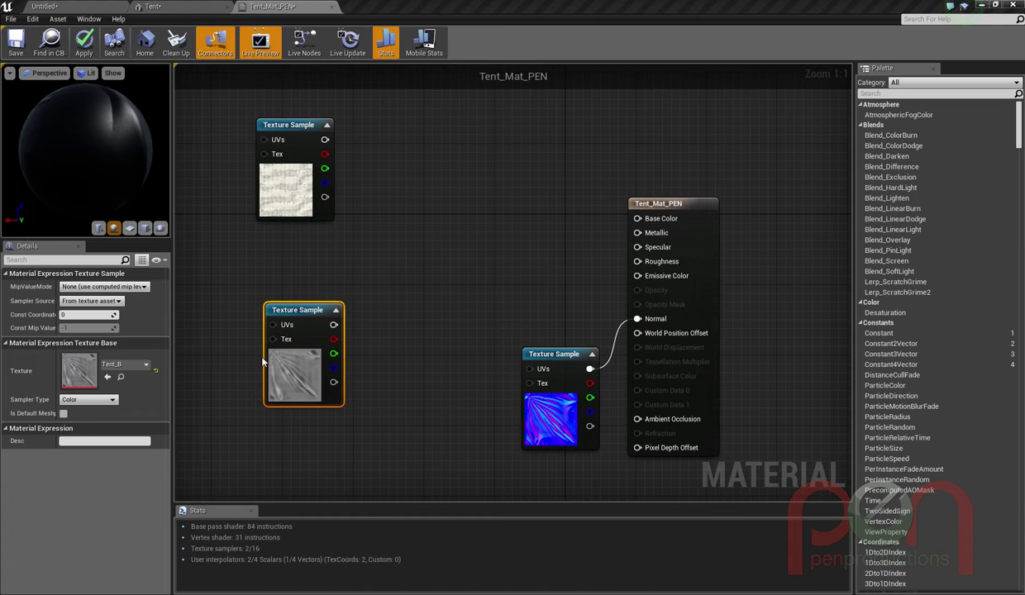
drag(300, 303, 292, 311)
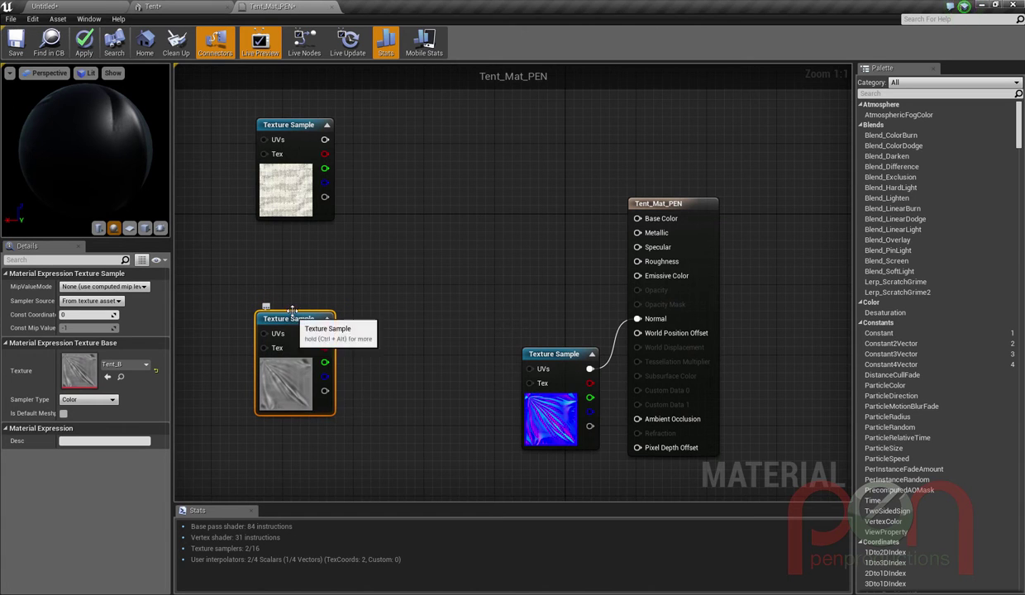
drag(294, 127, 296, 171)
drag(325, 183, 640, 219)
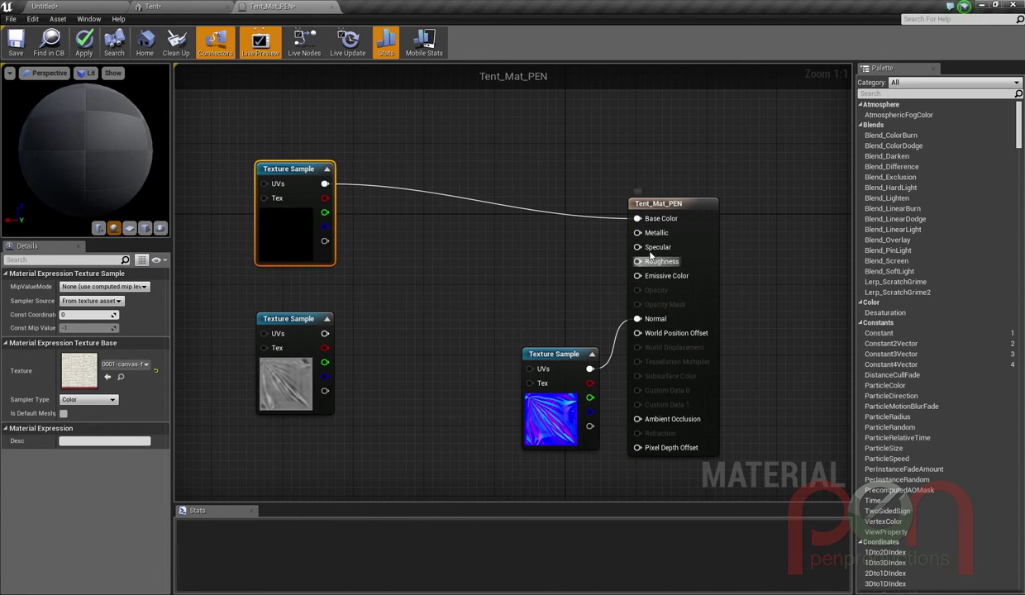
Step: Add one constant of 0 for the Metallic input and another for Specular, stacked beside the material node
right_click(538, 249)
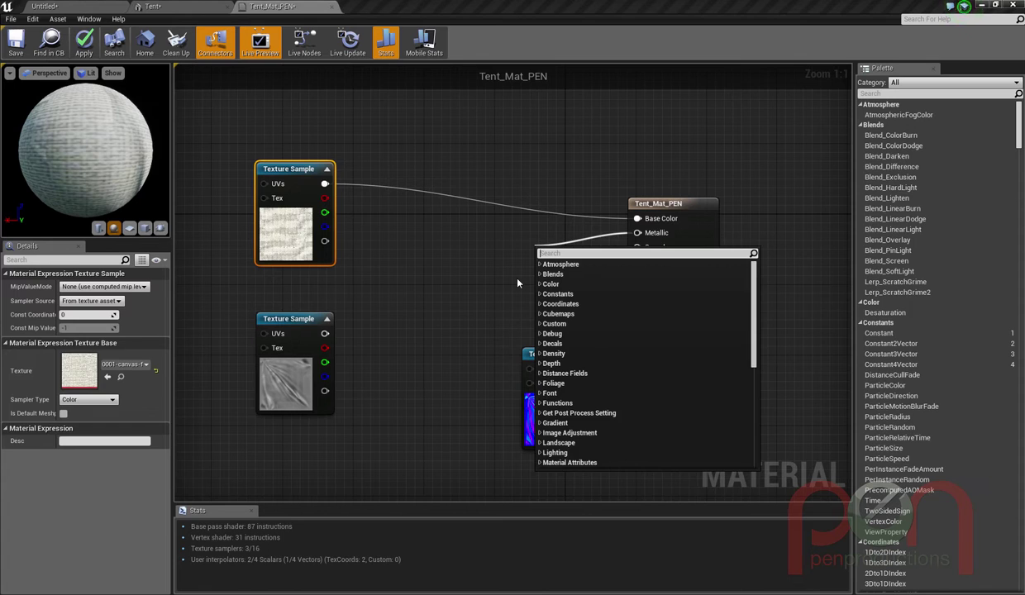
text(cons)
key(Return)
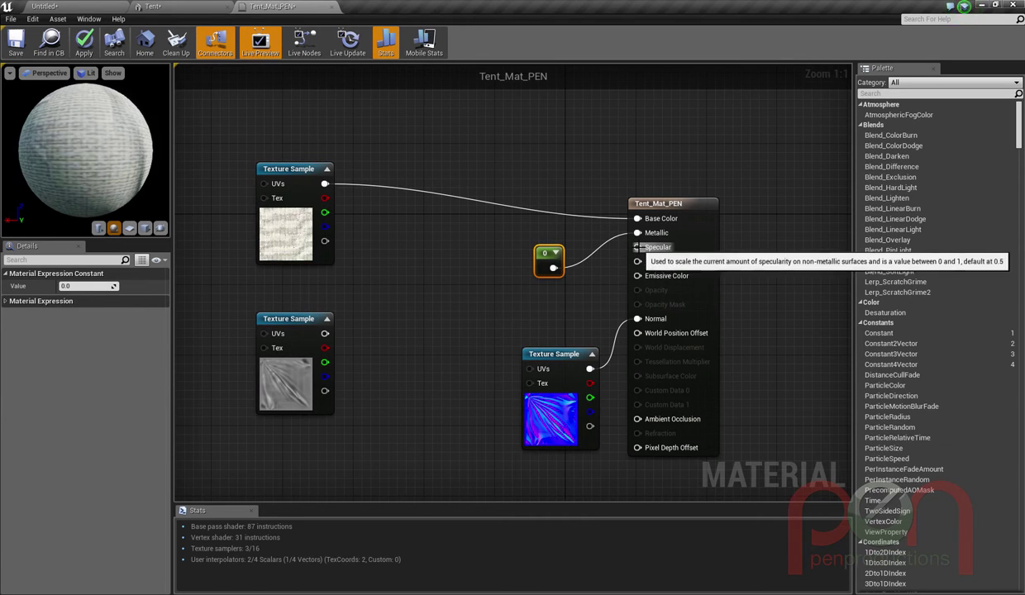
drag(637, 247, 553, 299)
text(const)
key(Return)
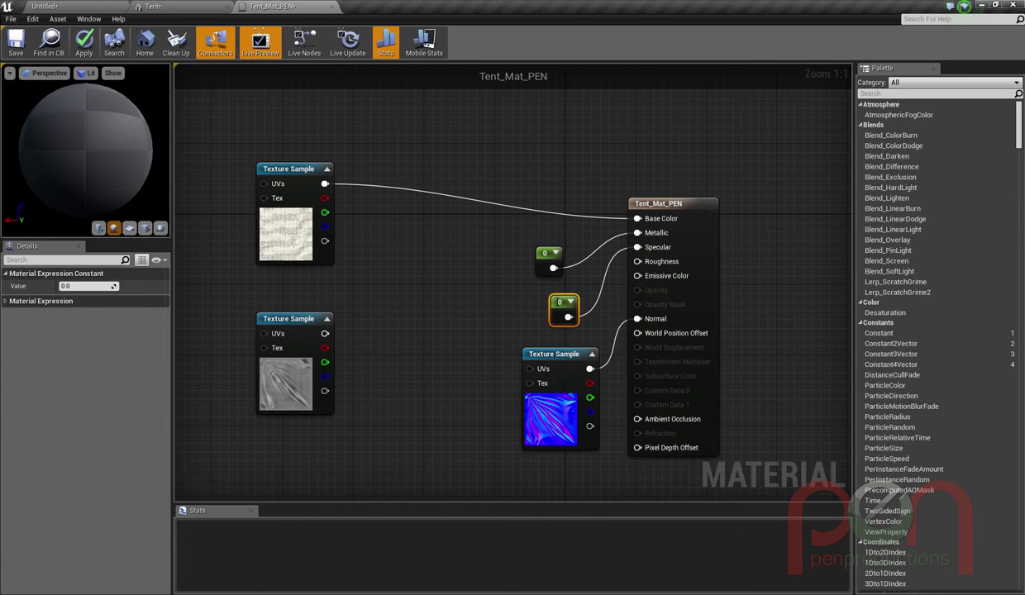
drag(563, 307, 550, 290)
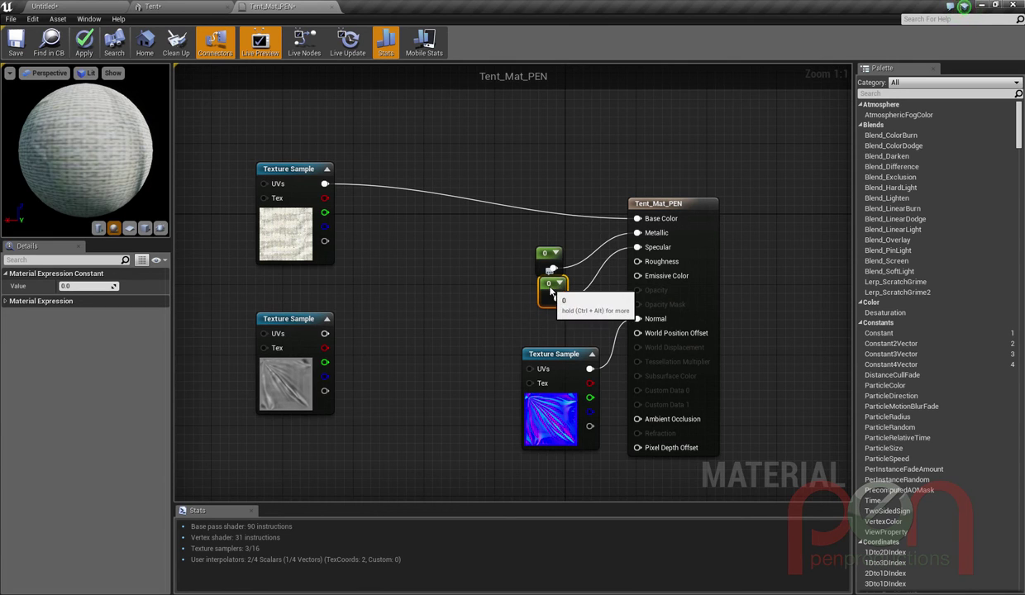
Step: Add a constant for the Roughness input below the other two and set its value to about 0.56
drag(655, 262, 554, 337)
text(const)
key(Return)
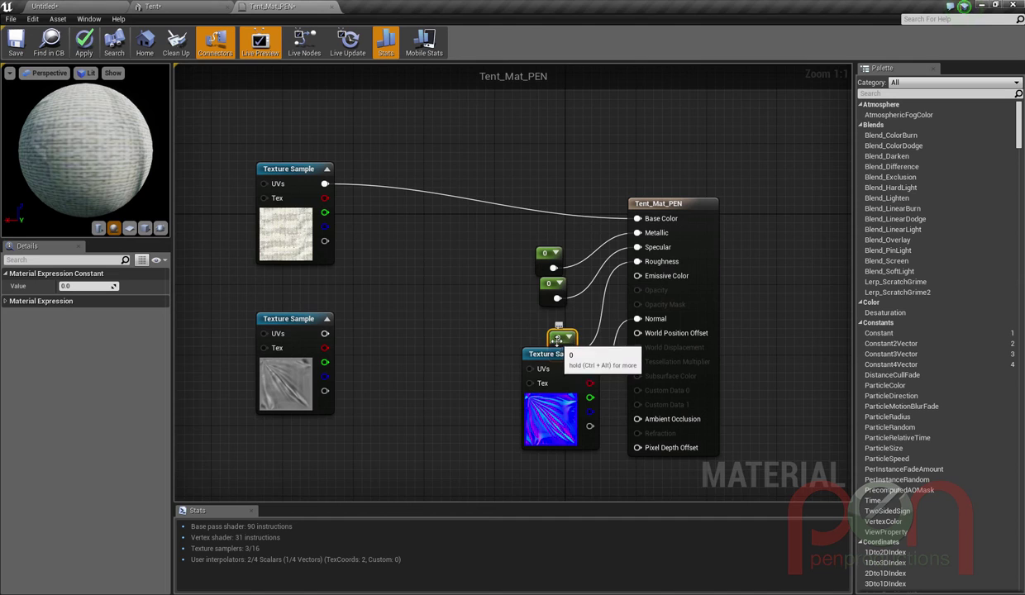
drag(559, 339, 552, 321)
click(66, 286)
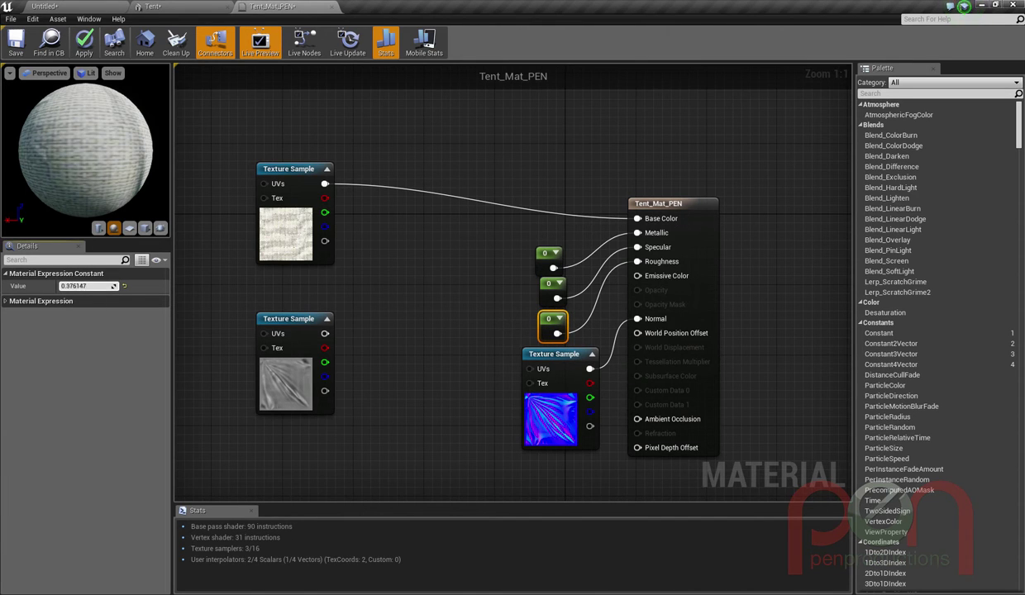
drag(81, 286, 92, 286)
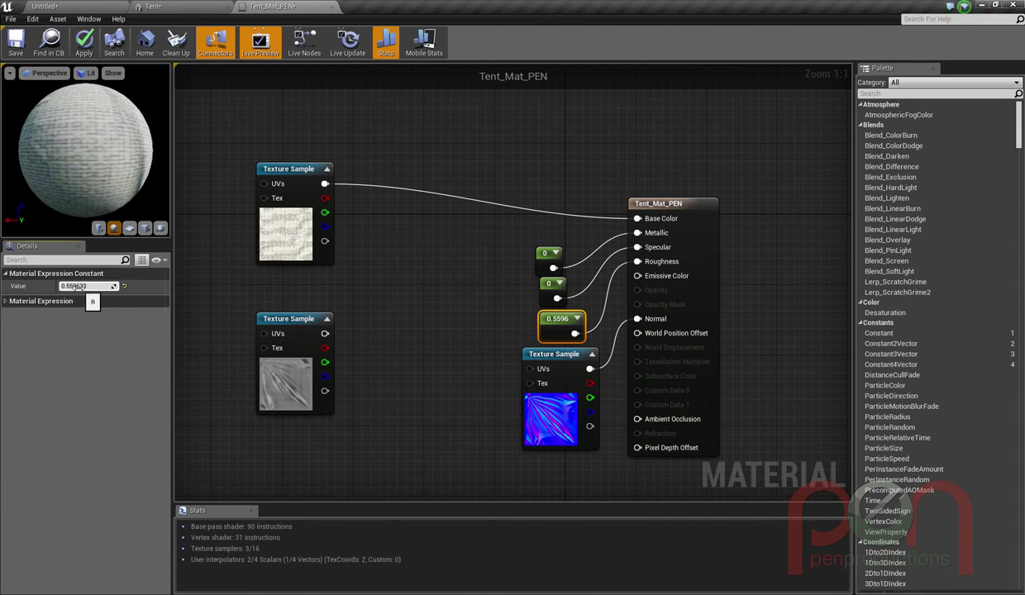
Step: Set the Roughness constant to about 0.266 and move the three constants together slightly upward beside the material node
drag(67, 286, 67, 288)
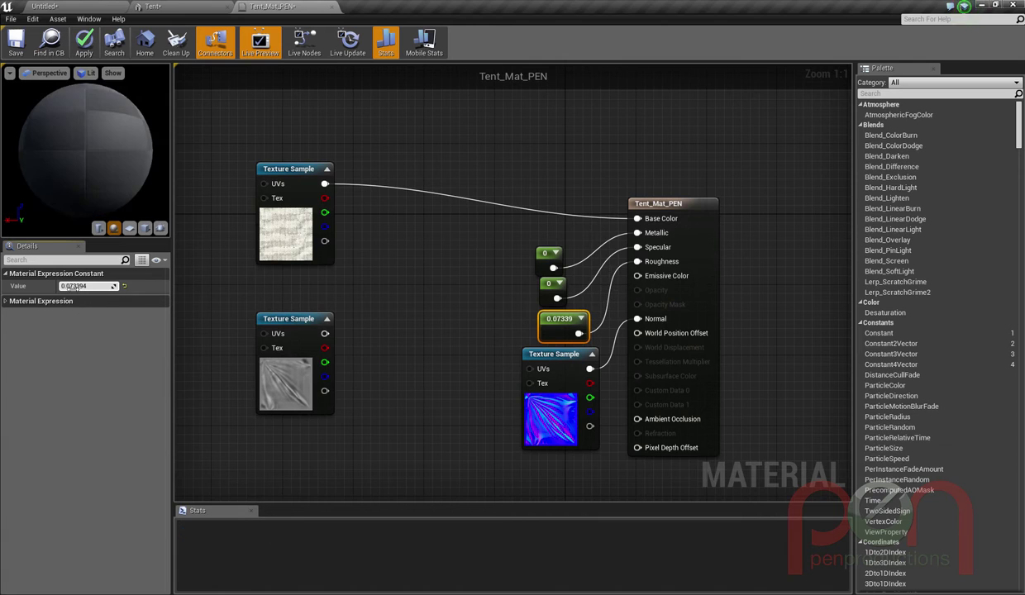
click(81, 287)
click(91, 322)
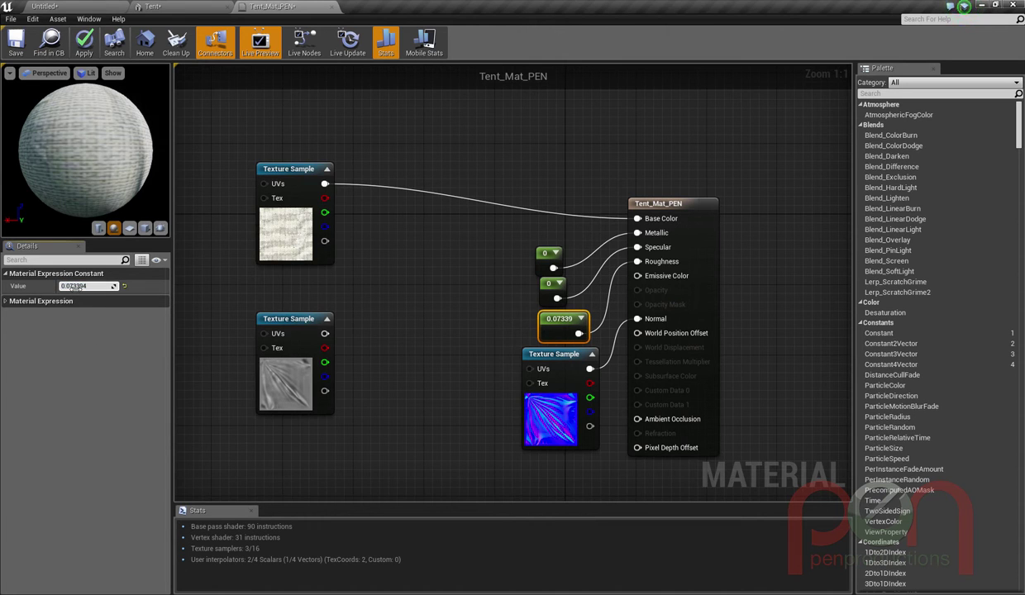
key(Return)
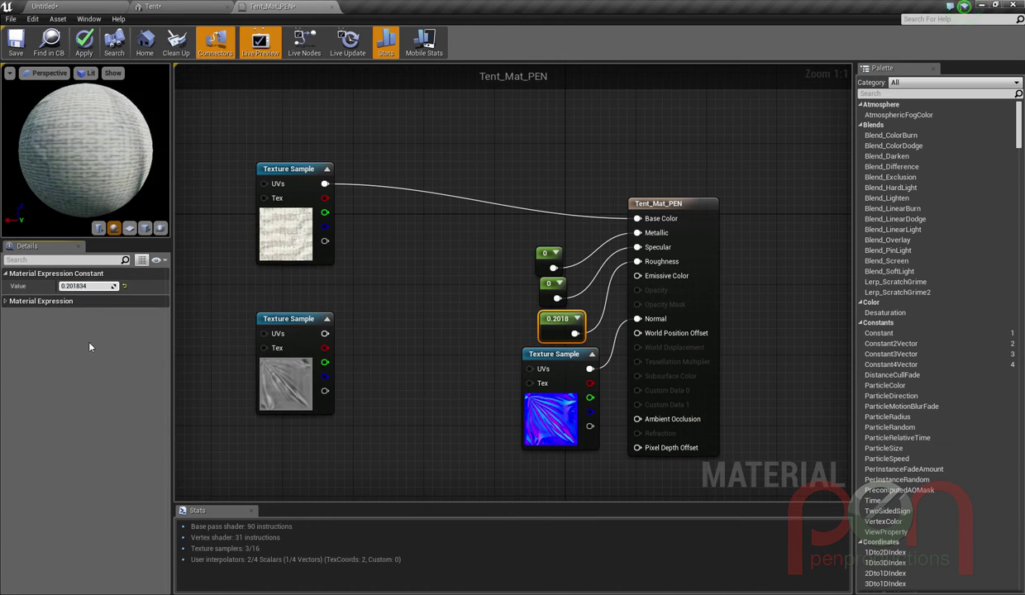
key(Return)
drag(514, 236, 561, 305)
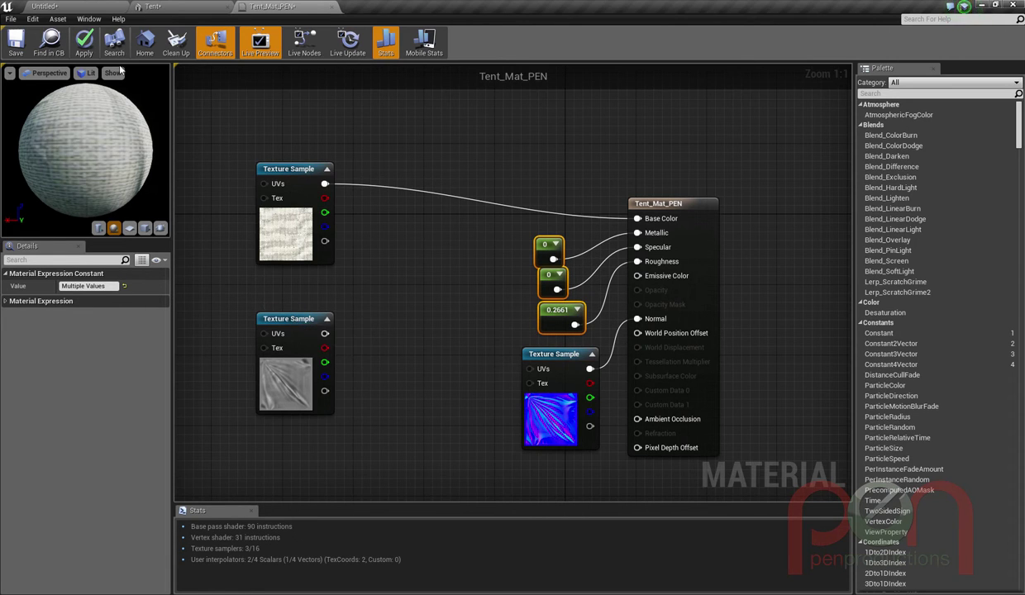
Step: Apply the material changes and assign Tent_Mat_PEN to the Tent mesh's Element 0 material slot
click(86, 48)
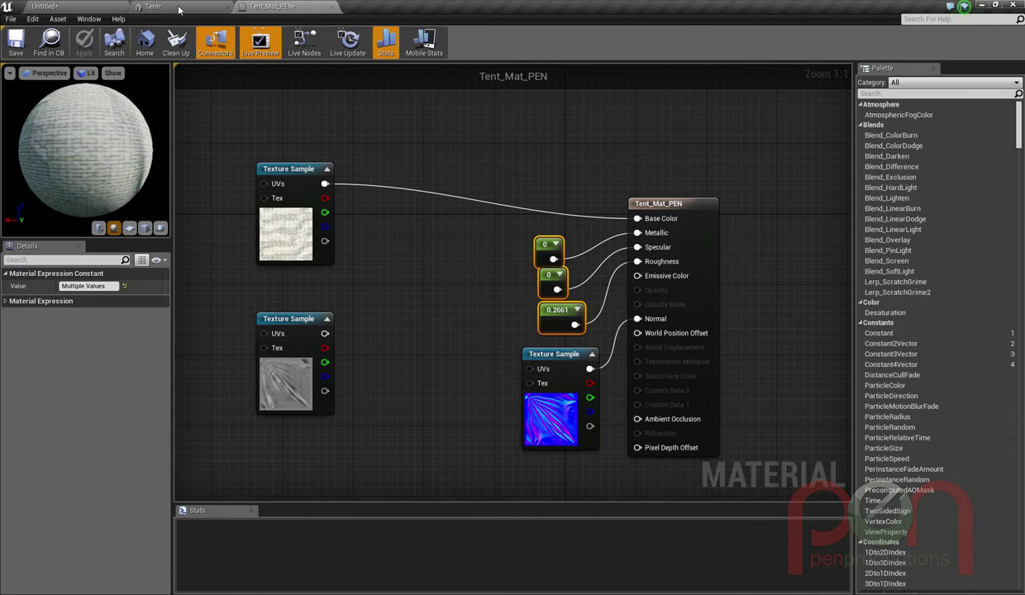
click(186, 7)
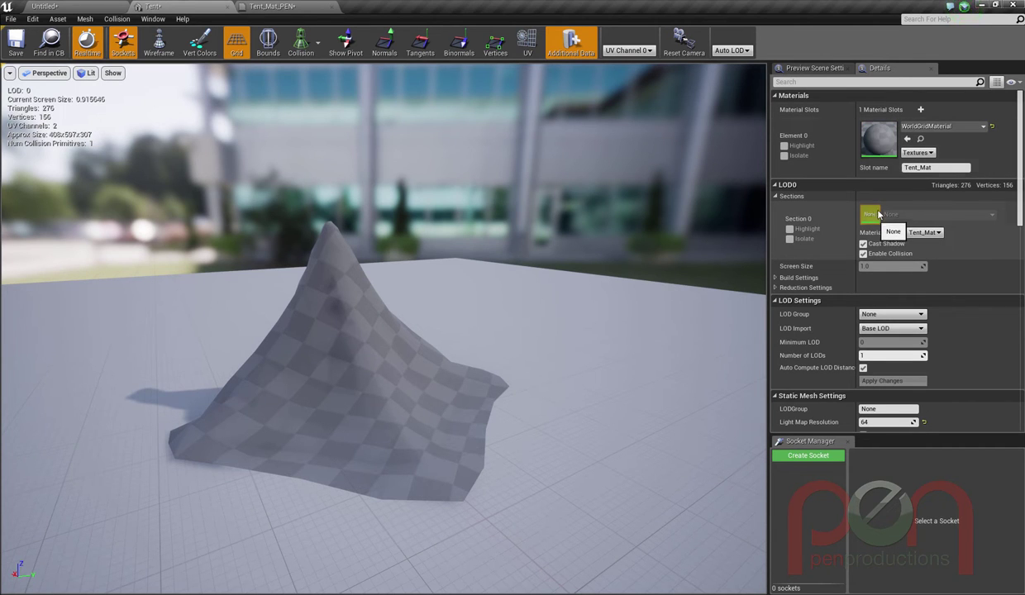
click(924, 127)
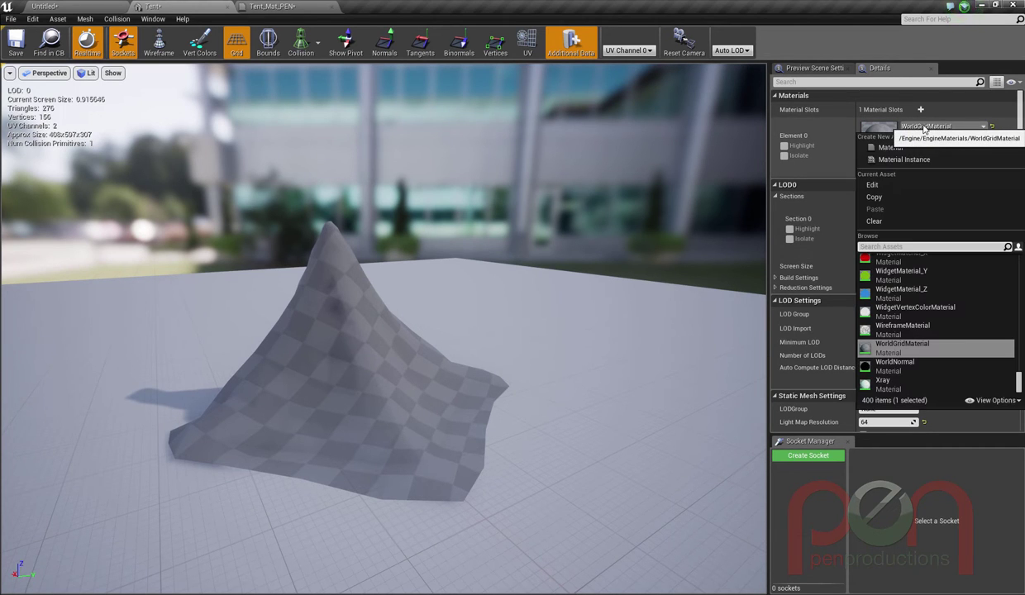
text(tent_)
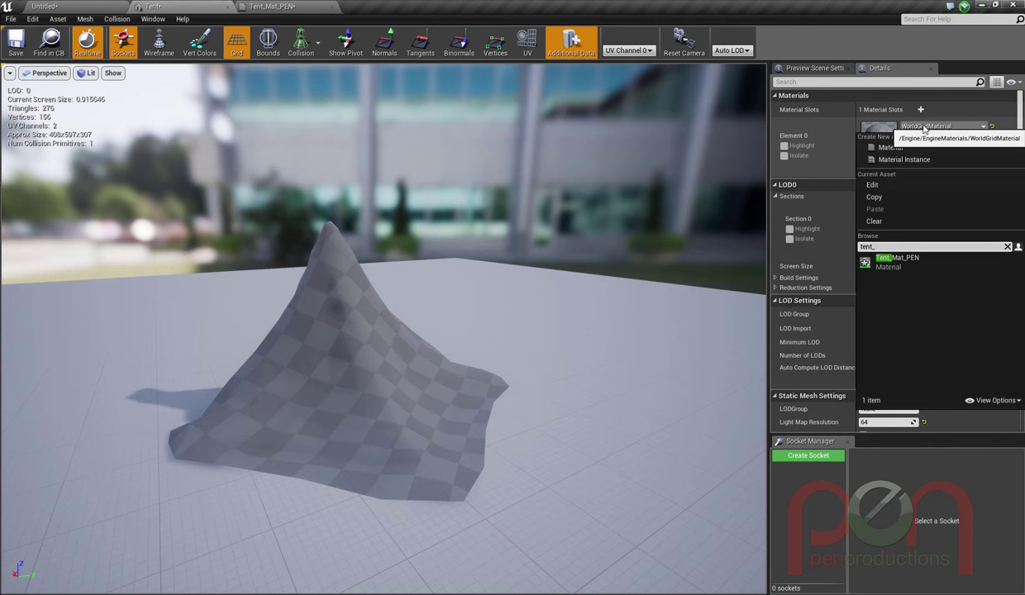
key(Return)
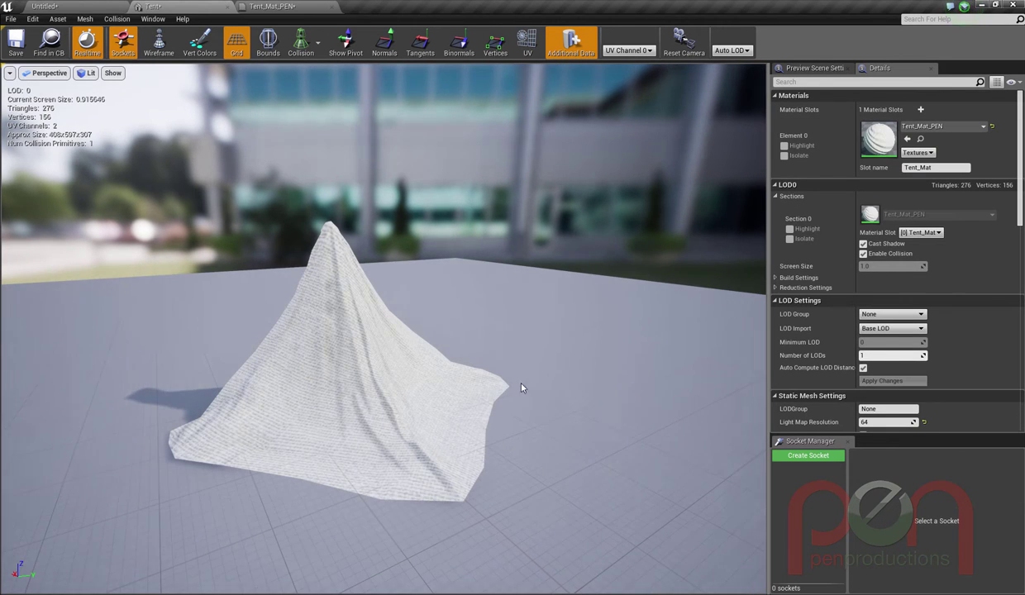
mouse_move(341, 414)
alt+mouse_down()
mouse_move(237, 481)
mouse_move(429, 424)
mouse_move(360, 416)
alt+mouse_up()
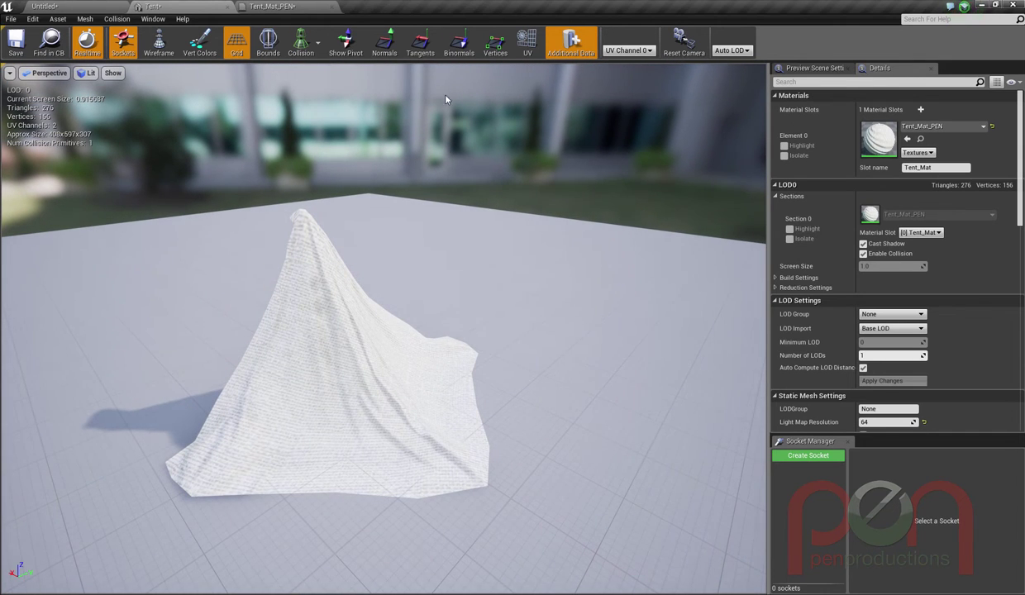
Step: In the Tent_Mat_PEN graph, add a TextureCoordinate node feeding the canvas texture sample's UVs and place it in front of that sample
click(270, 8)
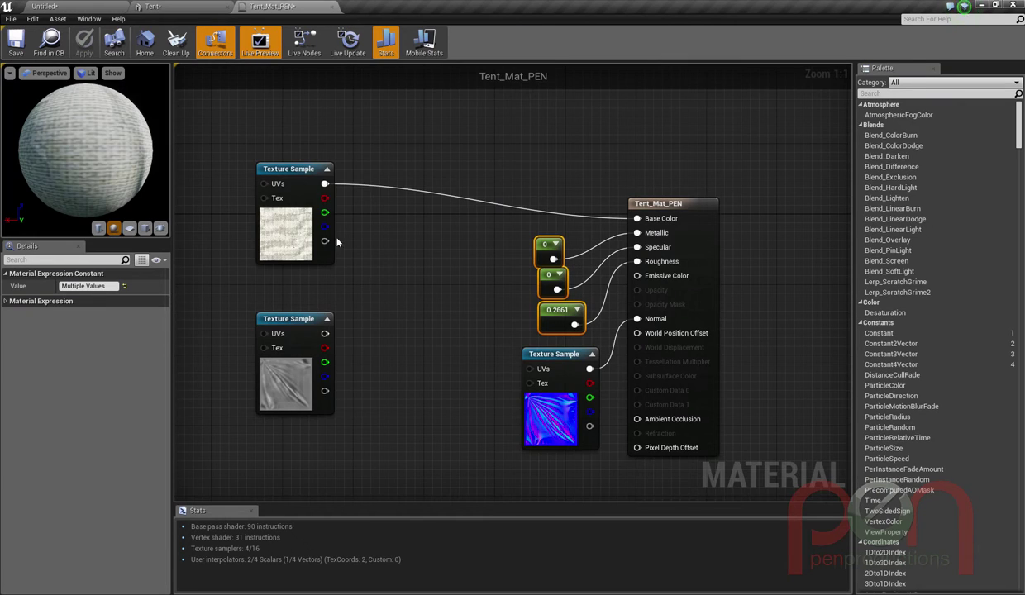
click(294, 170)
right_drag(357, 289, 442, 250)
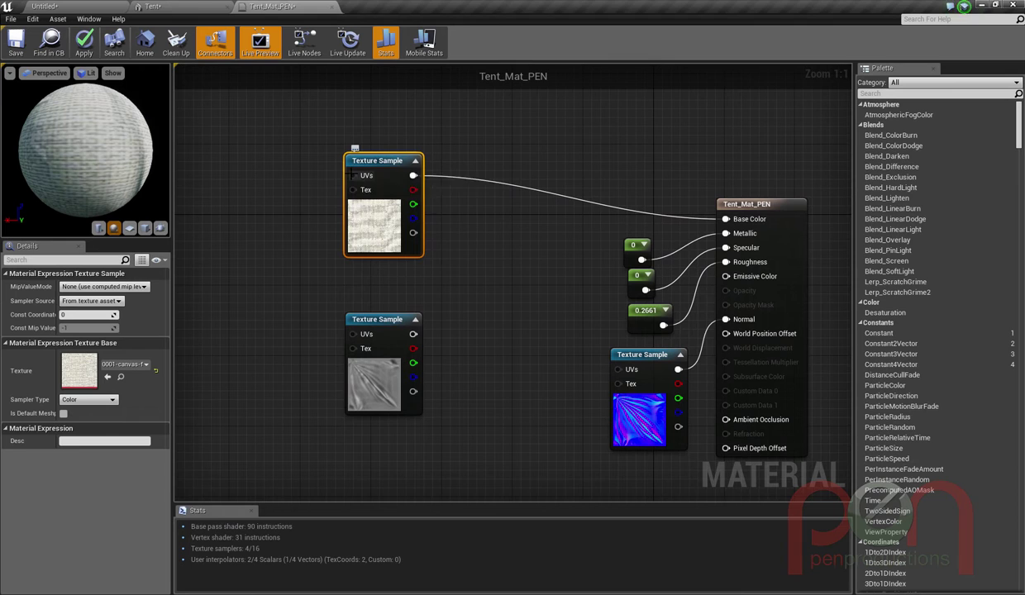
drag(353, 175, 283, 188)
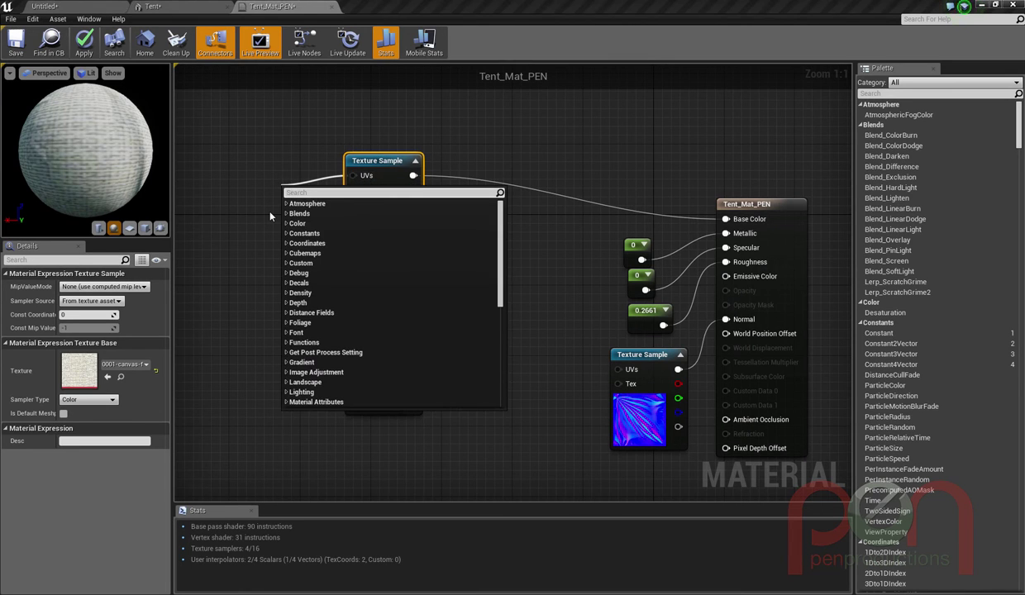
text(coor)
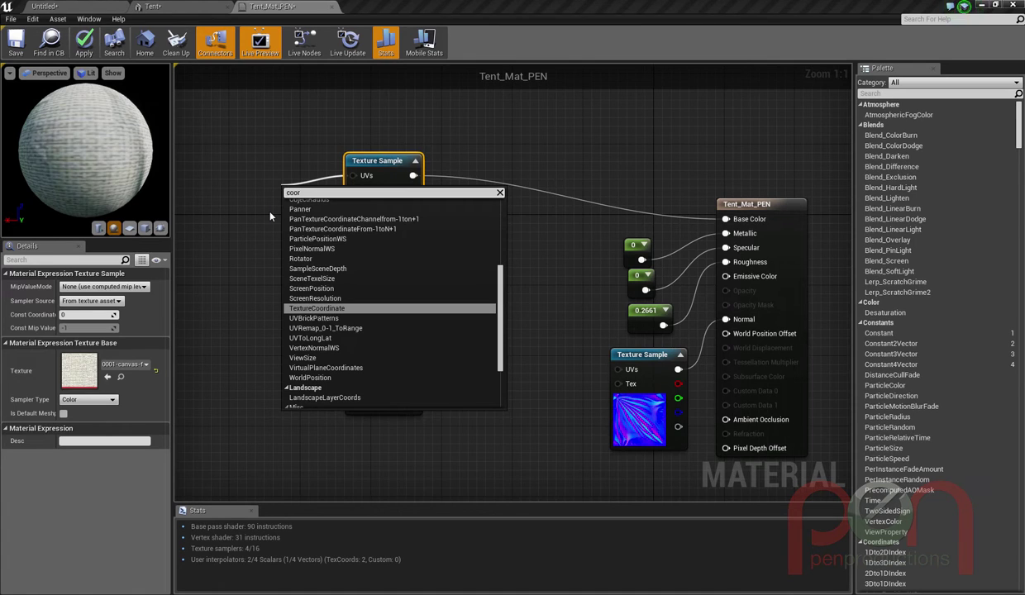
key(Return)
drag(291, 190, 251, 183)
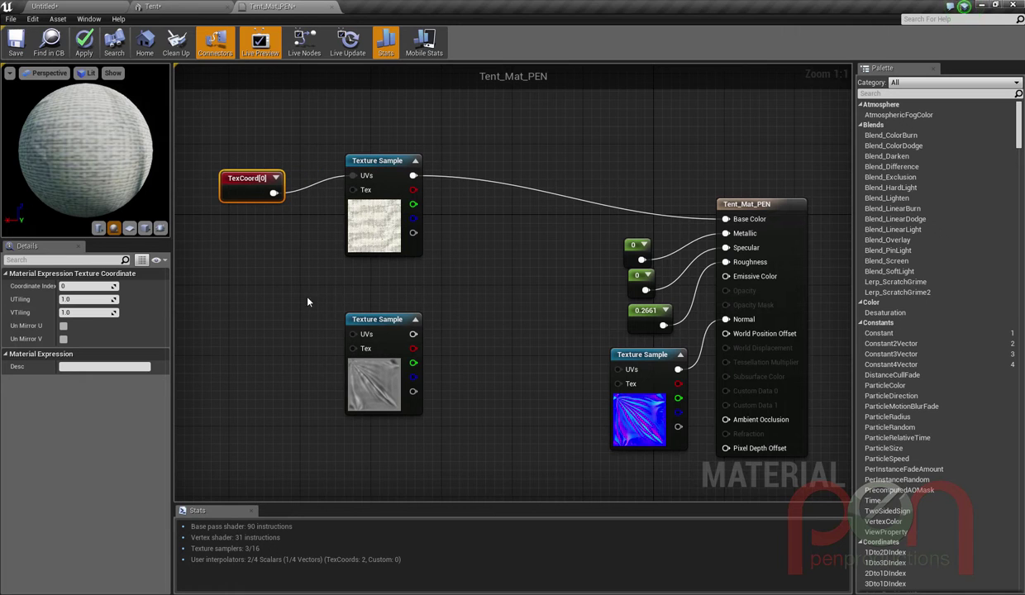
Step: Move the TexCoord node farther from the canvas texture sample and add a Multiply node near them
drag(243, 177, 234, 177)
right_drag(480, 278, 523, 278)
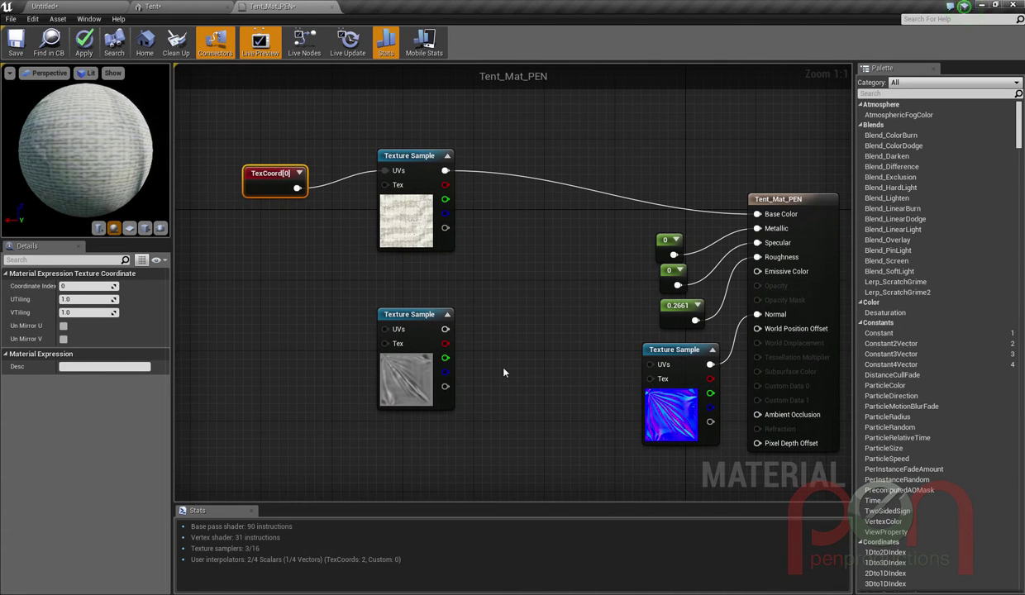
drag(273, 180, 256, 180)
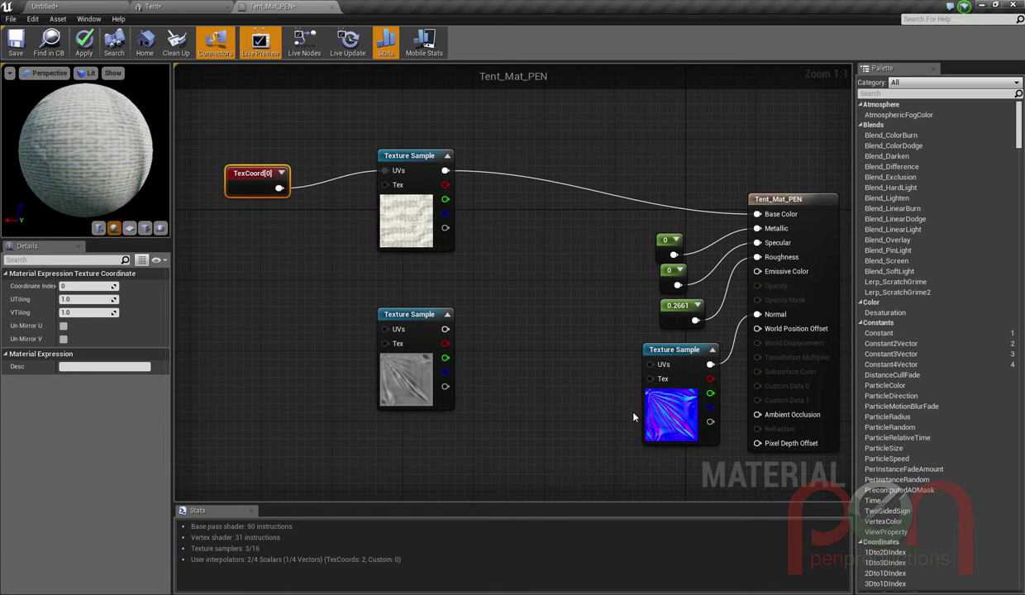
drag(246, 177, 229, 175)
right_click(285, 236)
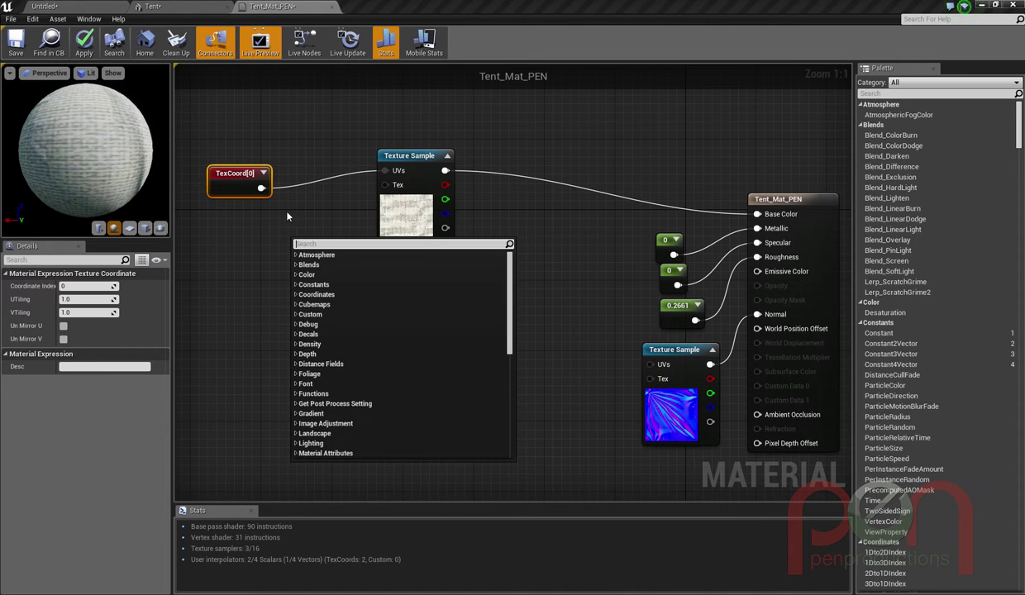
text(mult)
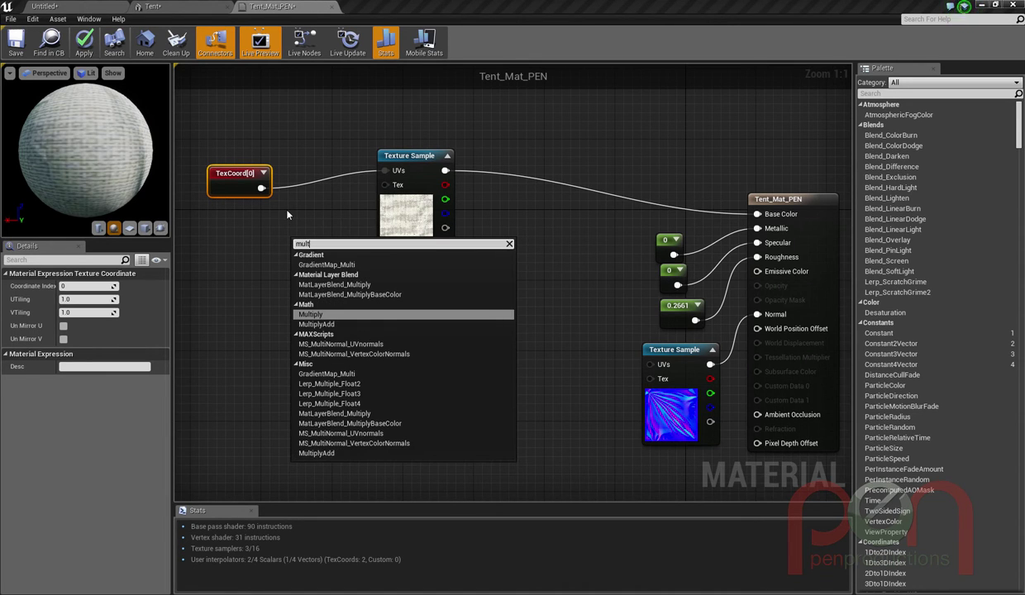
key(Return)
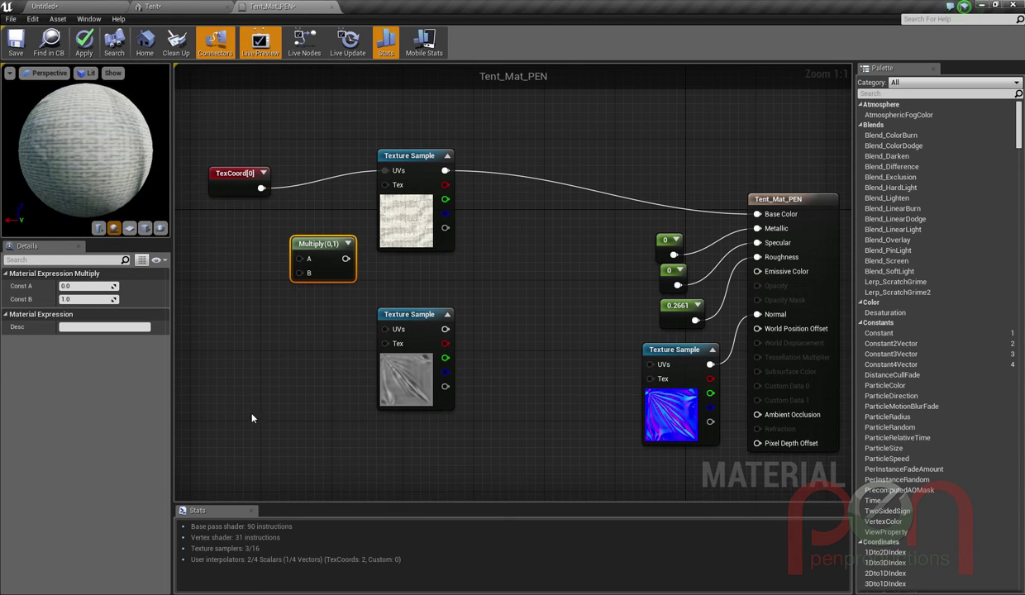
key(ctrl+v)
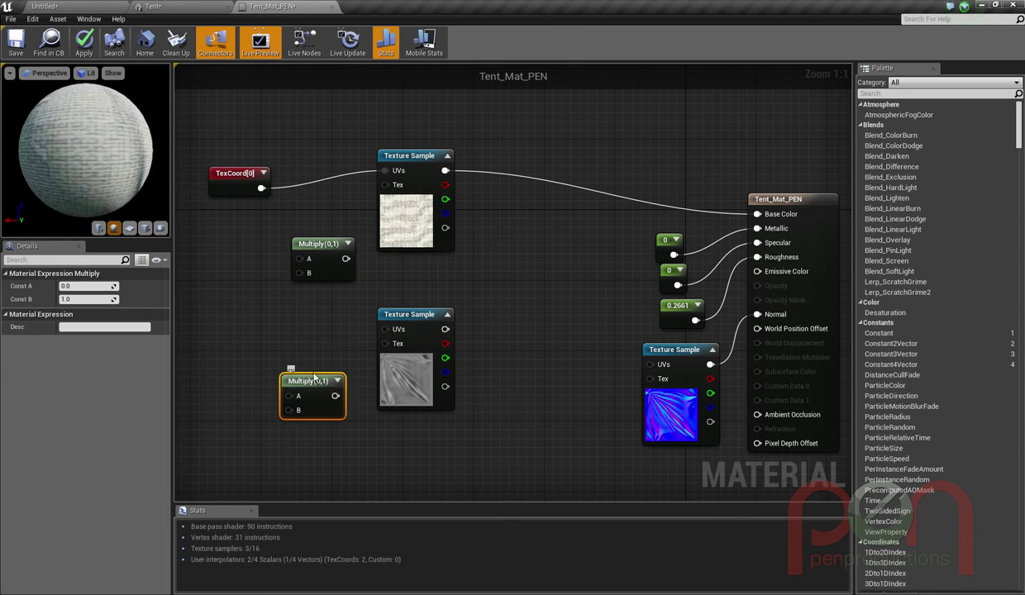
key(Delete)
drag(312, 243, 309, 217)
right_click(292, 287)
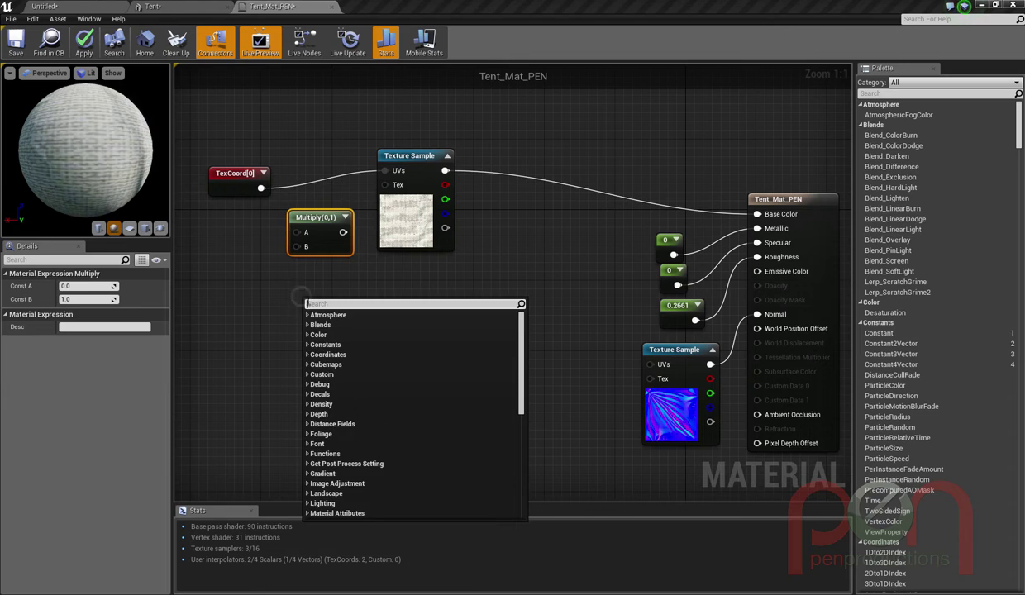
click(292, 281)
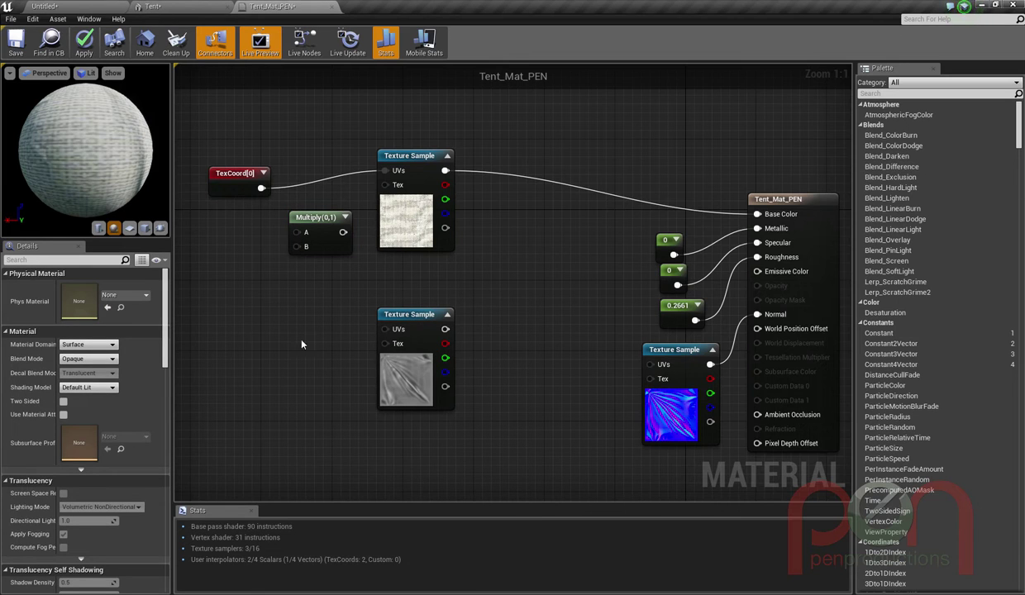
key(ctrl+v)
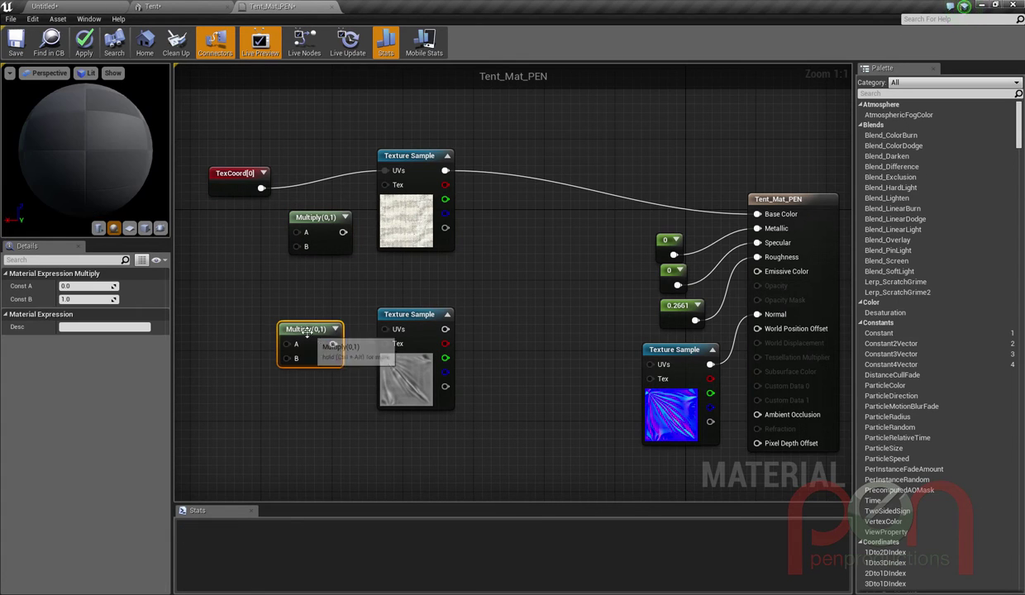
key(Delete)
Step: Route the TexCoord through the Multiply node's A input into the canvas texture sample's UVs, placing the Multiply between them
drag(304, 217, 384, 171)
drag(337, 207, 336, 189)
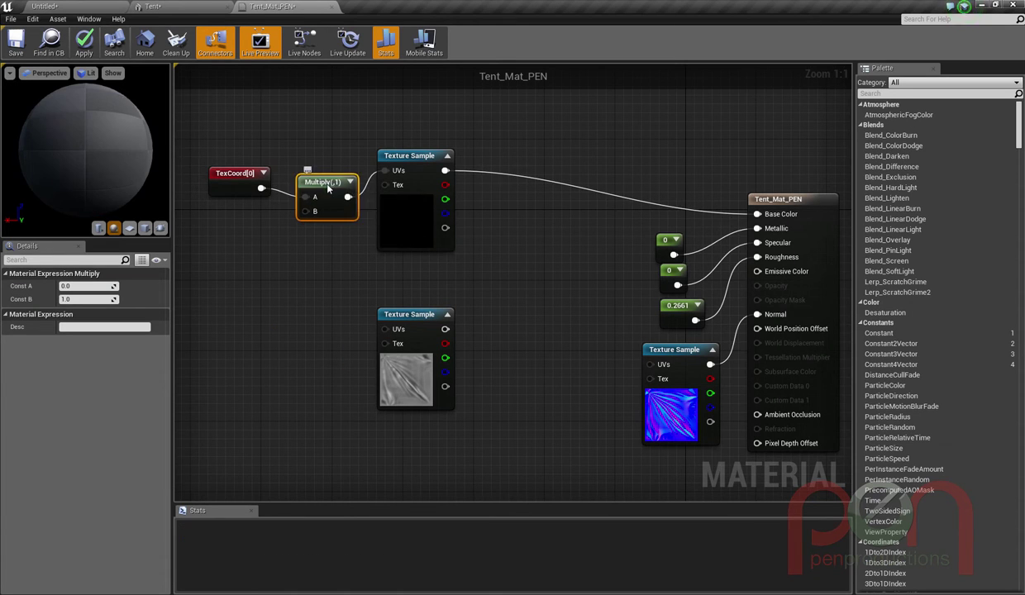
click(232, 176)
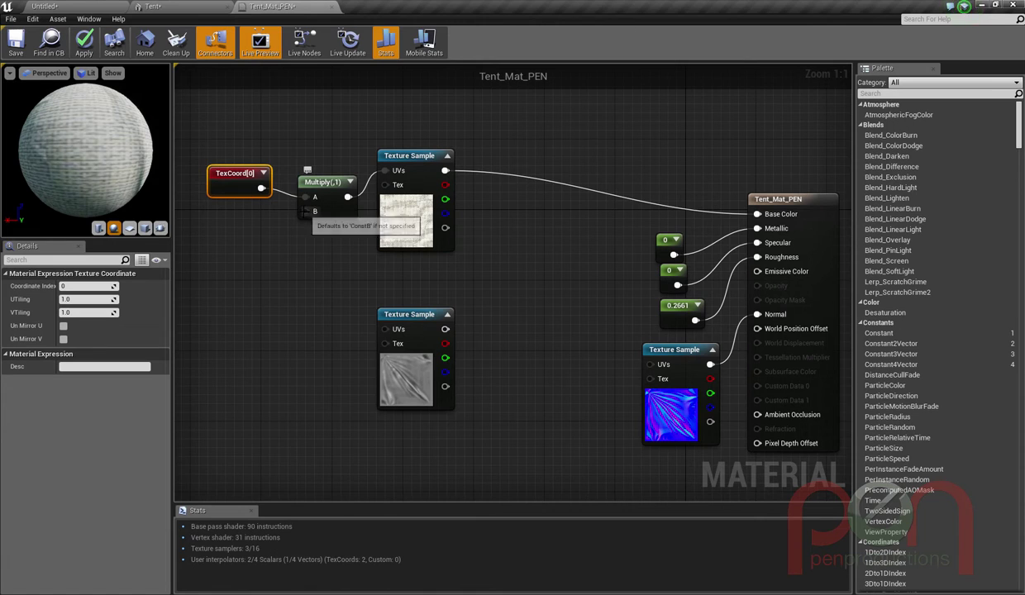
Step: Feed the Multiply node's B input with a new Constant node, place it under the TexCoord and set its value to 1
drag(305, 211, 266, 234)
text(con)
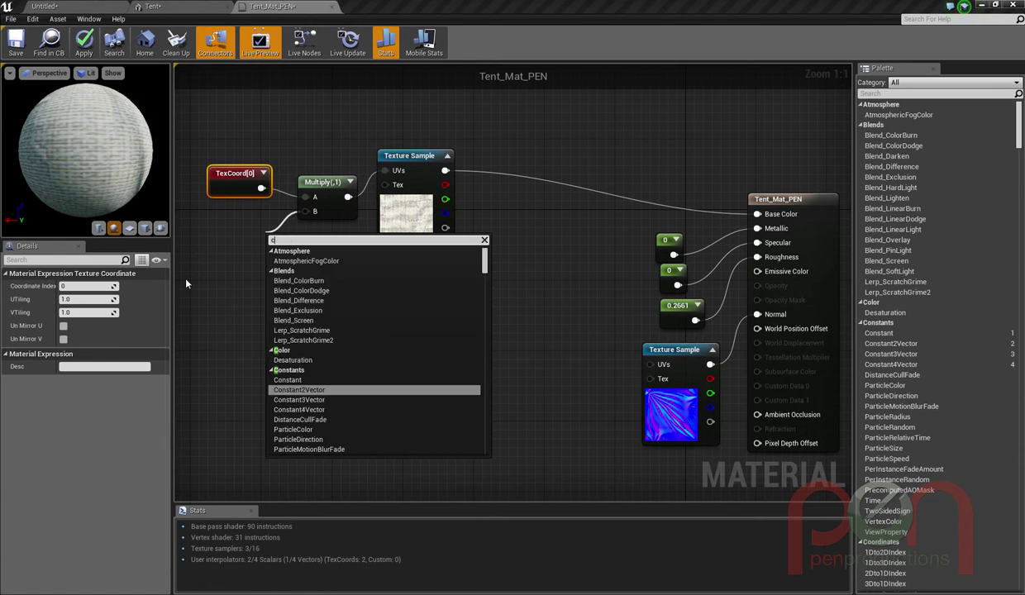
key(Return)
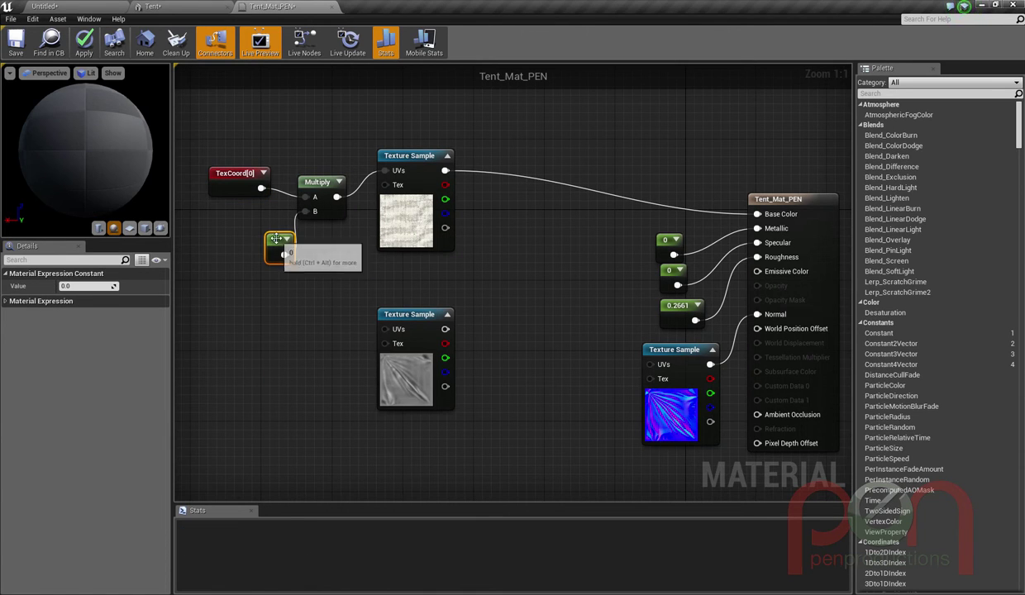
drag(279, 248, 240, 234)
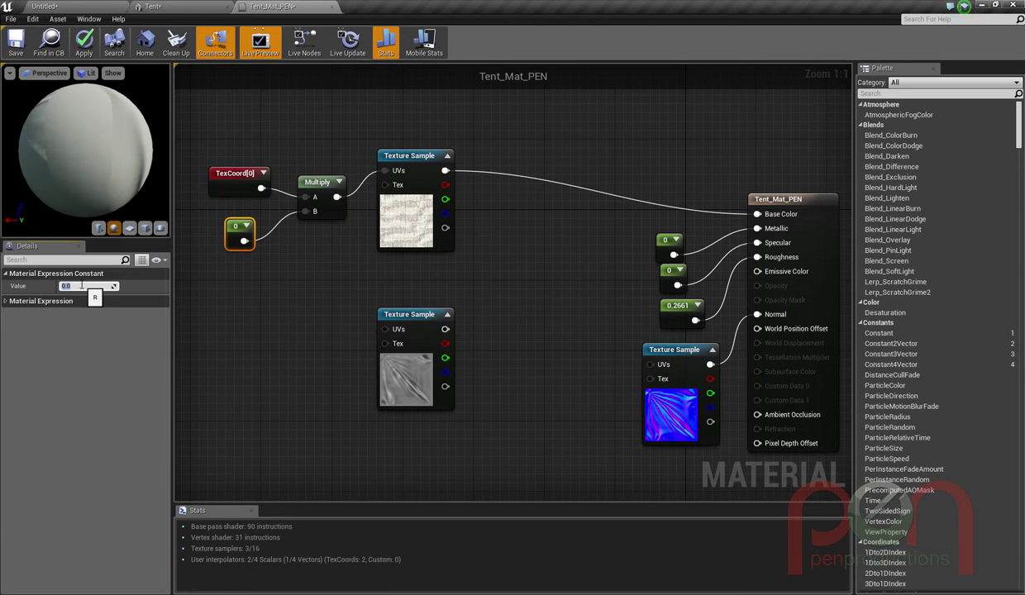
text(1)
key(Return)
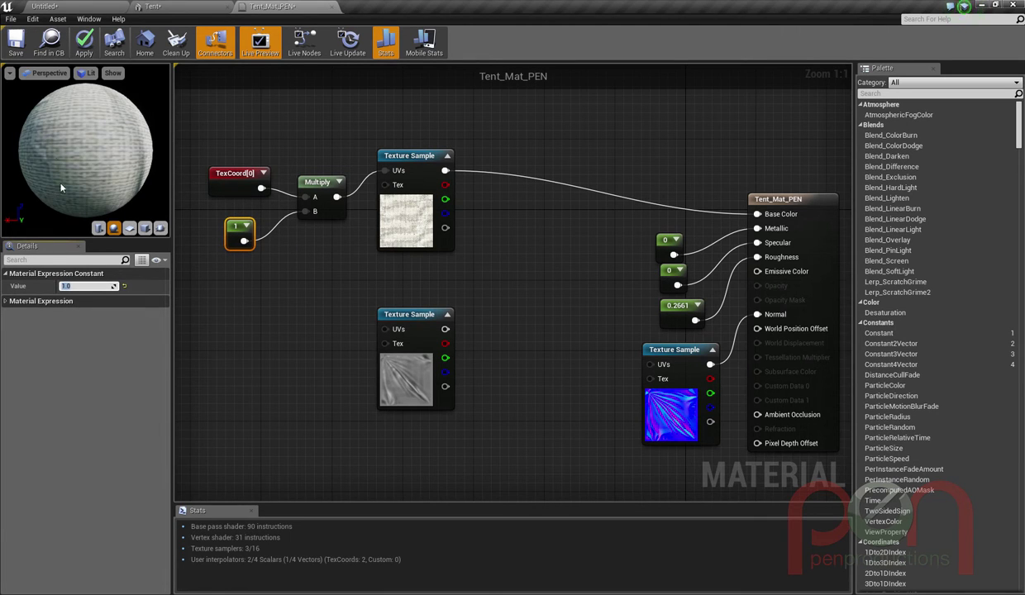
Step: Convert the tiling constant to a parameter named "Convas Tiling" in the group "Tent Settings"
right_click(237, 231)
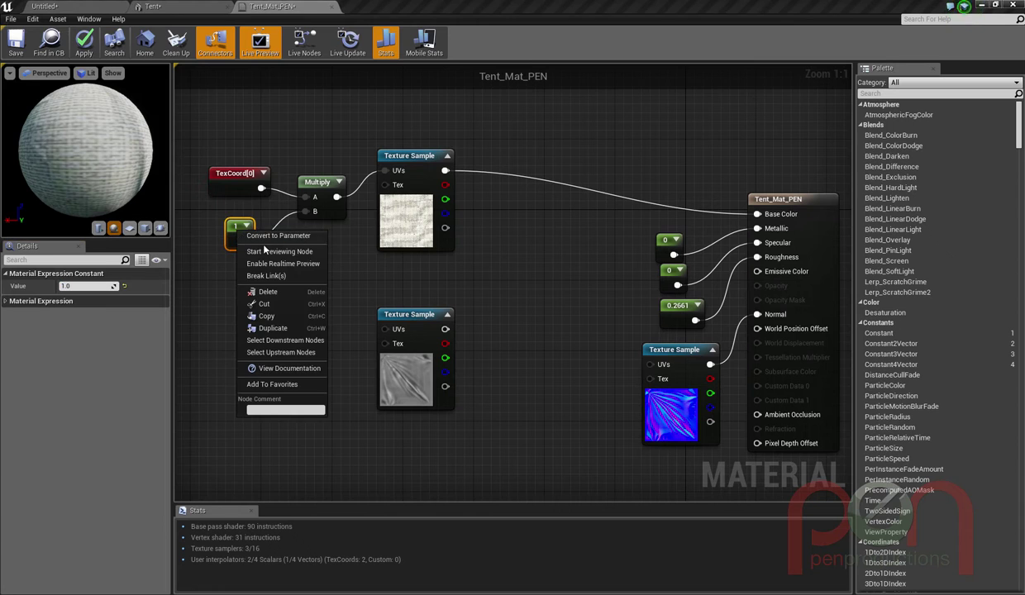
click(267, 236)
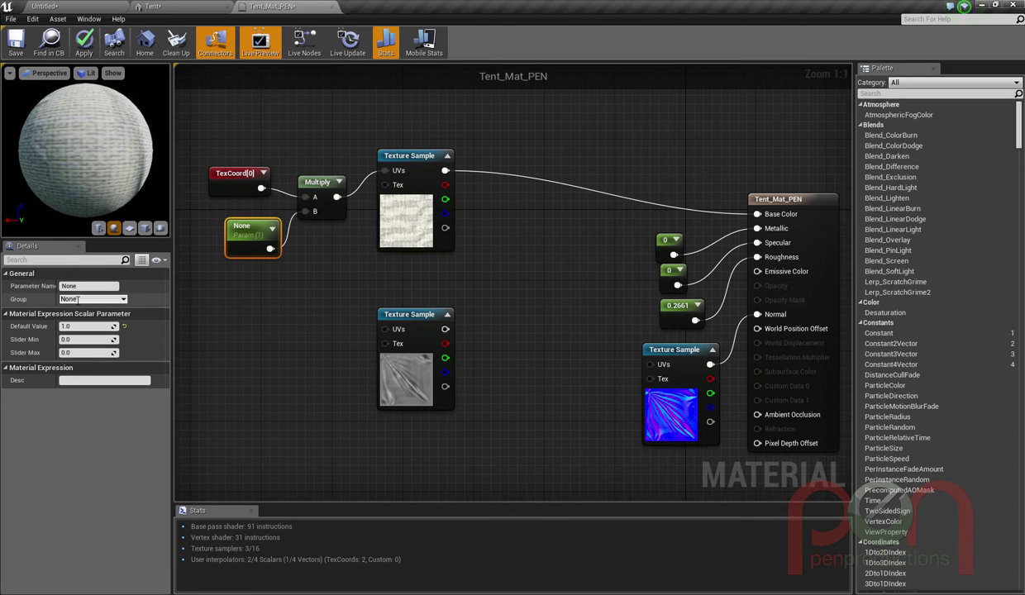
click(86, 290)
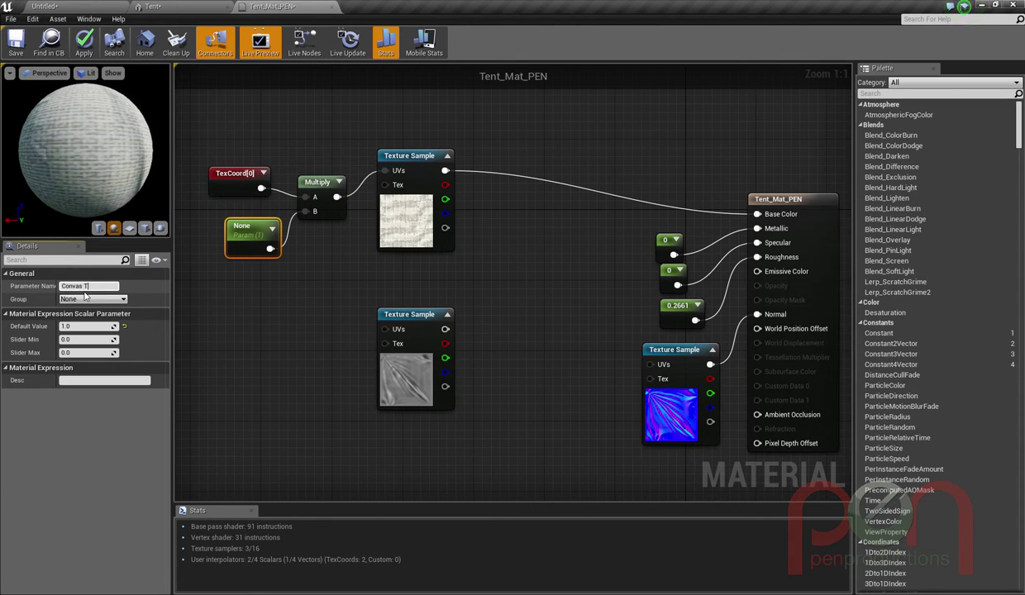
key(Return)
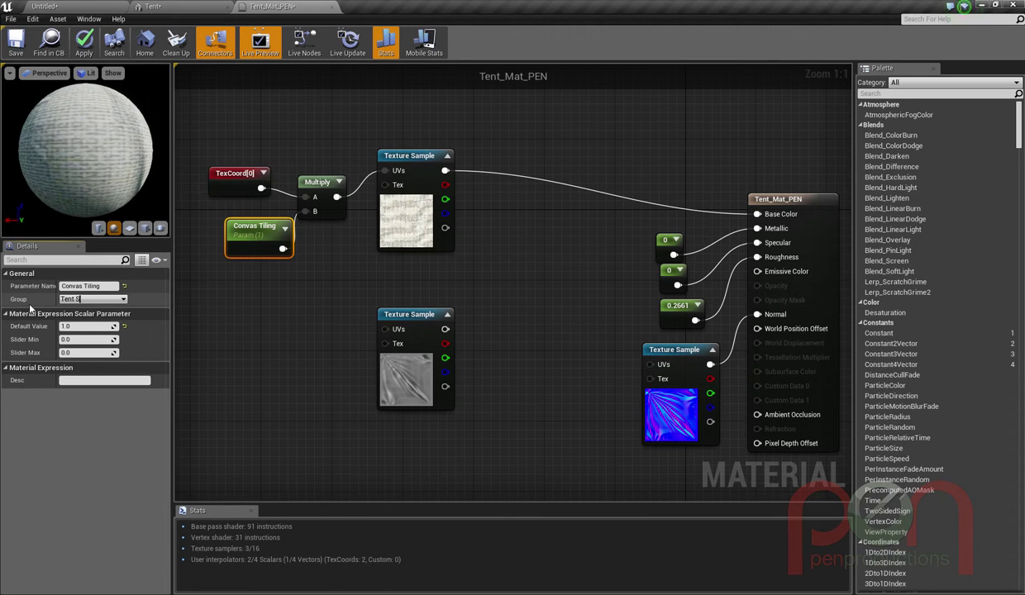
key(Return)
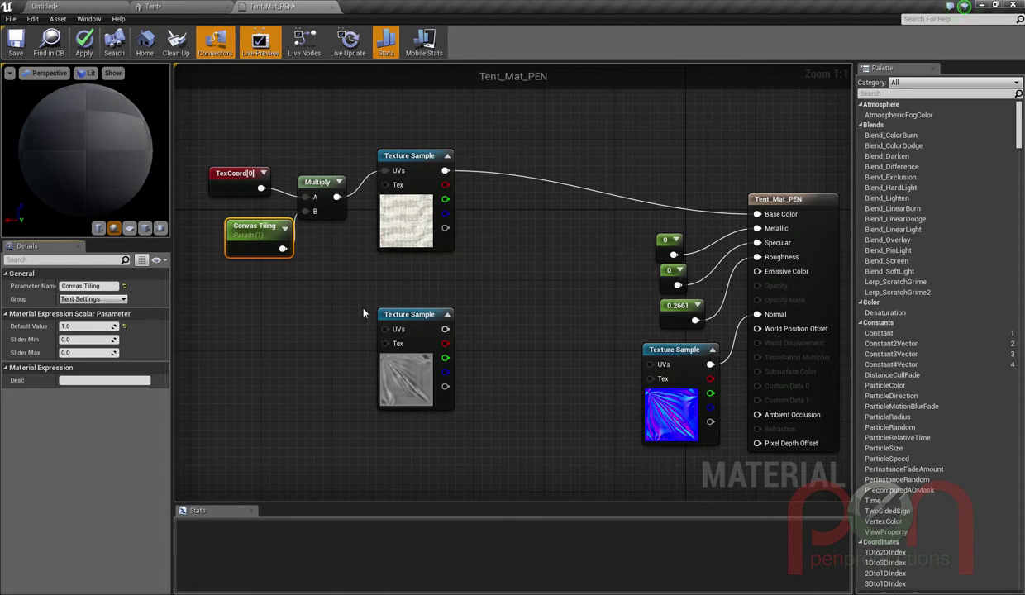
Step: Line up the TexCoord, Convas Tiling and Multiply nodes with the canvas texture sample's UVs input
drag(250, 231, 230, 232)
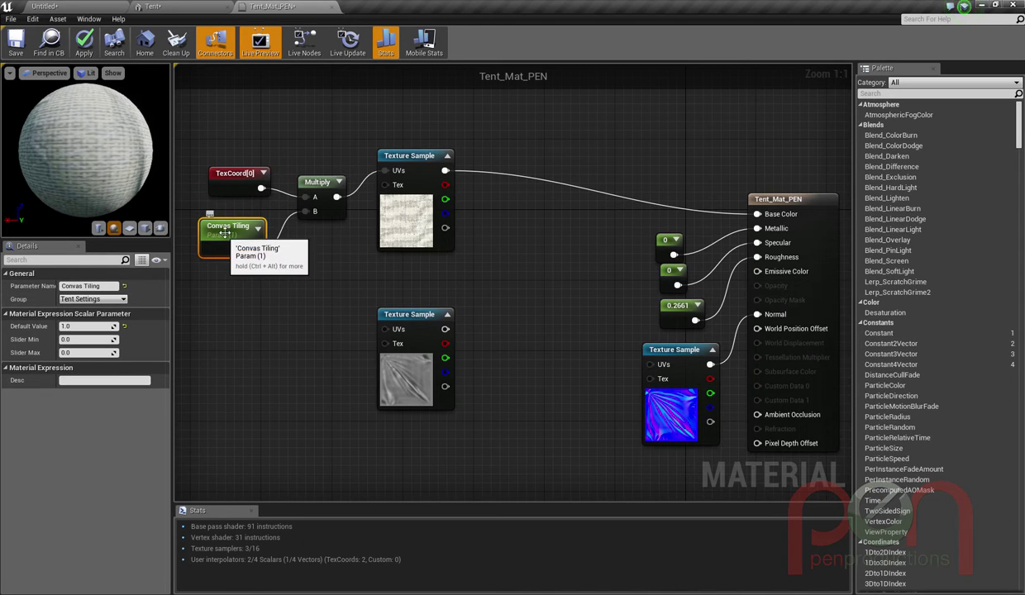
drag(236, 240, 236, 231)
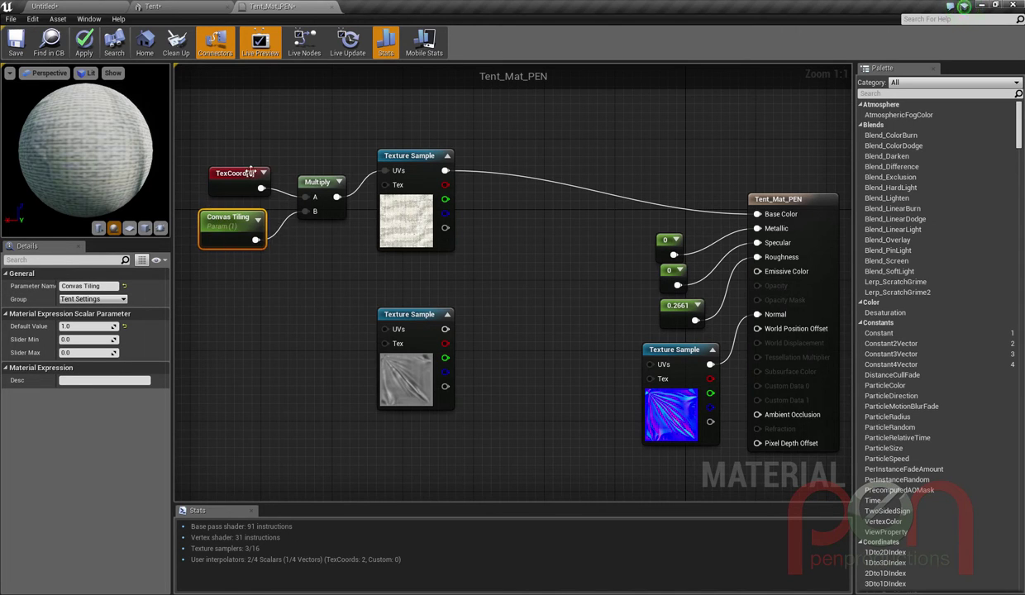
drag(214, 142, 305, 164)
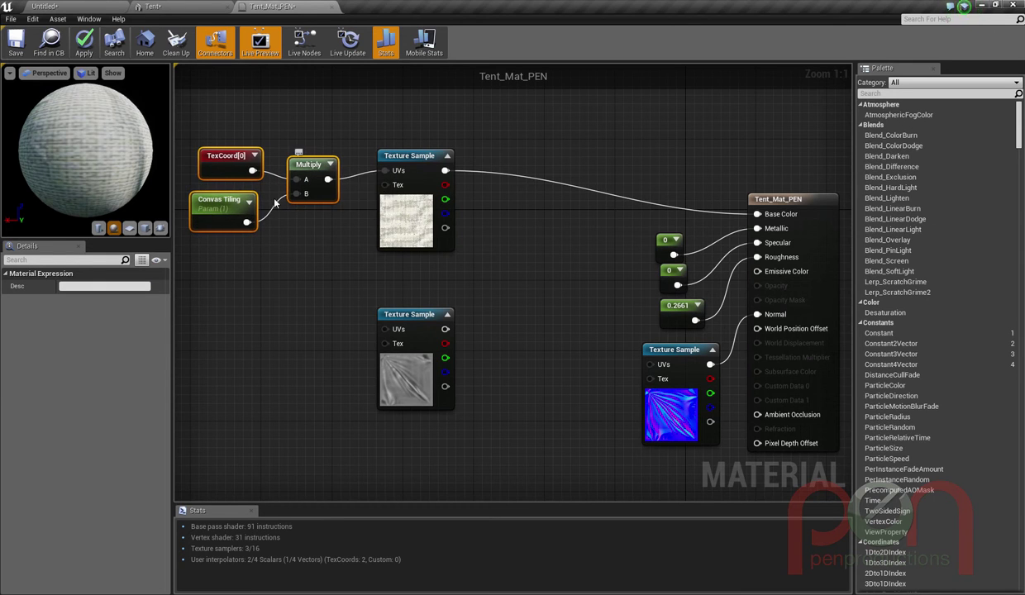
click(419, 168)
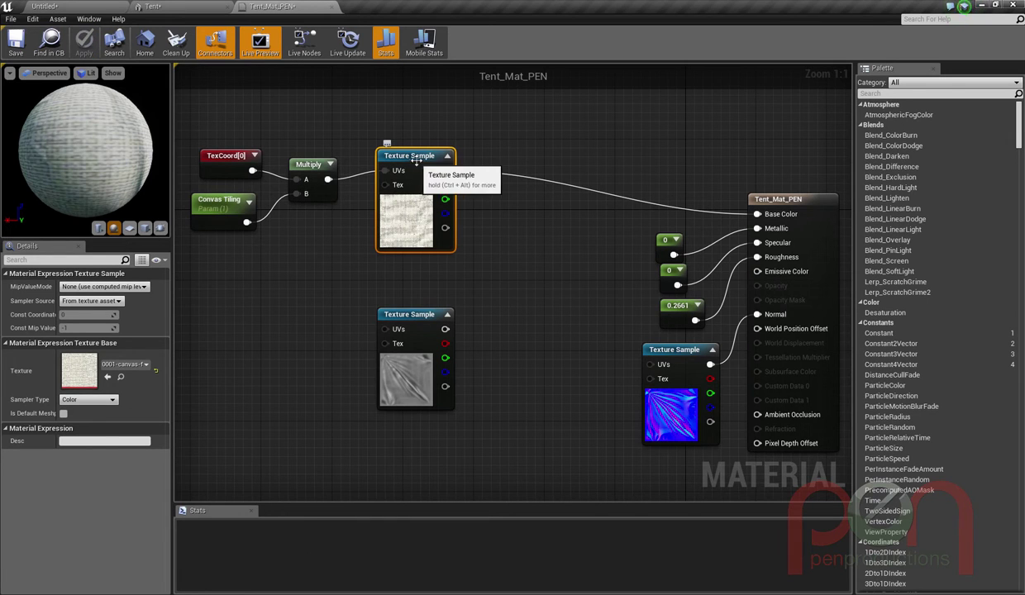
drag(412, 155, 412, 164)
Step: Move the canvas texture sample and its tiling nodes up together to free space above the wrinkle texture sample
right_drag(539, 292, 573, 334)
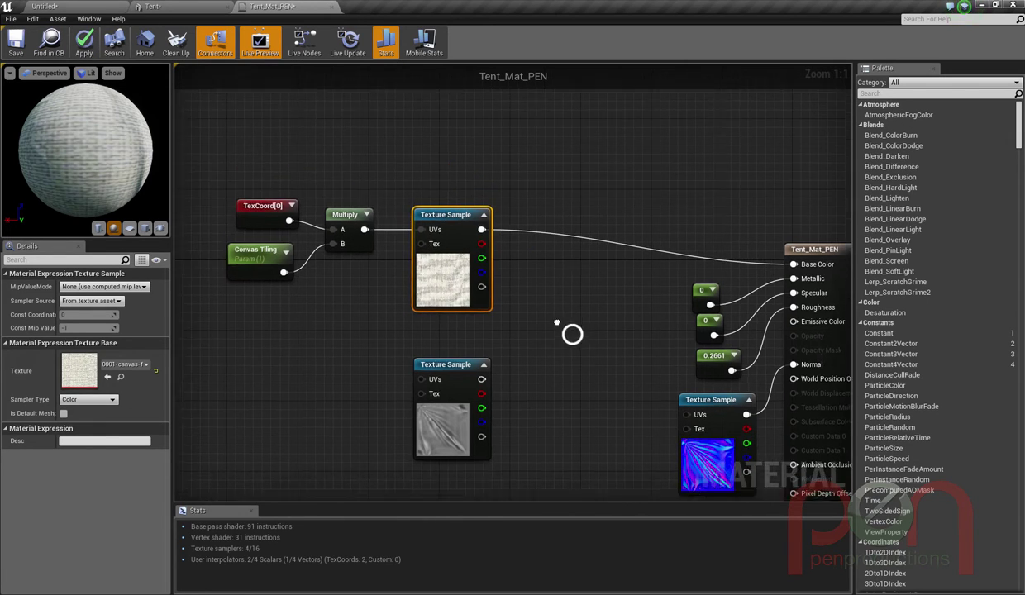
scroll(579, 314, down, 2)
drag(269, 174, 505, 321)
drag(469, 236, 470, 169)
Step: Add a Noise node and place it just above and beside the wrinkle texture sample
click(480, 278)
right_click(479, 278)
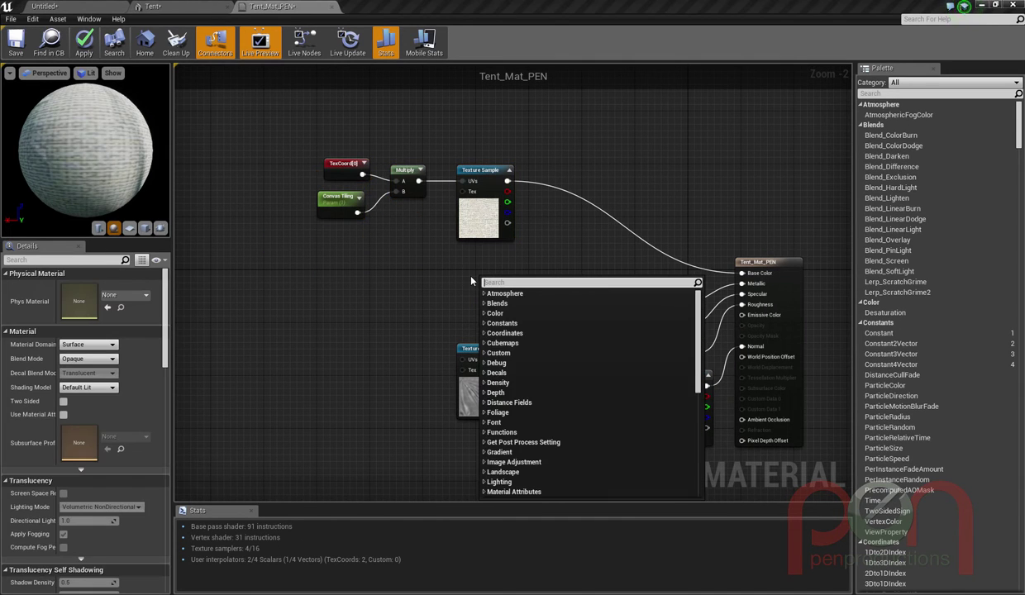
text(noise)
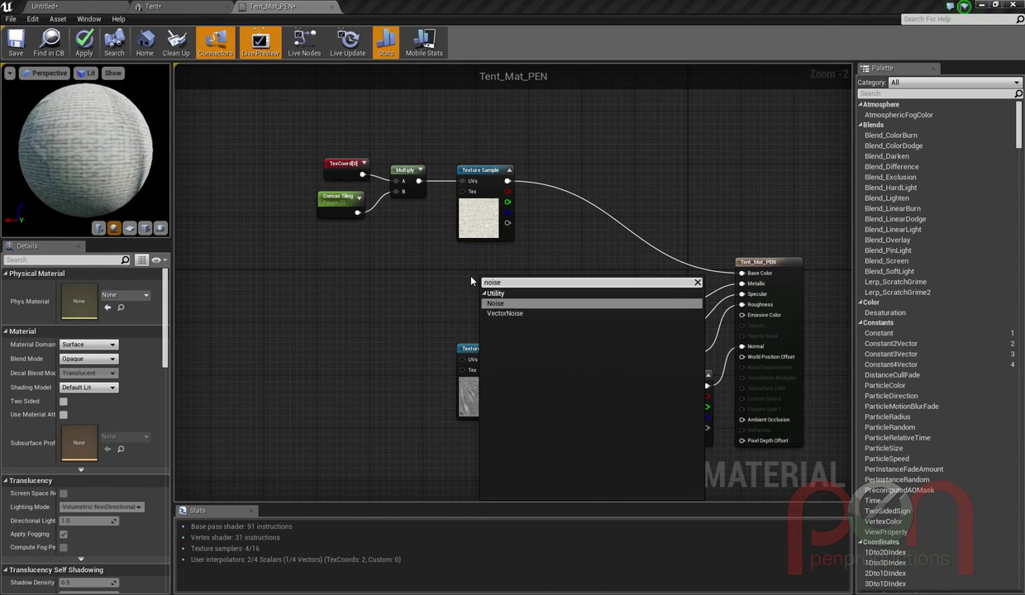
key(Return)
drag(504, 282, 480, 265)
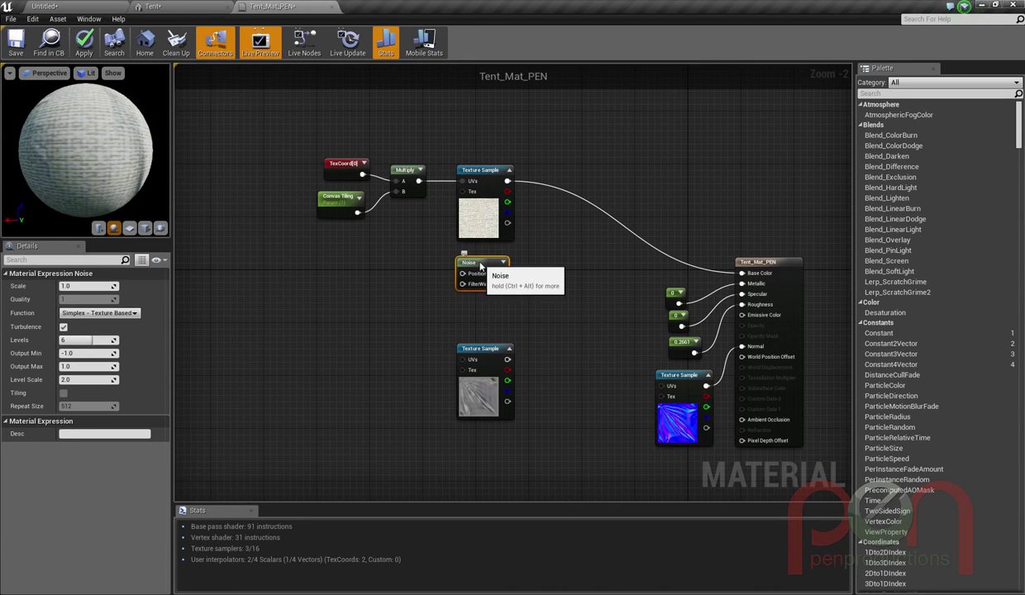
drag(483, 260, 423, 306)
Step: Add a Constant3Vector node and place it under the canvas texture sample after shifting the canvas node group higher
right_click(455, 269)
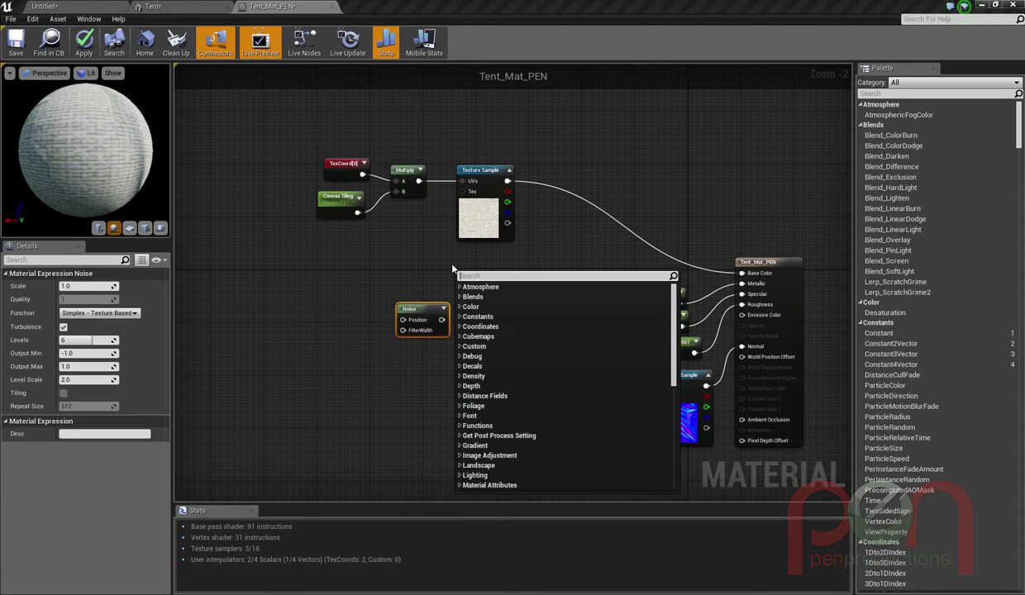
text(con)
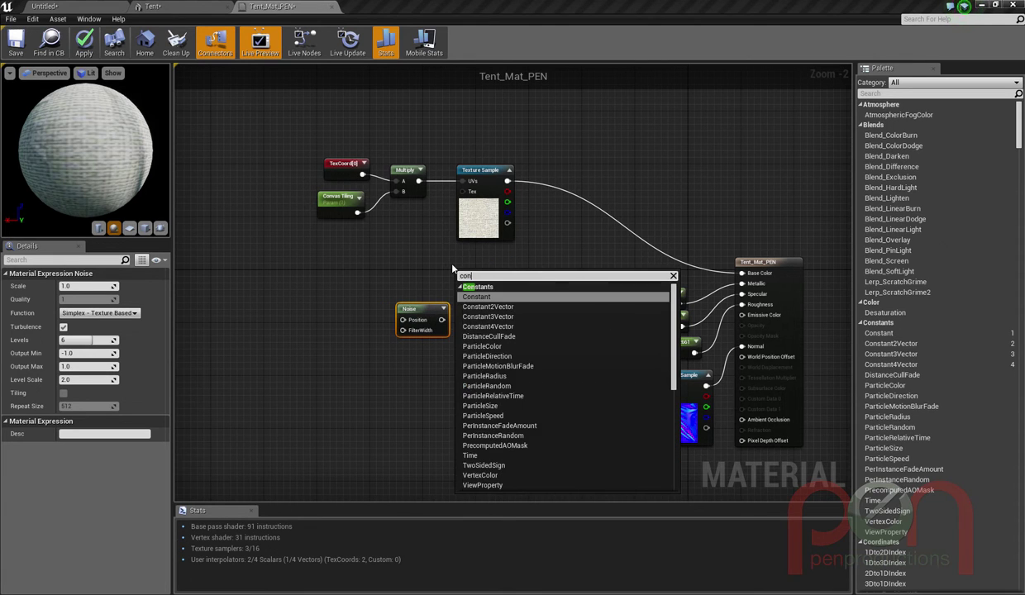
click(490, 318)
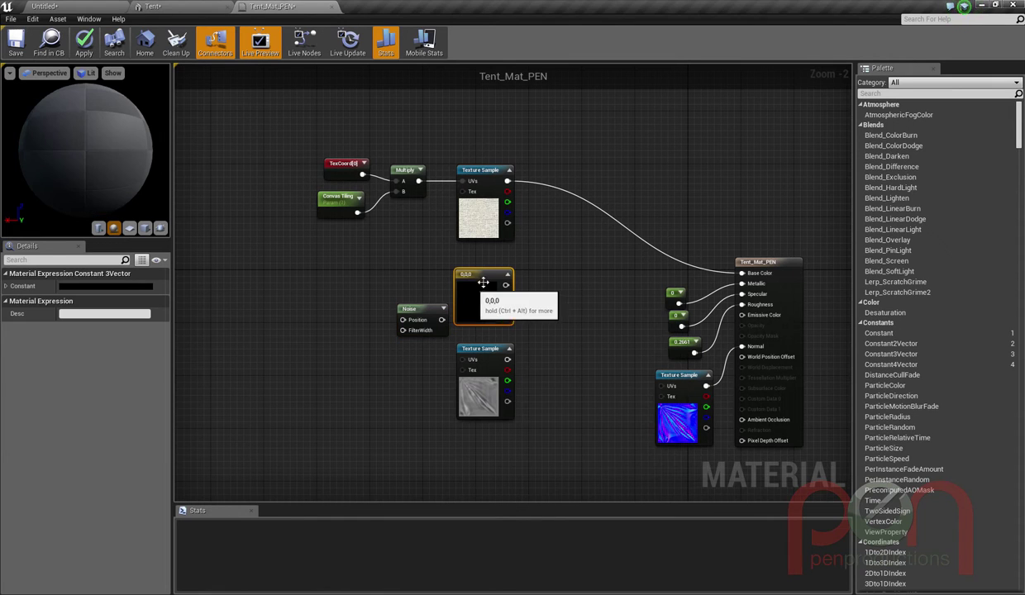
drag(277, 126, 519, 244)
drag(471, 220, 471, 154)
drag(476, 275, 475, 199)
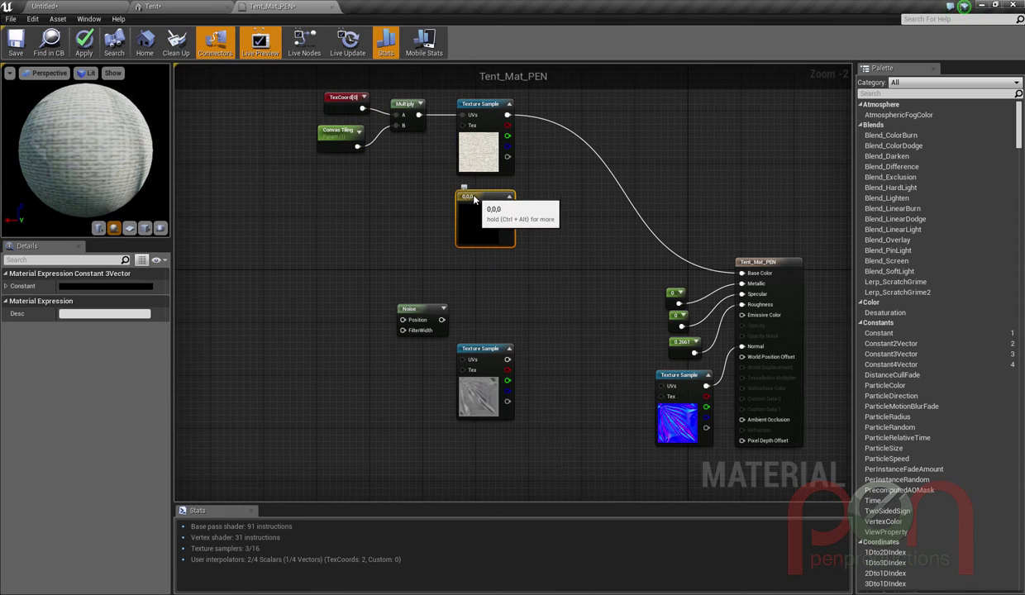
Step: Set the Constant3Vector's colour to dark brown with R 0.075, G 0.027681 and B 0.0
double_click(469, 225)
drag(564, 321, 589, 341)
click(644, 316)
drag(644, 317, 644, 355)
drag(625, 273, 624, 266)
drag(636, 356, 632, 368)
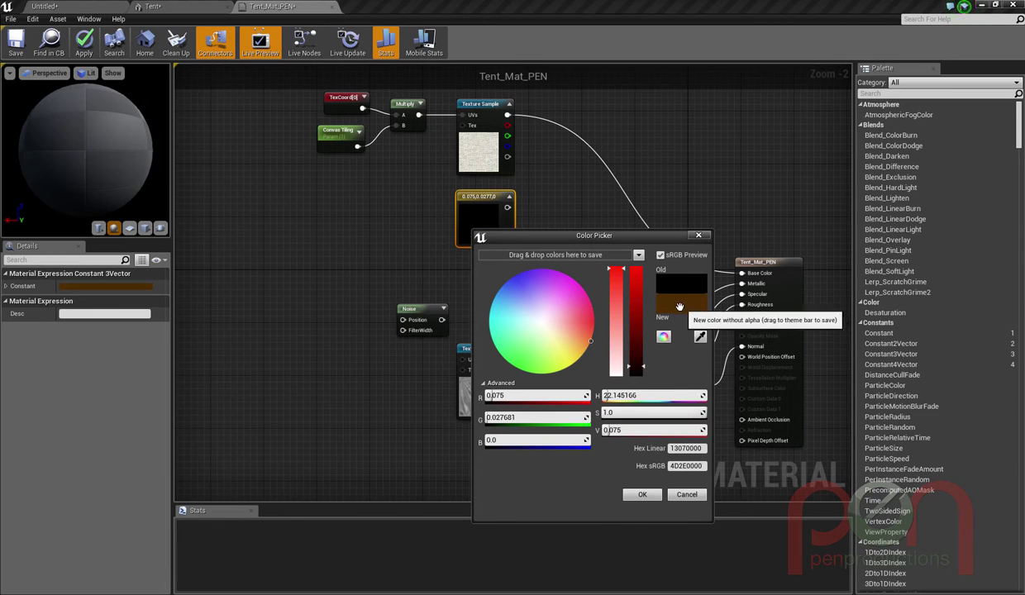
click(643, 493)
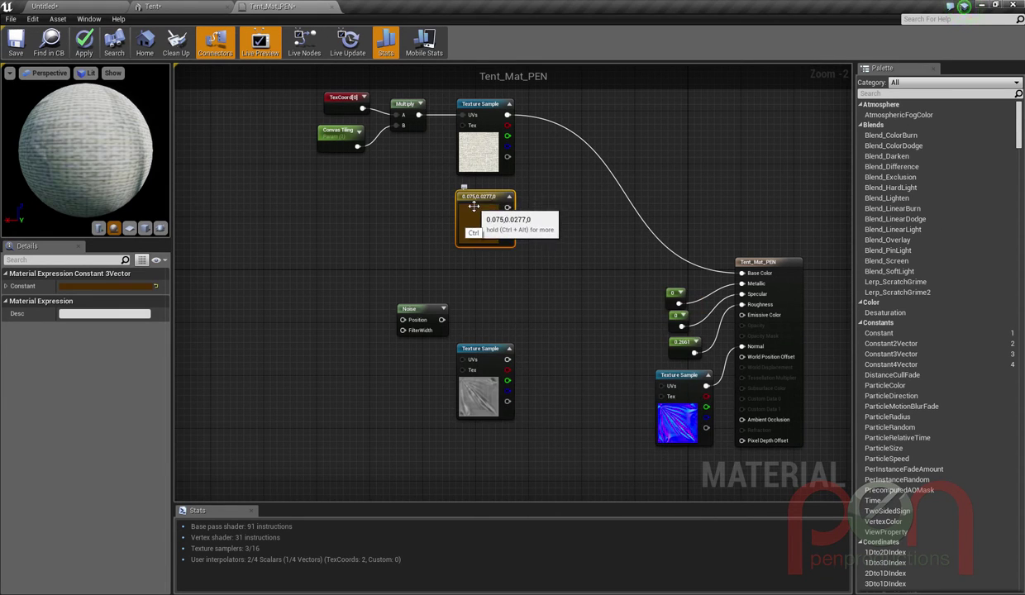
Step: Duplicate the brown Constant3Vector node and place the copy directly beneath the original
key(ctrl+w)
drag(484, 270, 479, 256)
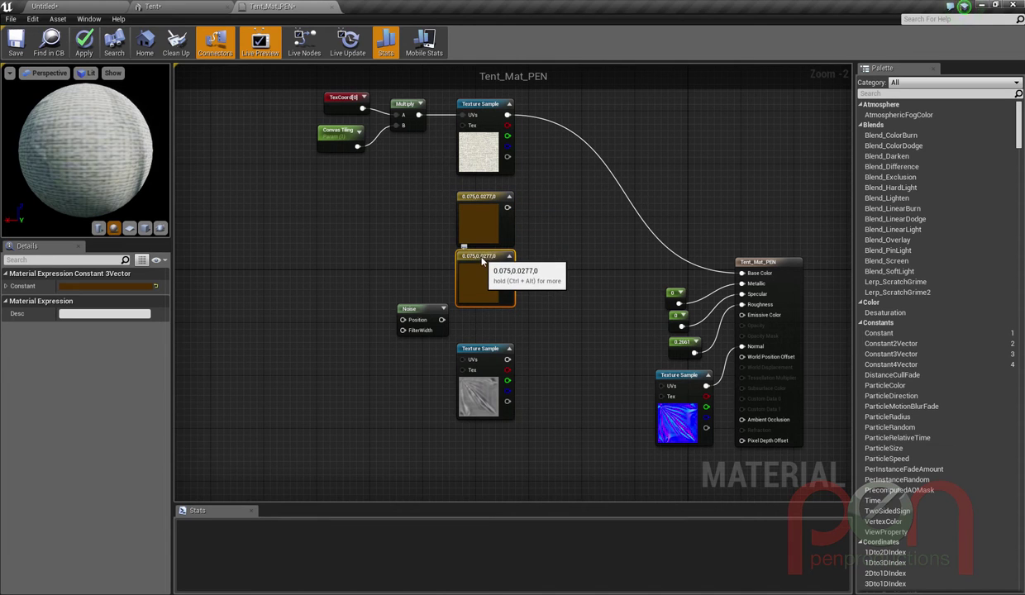
Step: Set the lower brown Constant3Vector's colour to R 0.015, G 0.005536 and B 0.0
double_click(467, 274)
drag(641, 424, 639, 427)
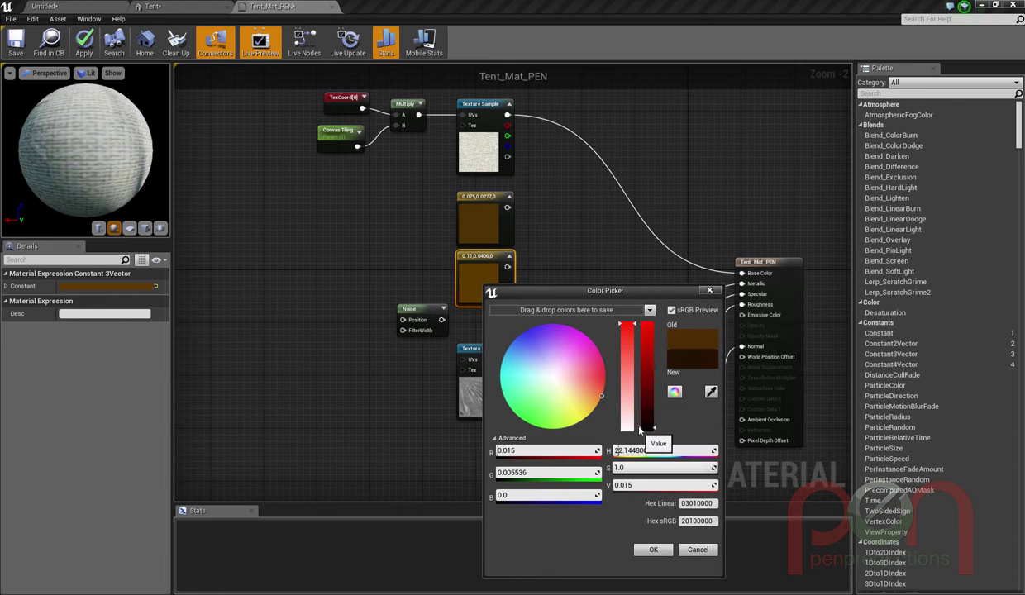
click(653, 550)
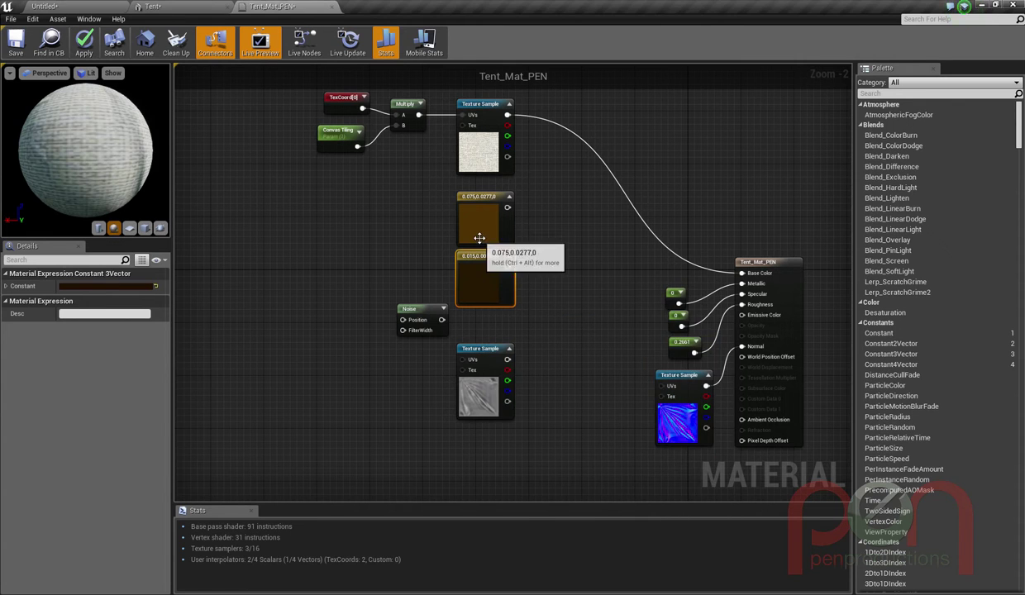
Step: Darken the upper Constant3Vector to R 0.035, G 0.012918 and B 0.0, and line up both brown constants above the Noise node
double_click(480, 228)
click(637, 376)
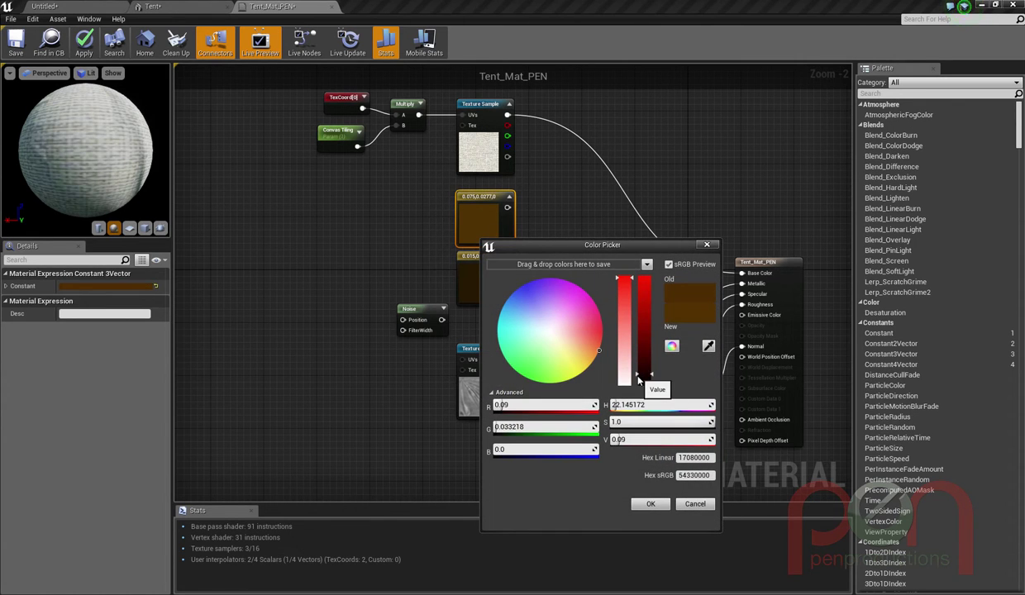
drag(637, 378, 635, 381)
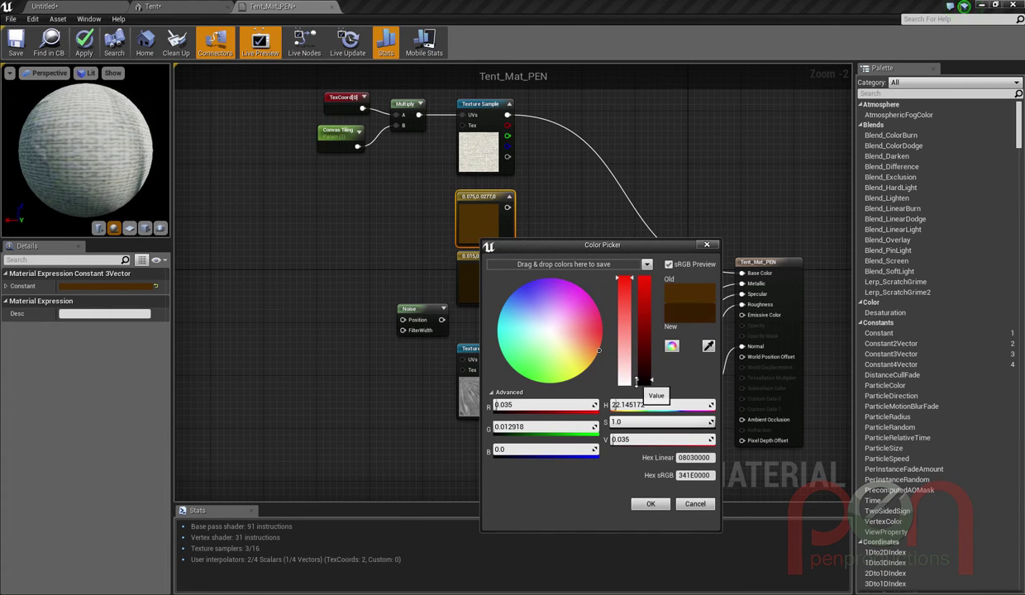
click(655, 500)
drag(437, 311, 503, 319)
drag(421, 196, 411, 322)
right_click(519, 282)
text(l)
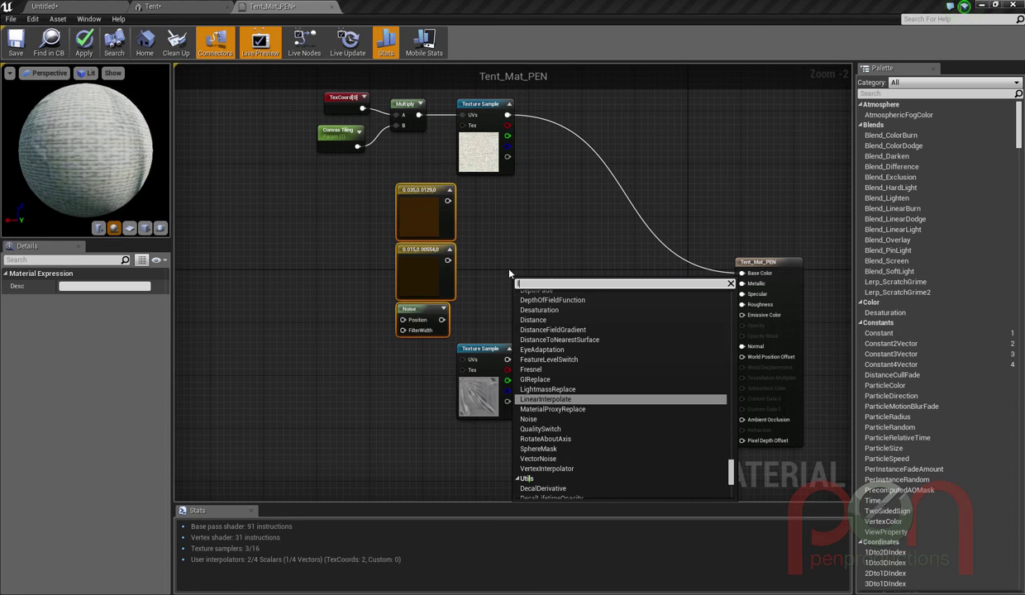
text(erp)
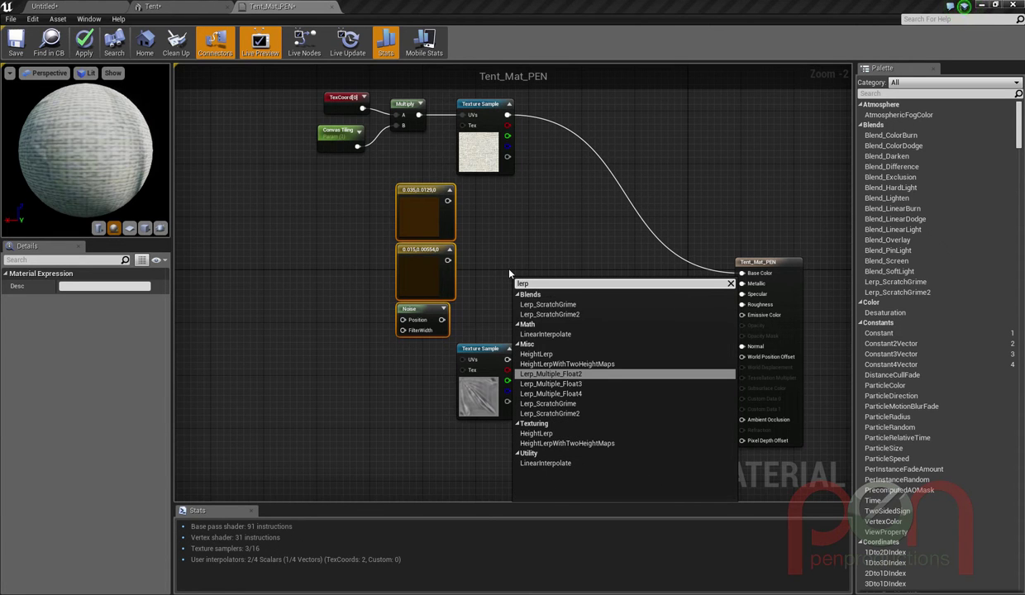
click(509, 273)
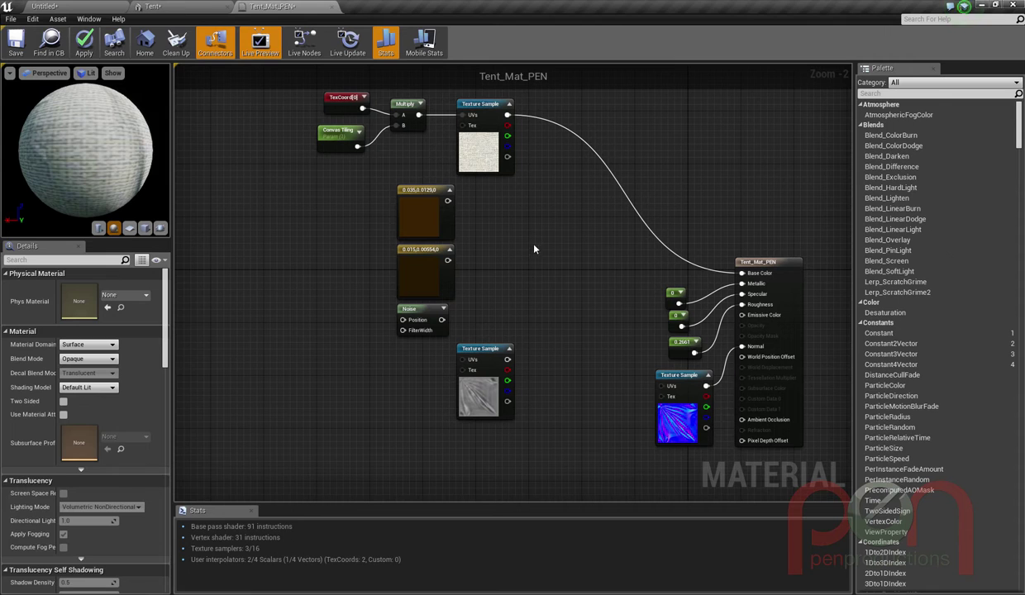
Step: Add a Lerp node beside the brown constants and wire the upper constant to A, the lower to B and Noise to Alpha
key(l)
click(550, 279)
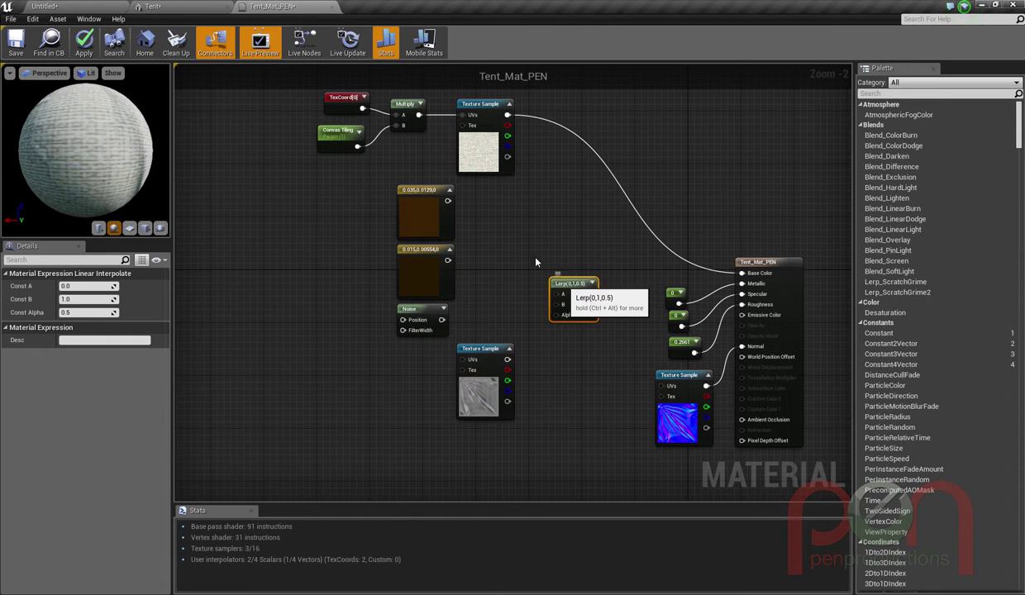
drag(562, 283, 528, 255)
drag(448, 200, 519, 267)
drag(447, 260, 442, 320)
Step: Preview the Noise node's output on the material preview mesh
click(421, 309)
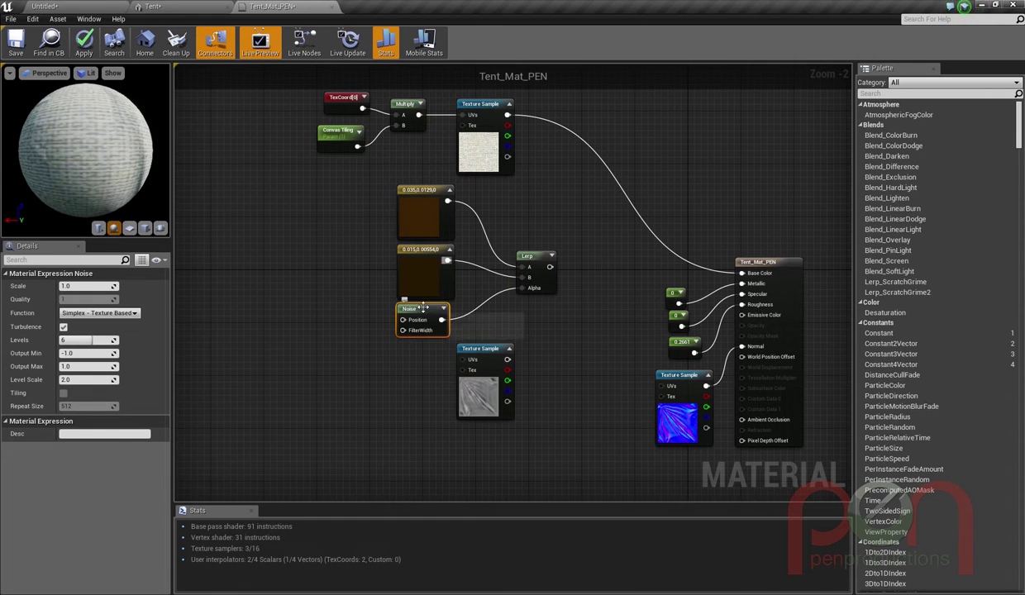
right_click(422, 311)
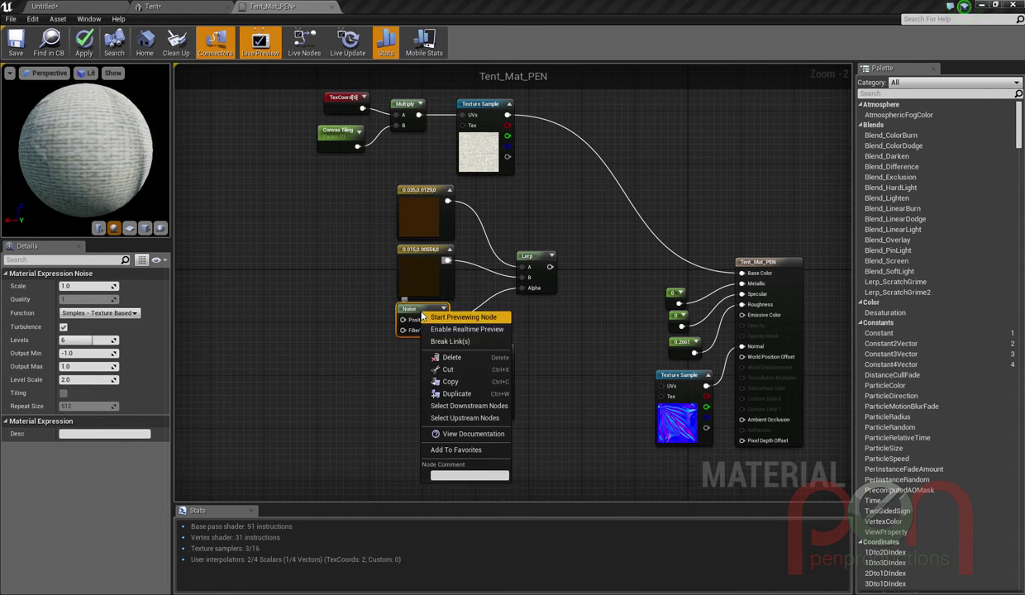
click(464, 317)
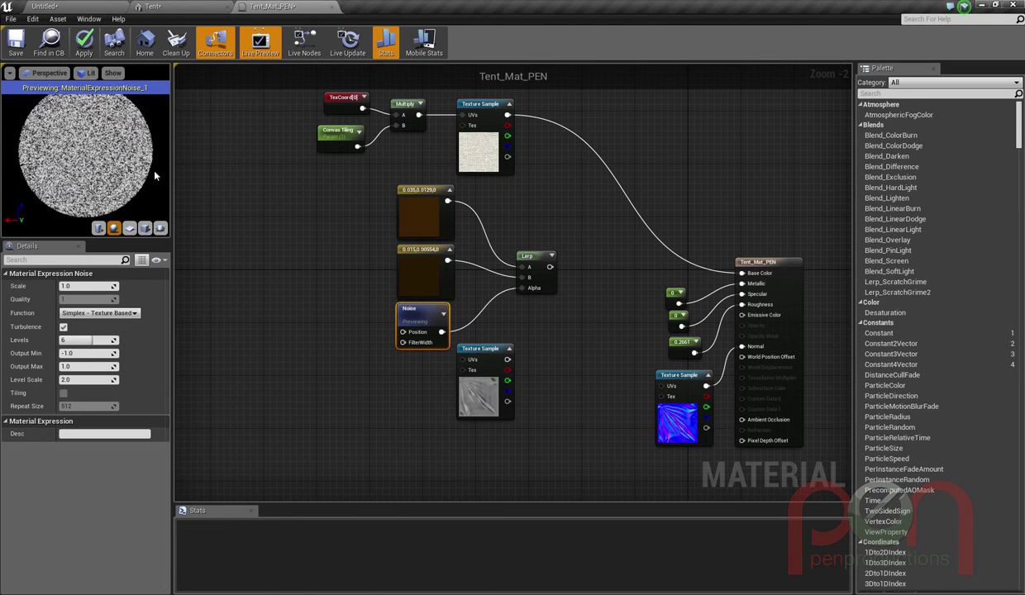
Step: Set the Noise node's Scale to 8 and its Level Scale to 8
click(84, 288)
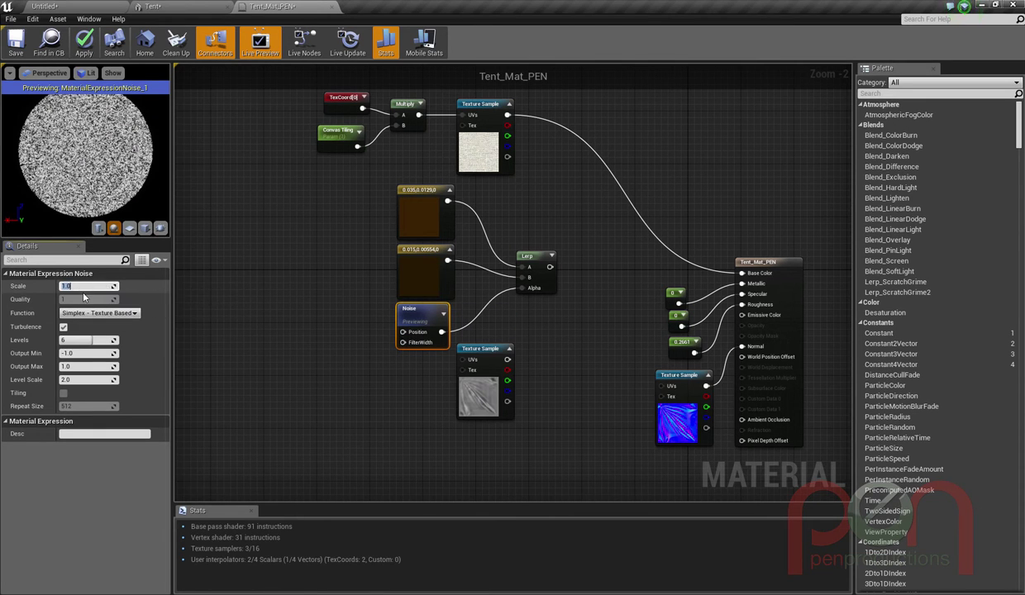
text(8)
key(Return)
click(87, 379)
text(8)
key(Return)
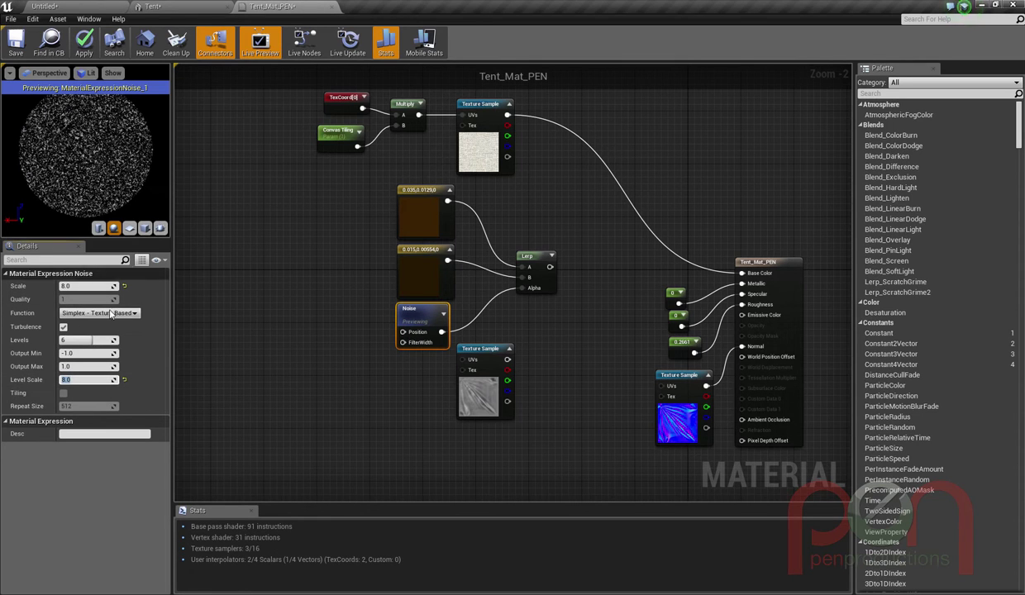
Step: Try a different Levels value on the Noise node and switch the preview mesh to a cube
mouse_move(92, 340)
mouse_down()
mouse_move(63, 340)
mouse_move(85, 340)
mouse_up()
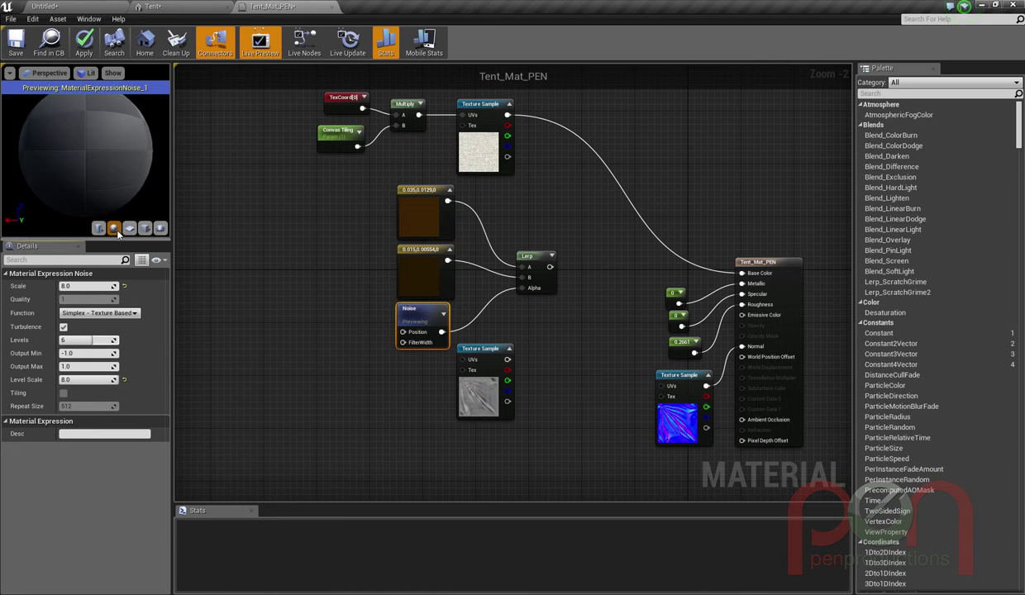
click(144, 228)
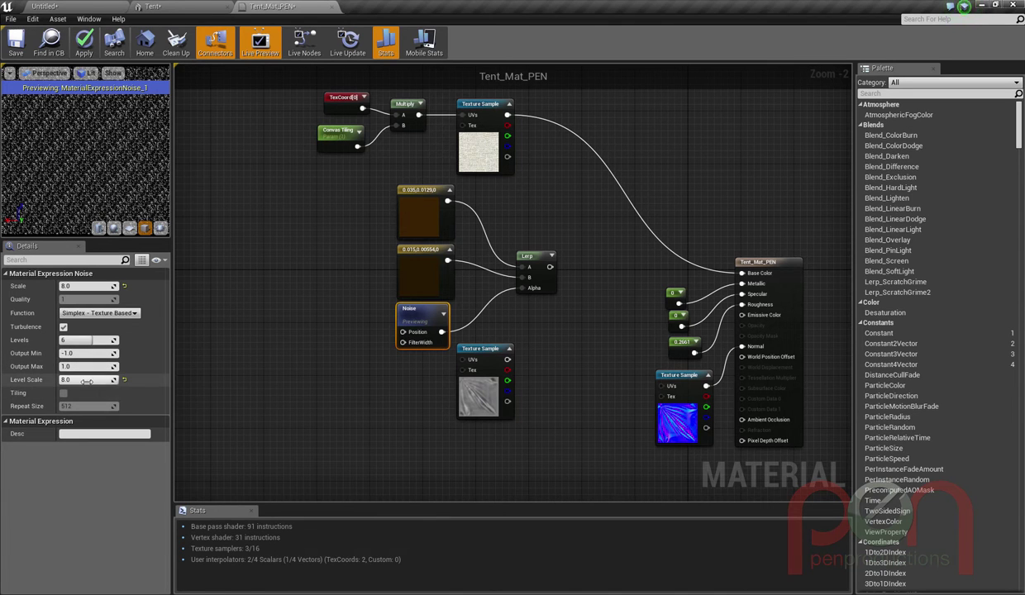
Step: Try other Level Scale values on the Noise node and set it back to 8
mouse_move(107, 380)
mouse_down()
mouse_move(31, 380)
mouse_move(113, 380)
mouse_up()
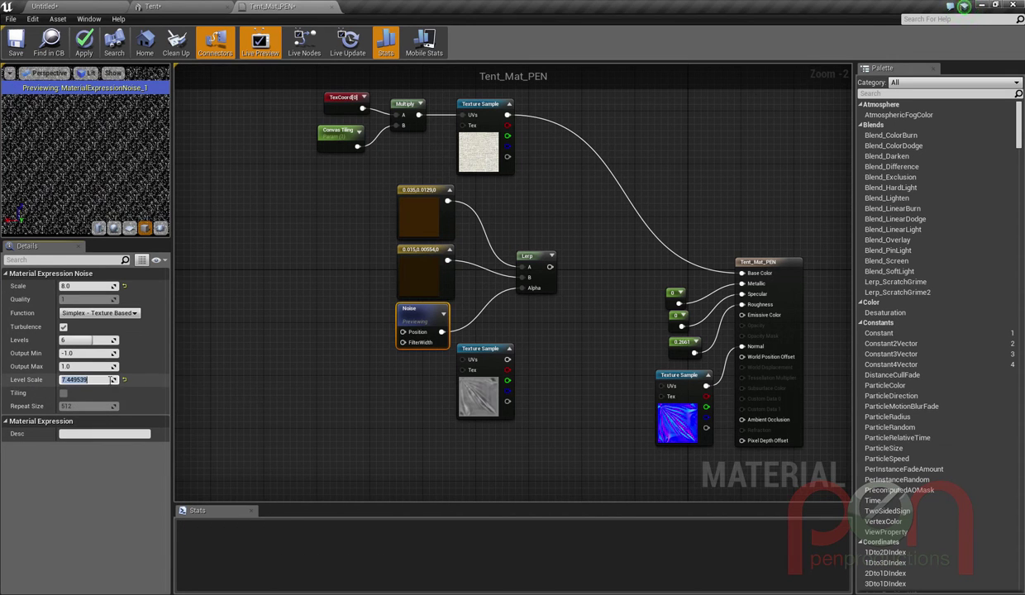
click(93, 380)
text(8)
key(Return)
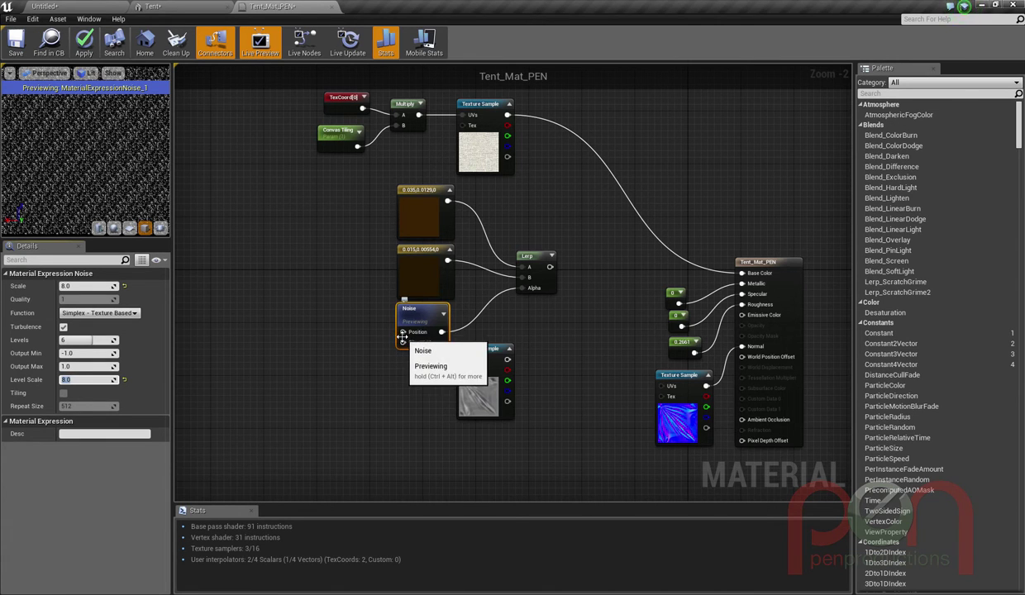
Step: Add a TextureCoordinate node and place it well to the left of the Noise node
right_click(260, 319)
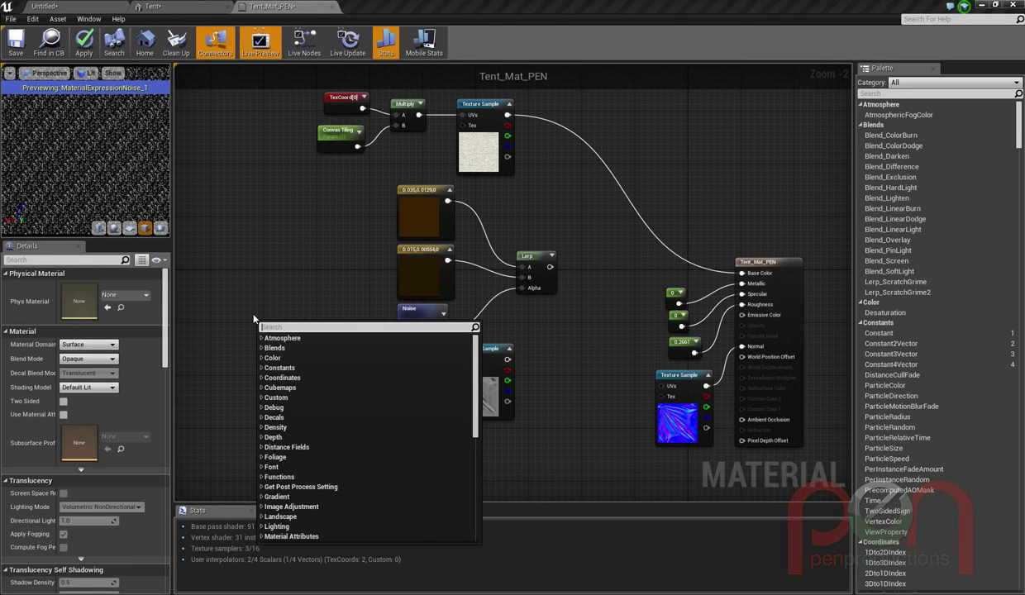
text(coo)
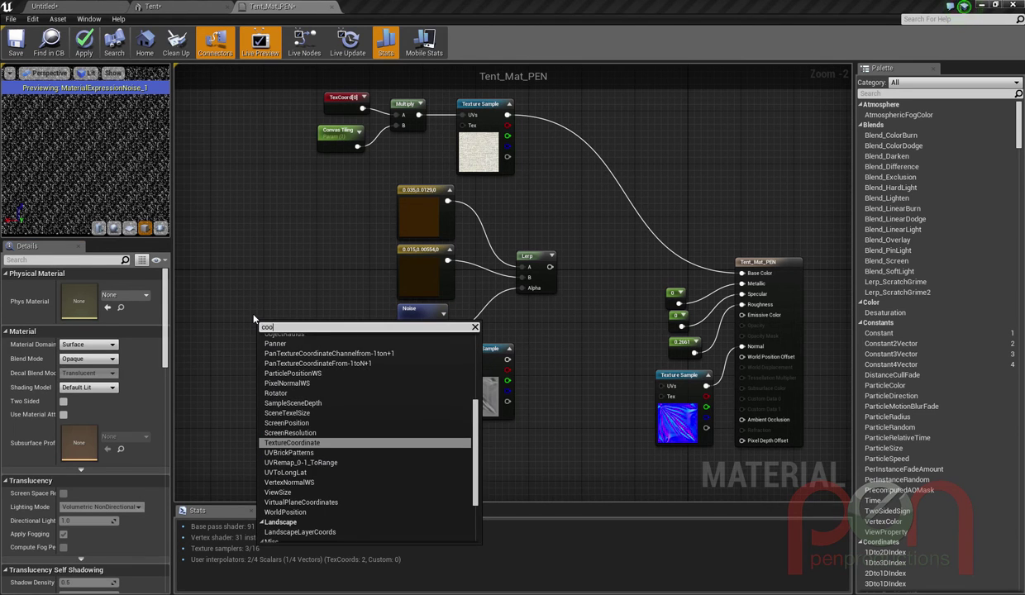
key(Return)
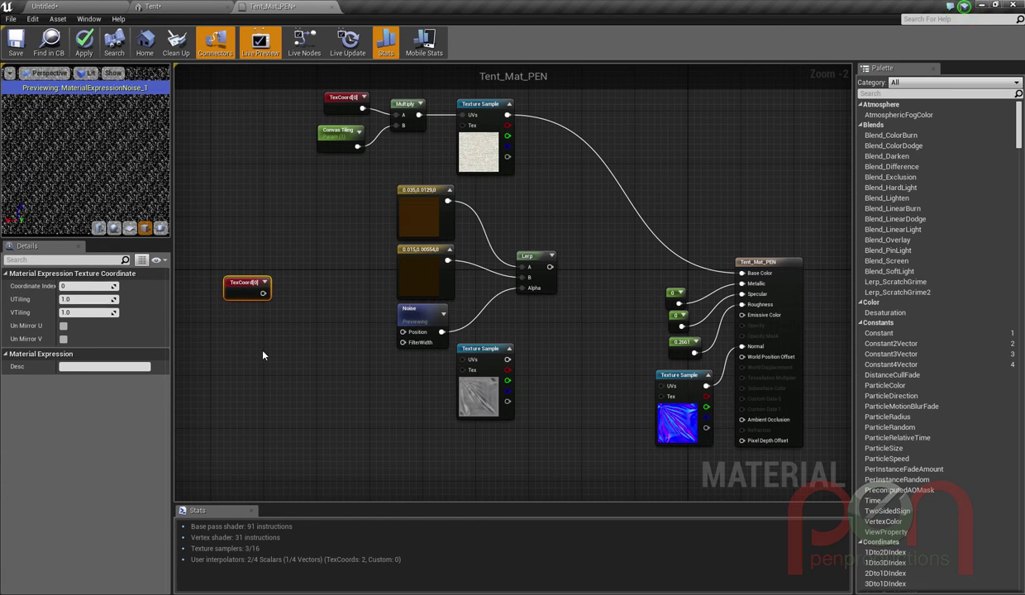
drag(253, 287, 246, 294)
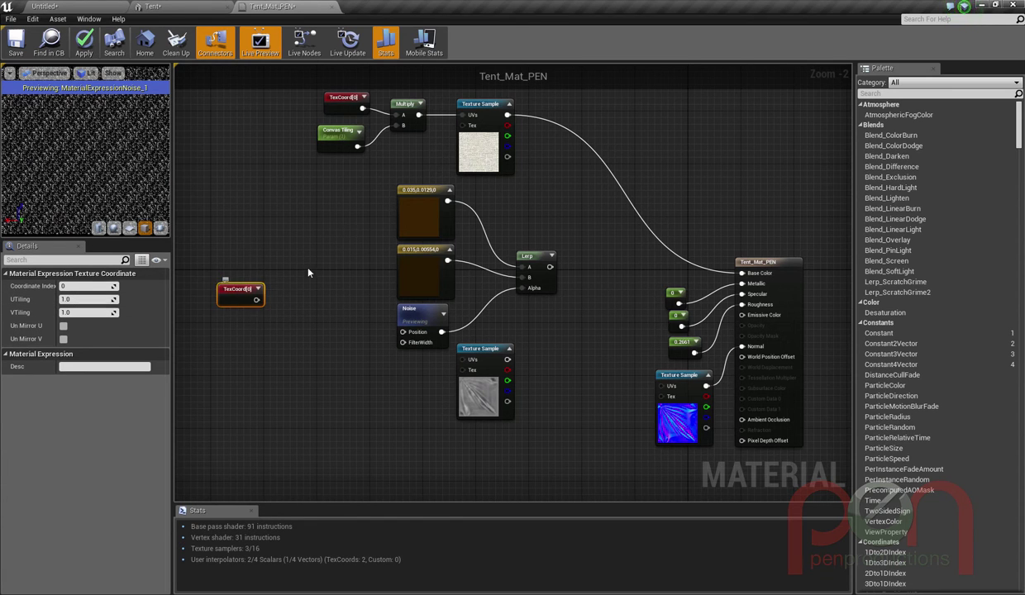
Step: Add a Constant node and place it directly beneath the new TexCoord node
right_click(237, 338)
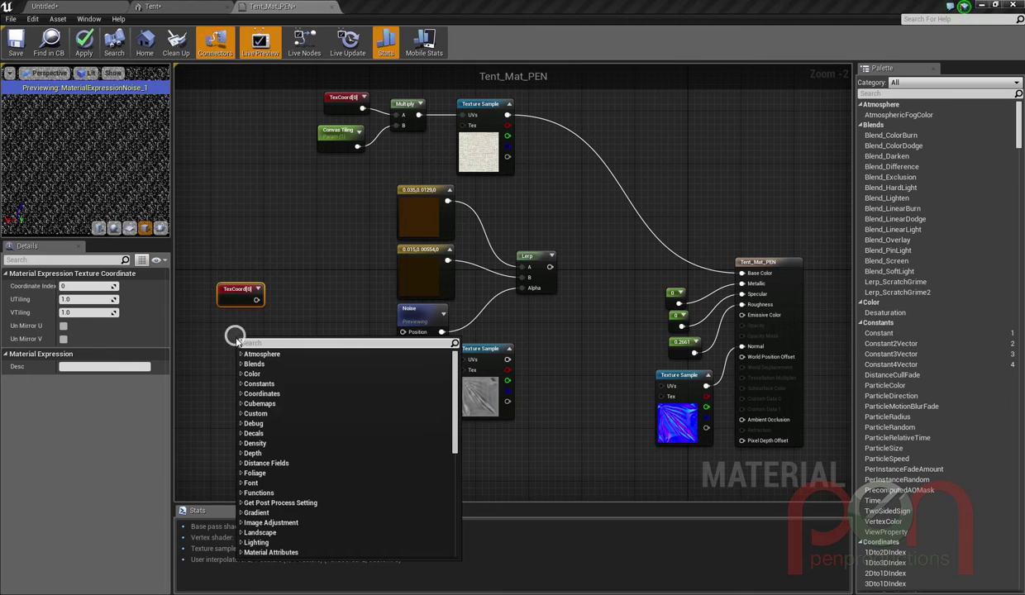
text(constant)
key(Return)
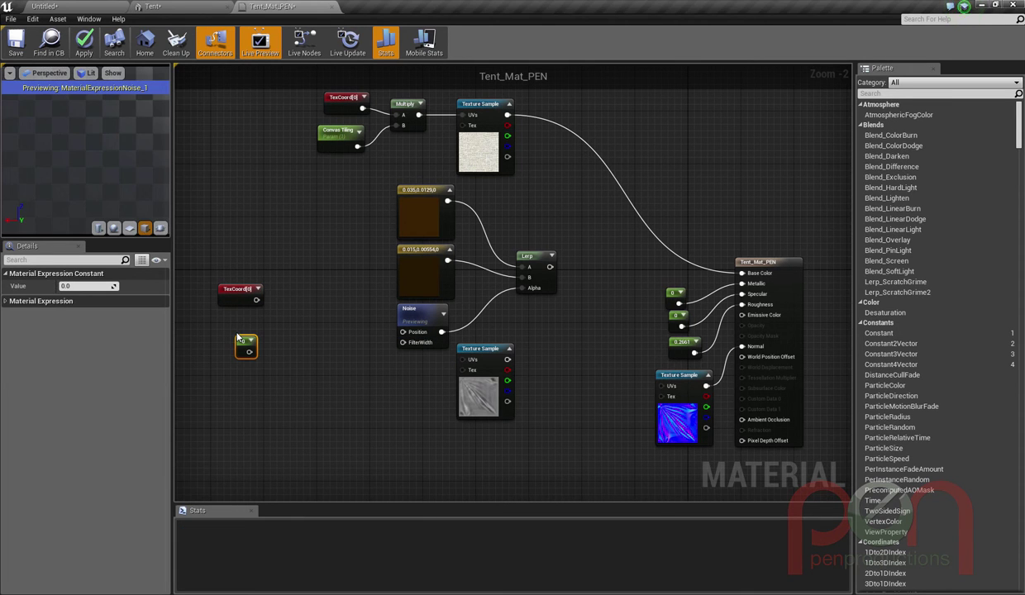
drag(248, 346, 236, 333)
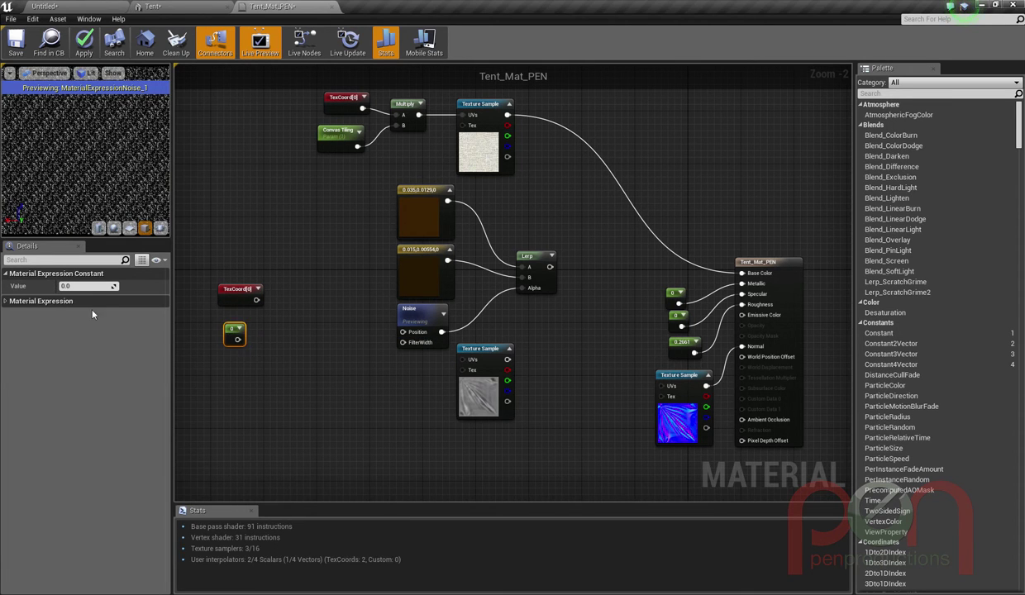
Step: Convert the new constant to a scalar parameter named Dirst Size and assign it to the Tent Settings group
right_click(240, 330)
click(259, 326)
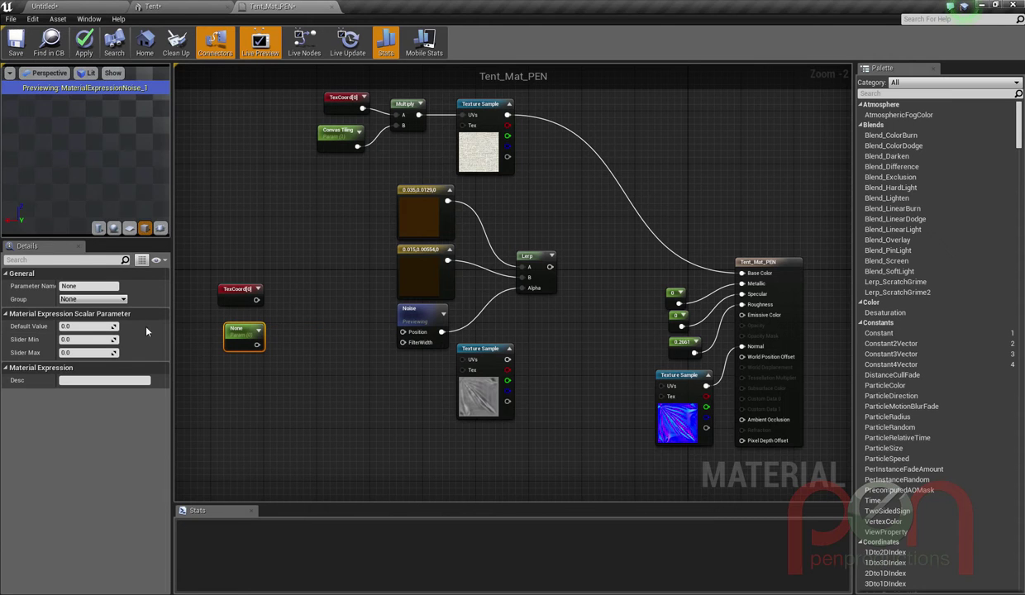
click(83, 286)
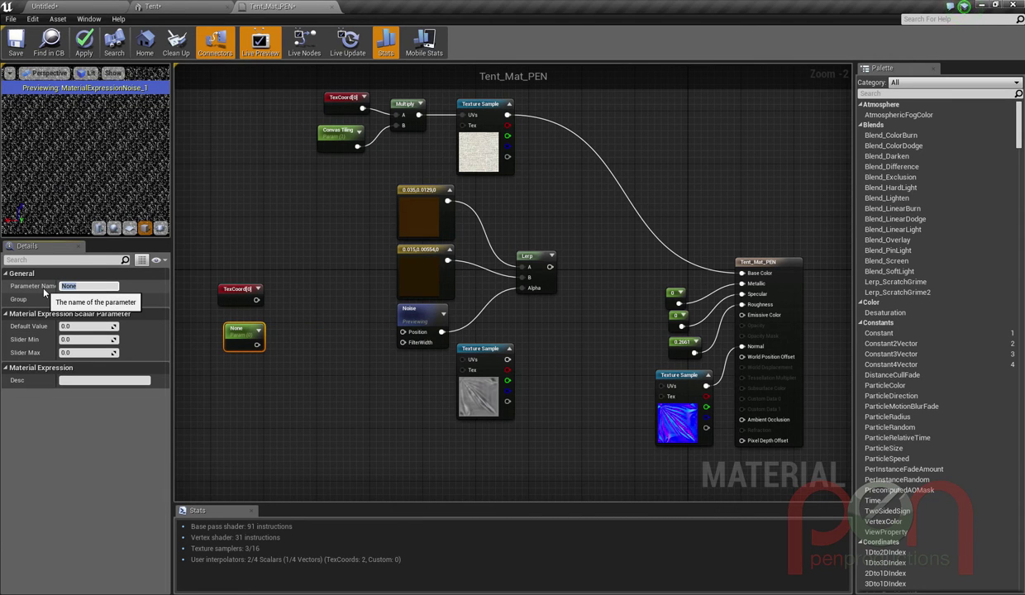
text(Dirst Size)
key(Return)
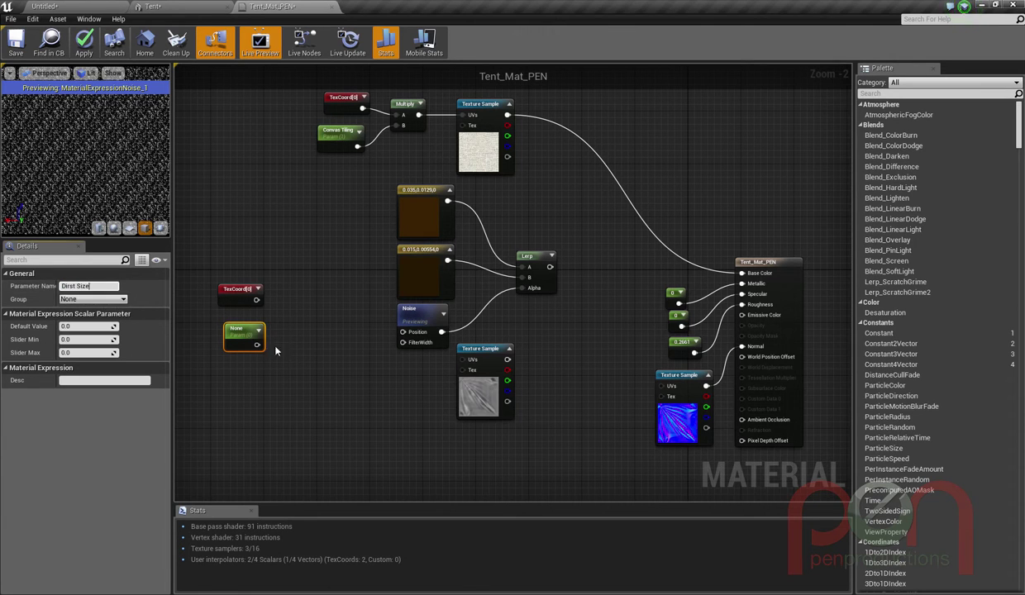
click(108, 300)
click(78, 308)
Step: Add a Multiply node with the new TexCoord feeding A and the Dirst Size parameter feeding B
drag(246, 329, 301, 325)
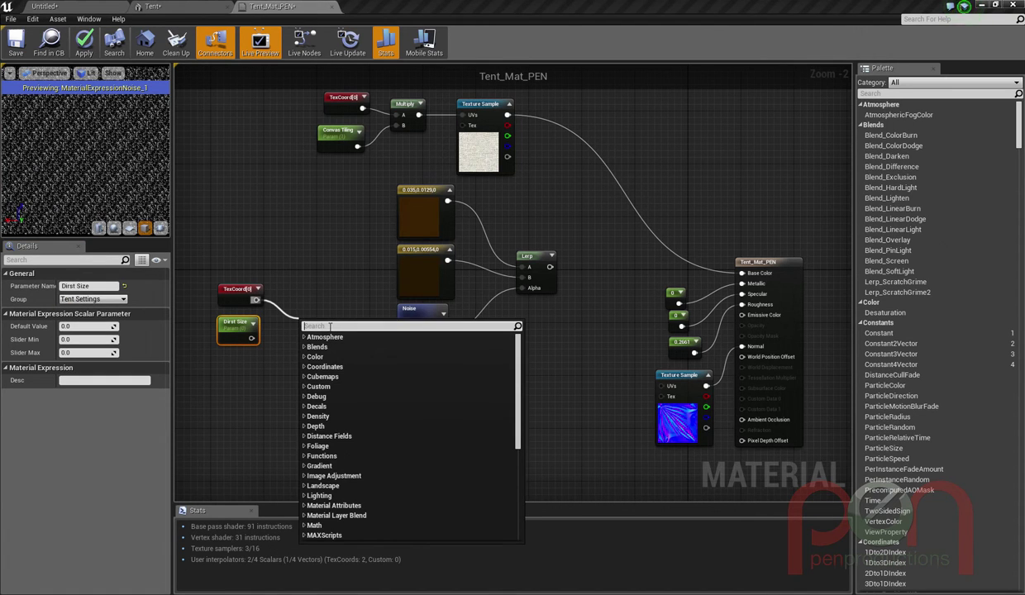
text(mul)
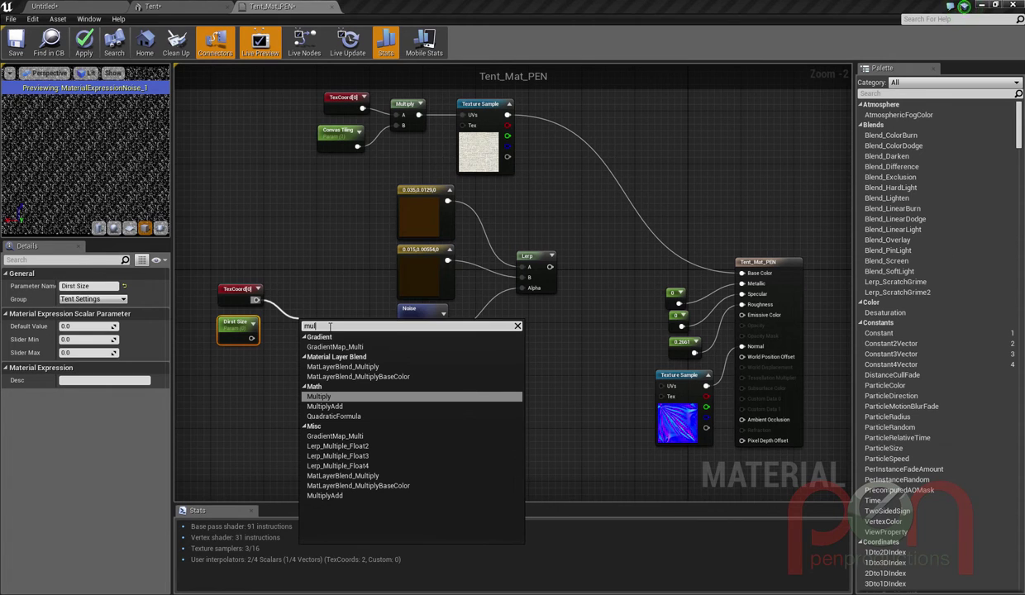
key(Return)
drag(251, 338, 319, 332)
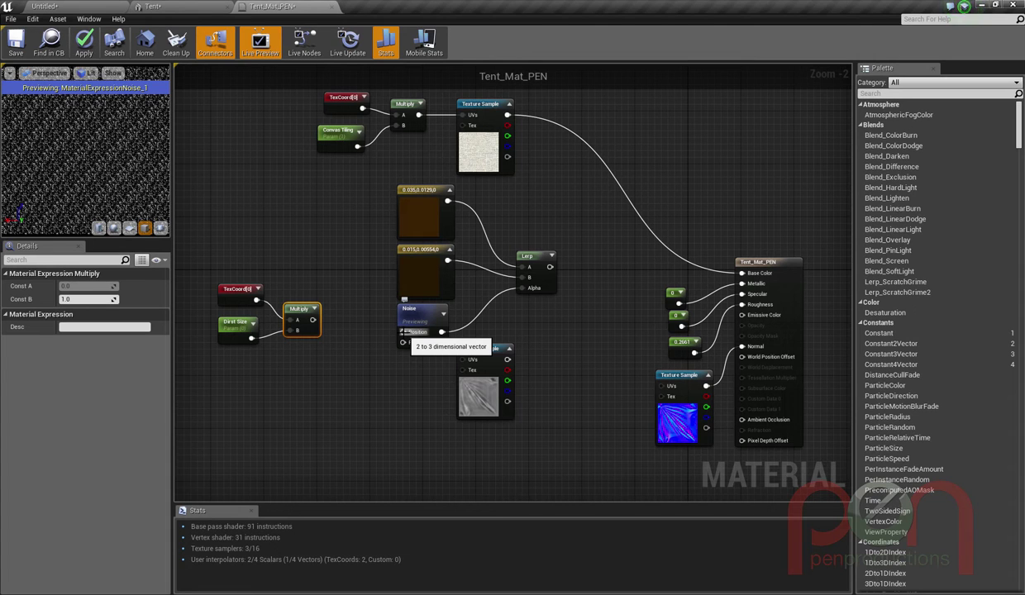
Step: Try wiring the new Multiply to the Noise Position input, and add an AppendVector node with the Multiply output feeding A
drag(312, 320, 414, 339)
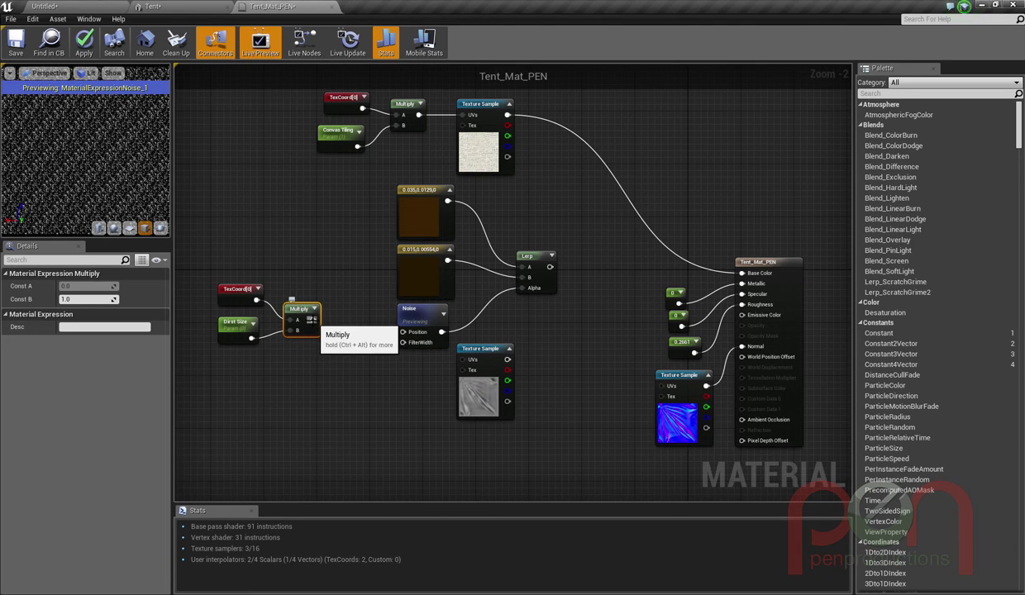
drag(319, 320, 344, 335)
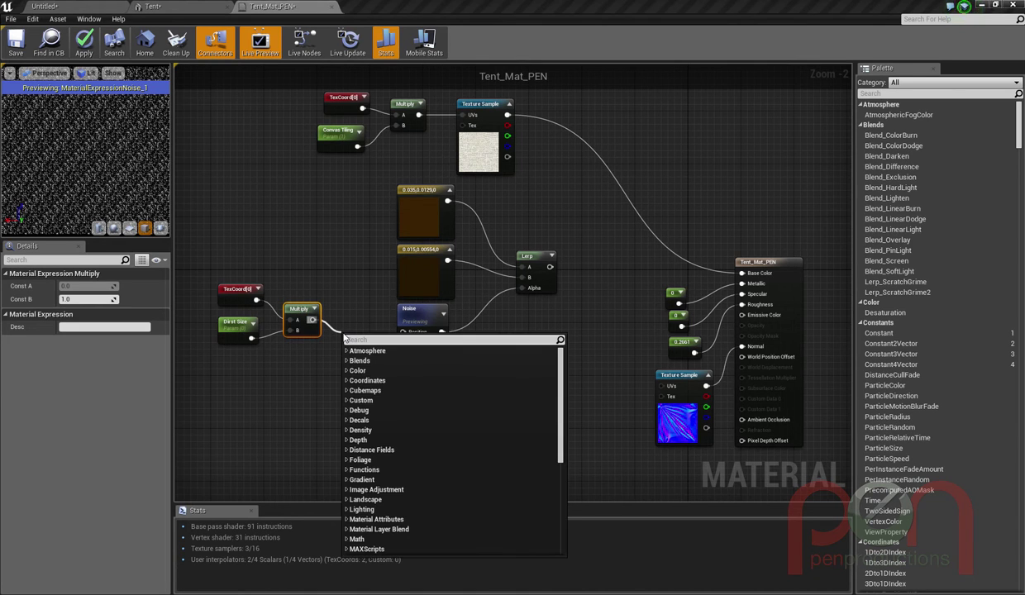
text(appen)
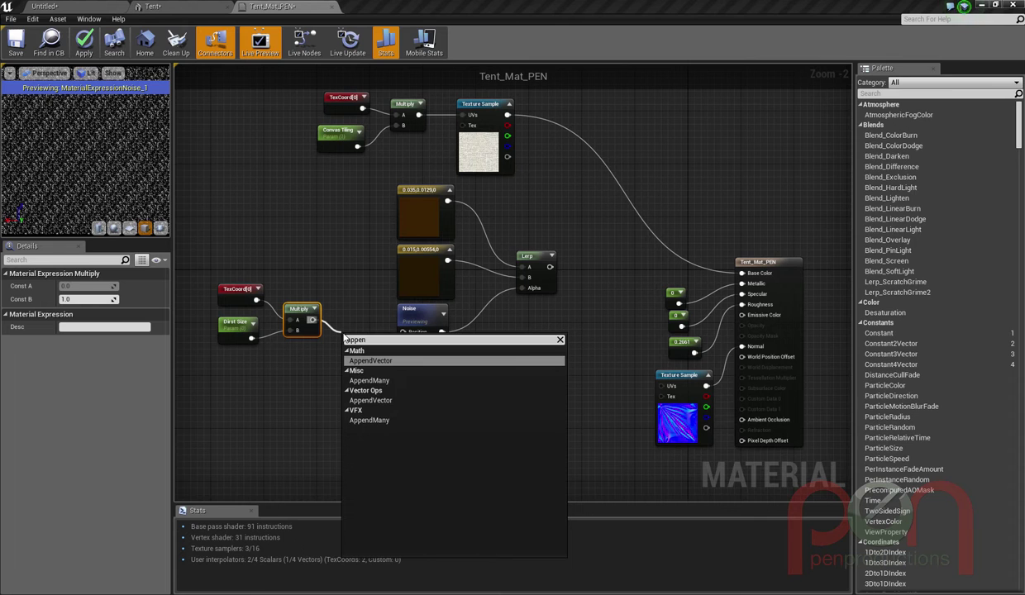
click(375, 367)
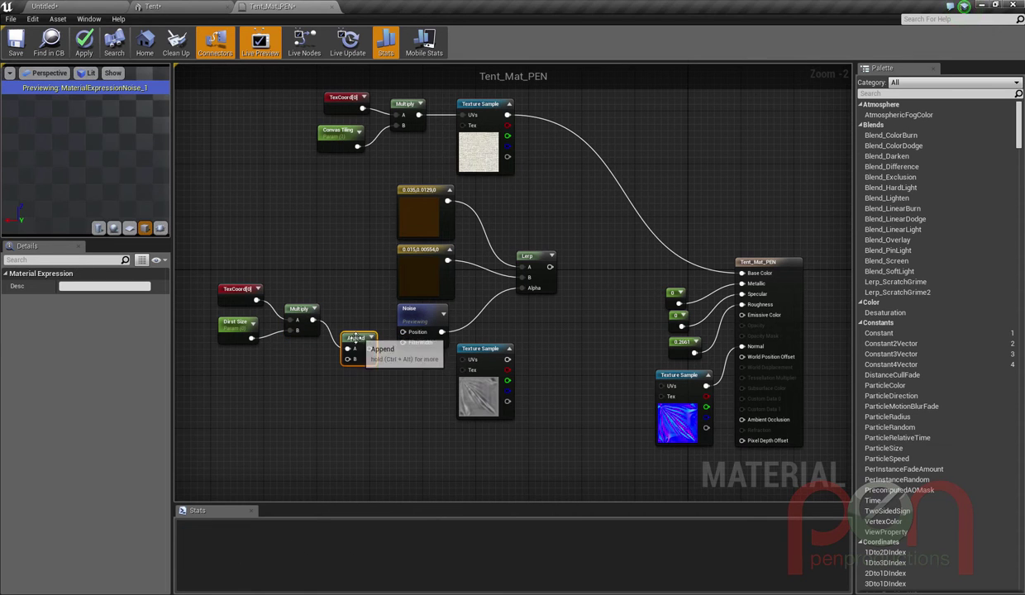
Step: Add a Constant node feeding the Append node's B input and place it beneath the dirt Multiply node
drag(348, 359, 304, 373)
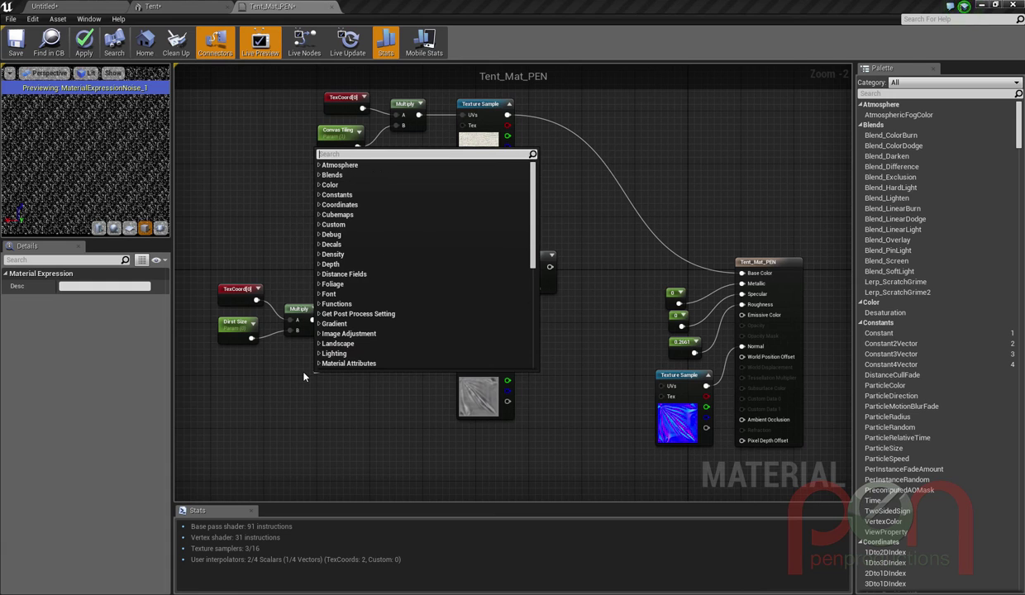
text(con)
key(Return)
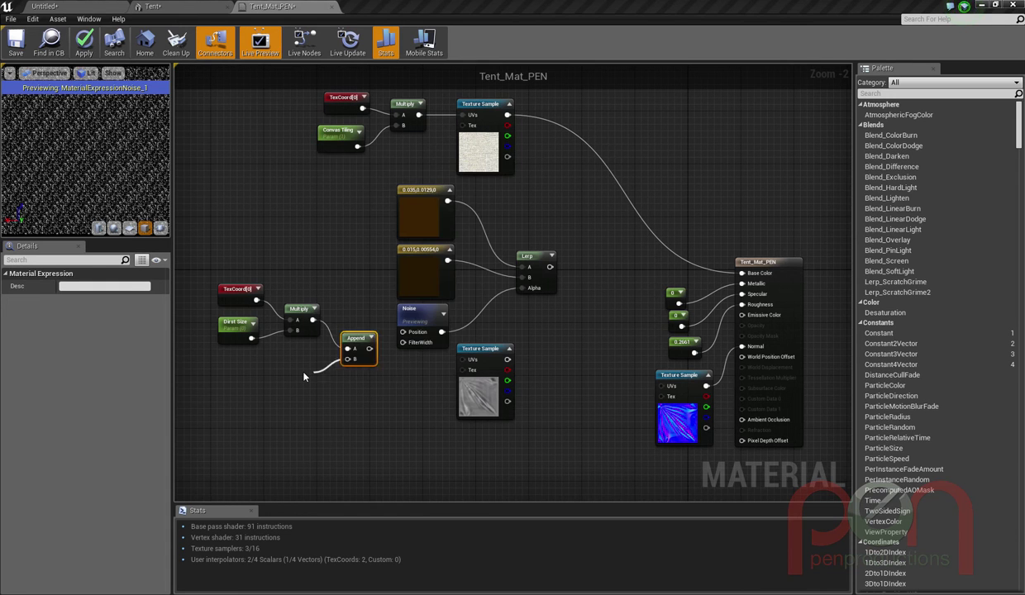
drag(322, 385, 296, 376)
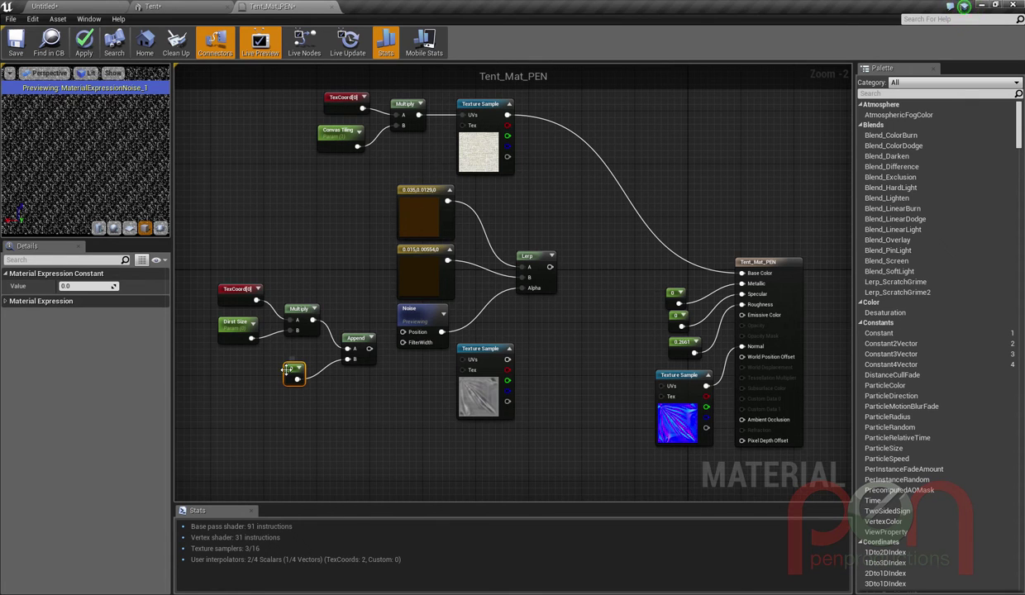
Step: Nudge the new constant upward and connect the Append output to the Noise node's Position input
click(409, 317)
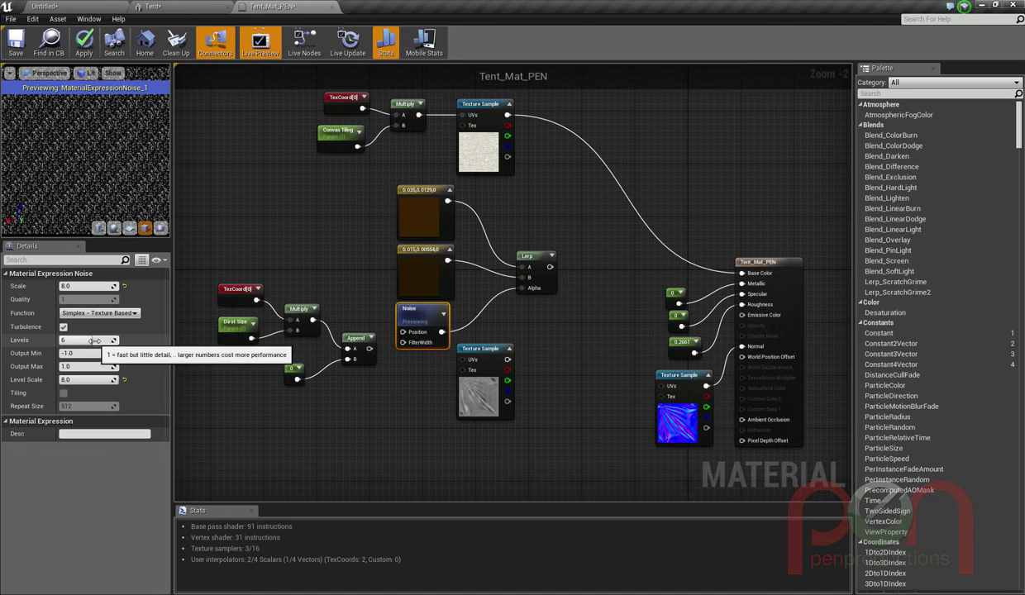
click(296, 374)
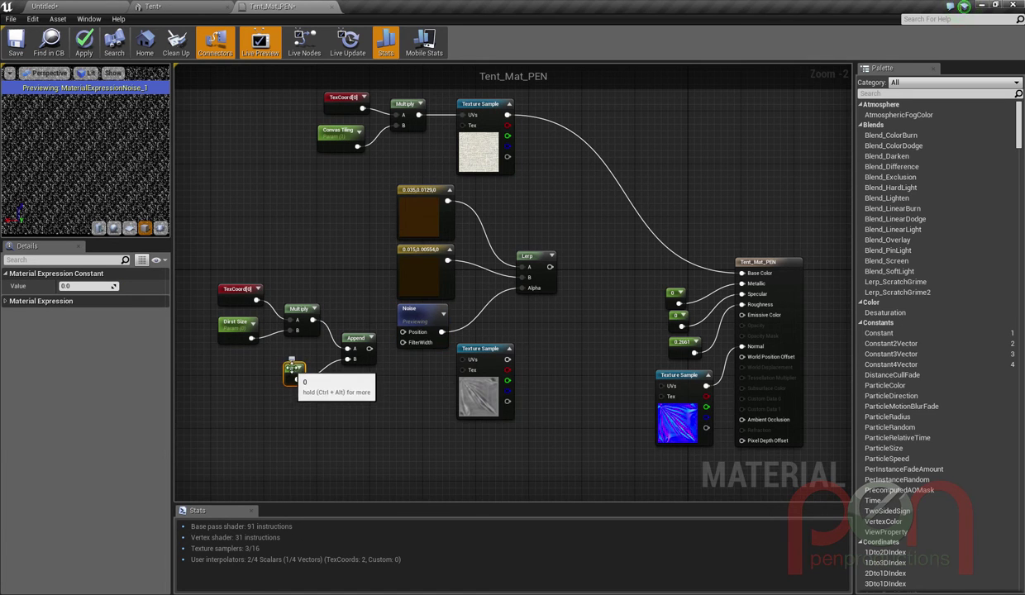
click(238, 291)
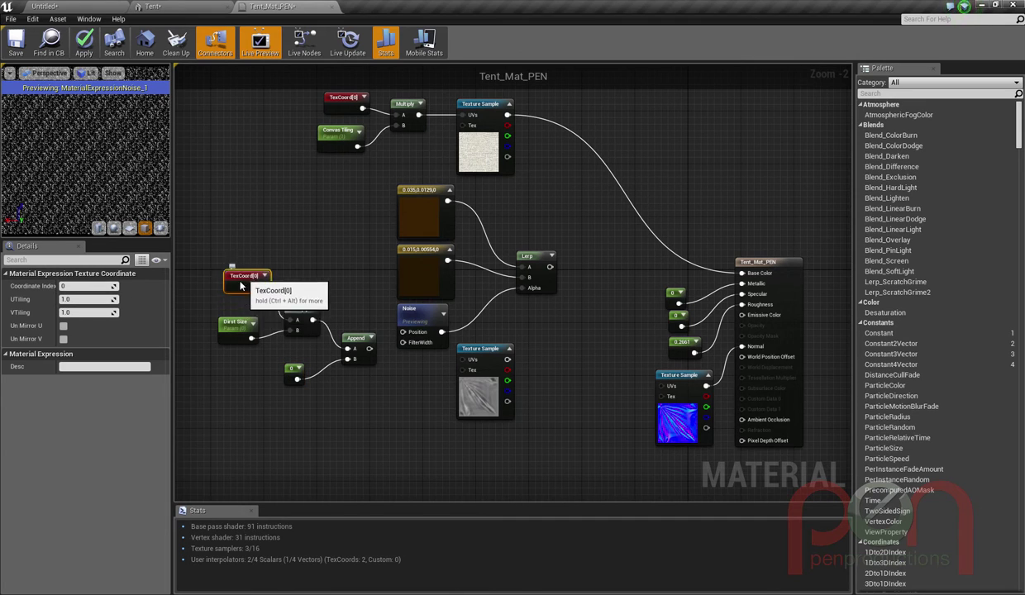
click(291, 369)
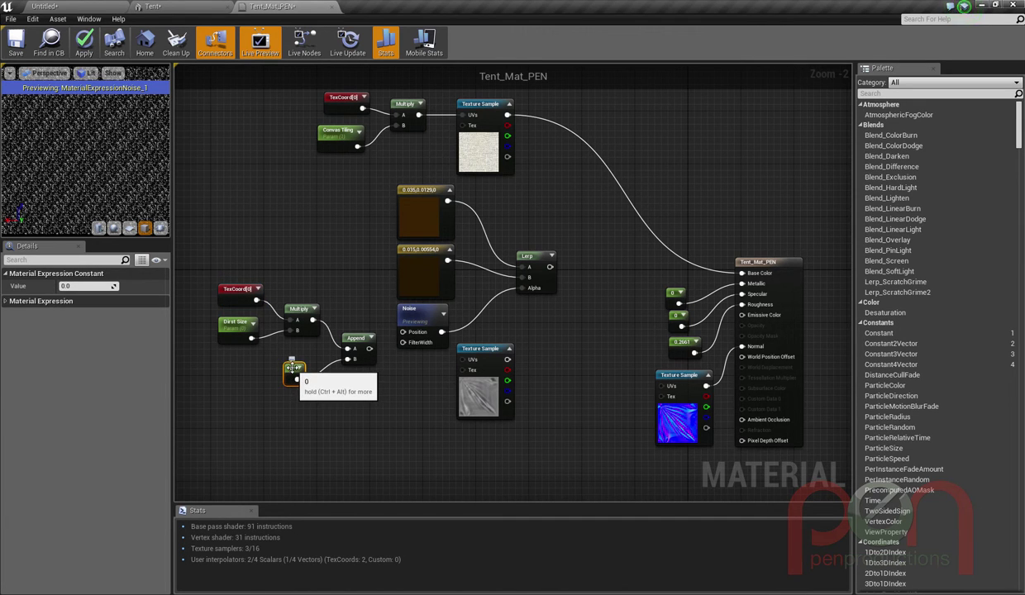
drag(291, 369, 291, 363)
click(353, 340)
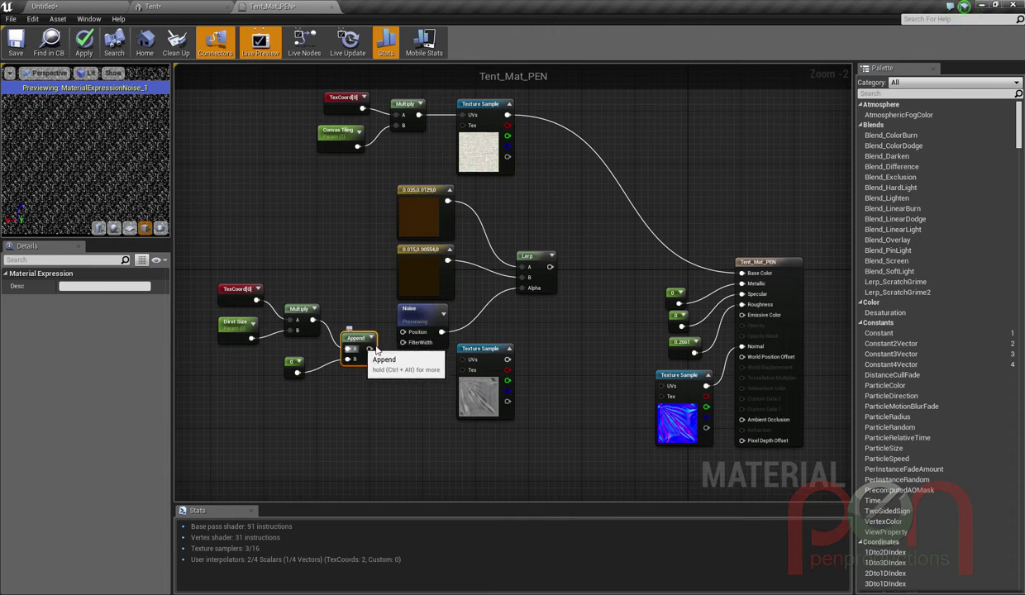
drag(370, 348, 402, 332)
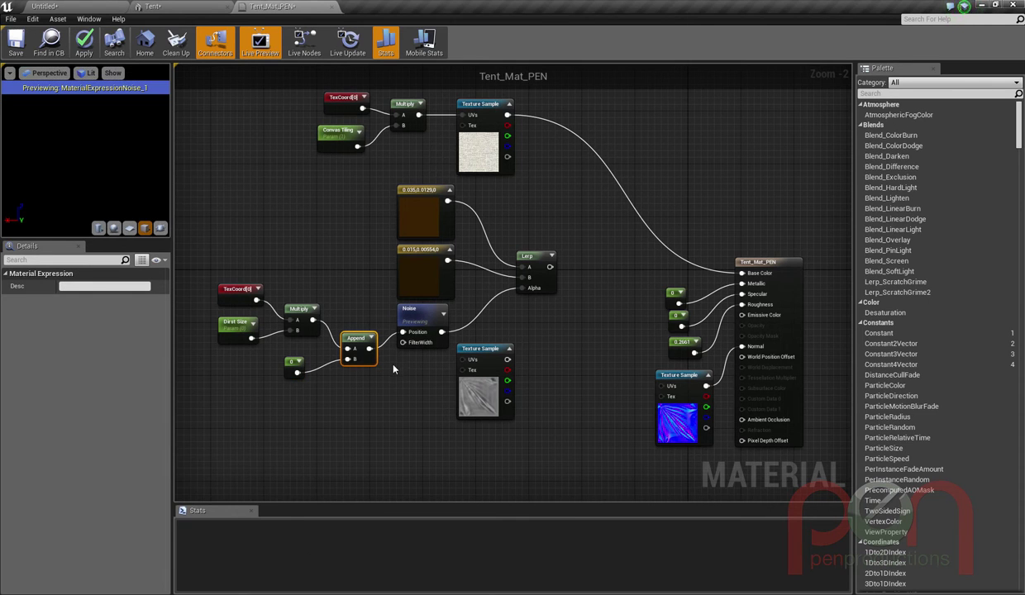
Step: Raise the Dirst Size parameter's default value to about 1.29
click(240, 296)
click(240, 322)
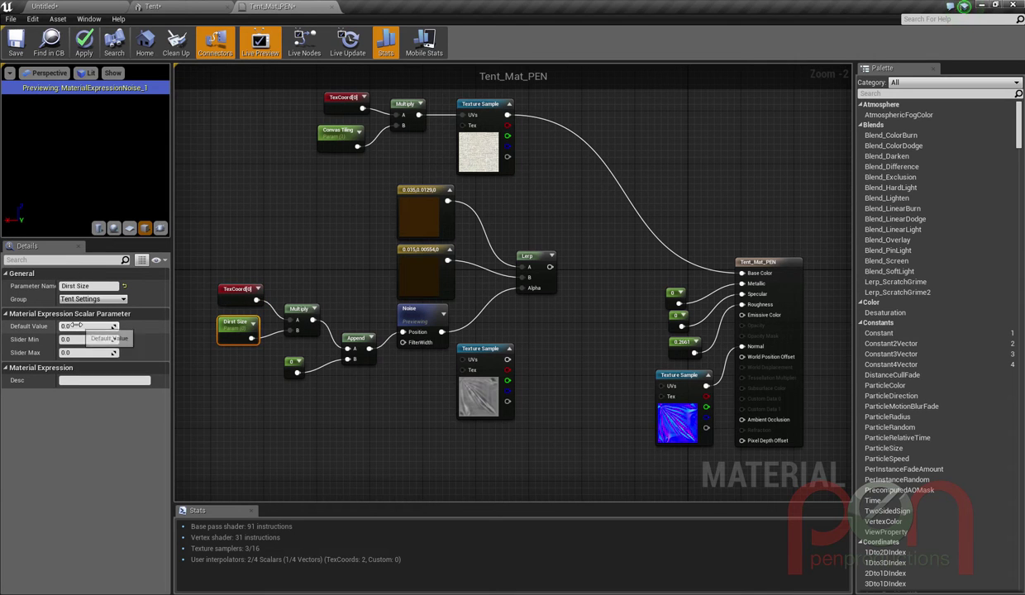
drag(76, 327, 104, 328)
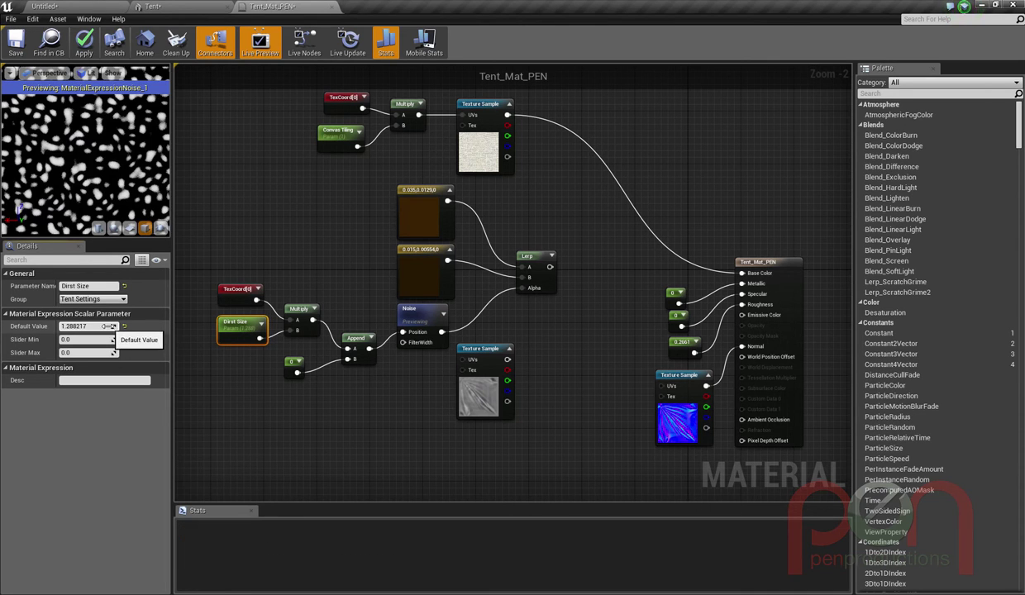
Step: Reduce the Noise node's Levels to 3, Scale to about 4.94 and Level Scale to 2
click(417, 317)
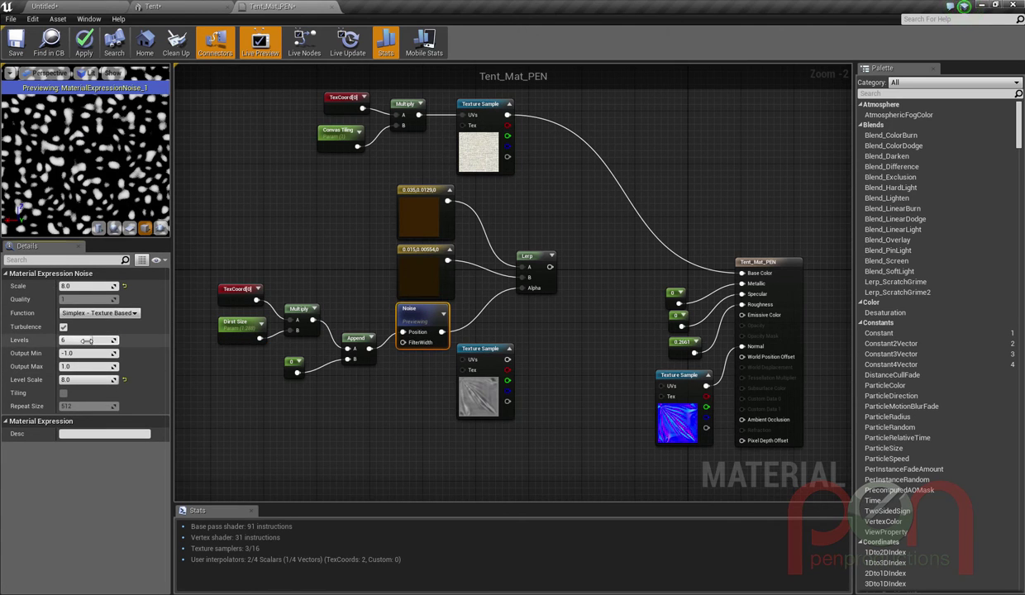
drag(83, 340, 71, 340)
drag(86, 286, 70, 288)
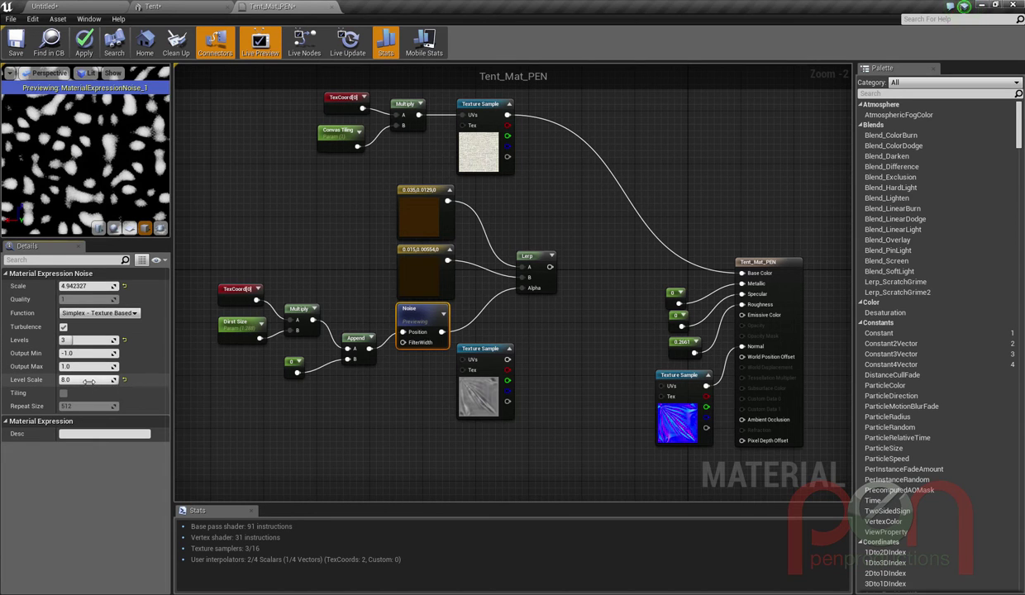
drag(93, 379, 62, 382)
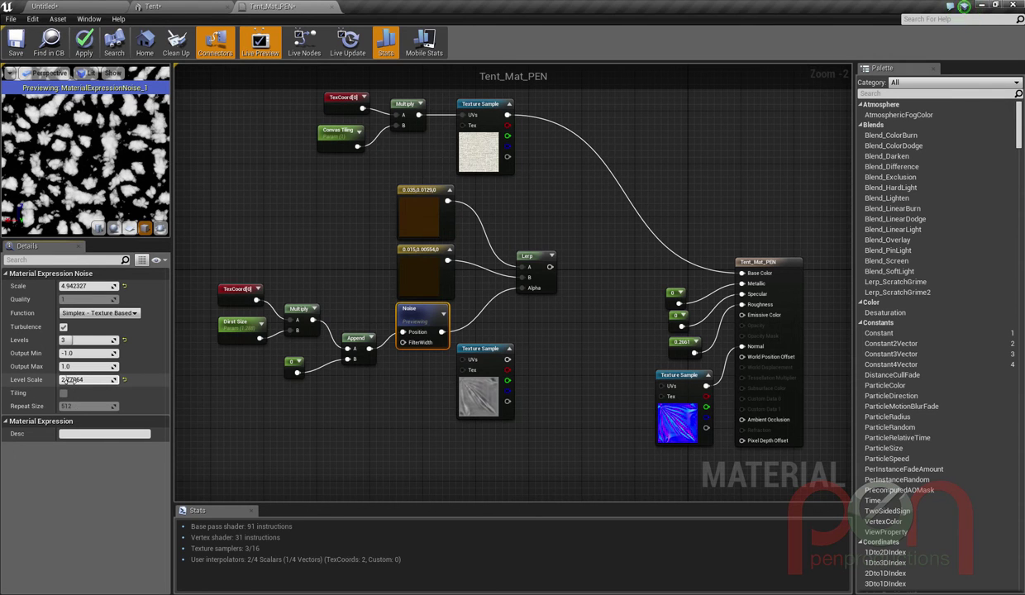
Step: Set the Noise node's Scale to about 6, Levels to 6 and Level Scale to about 2.28
mouse_move(86, 286)
mouse_down()
mouse_move(115, 286)
mouse_move(70, 287)
mouse_move(98, 287)
mouse_up()
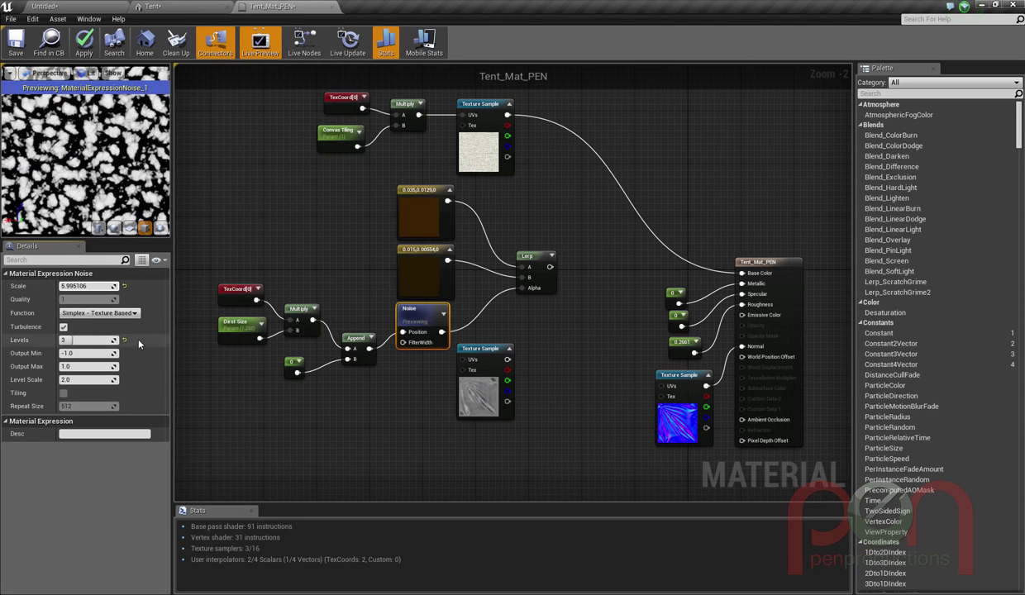
drag(71, 340, 104, 341)
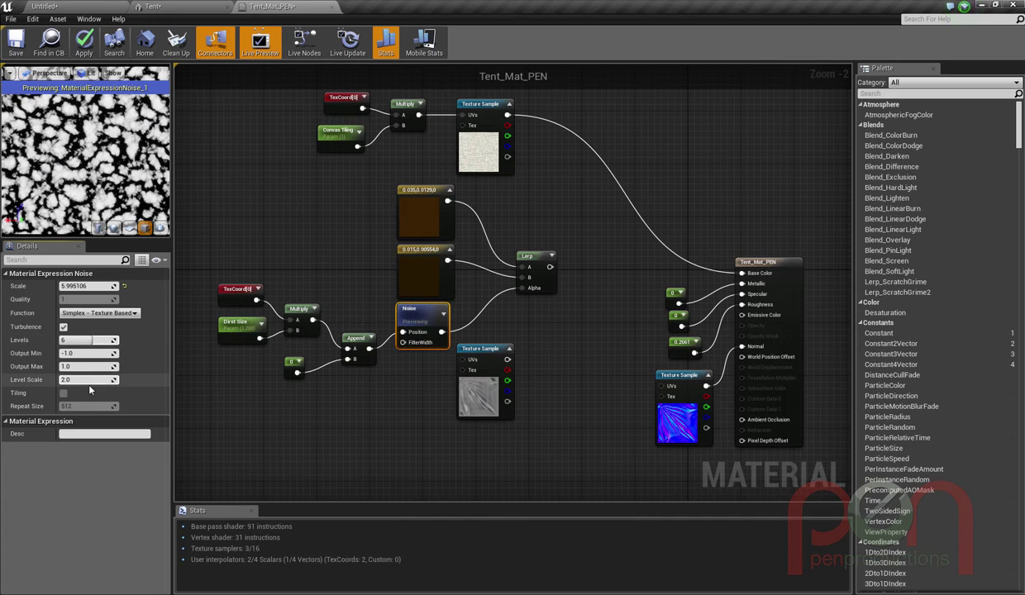
drag(63, 379, 60, 380)
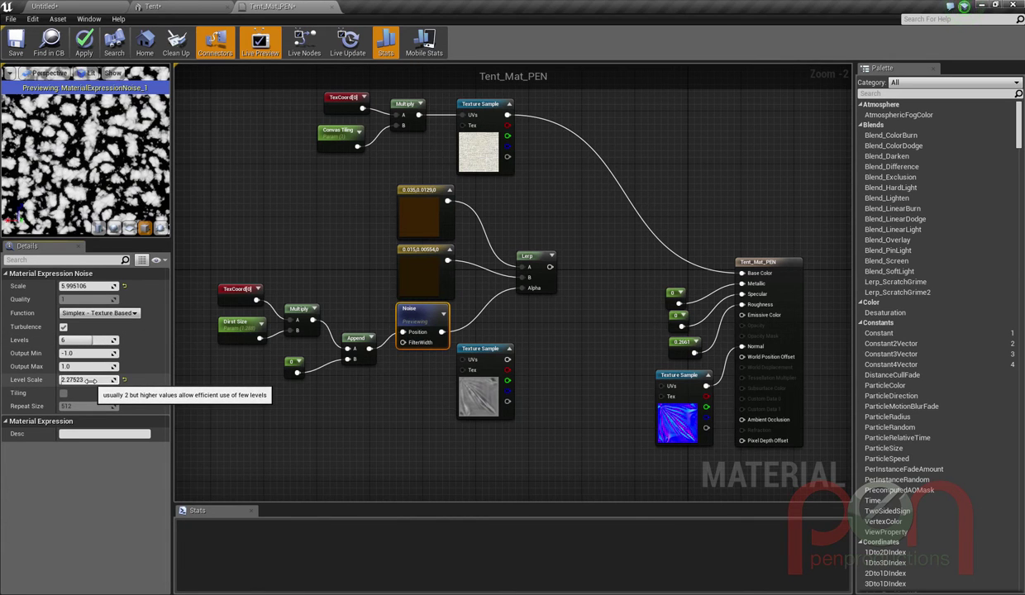
Step: Set the Dirst Size parameter's default value to 1
click(240, 324)
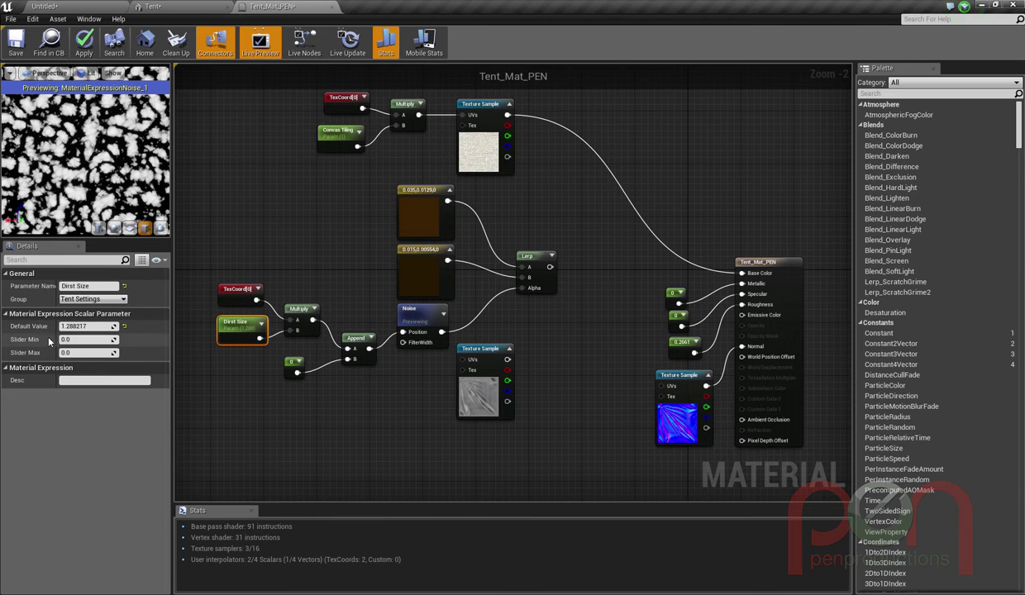
mouse_move(124, 329)
mouse_down()
mouse_move(132, 330)
mouse_move(107, 328)
mouse_up()
click(91, 328)
text(1)
key(Return)
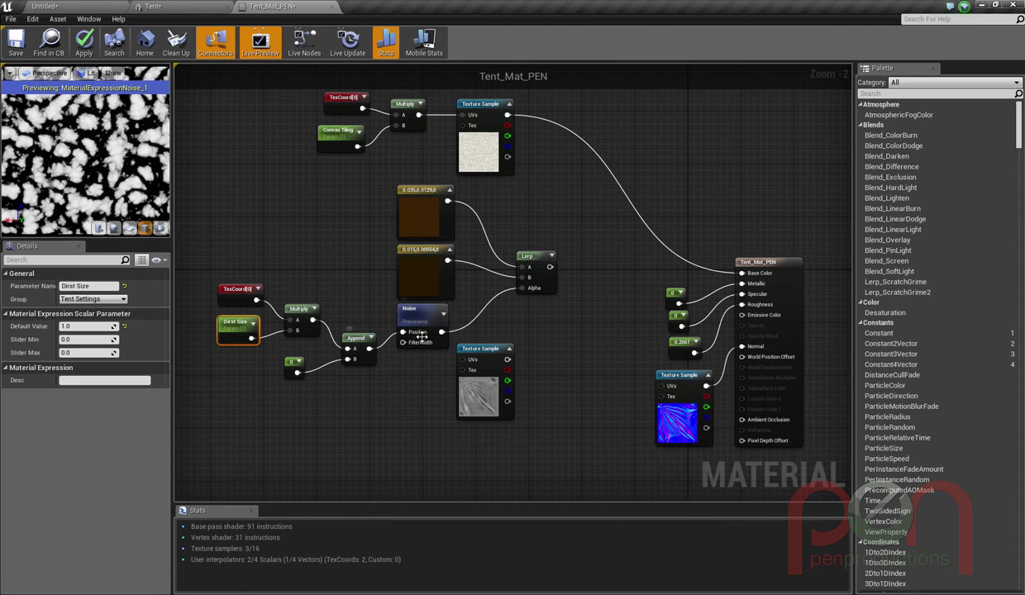
Step: Preview the Lerp node that blends the two brown colours in the viewport
click(537, 263)
right_click(539, 259)
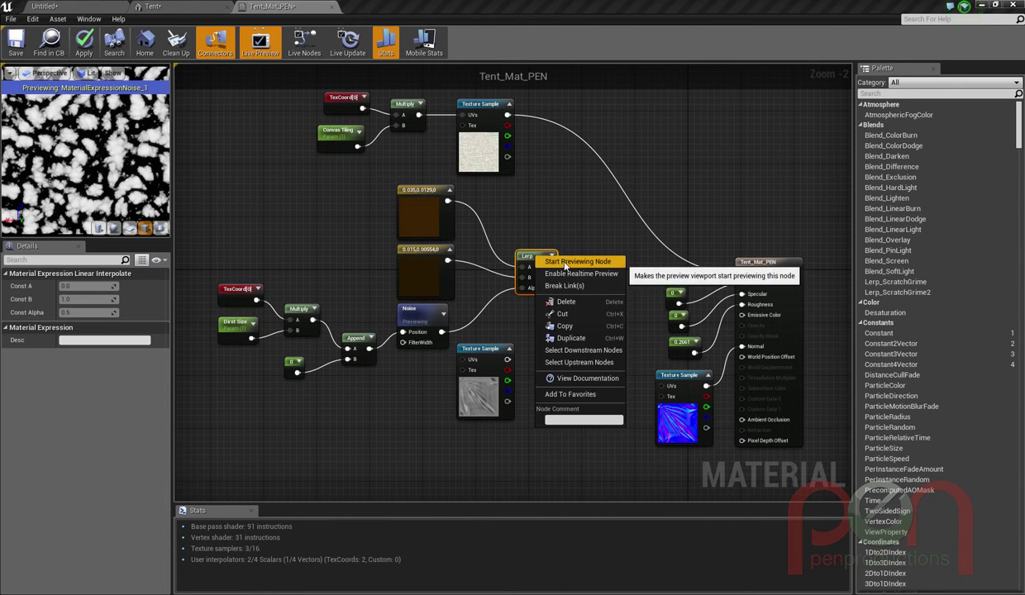
click(565, 263)
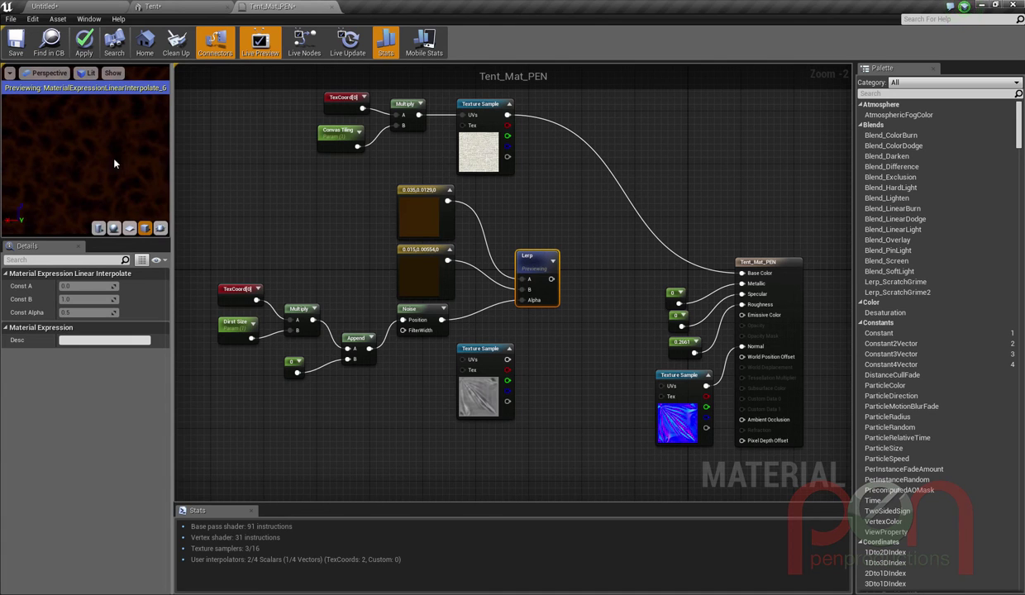
Step: Raise the Noise node's Level Scale to about 3.65, keeping the Simplex - Texture Based function
click(418, 315)
drag(80, 379, 105, 380)
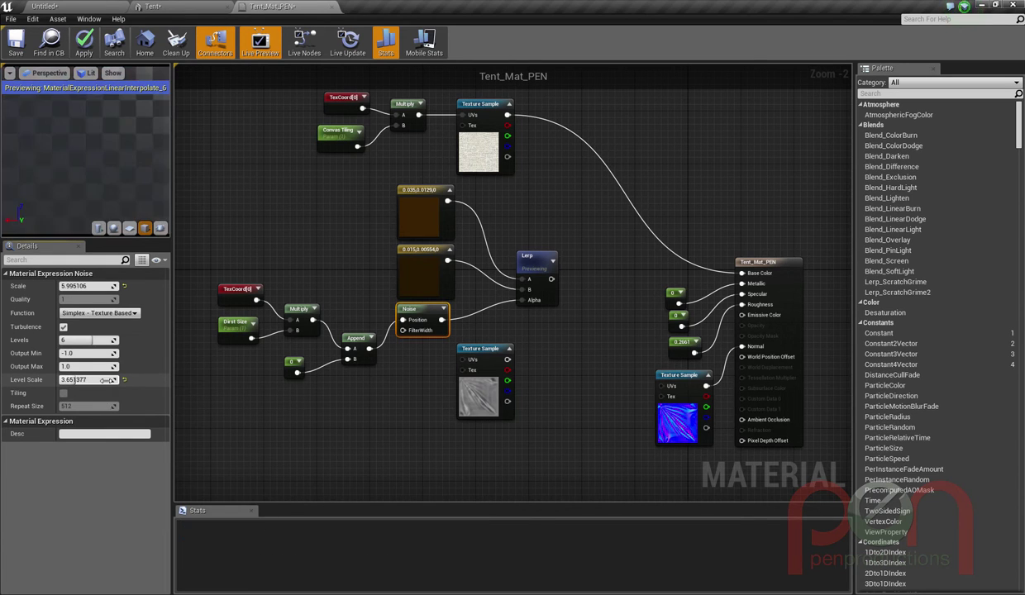
click(94, 380)
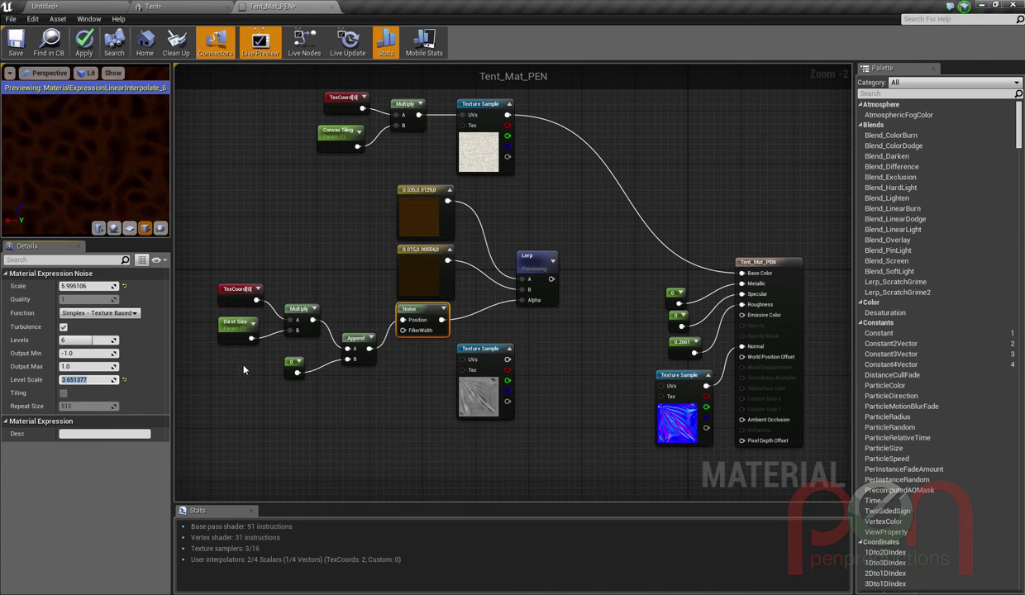
click(134, 314)
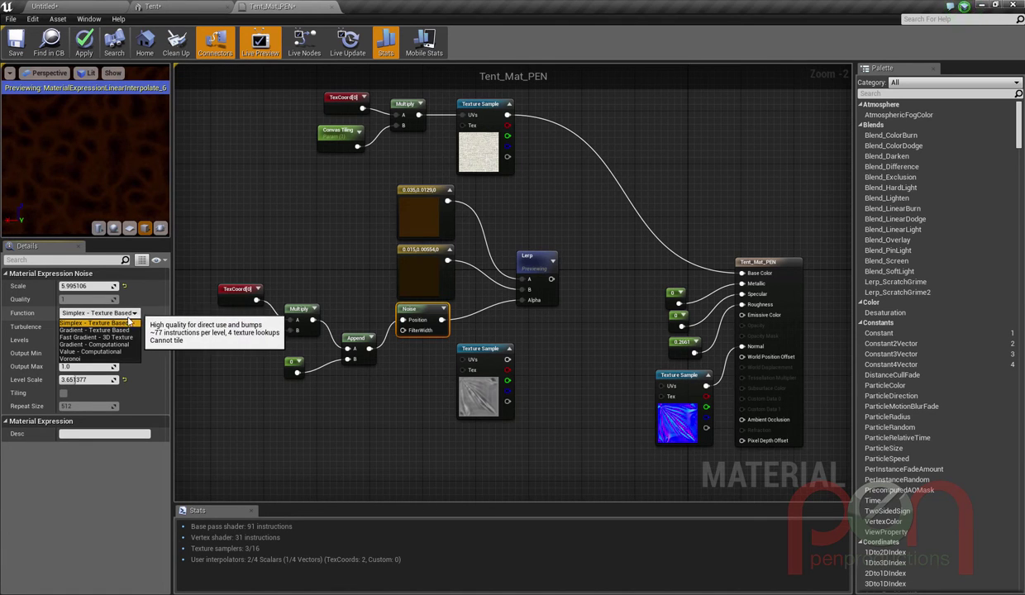
click(196, 391)
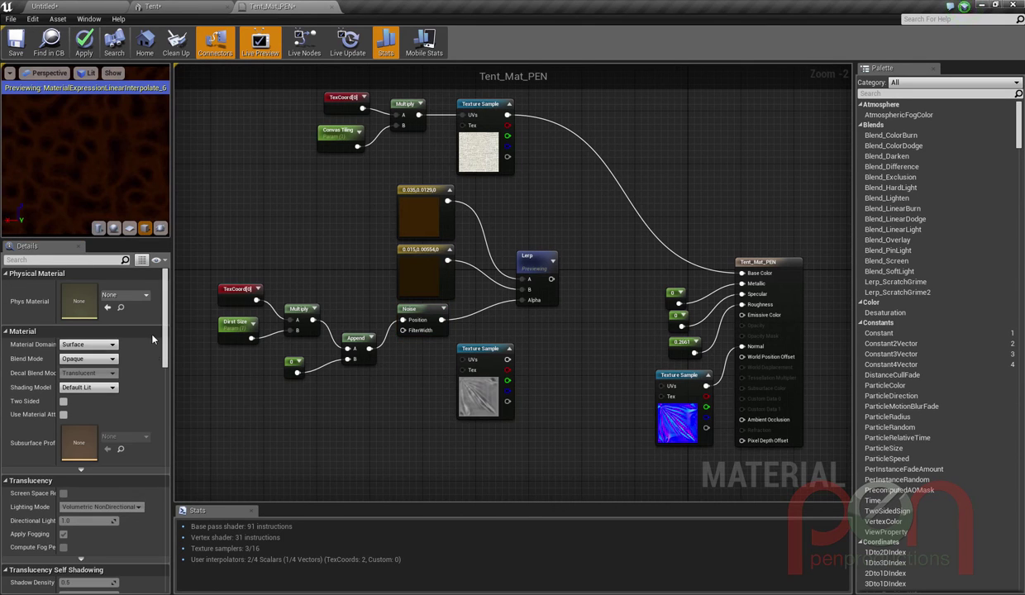
click(416, 310)
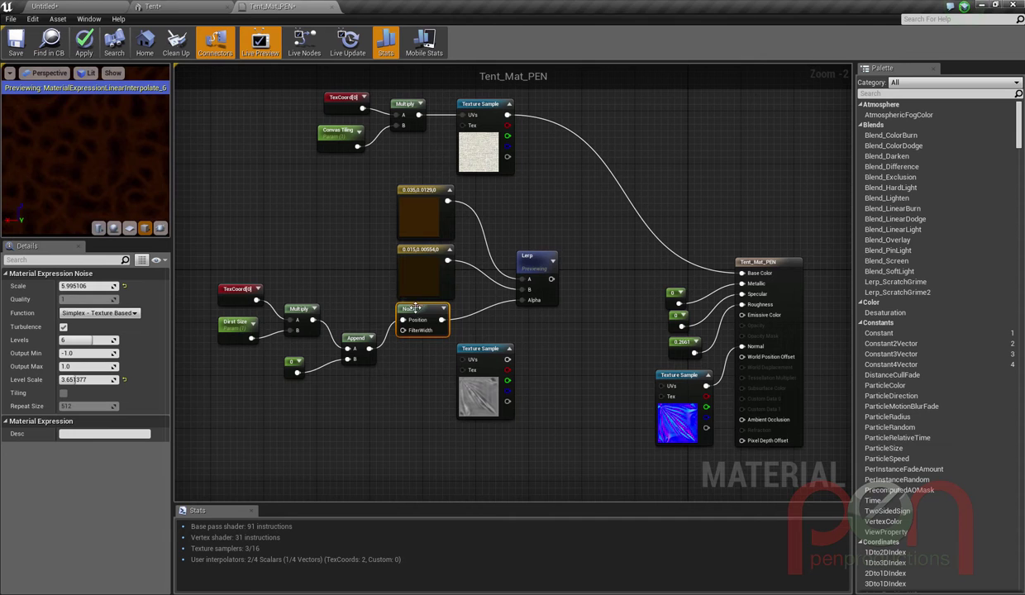
Step: Add a second Lerp node with the canvas Texture Sample feeding A and the brown dirt Lerp feeding B
drag(536, 260, 522, 253)
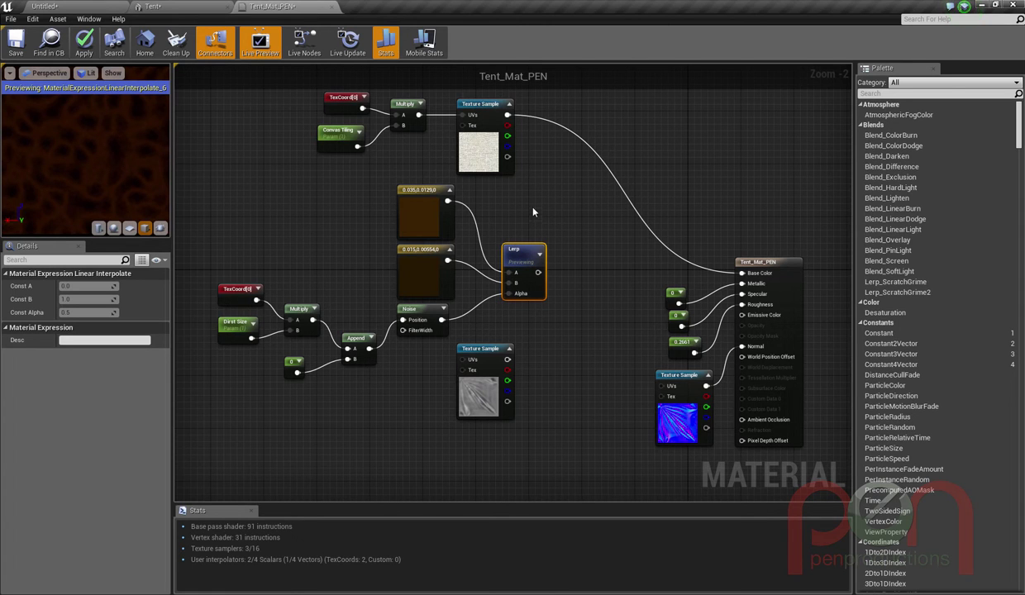
key(l)
click(579, 229)
drag(598, 234, 621, 222)
drag(507, 115, 544, 272)
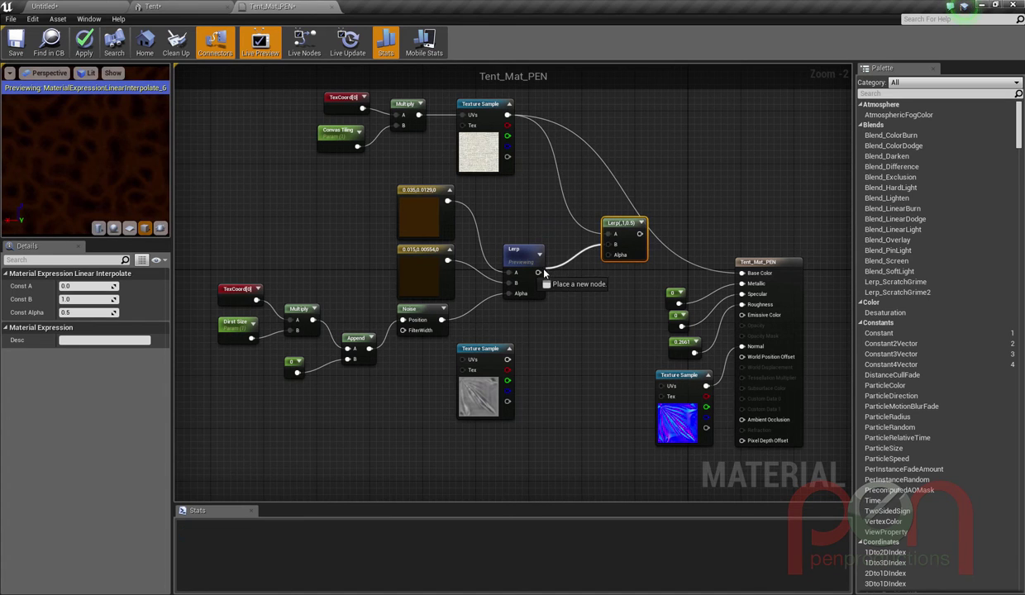
Step: Preview the new Lerp node in the viewport and shift it slightly up in the graph
right_click(620, 226)
click(662, 231)
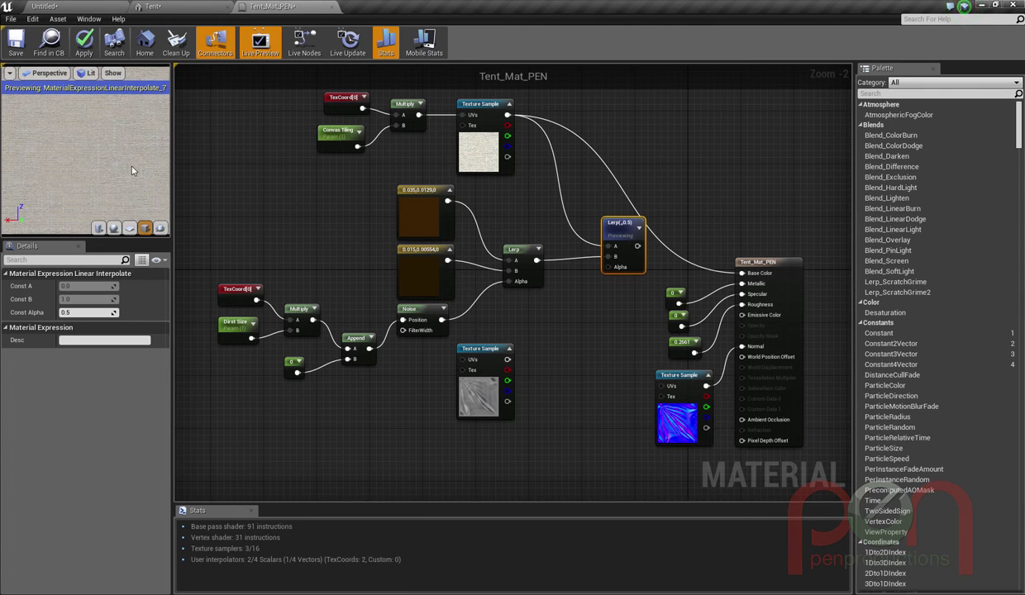
drag(619, 224, 625, 219)
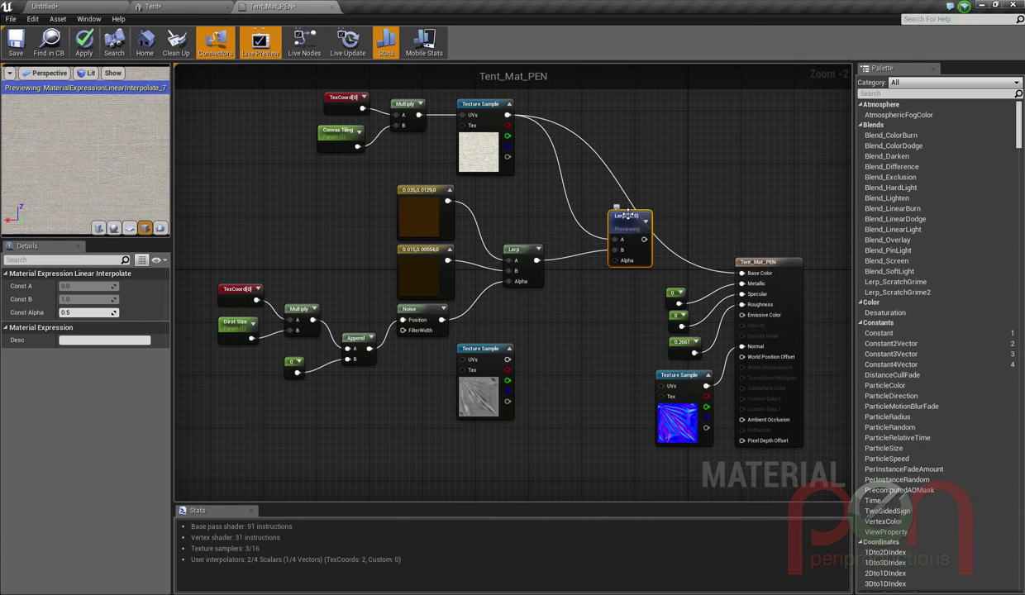
Step: Try Const Alpha values of 0 and 1 on the new Lerp, and return it to 0.5
mouse_move(84, 314)
mouse_down()
mouse_move(59, 323)
mouse_move(83, 313)
mouse_up()
click(82, 313)
text(0)
key(Return)
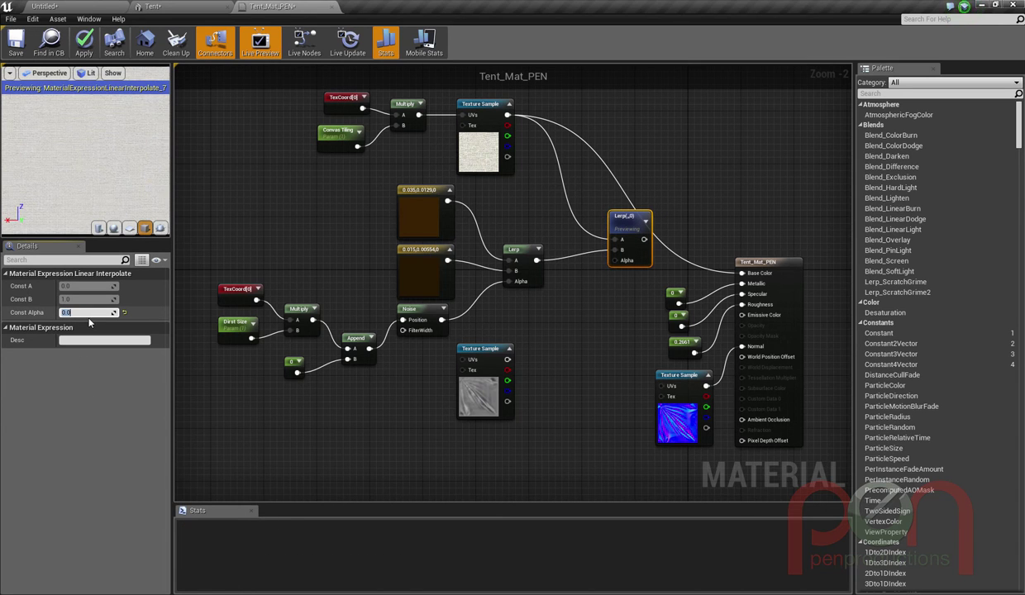
text(1)
key(Return)
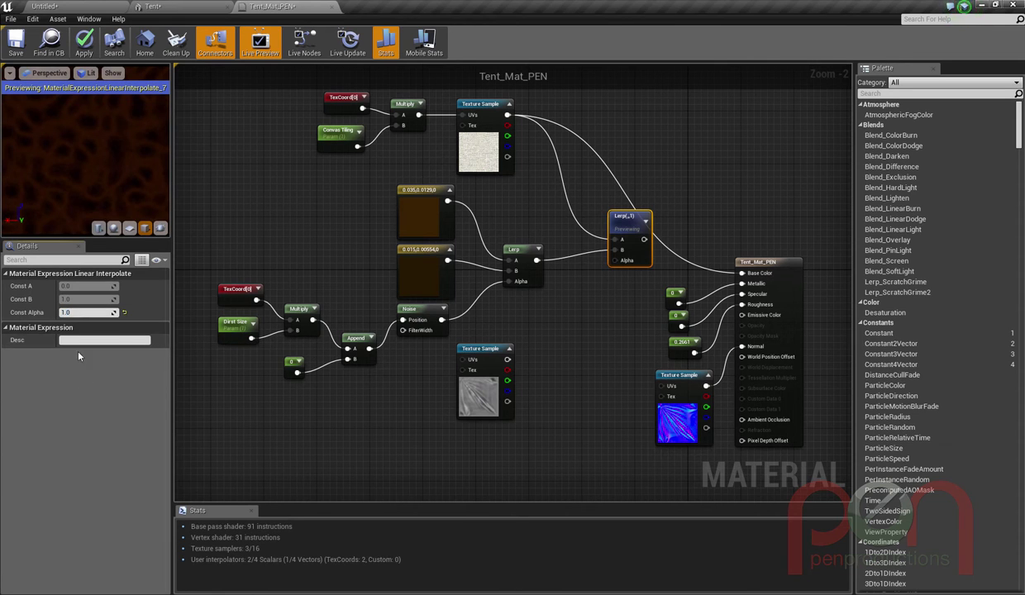
text(.5)
key(Return)
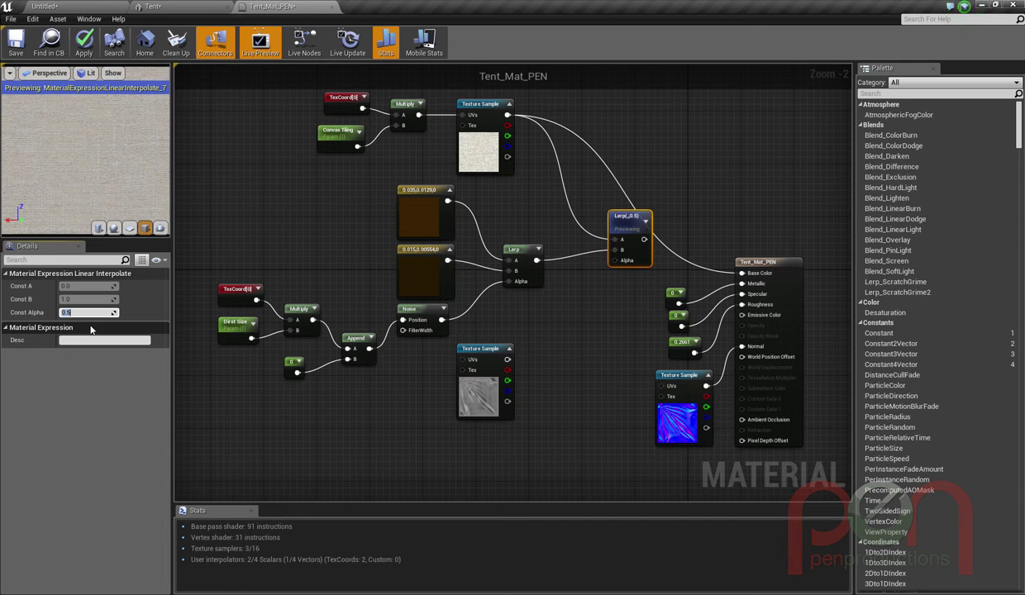
Step: Feed the Tent_B Texture Sample into the new Lerp's Alpha and connect that Lerp's output to Base Color
drag(508, 359, 616, 261)
drag(484, 359, 406, 387)
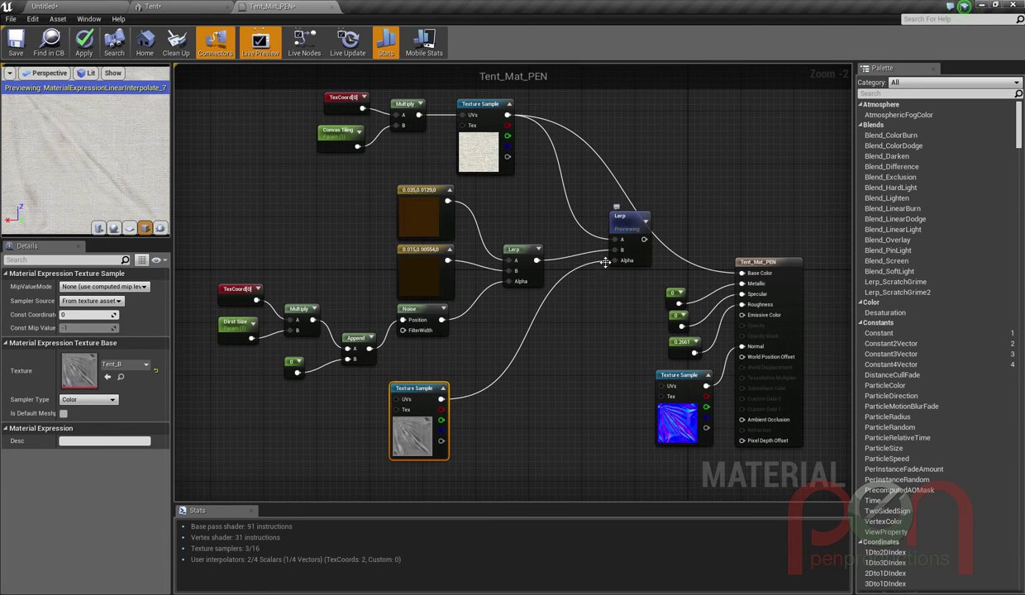
drag(644, 239, 744, 274)
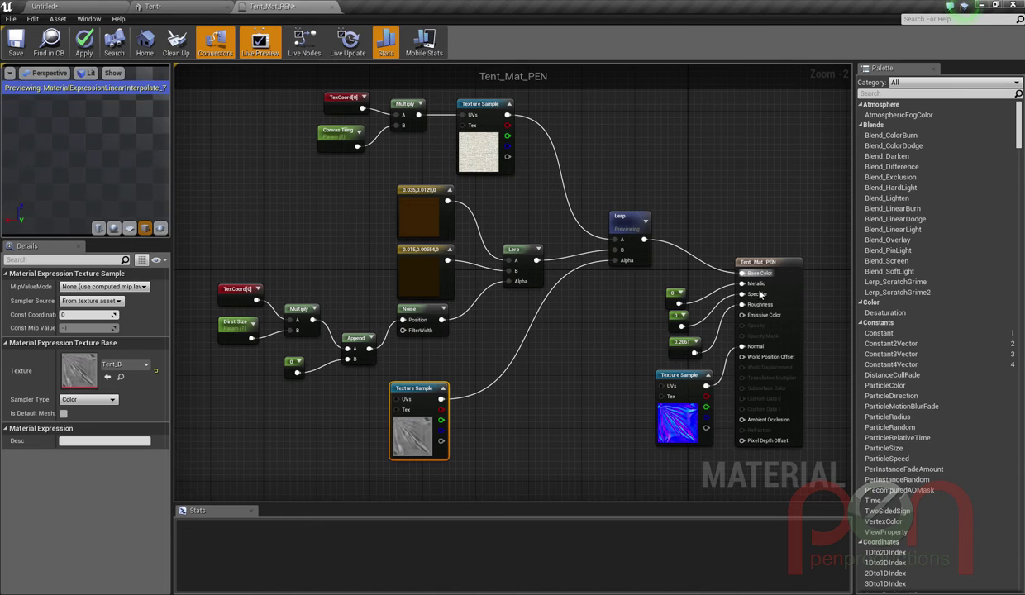
Step: Apply the material changes and shift the Tent_B Texture Sample left and slightly down to free space beside it
click(85, 46)
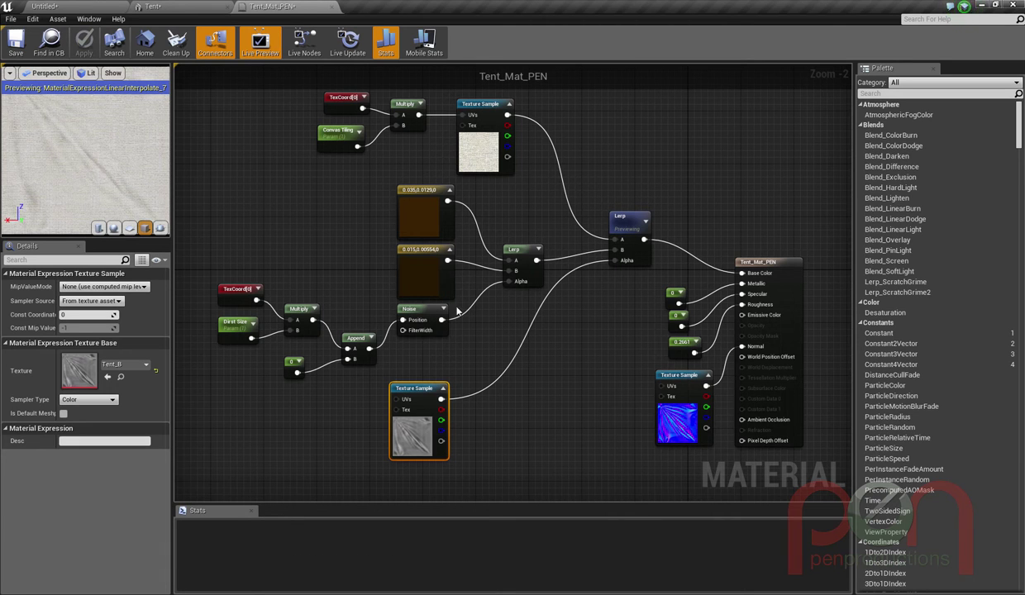
drag(418, 391, 368, 390)
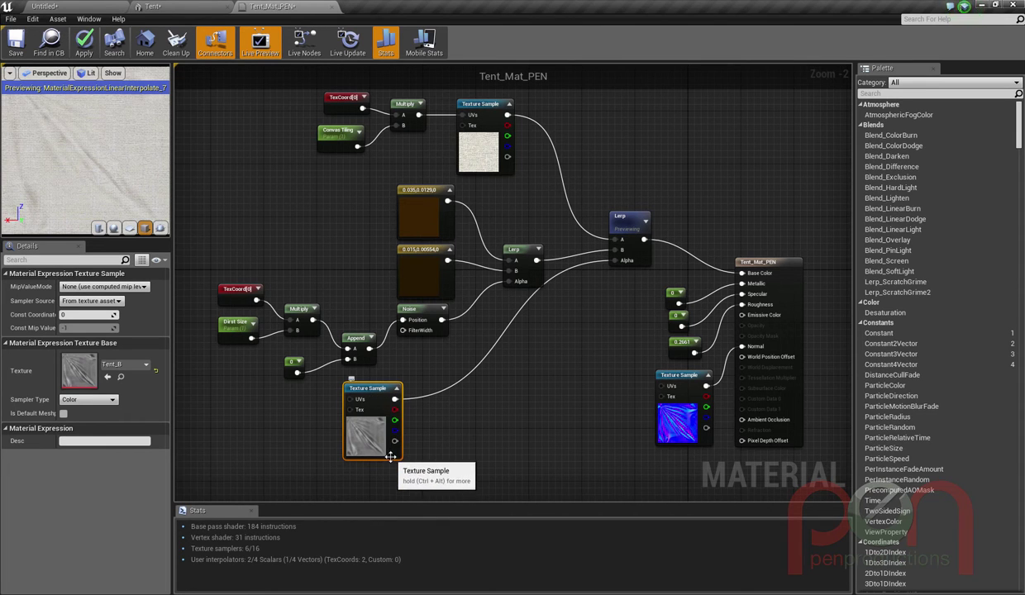
drag(373, 388, 365, 395)
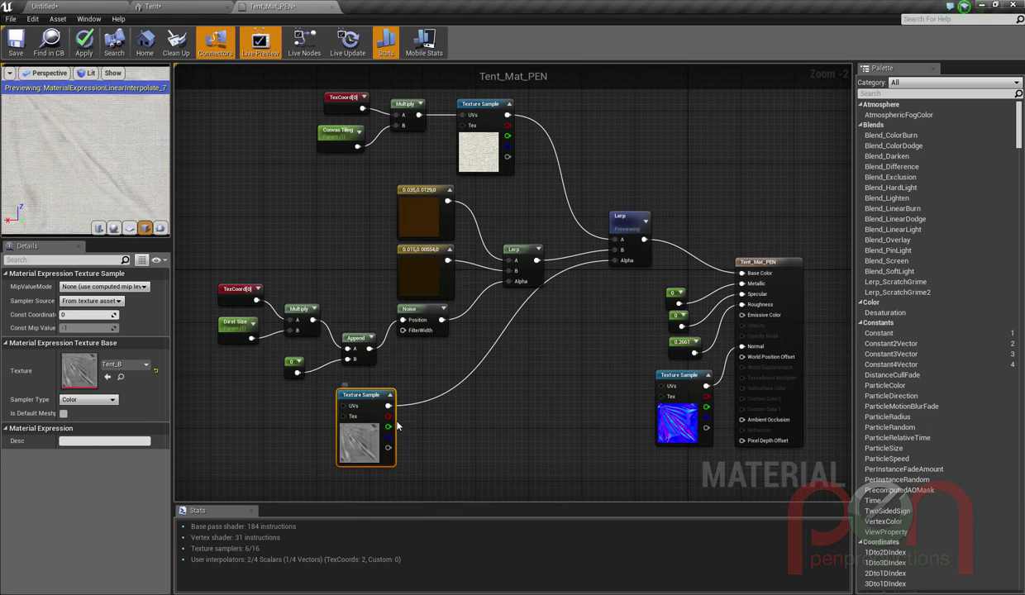
Step: Add an Add node and a Multiply node beside the Tent_B Texture Sample, and connect the Add output to Multiply's A
click(483, 411)
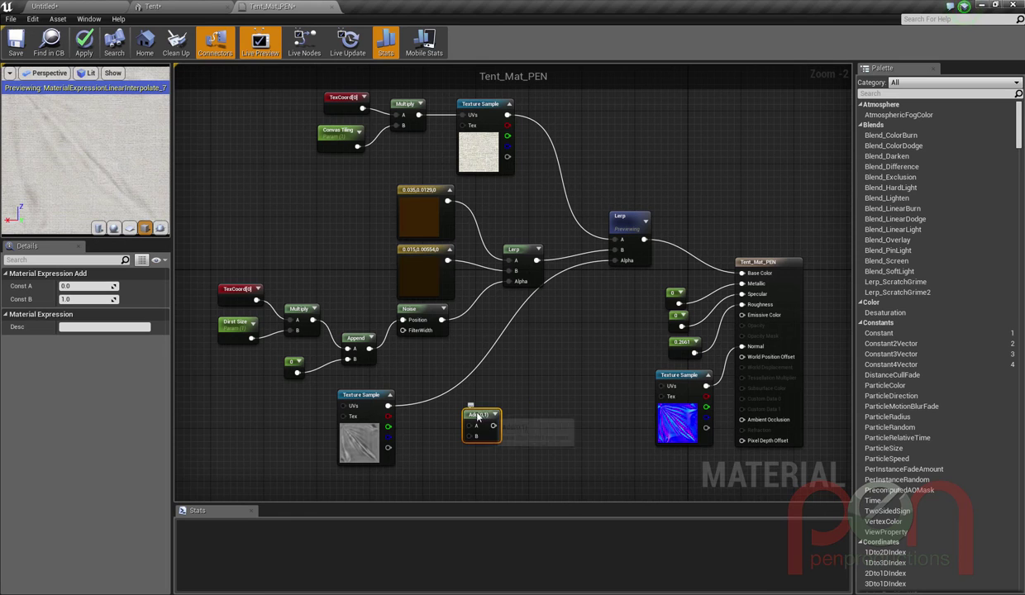
click(542, 379)
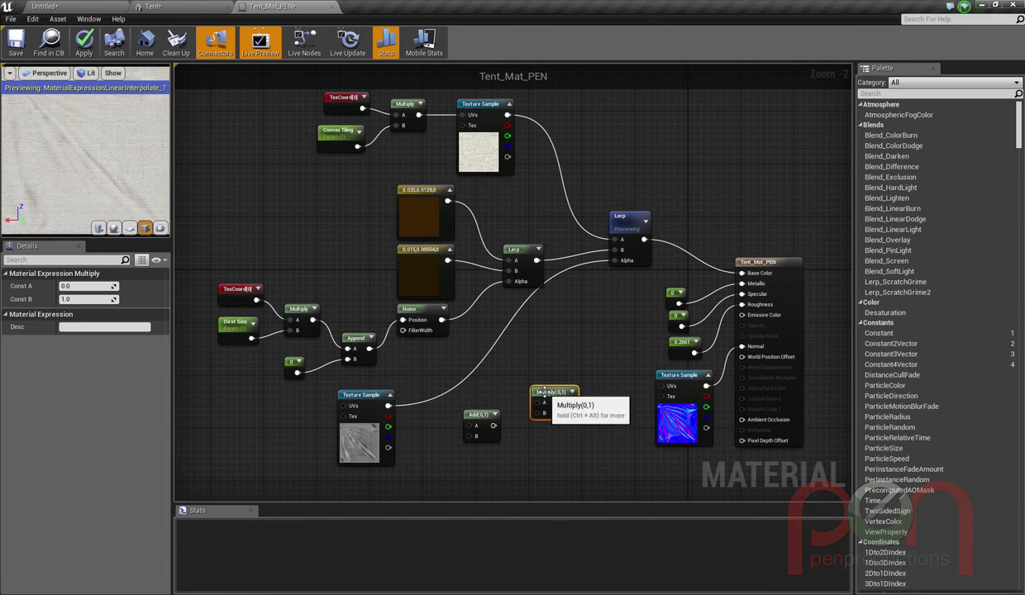
drag(486, 414, 472, 414)
drag(542, 374, 543, 367)
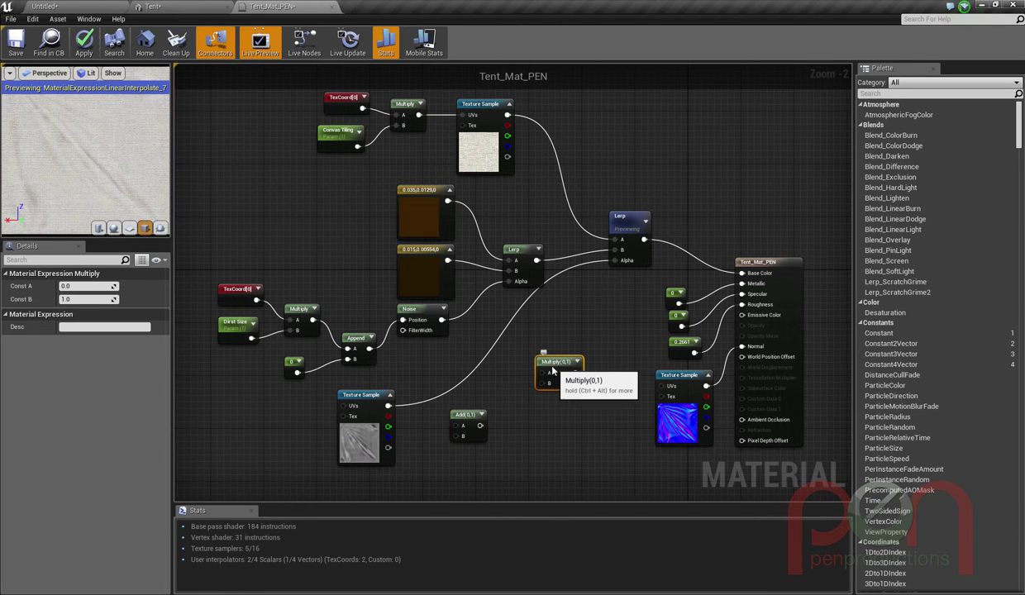
drag(480, 426, 536, 395)
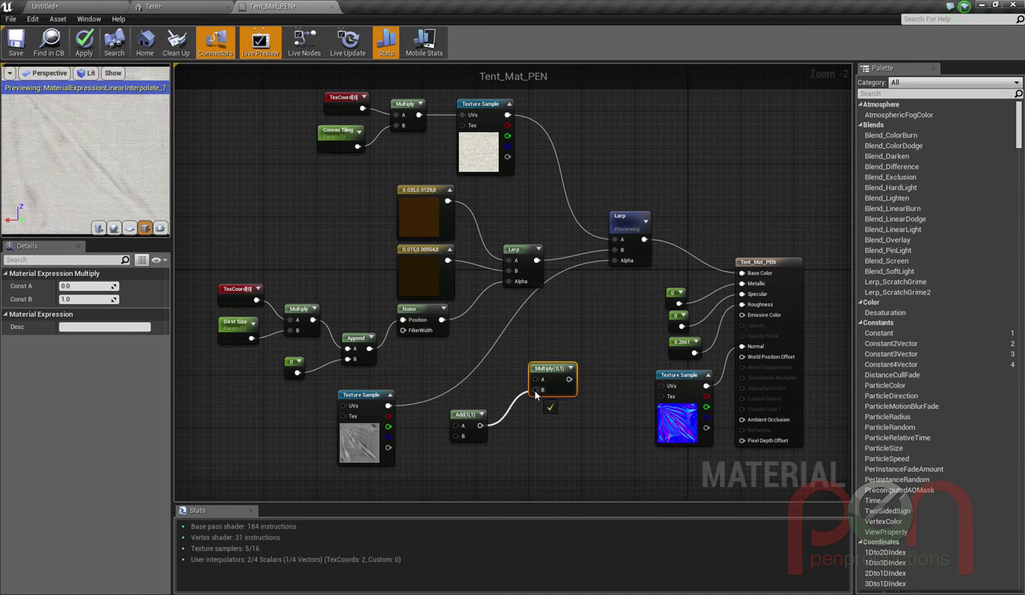
drag(539, 382, 552, 388)
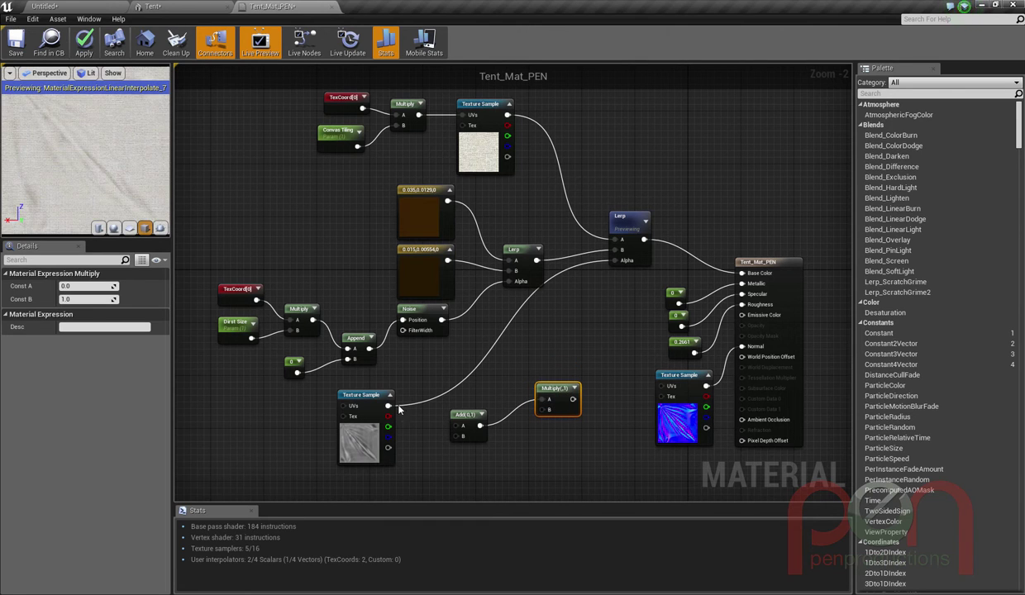
Step: Feed the Tent_B Texture Sample into Add's A, and create Constant nodes for the B inputs of Add and Multiply
drag(399, 408, 430, 461)
text(con)
key(Return)
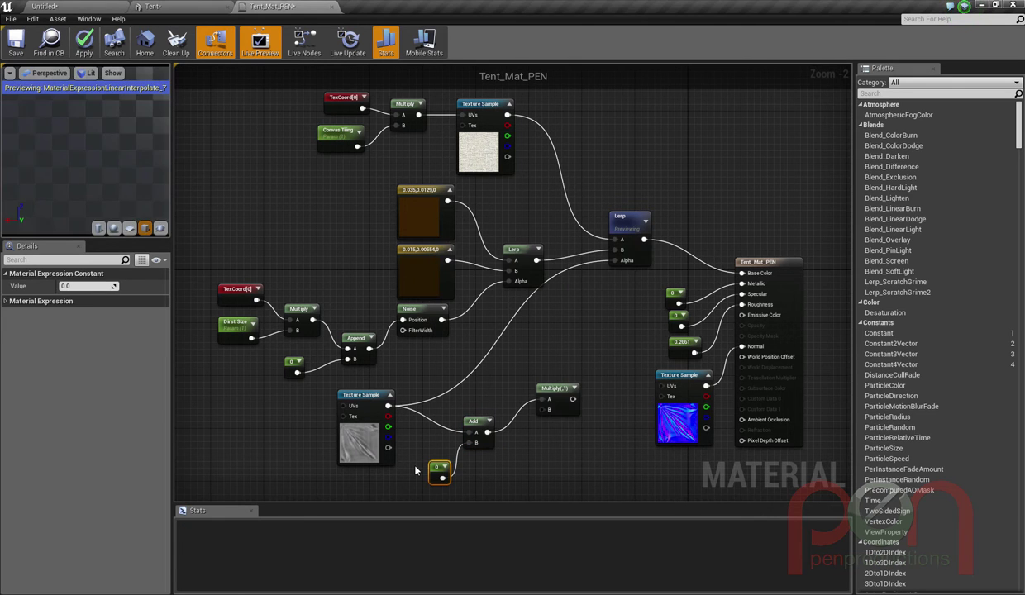
drag(542, 410, 518, 445)
text(con)
key(Return)
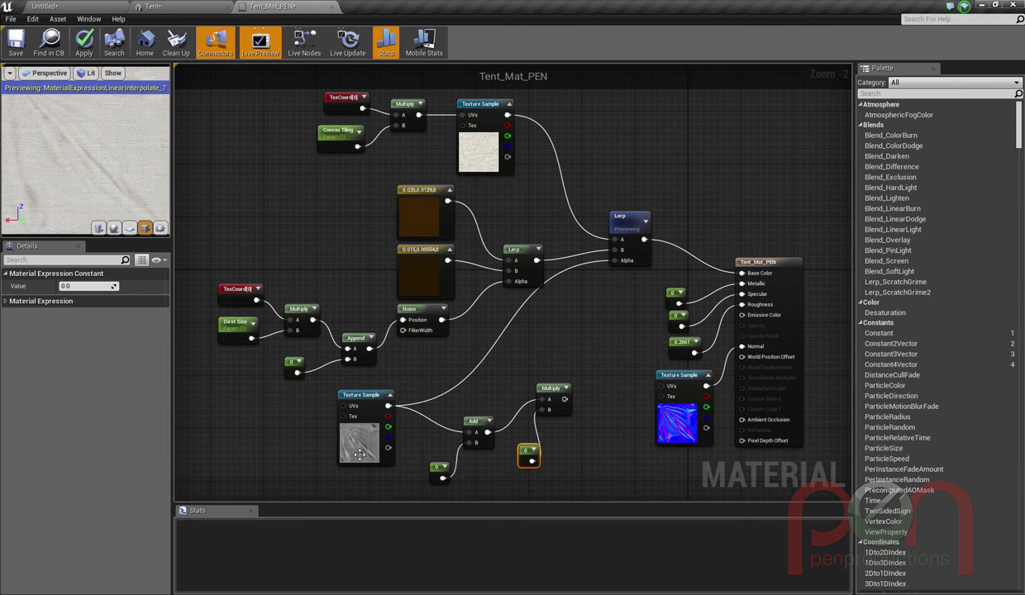
Step: Convert the Add node's constant to a parameter named Dirst Add in the Tent Settings group
click(436, 469)
right_click(436, 468)
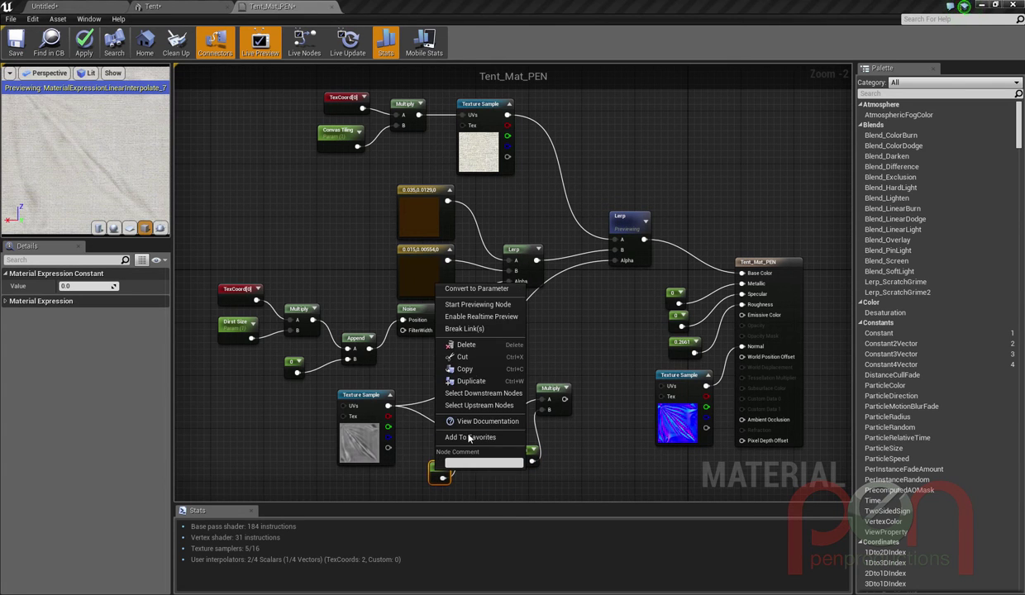
click(449, 288)
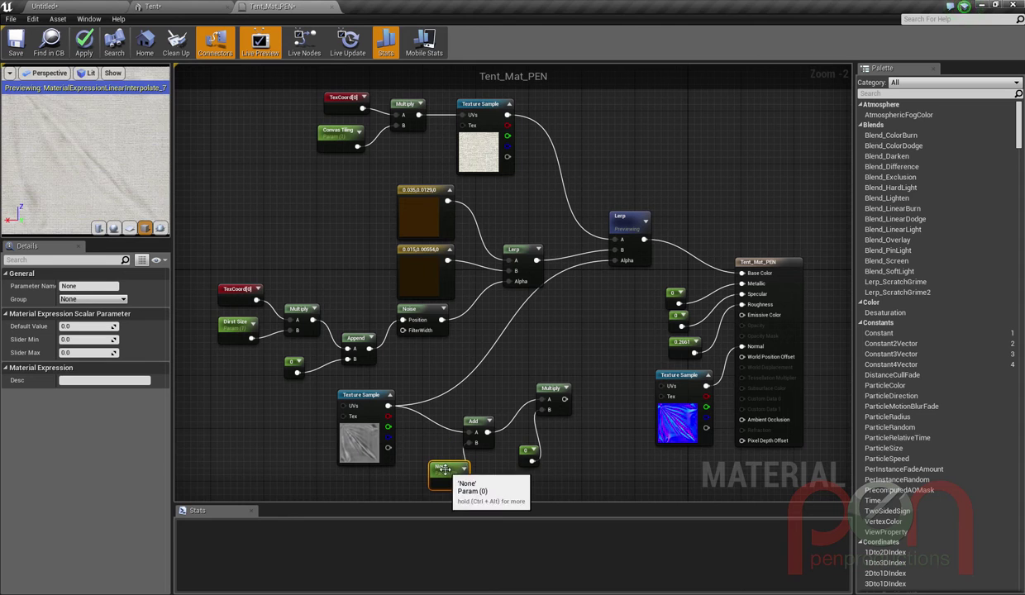
drag(444, 467, 418, 473)
right_drag(484, 378, 498, 300)
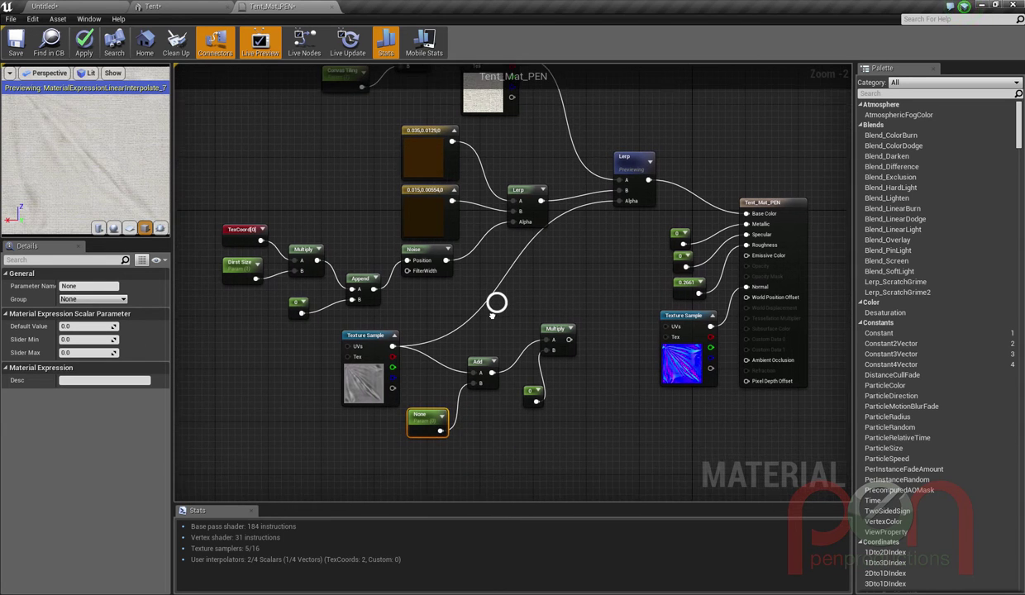
click(122, 299)
click(109, 308)
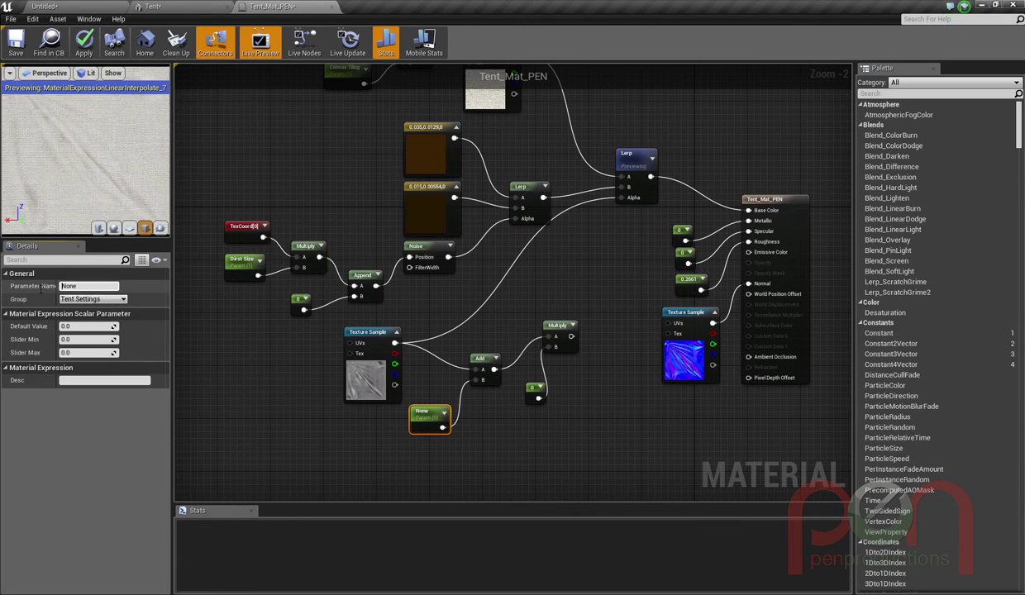
drag(86, 286, 37, 286)
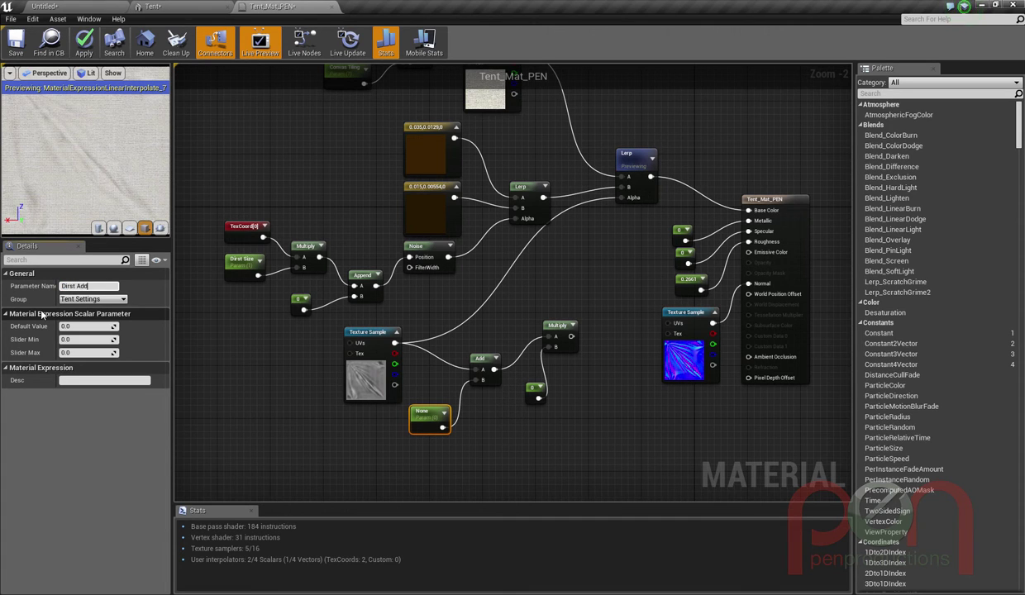
key(Return)
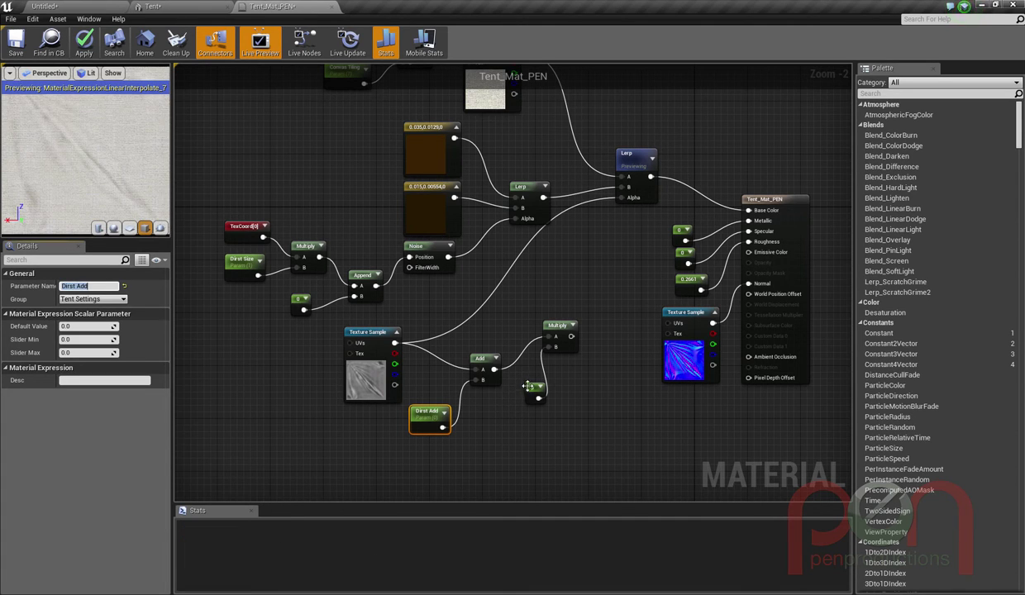
Step: Convert the new Multiply's constant to a parameter named Dirt Converage, and connect that Multiply to the final Lerp's Alpha
drag(527, 386, 507, 399)
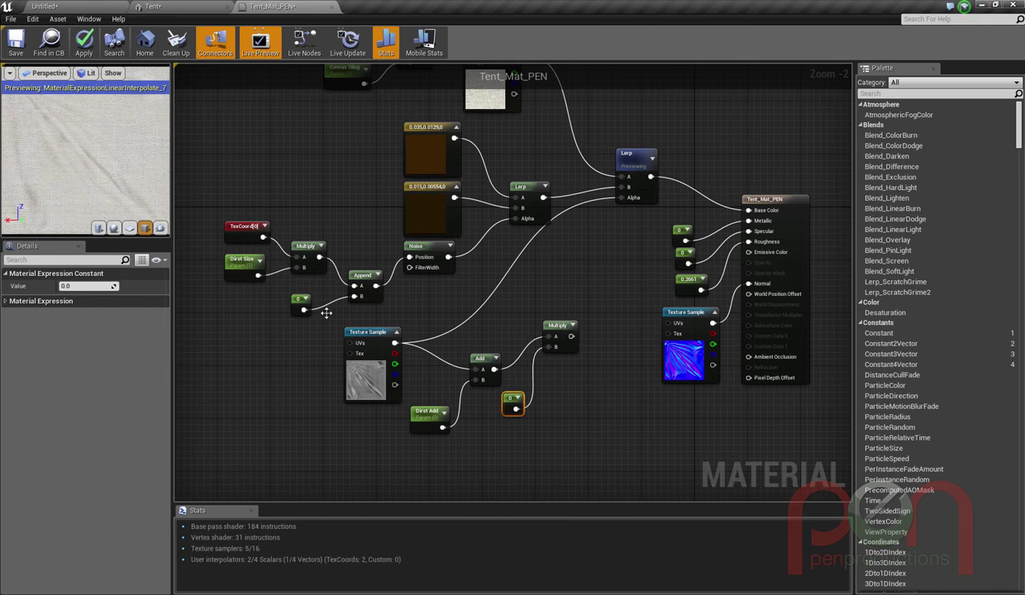
right_click(513, 401)
click(533, 404)
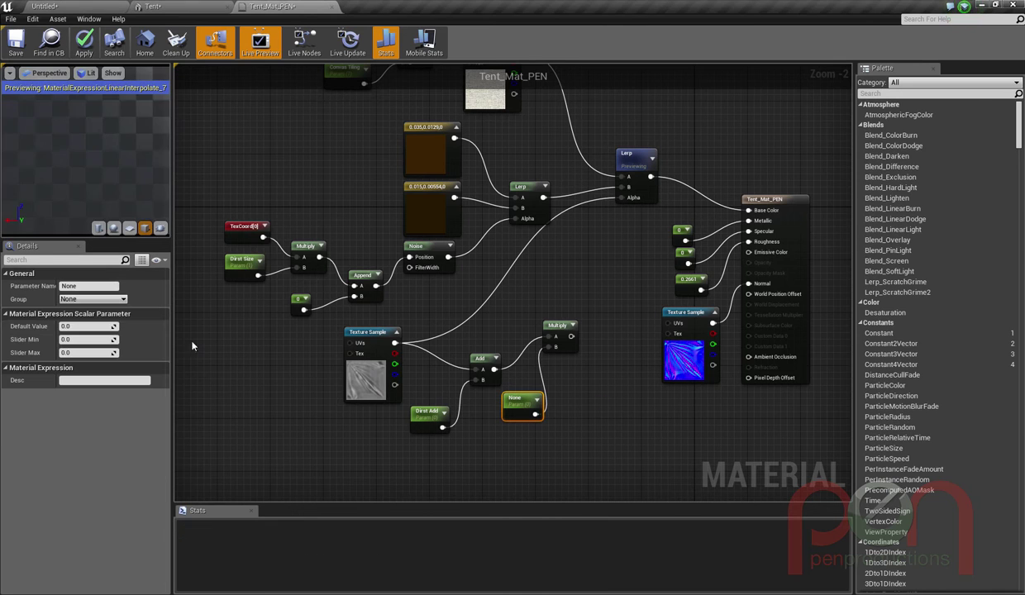
click(86, 287)
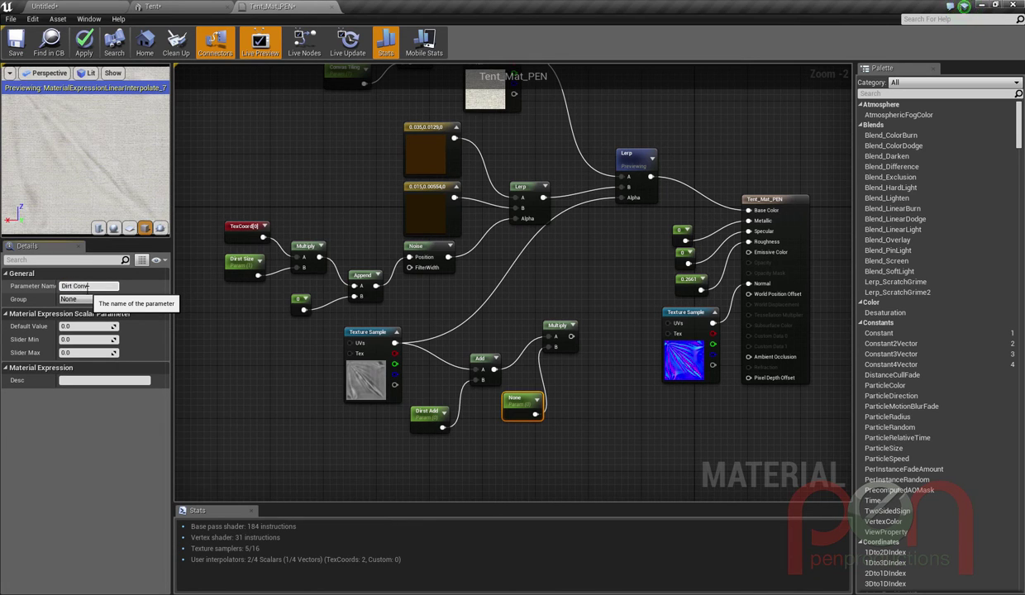
key(Return)
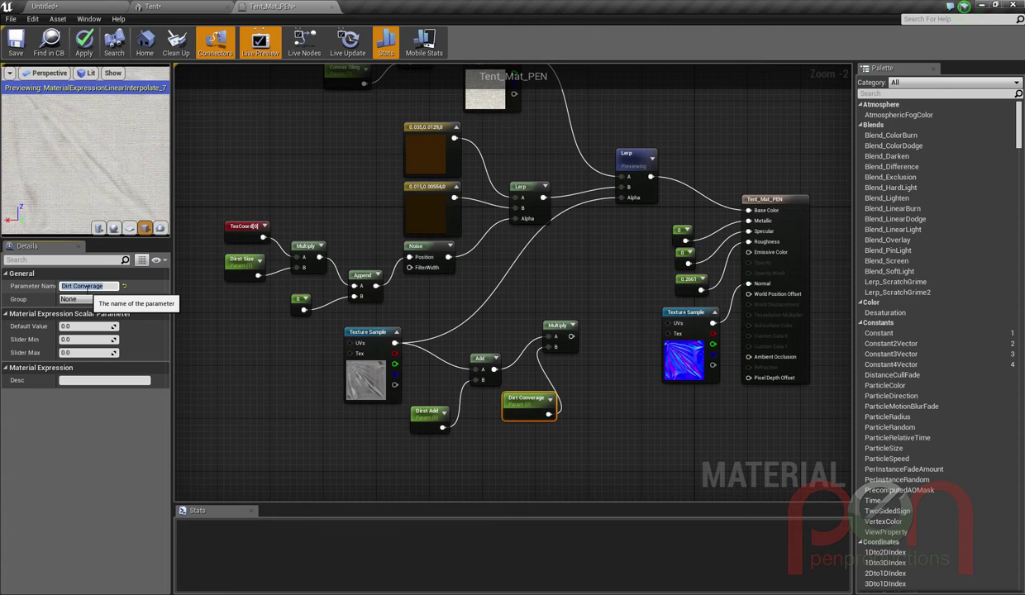
drag(521, 407, 494, 426)
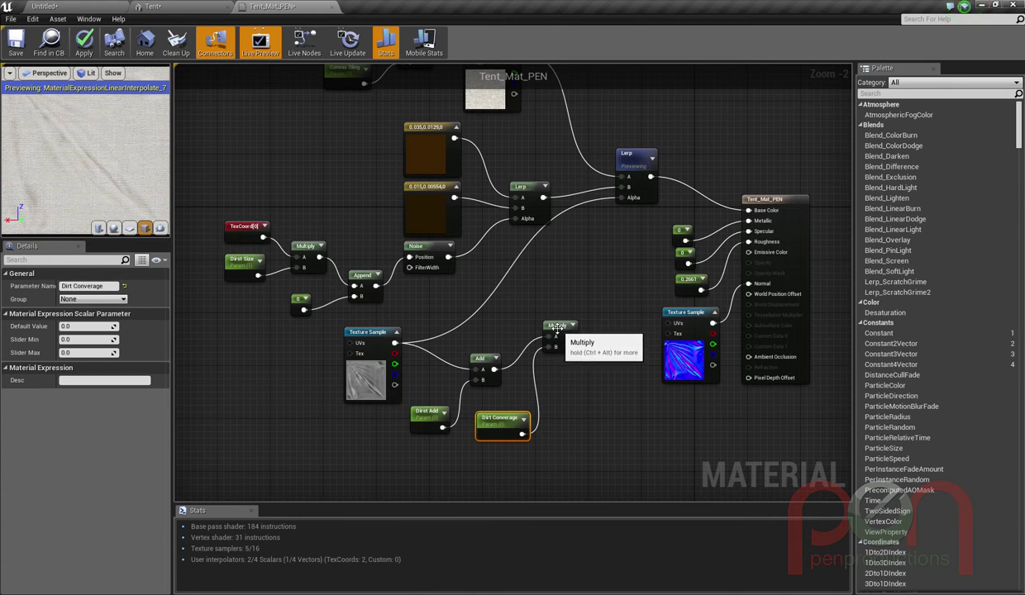
drag(571, 336, 621, 197)
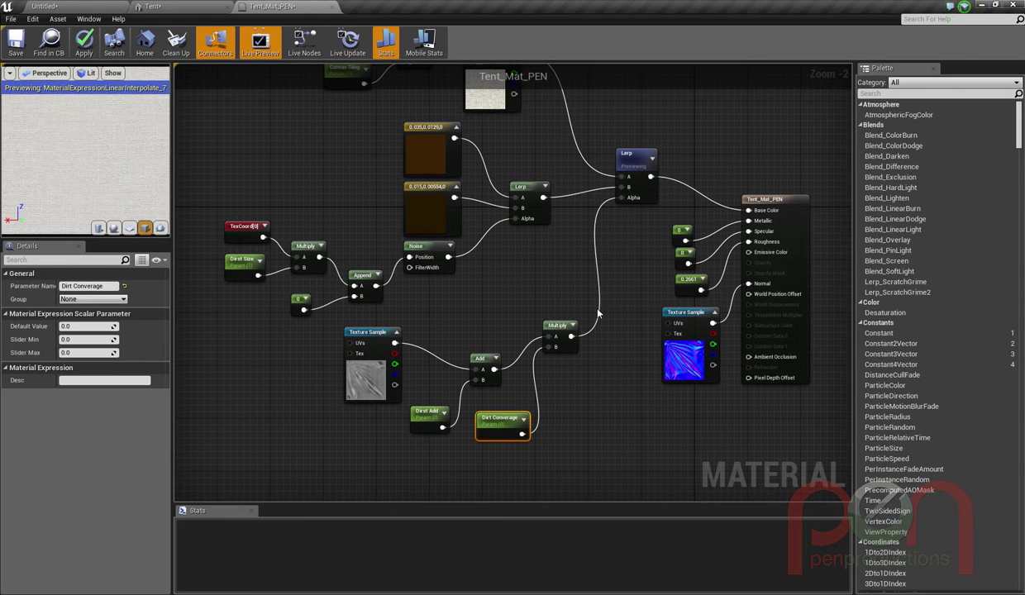
Step: Try a higher Dirt Converage default value, test different Dirst Add defaults, and return Dirst Add to 0
click(428, 413)
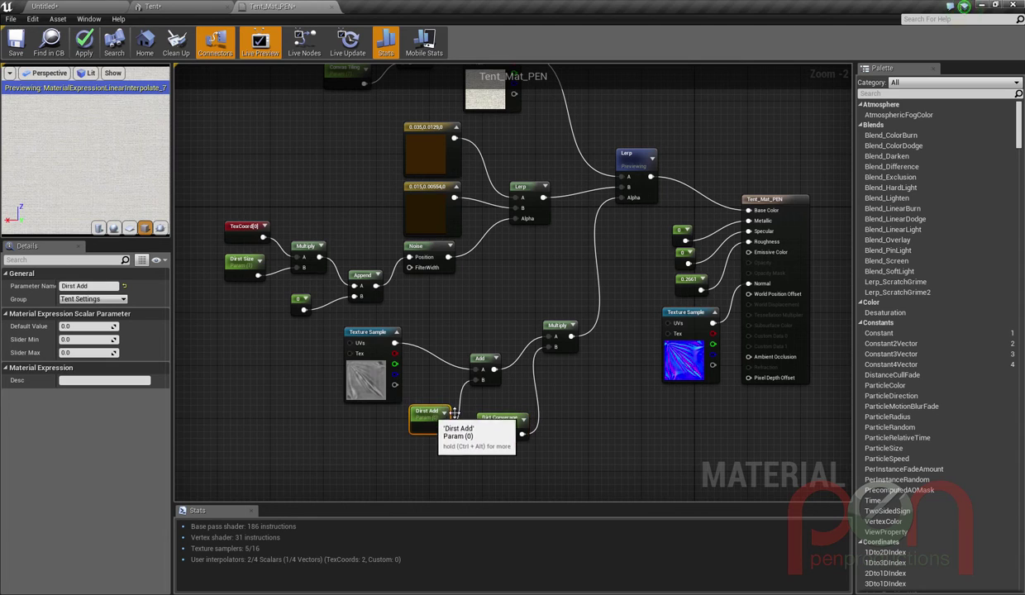
click(507, 418)
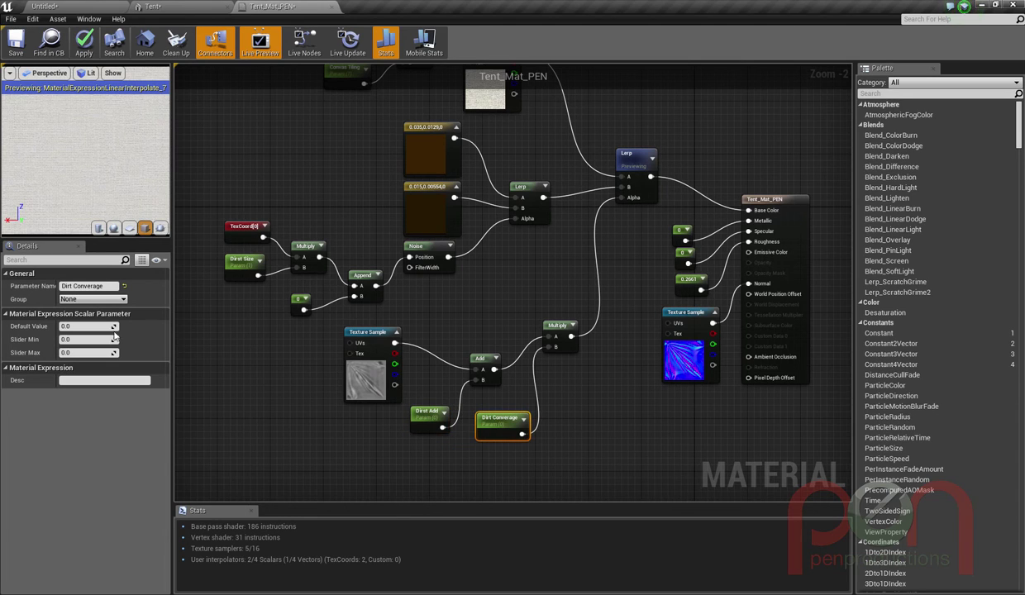
mouse_move(83, 327)
mouse_down()
mouse_move(73, 327)
mouse_move(98, 327)
mouse_up()
click(427, 412)
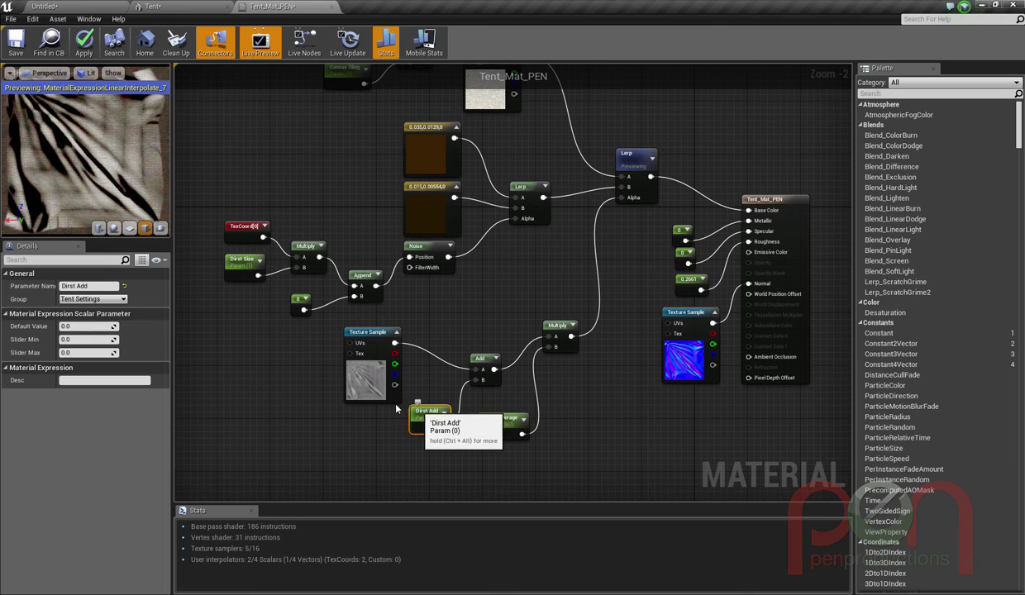
mouse_move(105, 329)
mouse_down()
mouse_move(77, 328)
mouse_move(89, 326)
mouse_up()
click(88, 327)
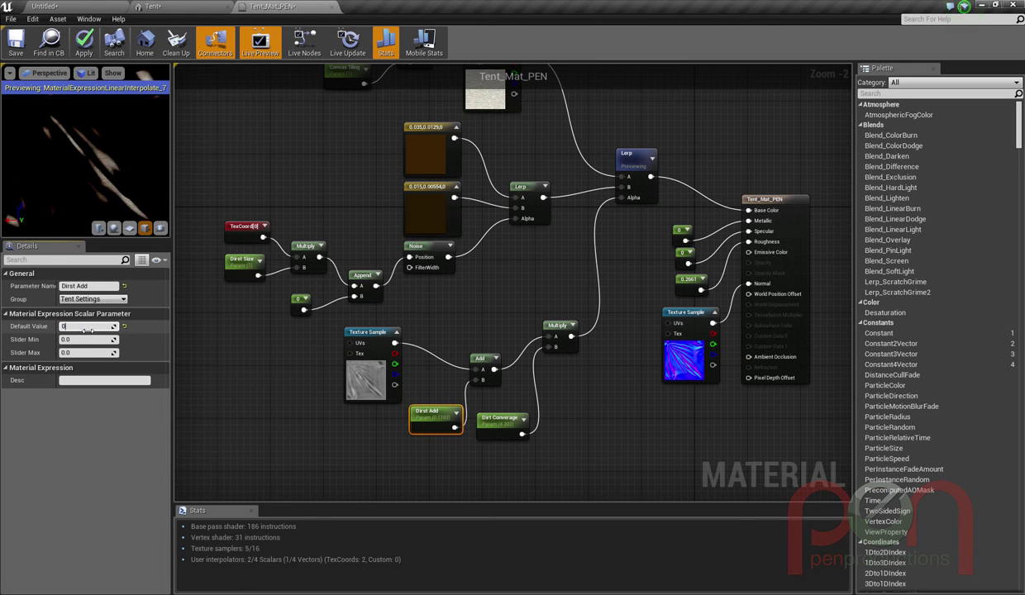
key(Return)
Step: Move Dirst Add and the Tent_B Texture Sample aside, and insert a OneMinus (1-x) node between the texture and Add's A
drag(424, 411, 411, 418)
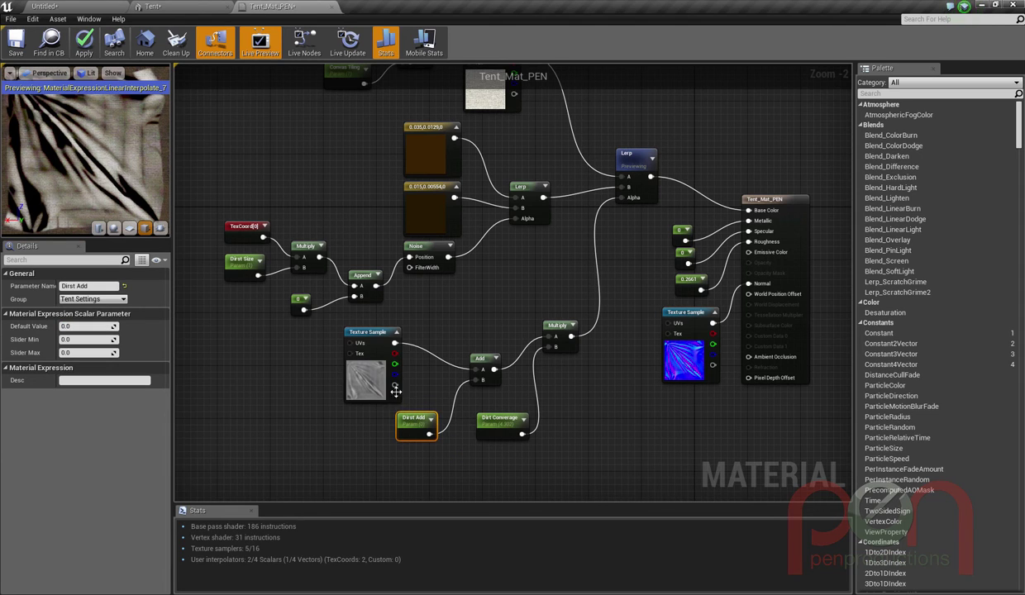
drag(372, 342, 351, 356)
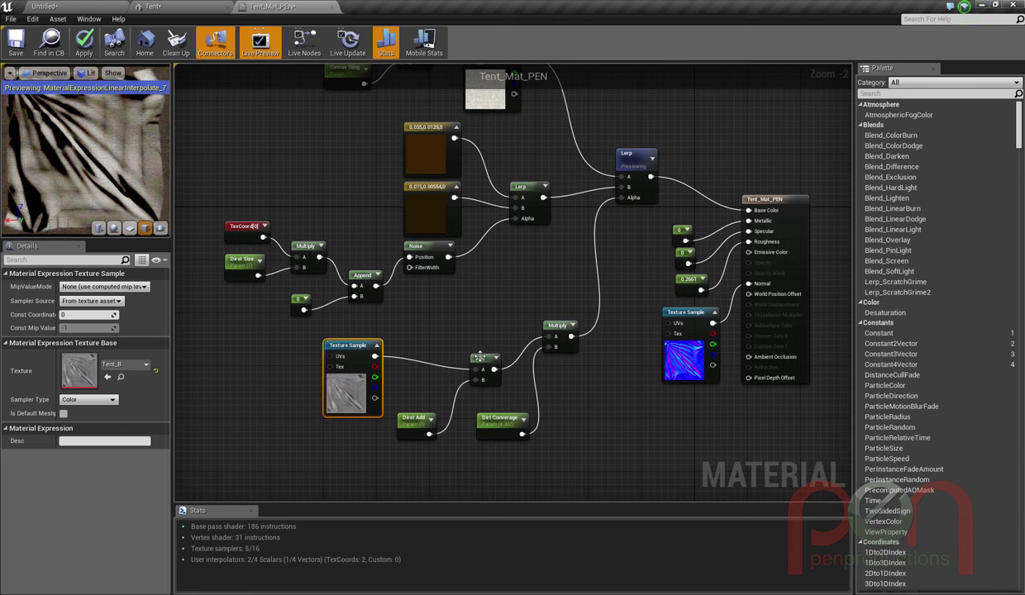
right_click(417, 386)
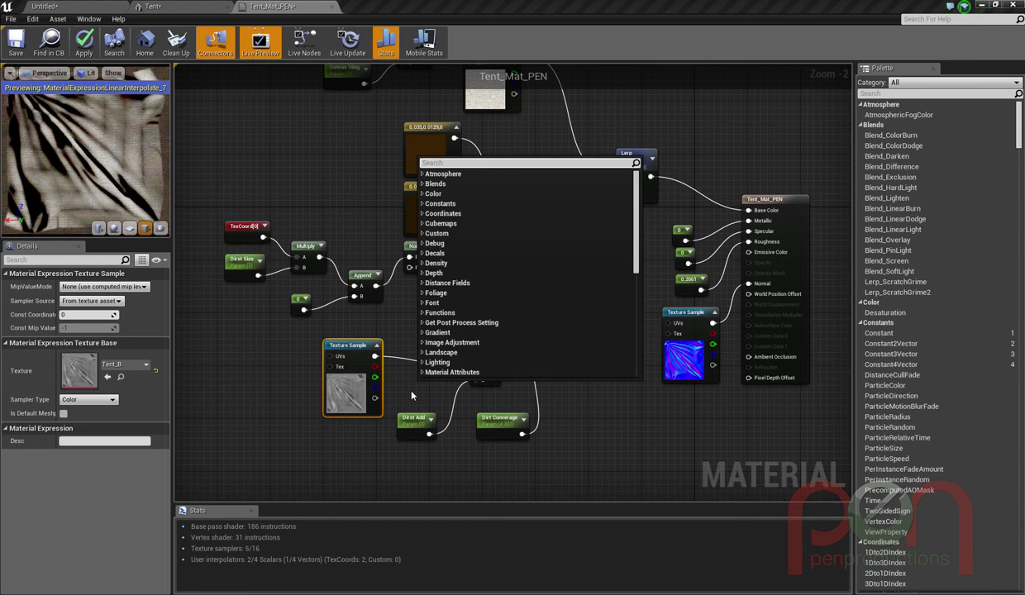
text(one)
key(Return)
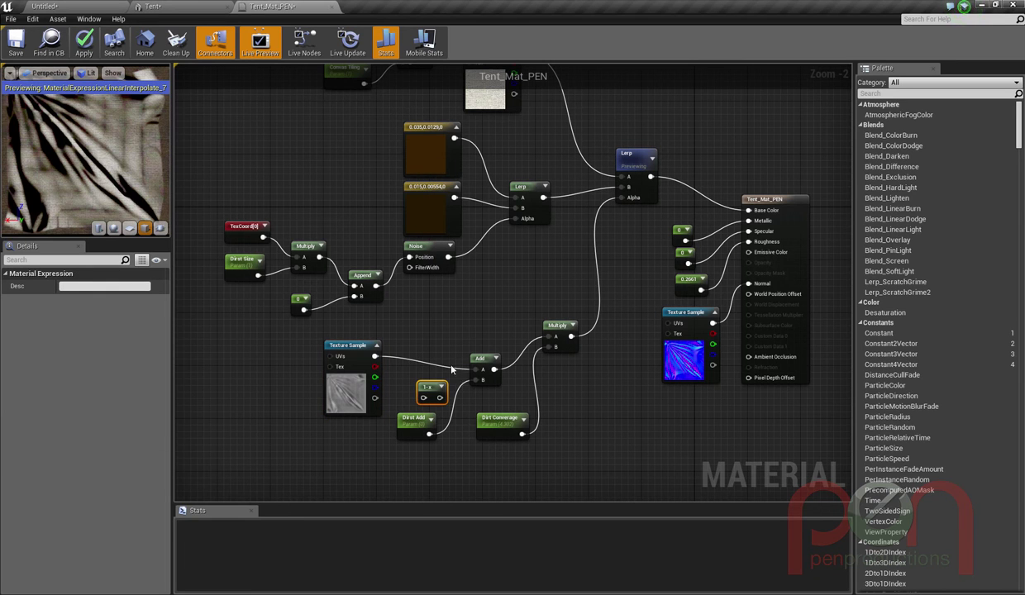
drag(427, 387, 430, 363)
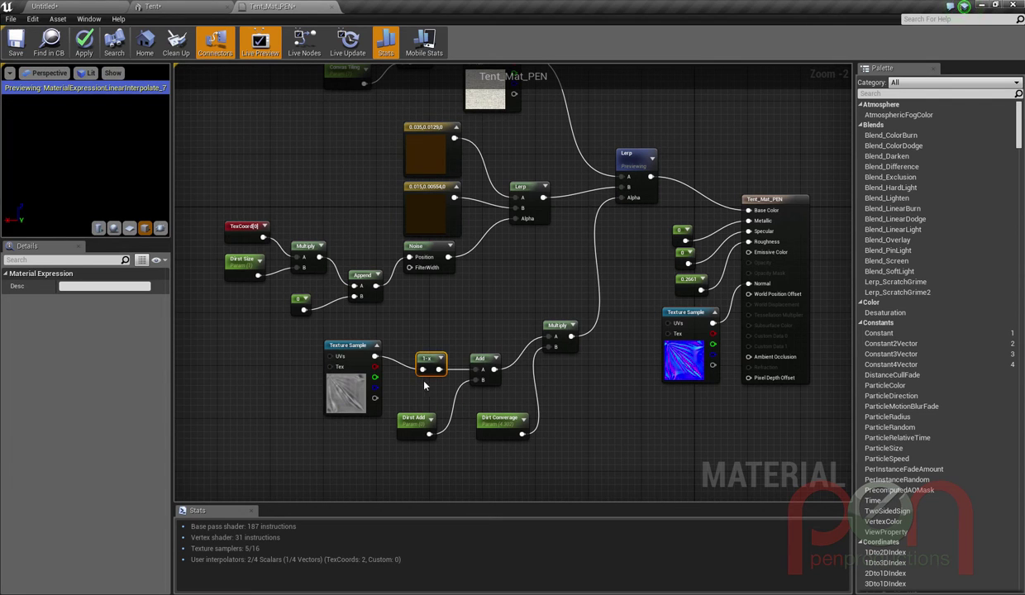
Step: Set the Dirt Converage parameter's default value to 0
click(411, 418)
click(500, 419)
click(87, 328)
text(0)
key(Return)
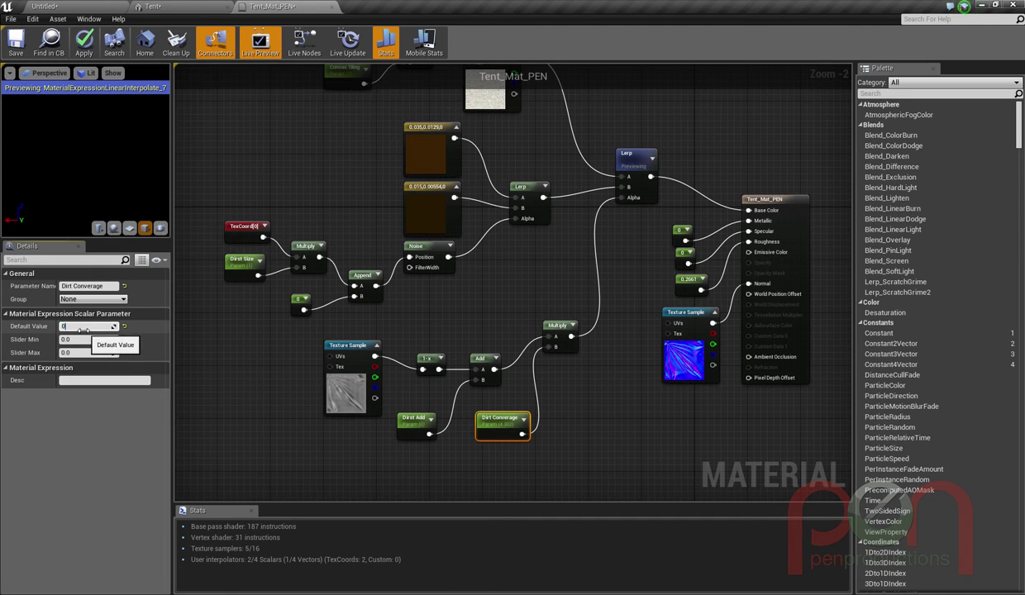
Step: Raise the Dirt Converage default value to about 0.4 while checking the dirt in the preview
click(307, 410)
click(492, 422)
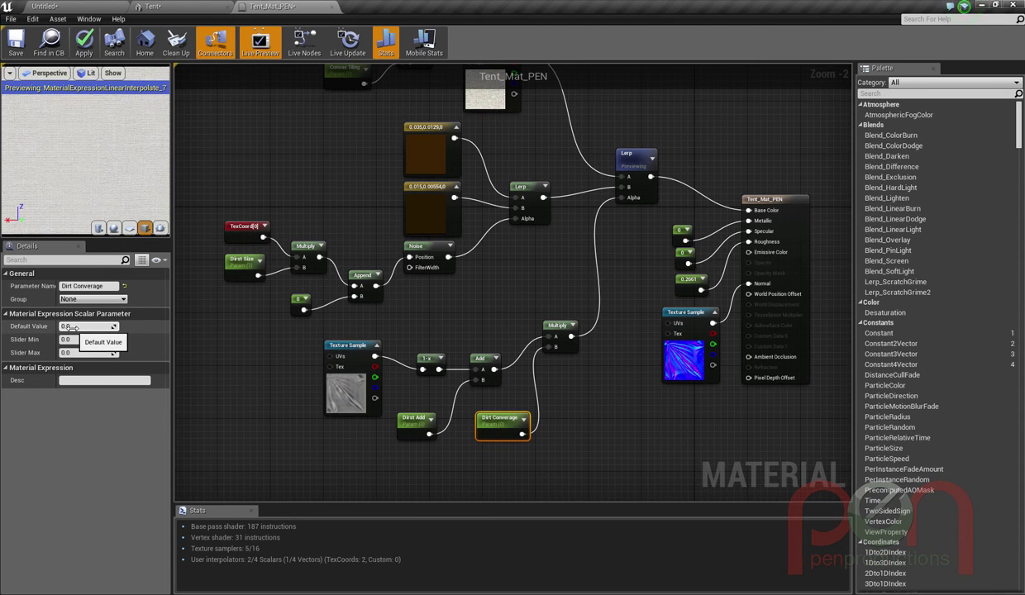
click(414, 420)
click(495, 421)
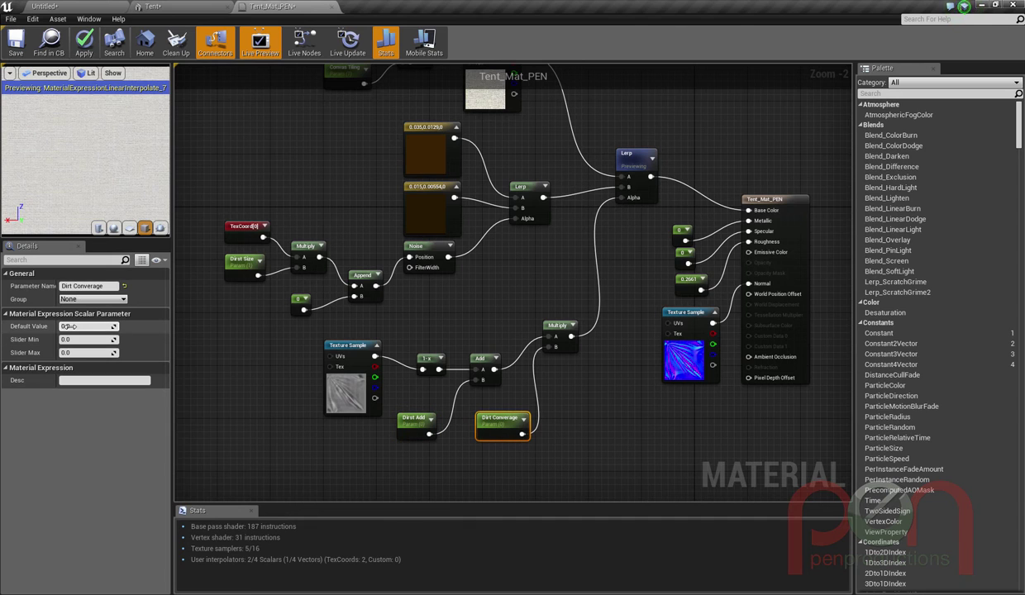
mouse_move(83, 326)
mouse_down()
mouse_move(104, 327)
mouse_move(72, 327)
mouse_up()
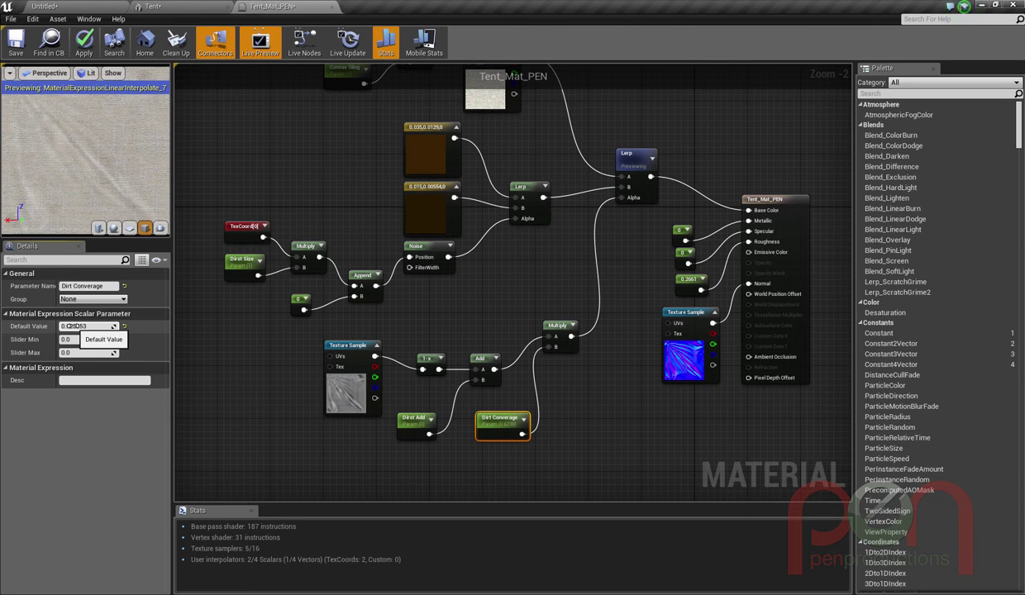
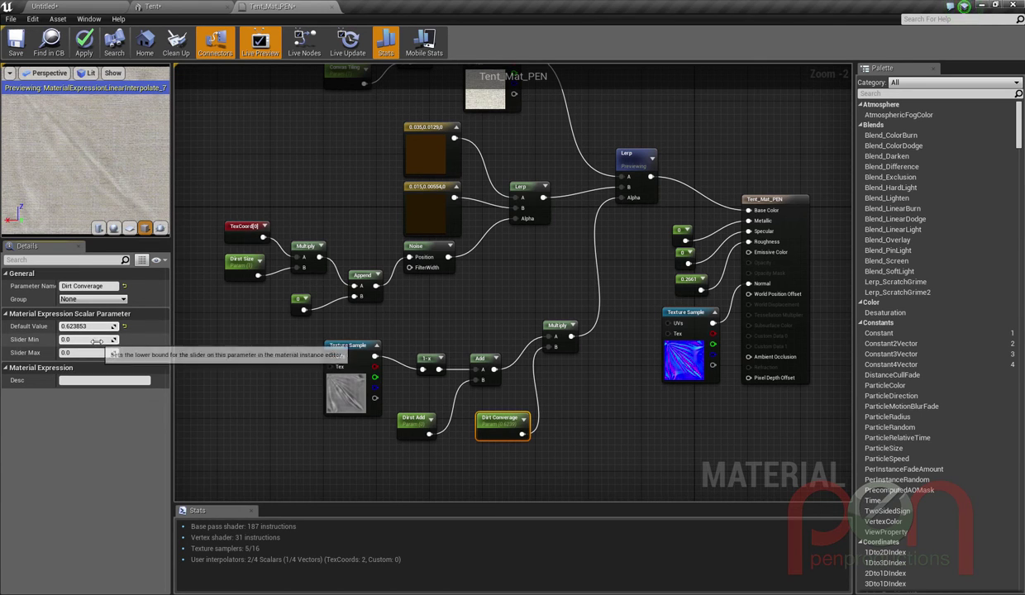
Step: Try a Dirt Converage default of about 0.97 with positive and negative Dirst Add defaults, and return Dirst Add to 0
mouse_move(83, 326)
mouse_down()
mouse_move(112, 326)
mouse_move(75, 326)
mouse_up()
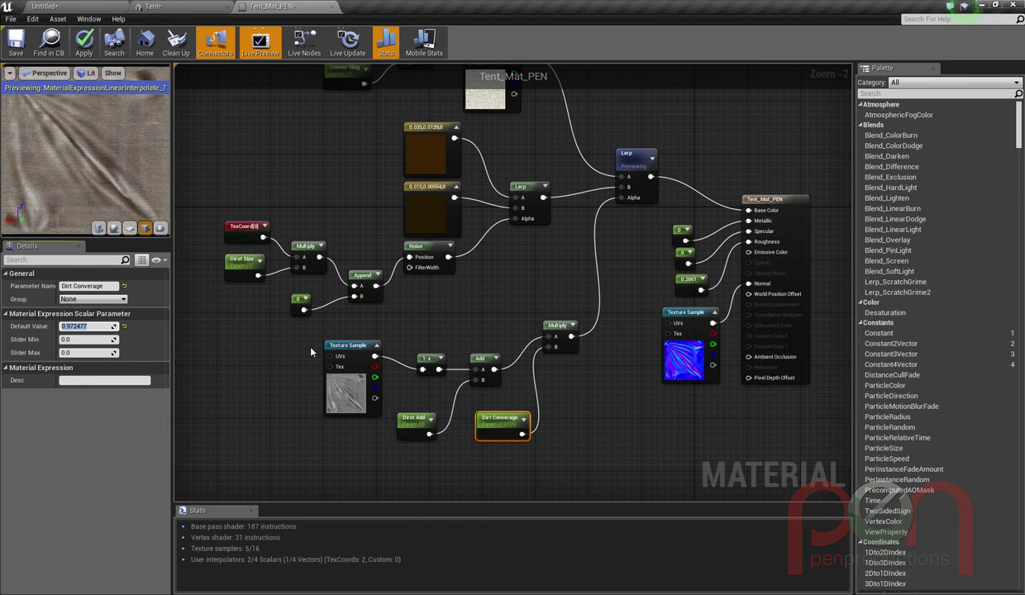
click(413, 419)
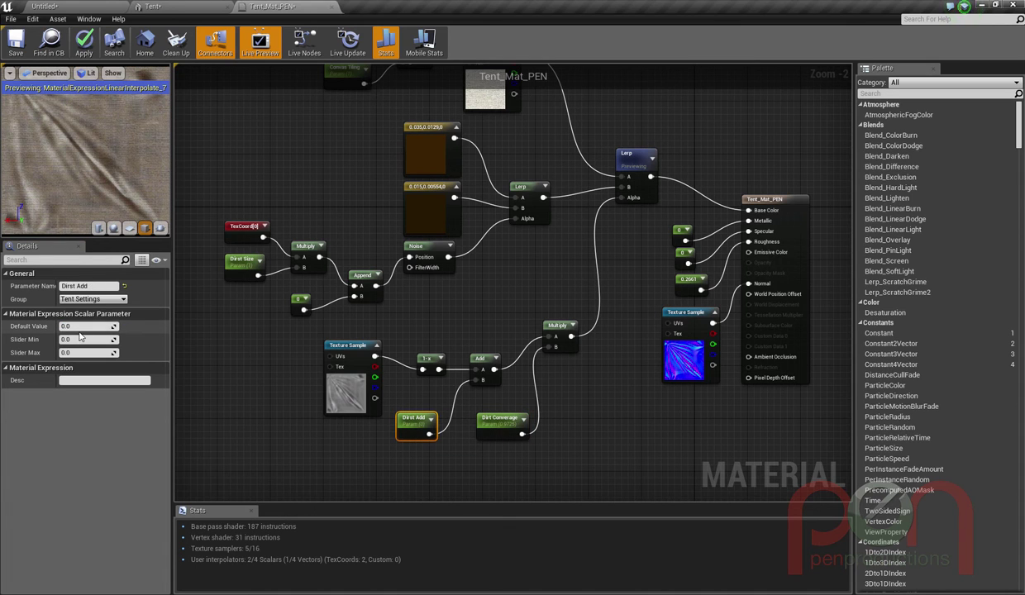
drag(78, 327, 86, 326)
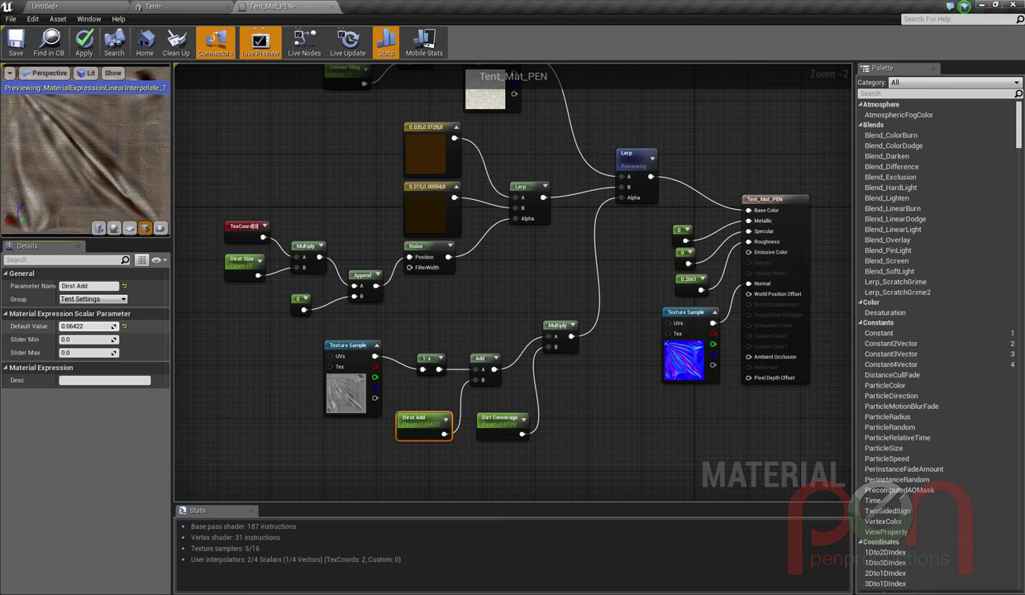
drag(78, 327, 73, 327)
click(74, 328)
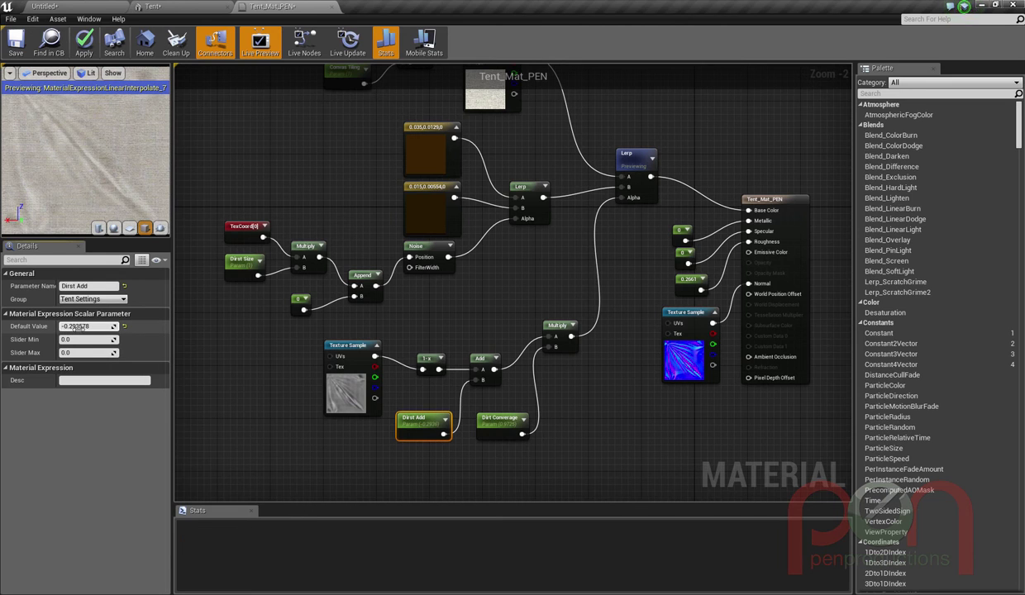
key(Return)
drag(78, 328, 93, 327)
click(90, 327)
text(0)
key(Return)
Step: Set the Dirt Converage parameter's default value to 0
click(490, 418)
click(97, 329)
text(0)
key(Return)
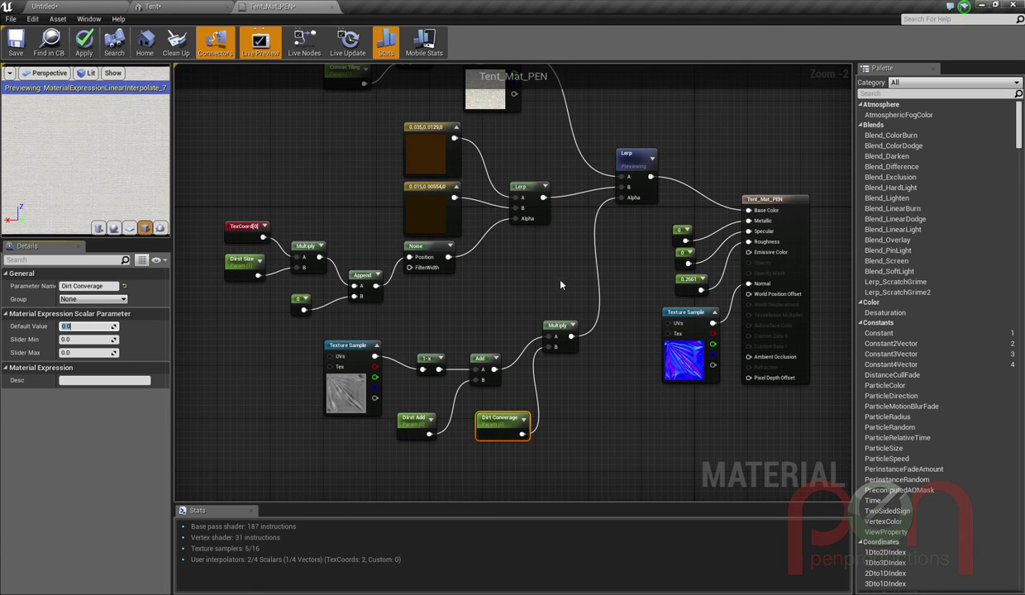
Step: Convert the 0 constant feeding Append's B input into a scalar parameter and place the node beside Append
right_drag(544, 278, 546, 319)
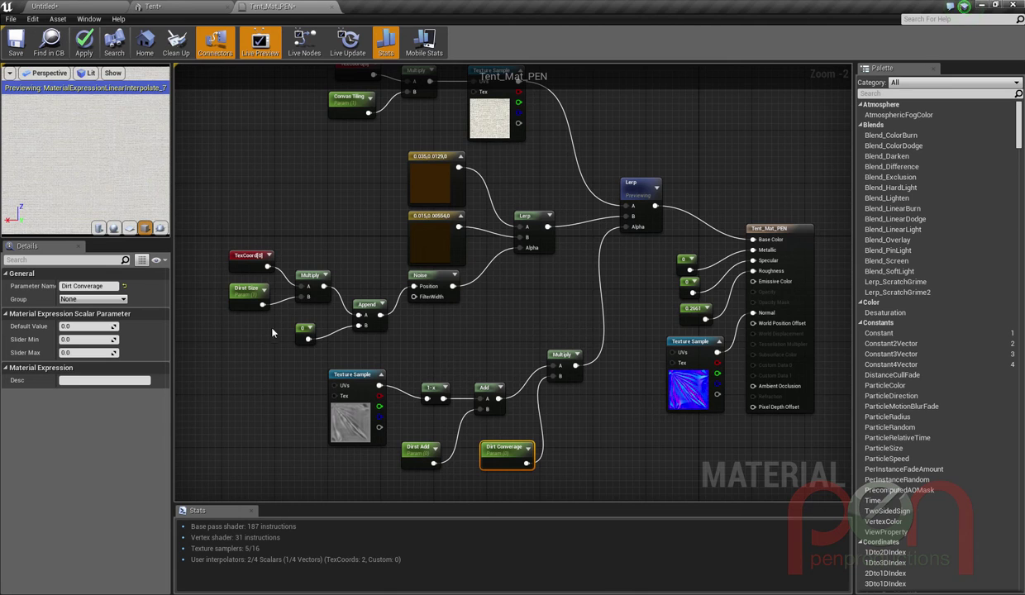
click(302, 328)
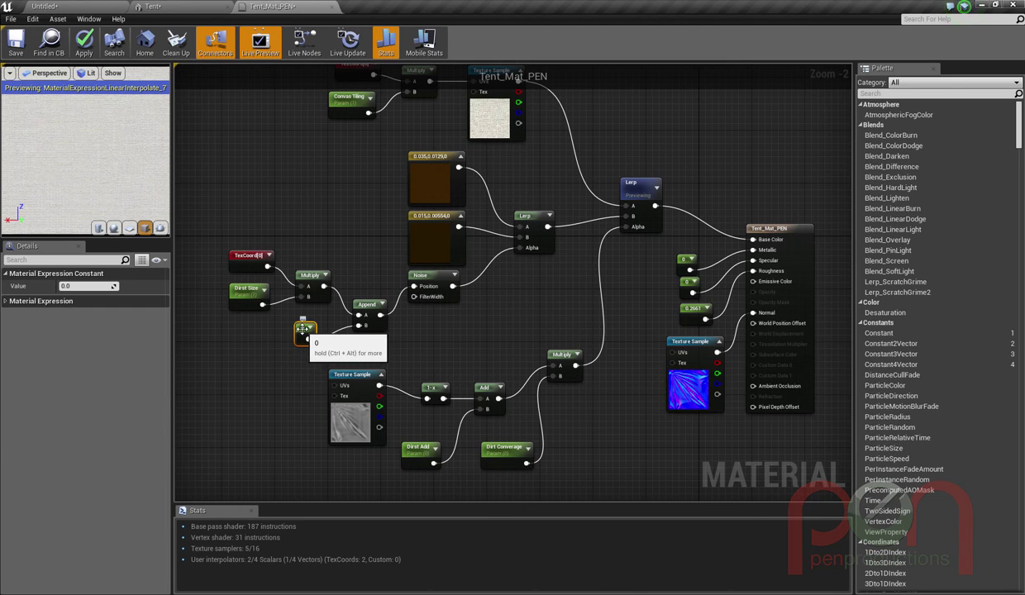
right_click(303, 328)
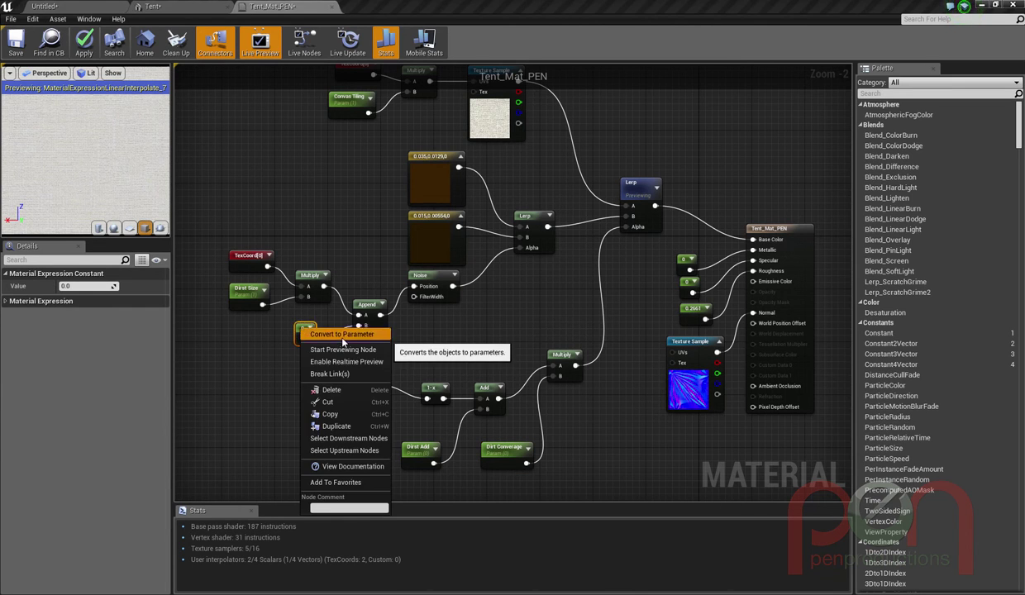
click(331, 330)
drag(308, 330, 302, 324)
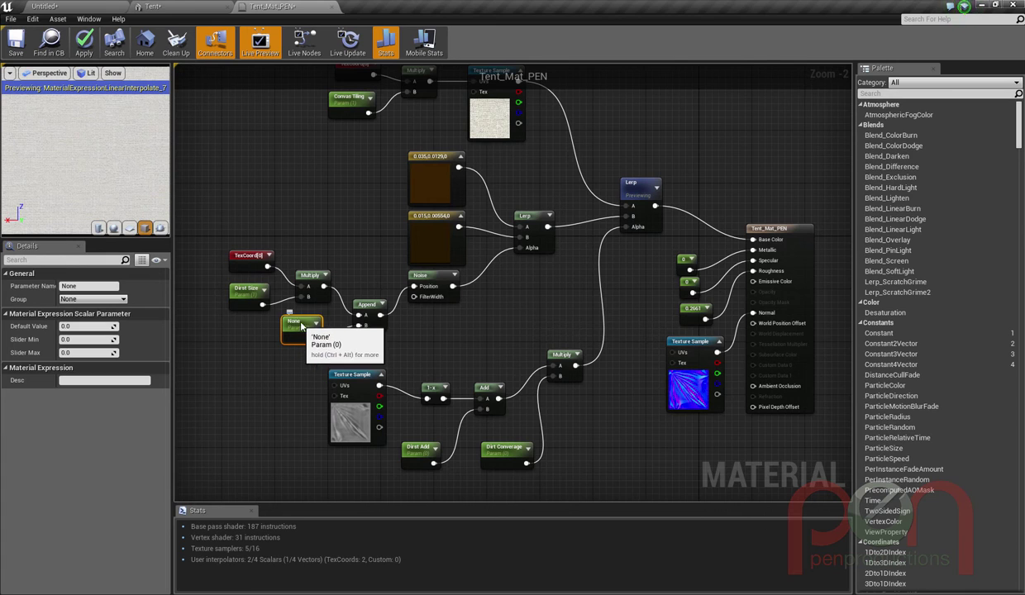
click(366, 316)
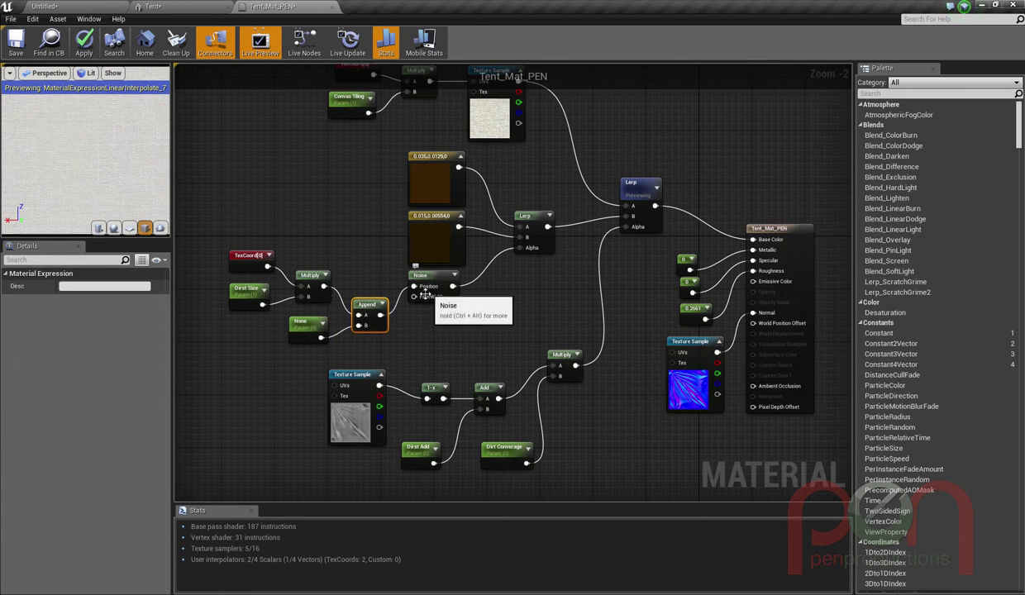
drag(305, 322, 316, 328)
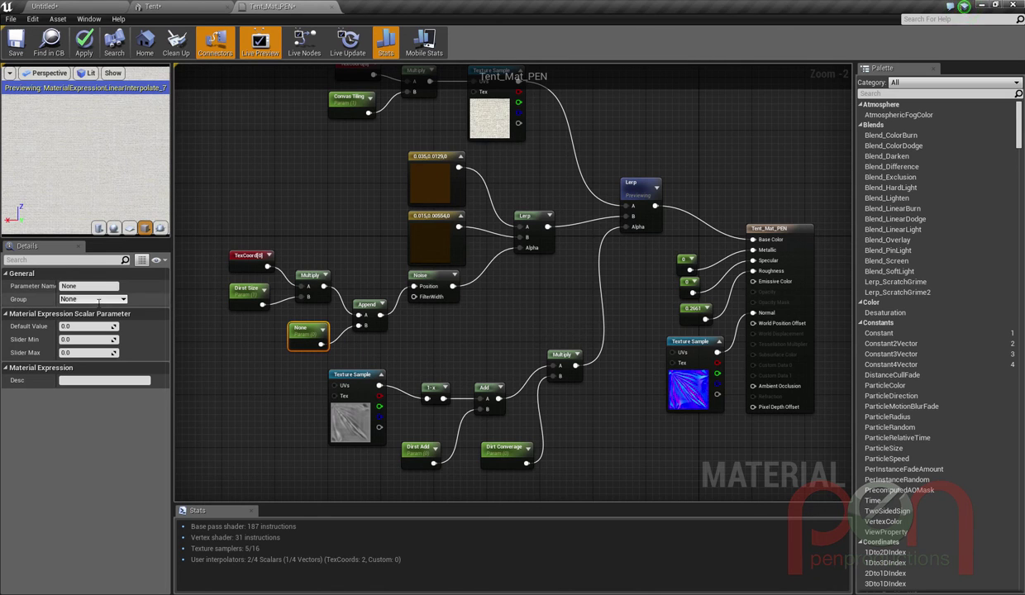
Step: Name the new parameter Dirt Random and move its node slightly away from Append
click(70, 286)
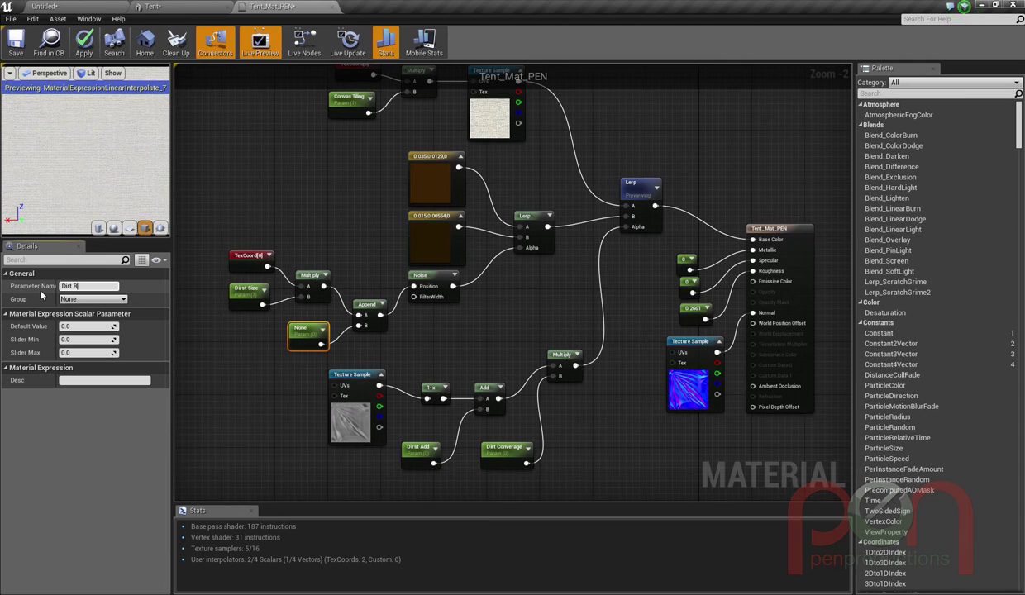
key(Return)
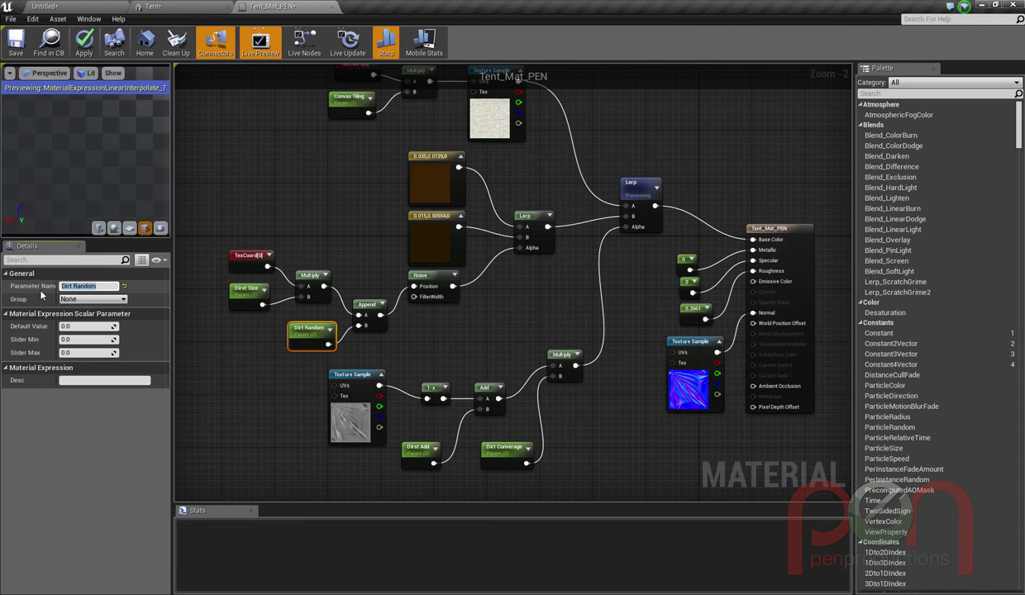
drag(313, 328, 299, 330)
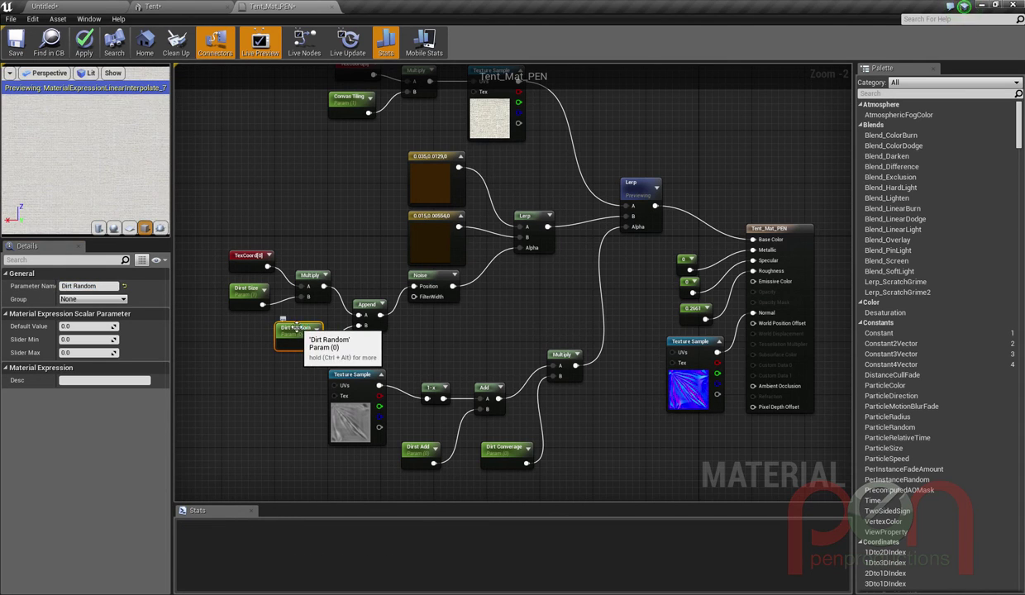
right_drag(529, 323, 516, 357)
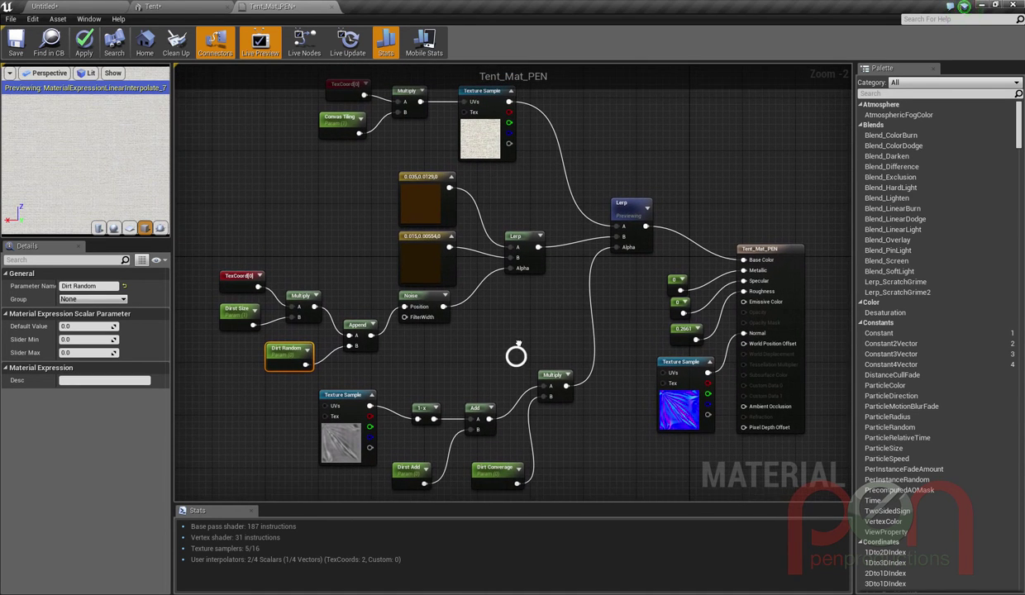
Step: Apply the Tent_Mat_PEN changes and inspect the material on the Tent static mesh
click(82, 48)
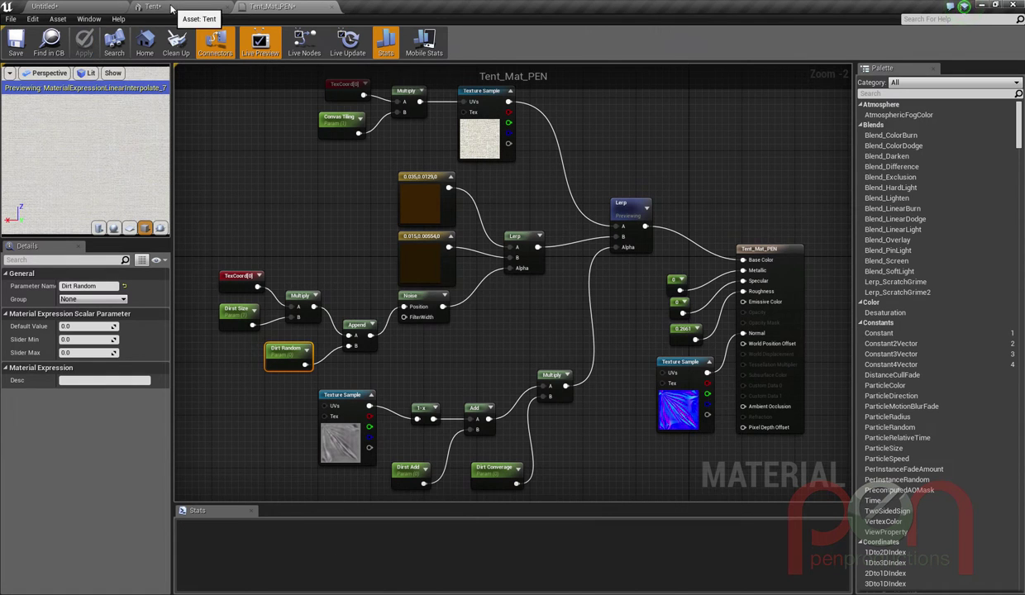
click(163, 7)
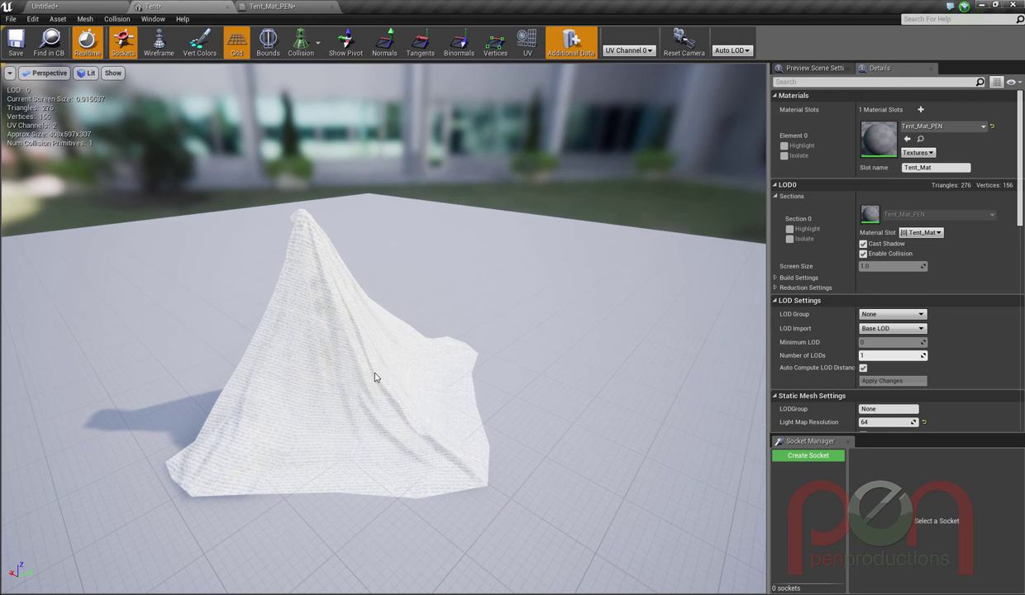
drag(510, 384, 474, 400)
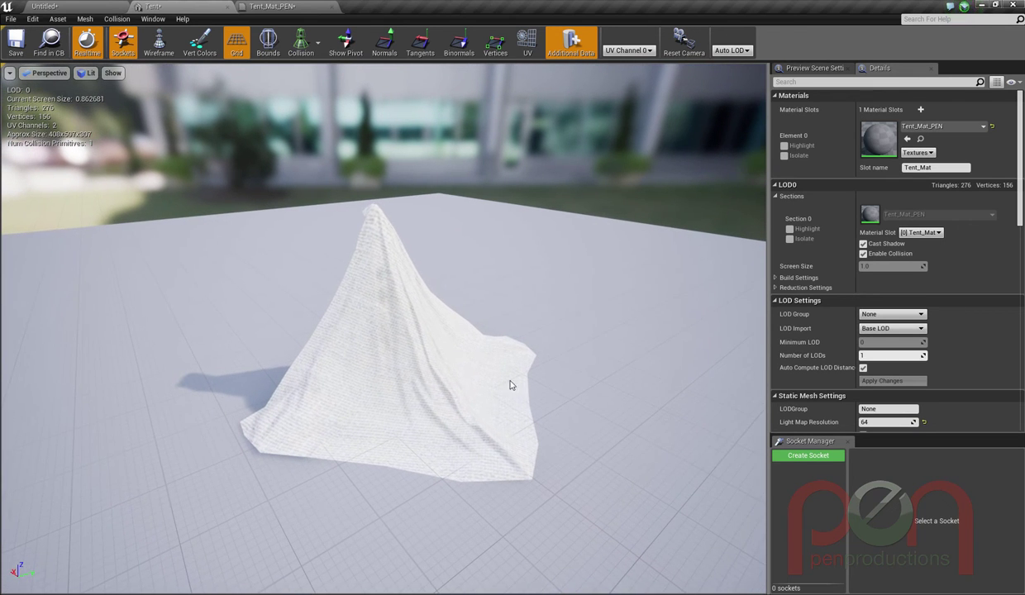
drag(395, 385, 397, 342)
click(284, 8)
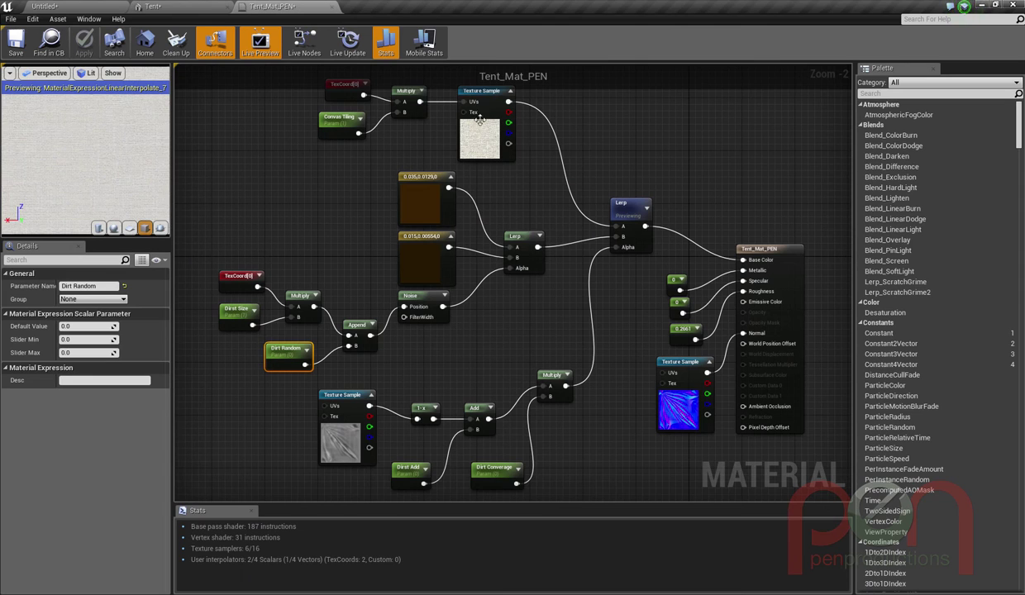
click(198, 6)
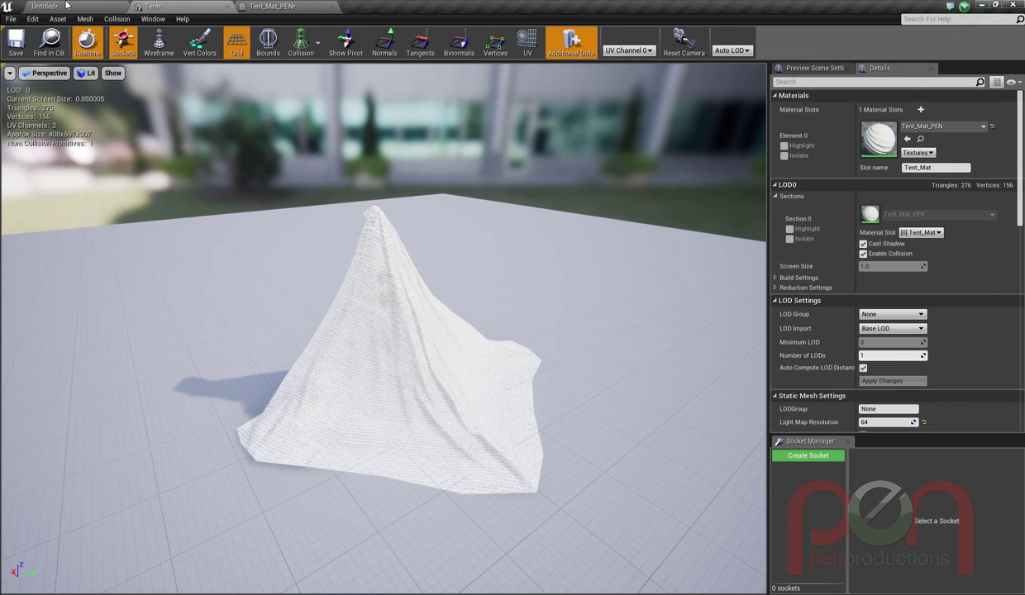
Step: Create a material instance of Tent_Mat_PEN from the level's Content folder, keeping the name Tent_Mat_PEN_Inst
click(66, 6)
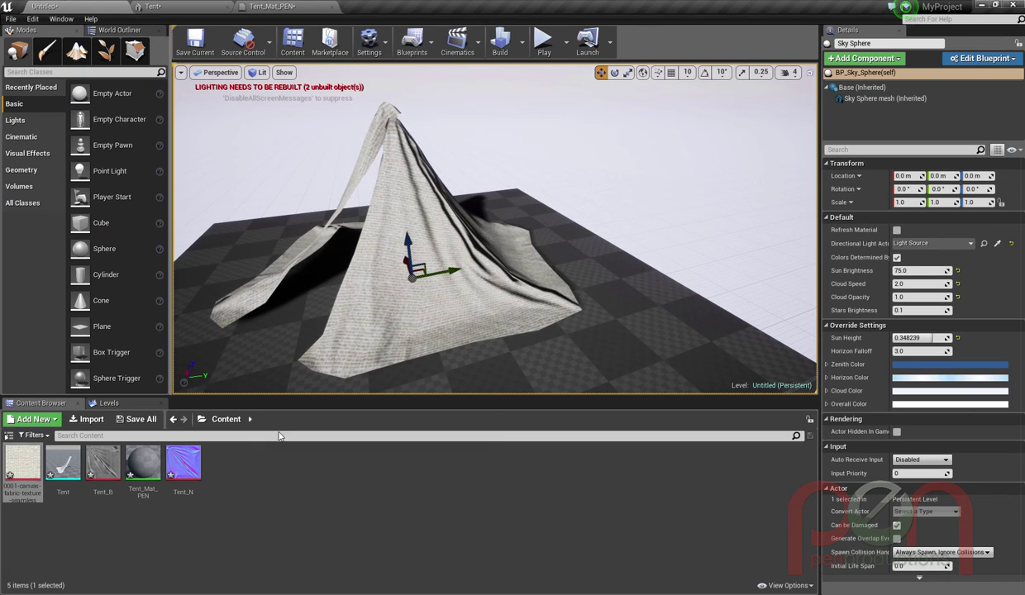
right_click(143, 469)
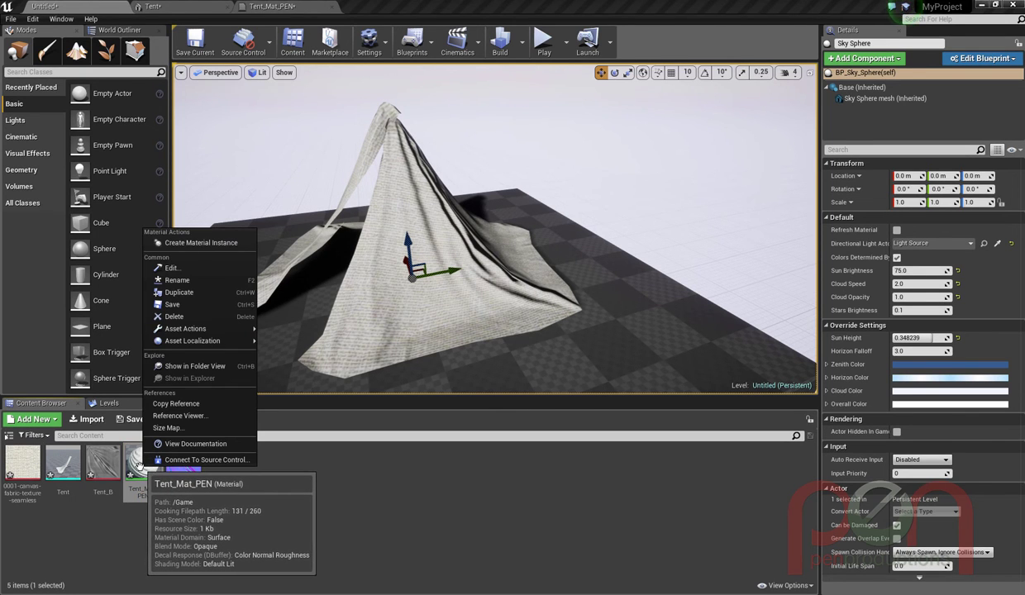
click(213, 245)
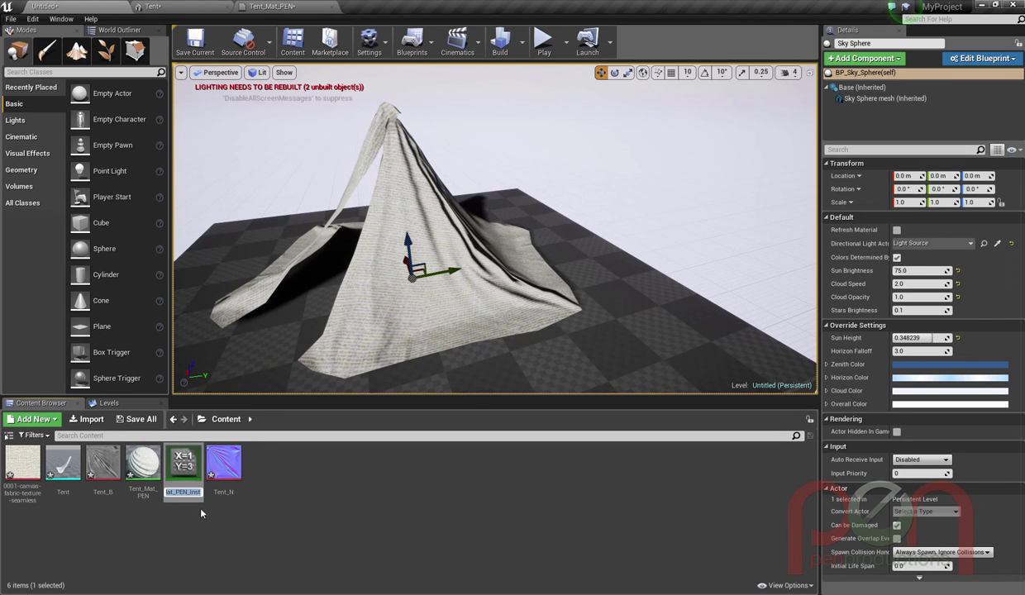
key(Return)
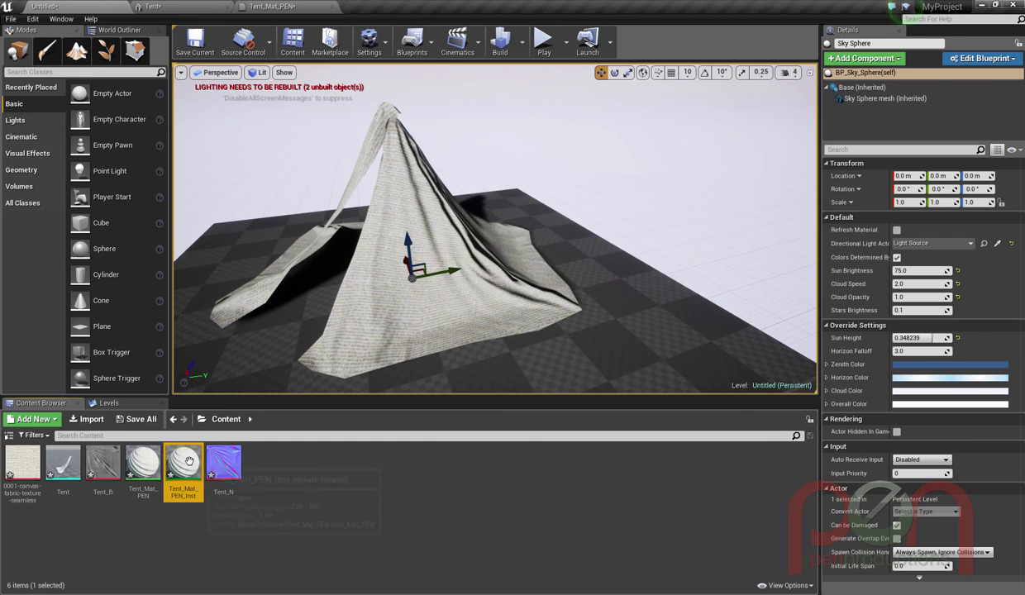
Step: Open Tent_Mat_PEN_Inst, detach it into a smaller floating window, and bring up the Tent_Mat_PEN graph behind it
double_click(187, 463)
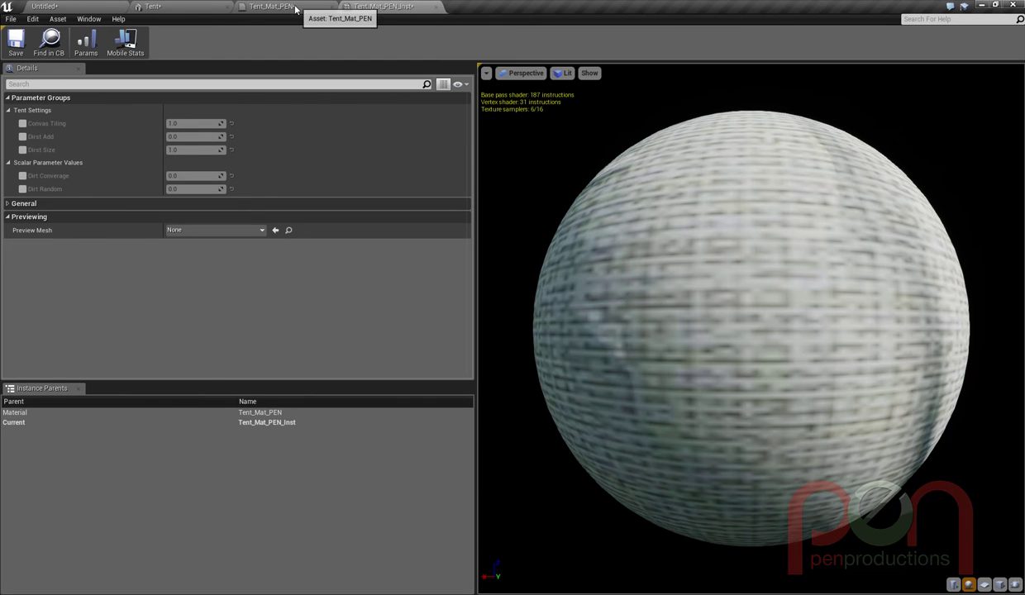
drag(376, 11, 670, 111)
drag(648, 370, 647, 507)
click(267, 6)
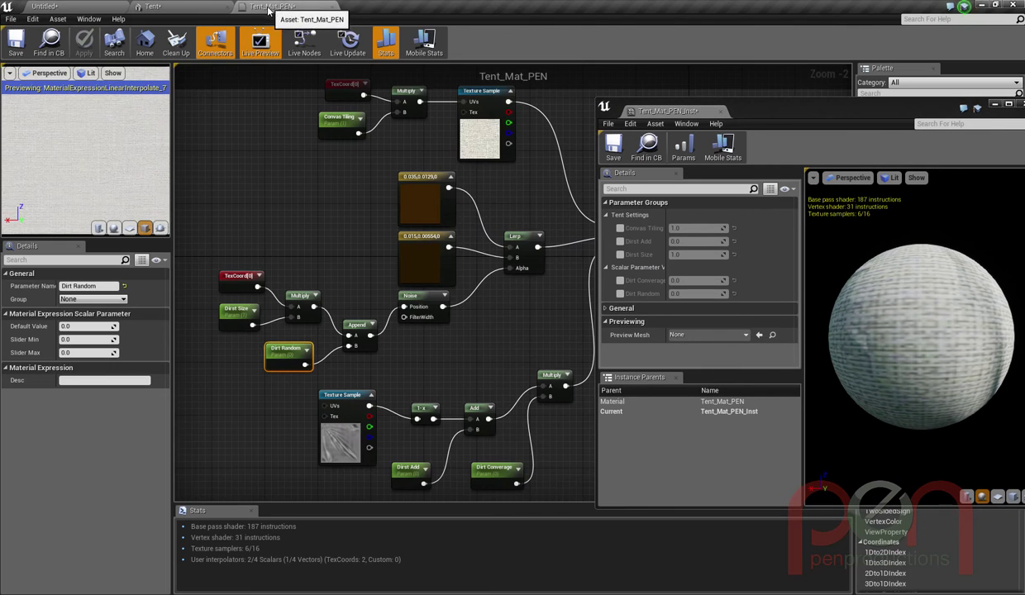
Step: Assign the Dirt Random and Dirt Converage parameters to the Tent Settings group
click(276, 415)
click(277, 349)
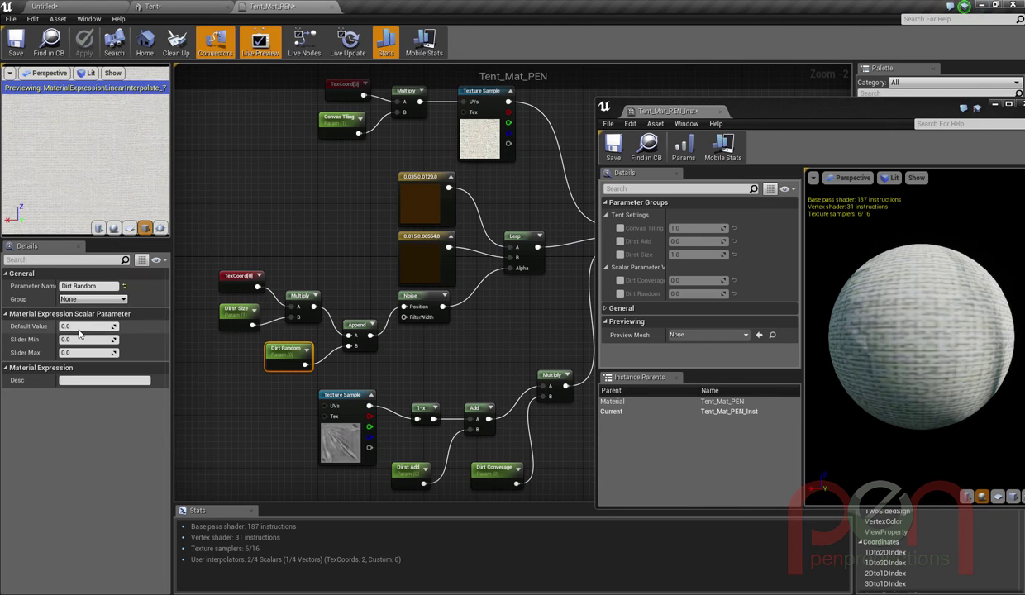
click(108, 308)
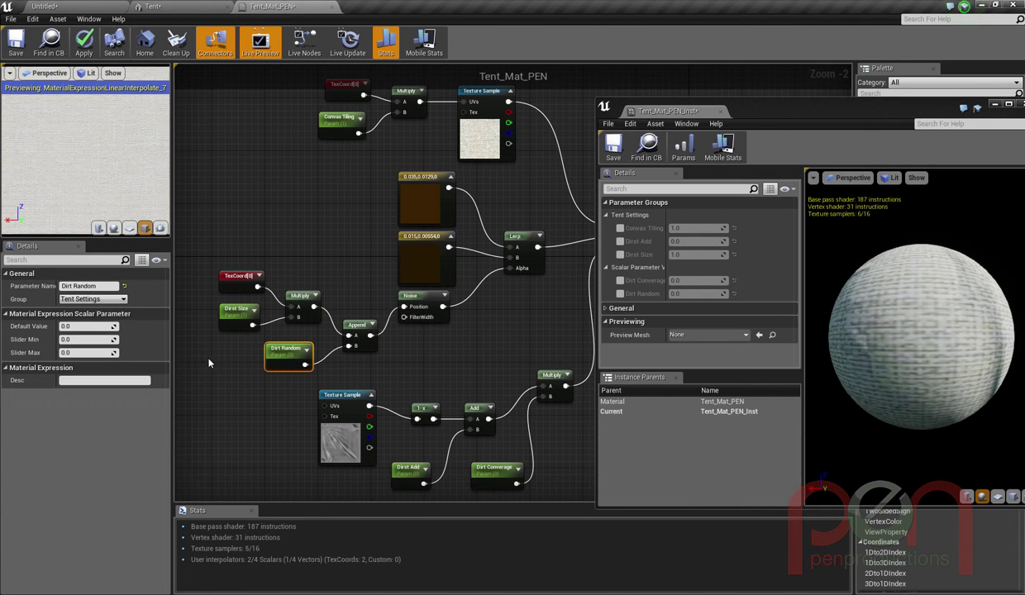
click(483, 469)
click(114, 299)
click(113, 309)
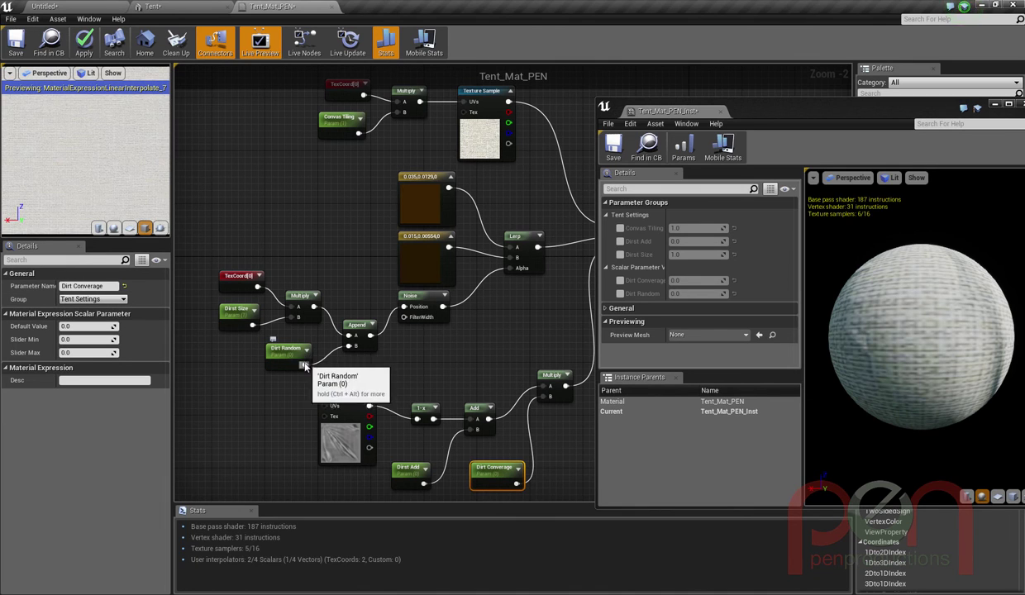
Step: Correct the Dirst Size parameter's name to Dirt Size
click(246, 314)
click(75, 286)
click(74, 286)
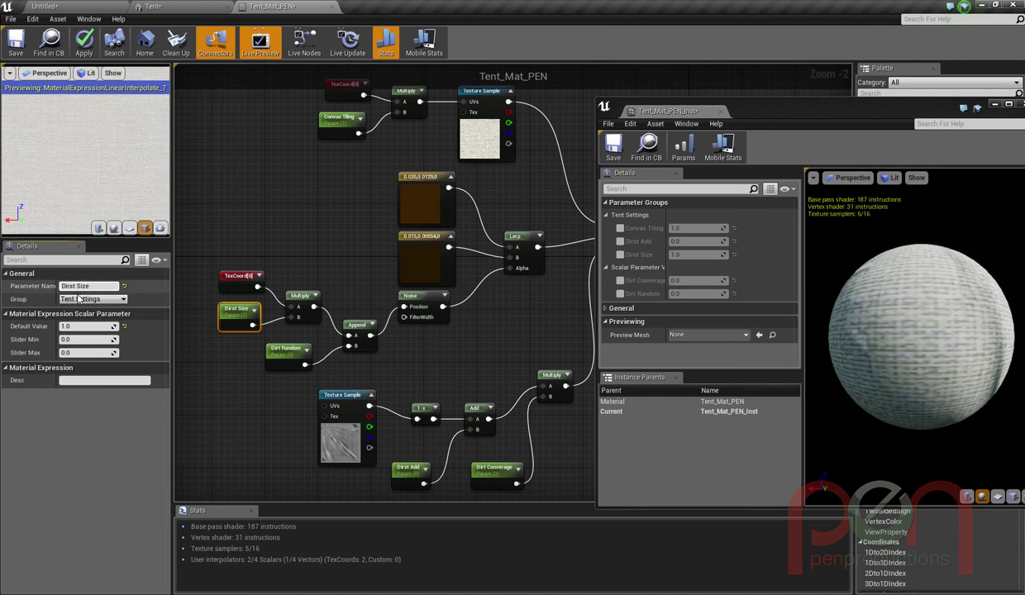
key(Return)
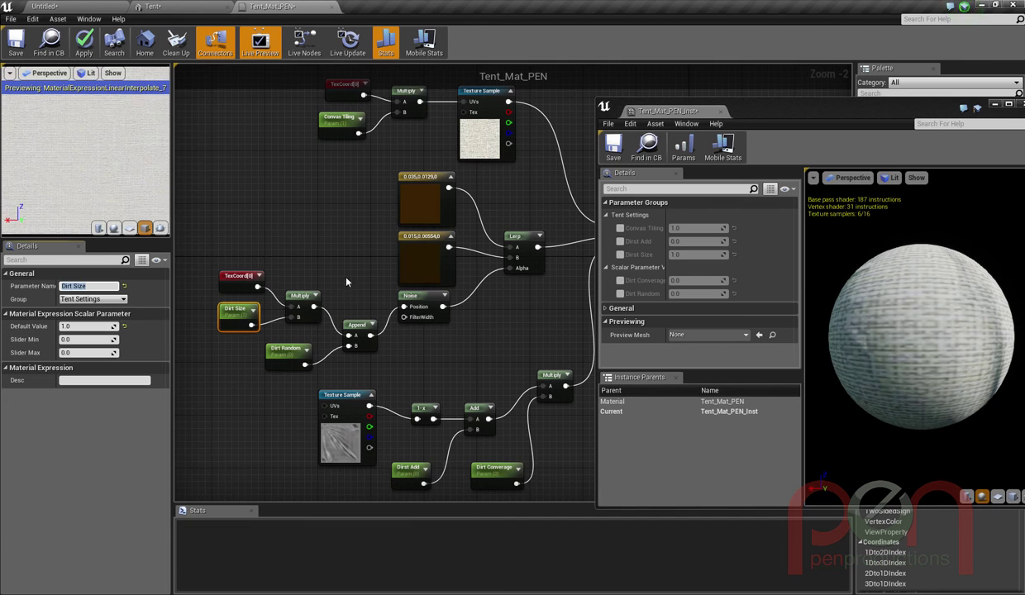
Step: Rename the Dirst Add parameter to Dirt Add and apply the material changes
right_drag(325, 225, 271, 163)
click(339, 408)
click(76, 286)
key(Return)
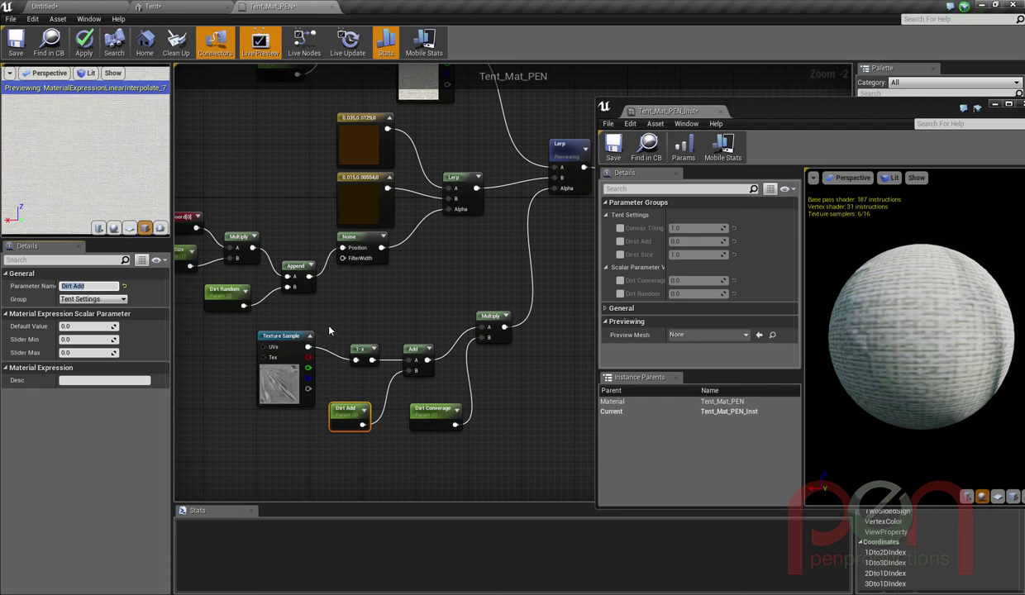
click(91, 46)
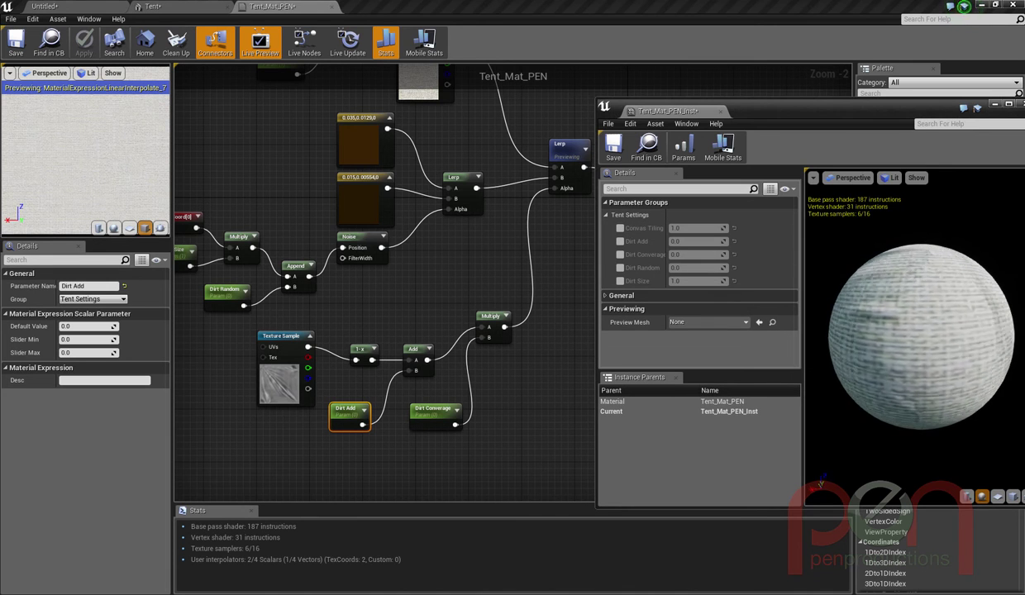
Step: Enable the overrides for all five Tent Settings parameters in the Tent_Mat_PEN_Inst material instance
click(620, 228)
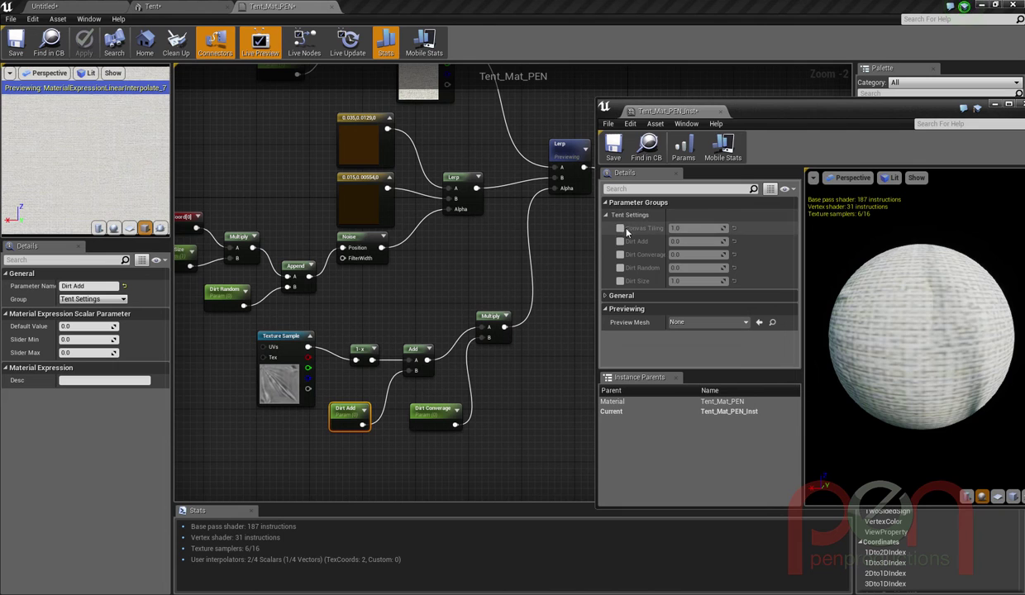
click(620, 241)
click(620, 255)
click(621, 268)
click(620, 282)
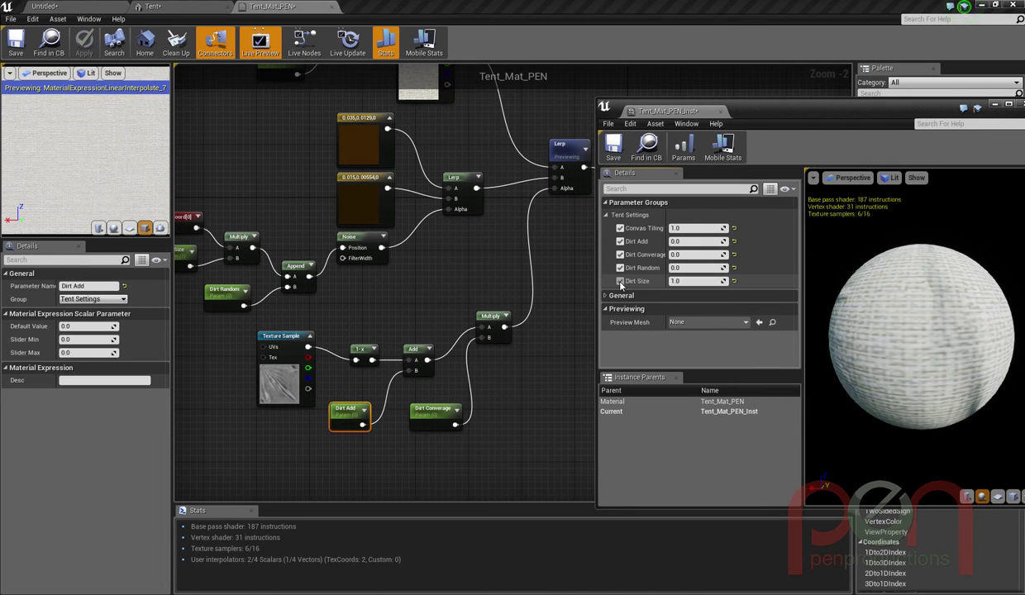
Step: Try several Canvas Tiling values in the instance, including 3, ending at about 2.08
mouse_move(682, 228)
mouse_down()
mouse_move(721, 228)
mouse_move(680, 230)
mouse_up()
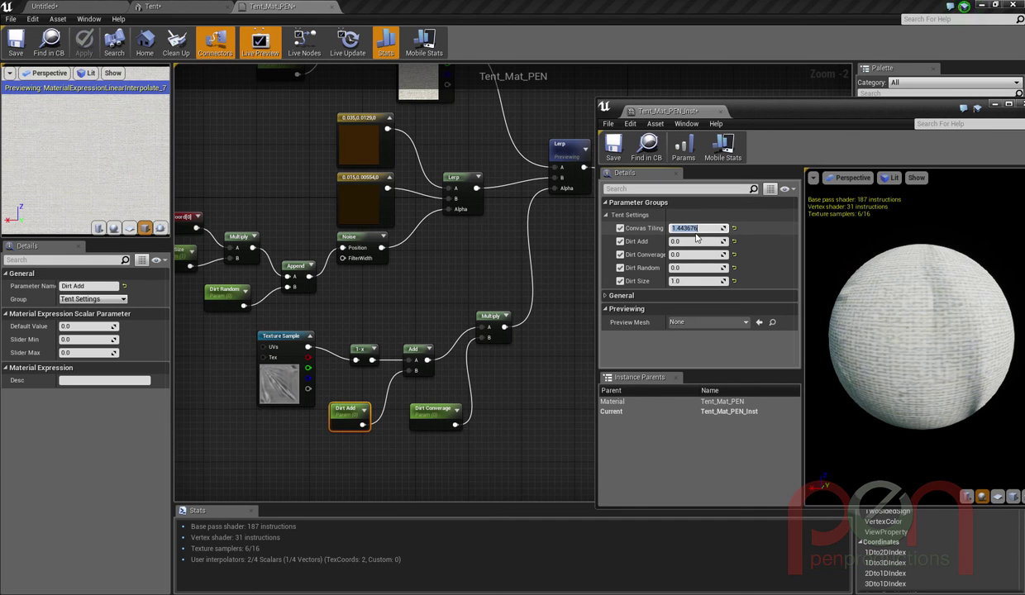
text(2)
key(Return)
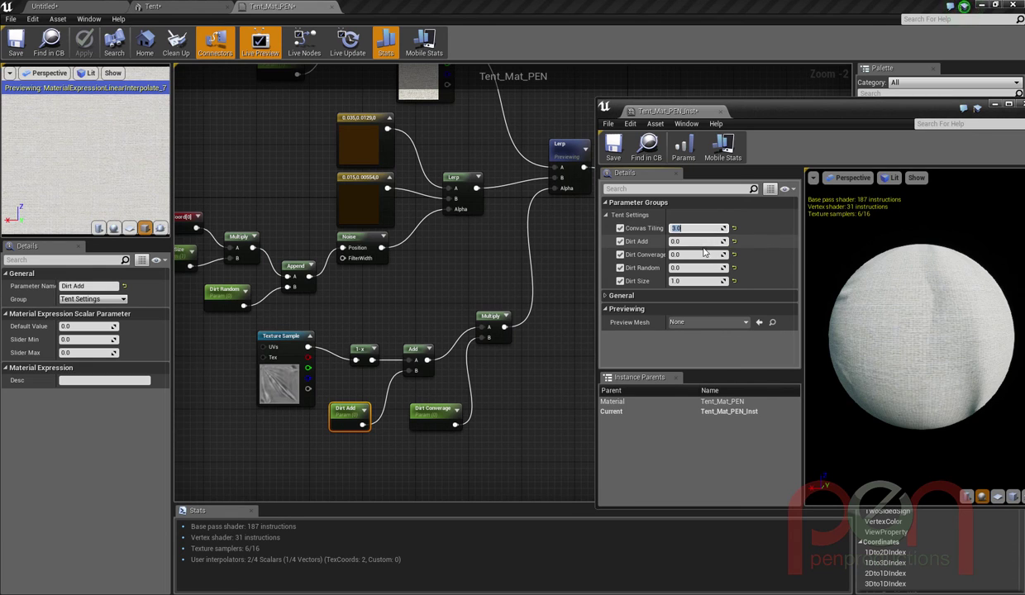
click(703, 227)
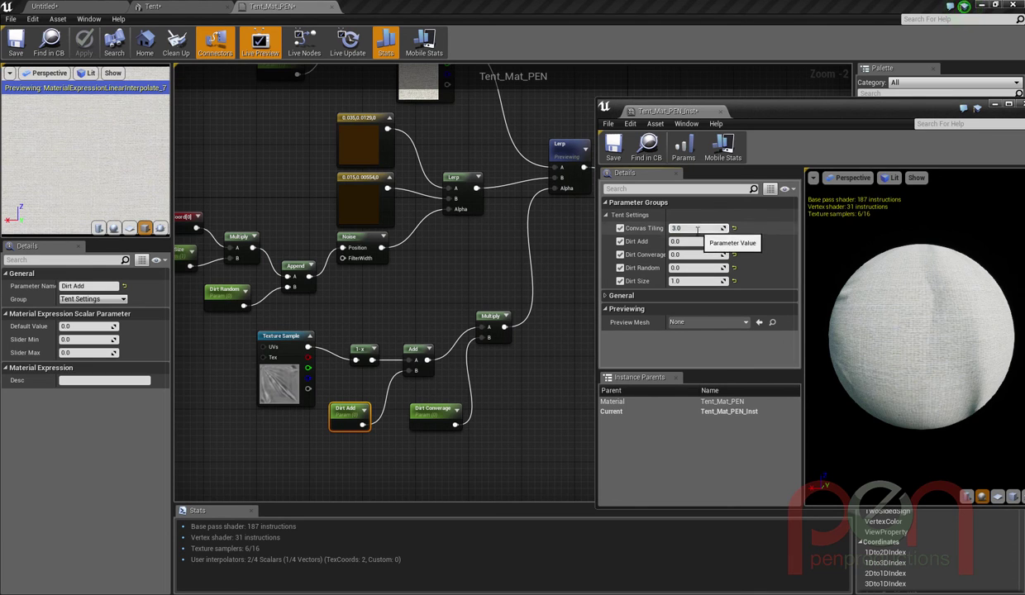
mouse_move(702, 228)
mouse_down()
mouse_move(669, 228)
mouse_move(702, 227)
mouse_move(674, 227)
mouse_move(686, 227)
mouse_up()
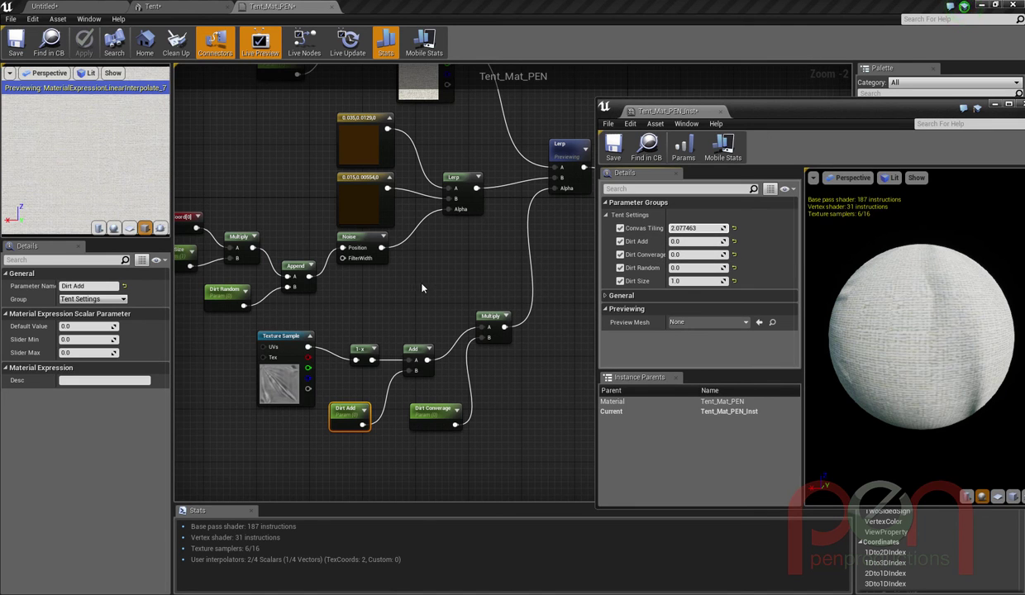
Step: Insert a Round node between the Canvas Tiling parameter and the Multiply's B input in the Tent_Mat_PEN graph, and apply the material
right_drag(420, 291, 484, 417)
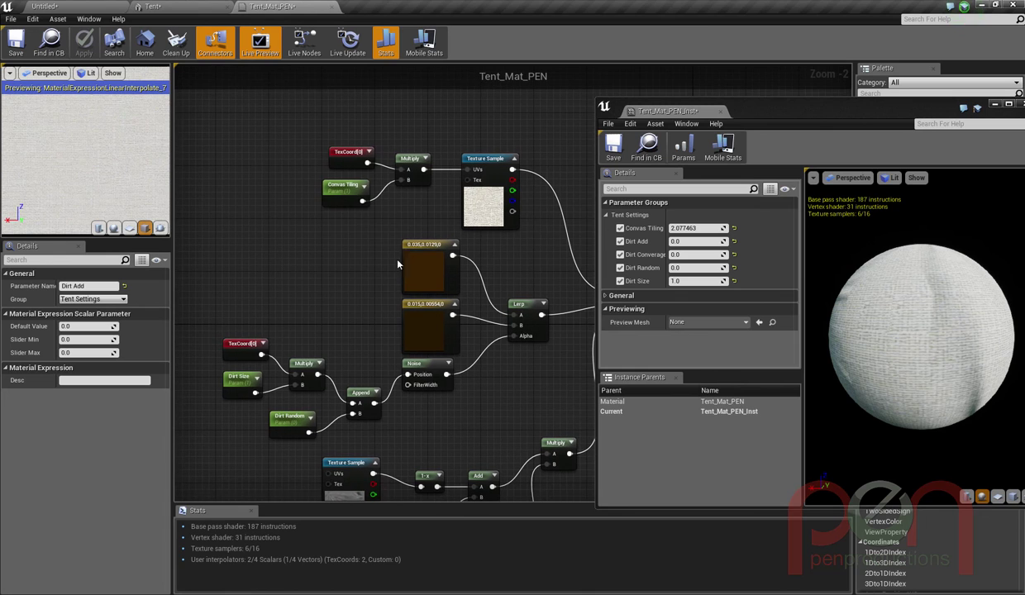
drag(344, 186, 287, 199)
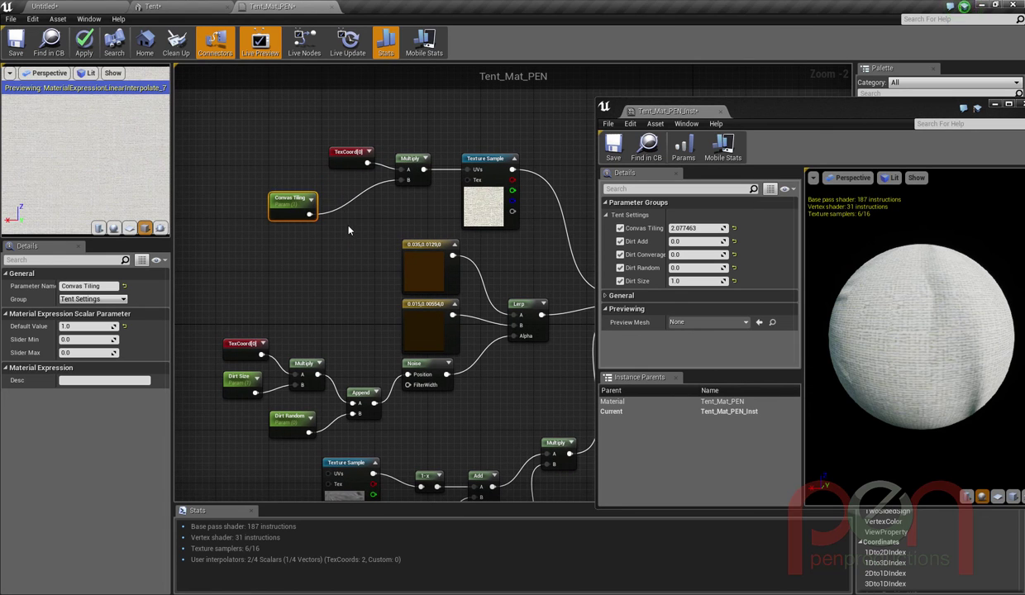
right_click(344, 234)
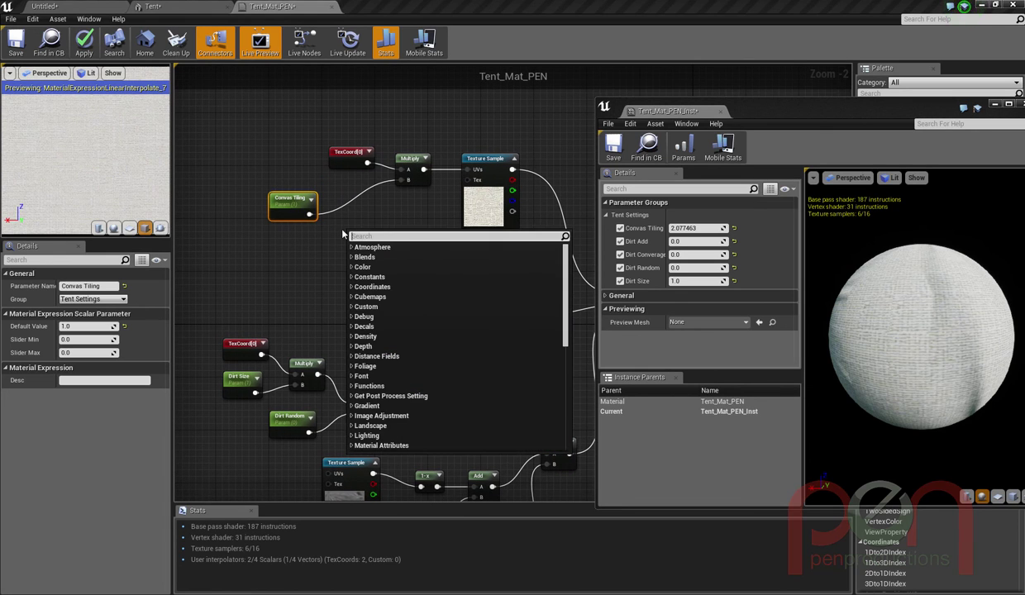
text(round)
key(Return)
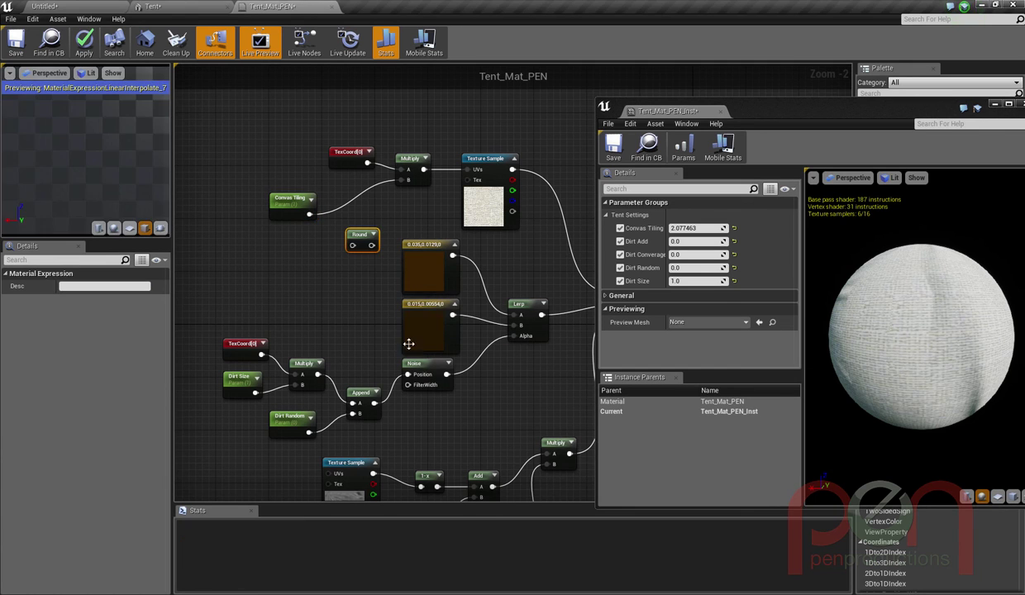
drag(357, 235, 403, 180)
drag(348, 205, 356, 192)
click(84, 50)
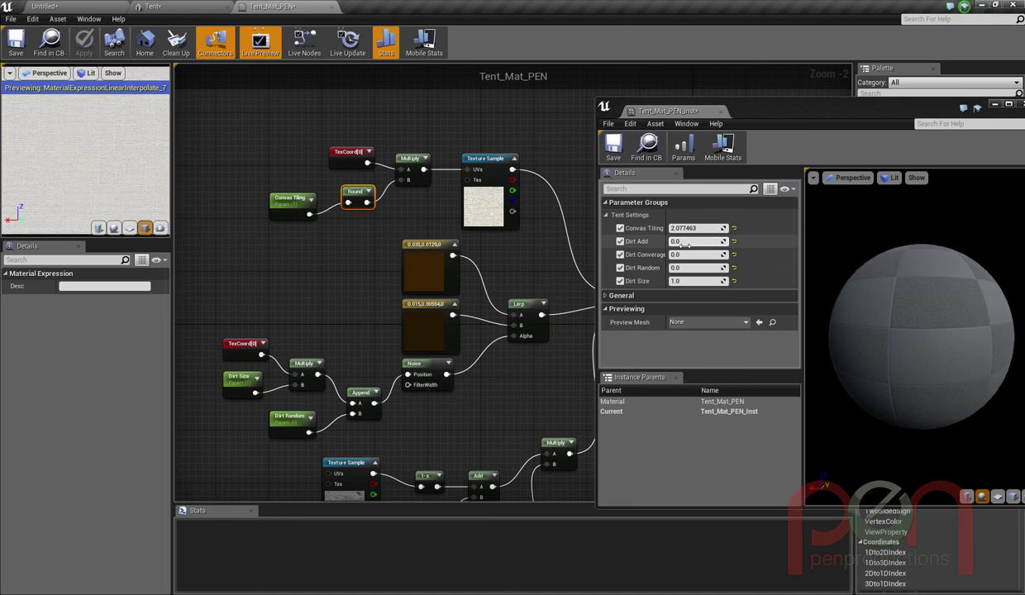
Step: Vary Canvas Tiling in the instance around 2, leaving it at about 2.07
mouse_move(685, 229)
mouse_down()
mouse_move(699, 229)
mouse_move(677, 229)
mouse_move(712, 228)
mouse_move(686, 228)
mouse_up()
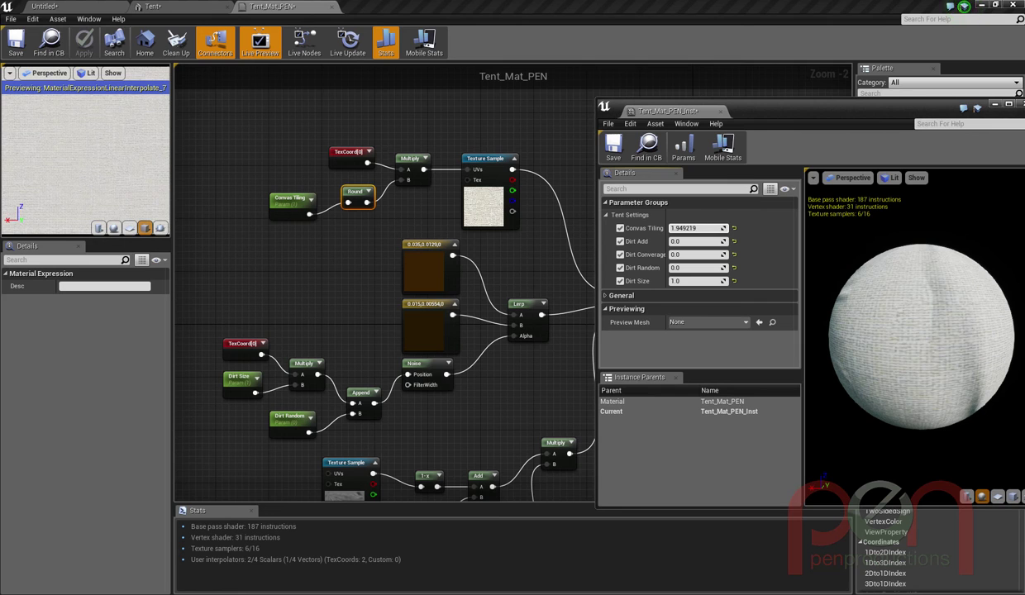
mouse_move(686, 228)
mouse_down()
mouse_move(703, 228)
mouse_move(691, 228)
mouse_up()
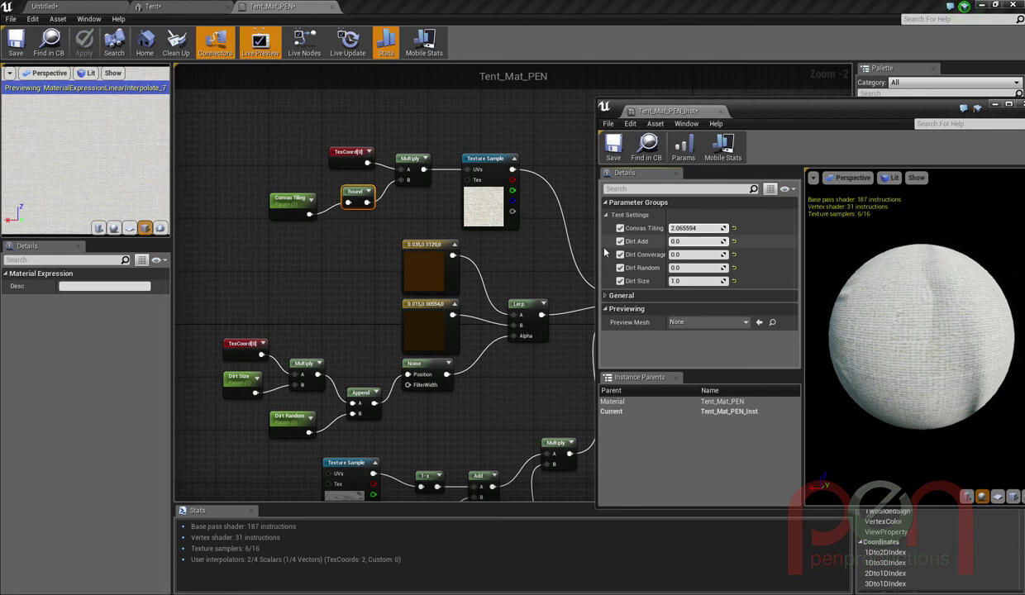
drag(745, 111, 724, 110)
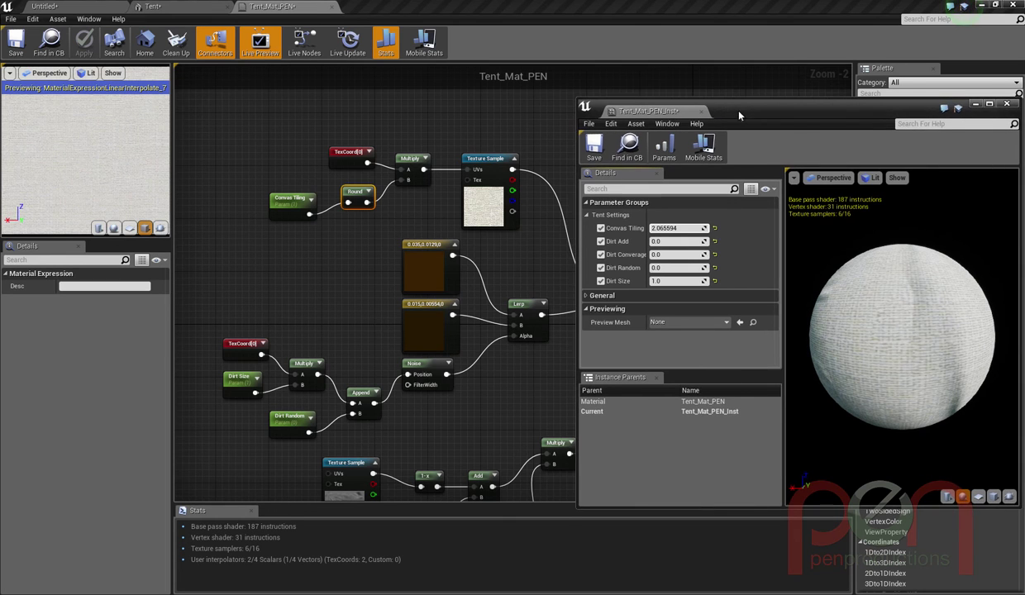
right_drag(335, 277, 322, 250)
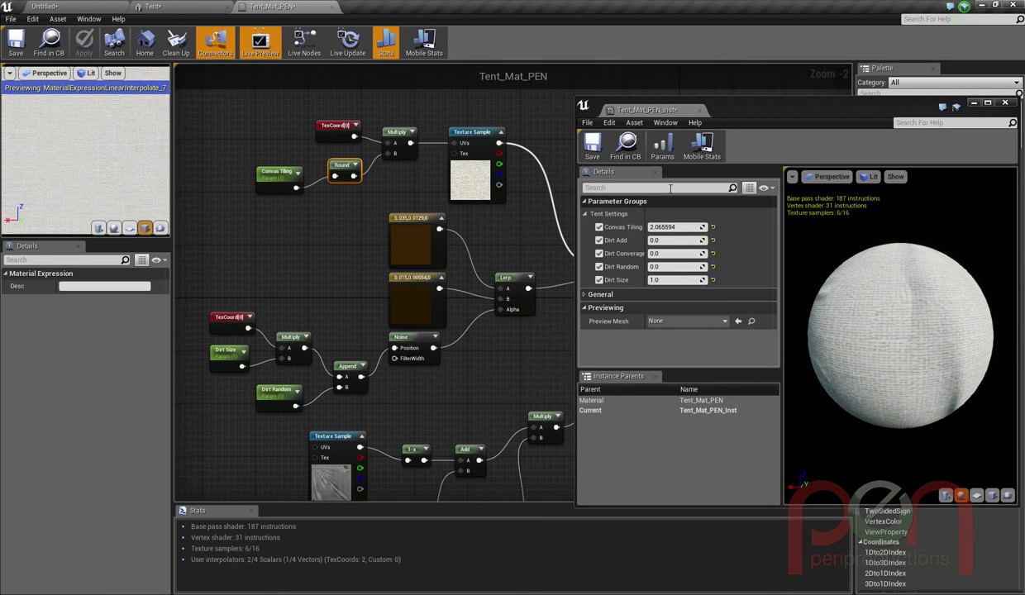
click(180, 10)
drag(765, 120, 678, 126)
drag(759, 111, 622, 219)
click(935, 126)
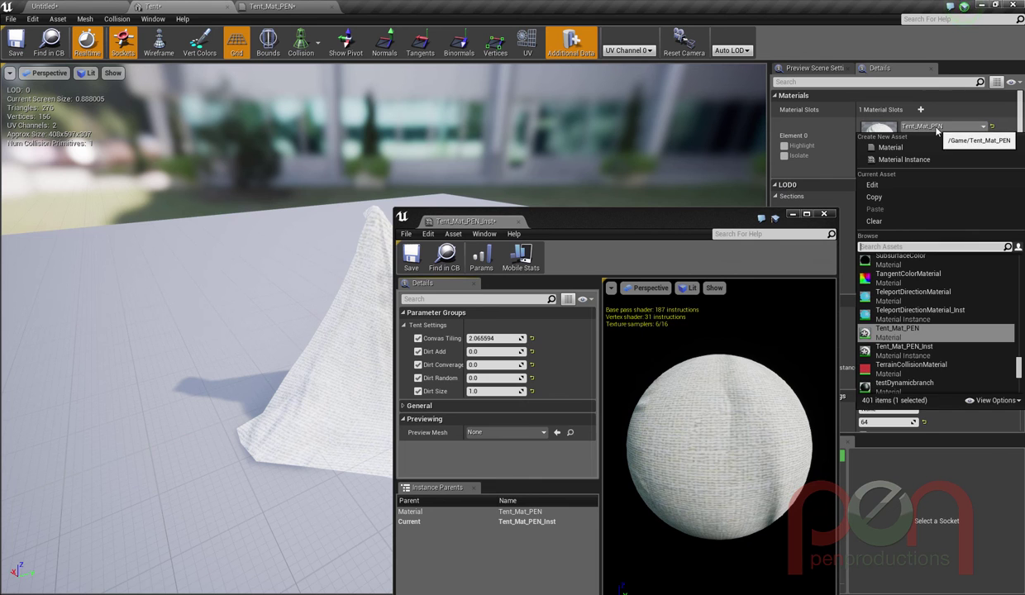
click(873, 205)
Step: Switch to the level, select the front Tent mesh and assign Tent_Mat_PEN_Inst to its Element 0 material slot
drag(705, 222, 537, 417)
click(82, 6)
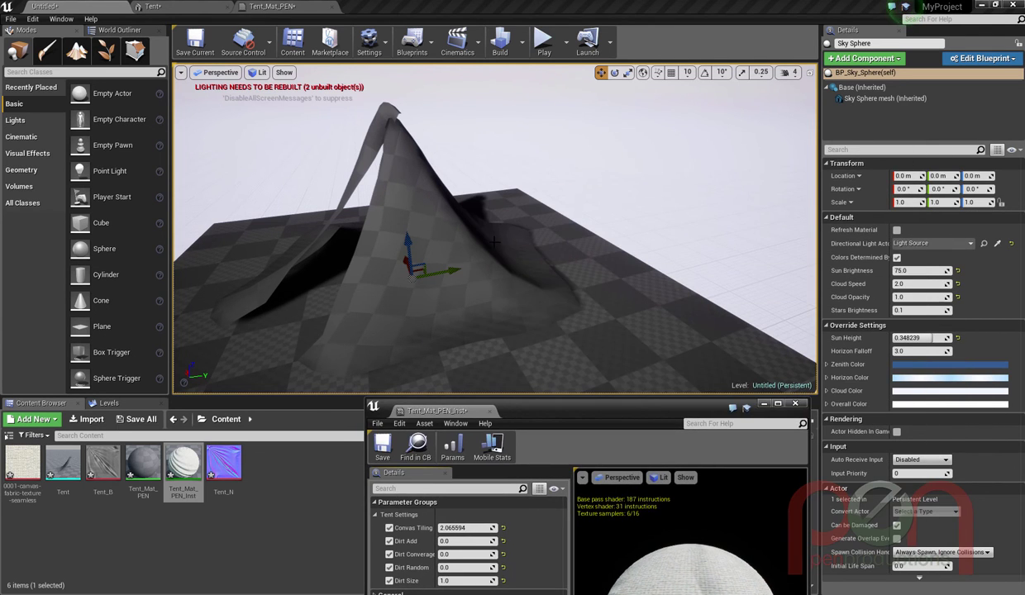
click(418, 167)
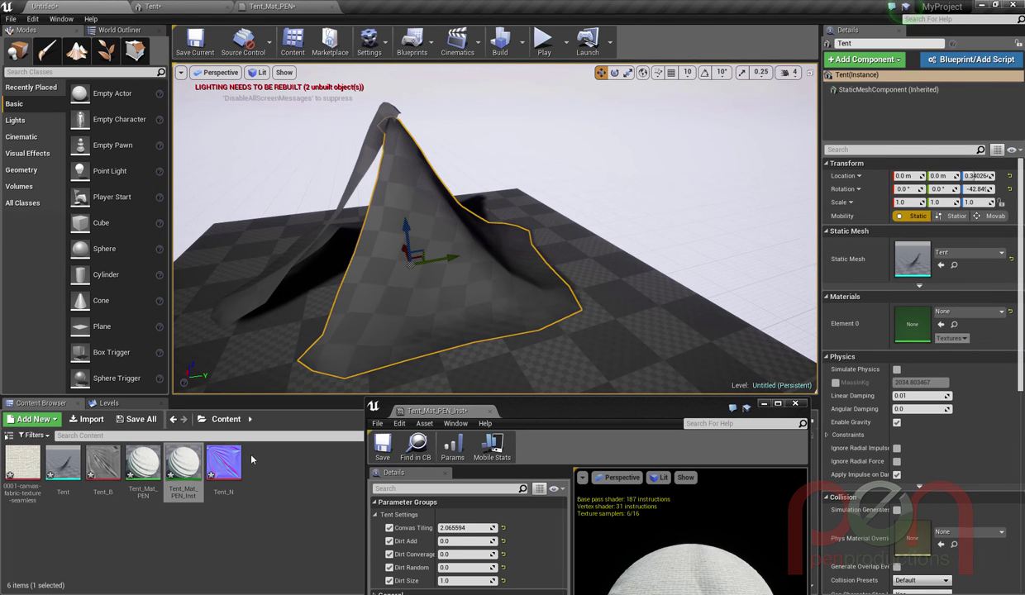
drag(183, 463, 913, 323)
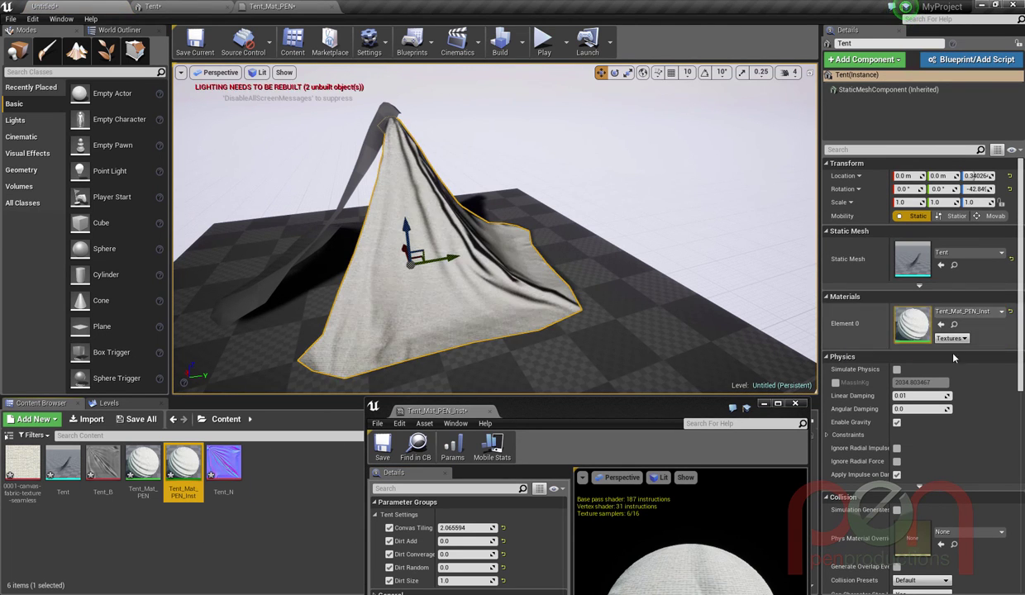
Step: Create a second material instance, Tent_Mat_PEN_Inst1, from Tent_Mat_PEN and assign it to the rear Tent2 mesh
right_click(143, 463)
click(191, 242)
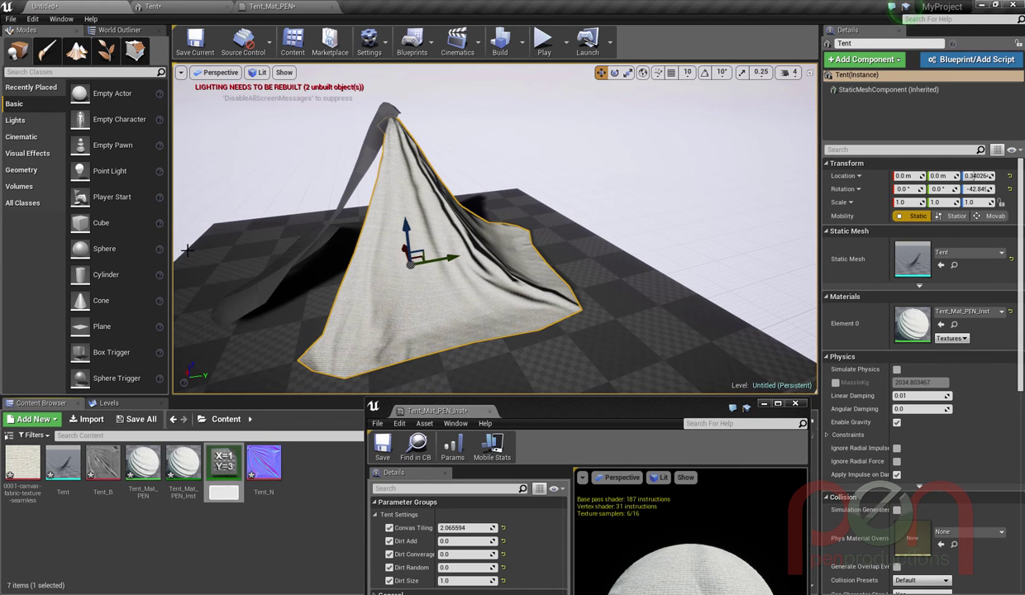
click(367, 160)
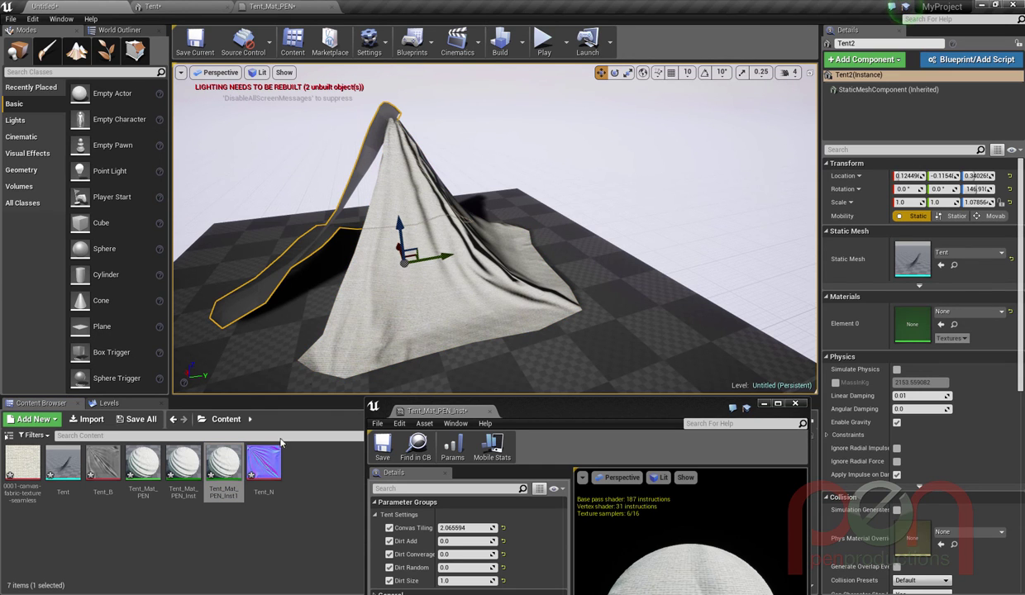
drag(223, 465, 910, 315)
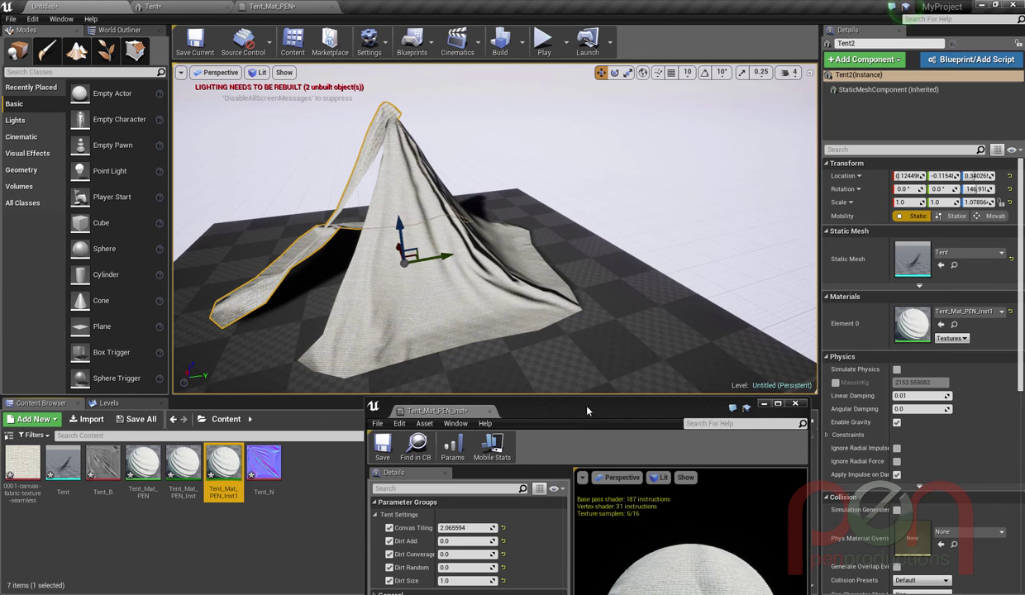
Step: Try heavier dirt in Tent_Mat_PEN_Inst with Dirt Converage about 0.45 and Dirt Add about 1.34
drag(587, 411, 716, 137)
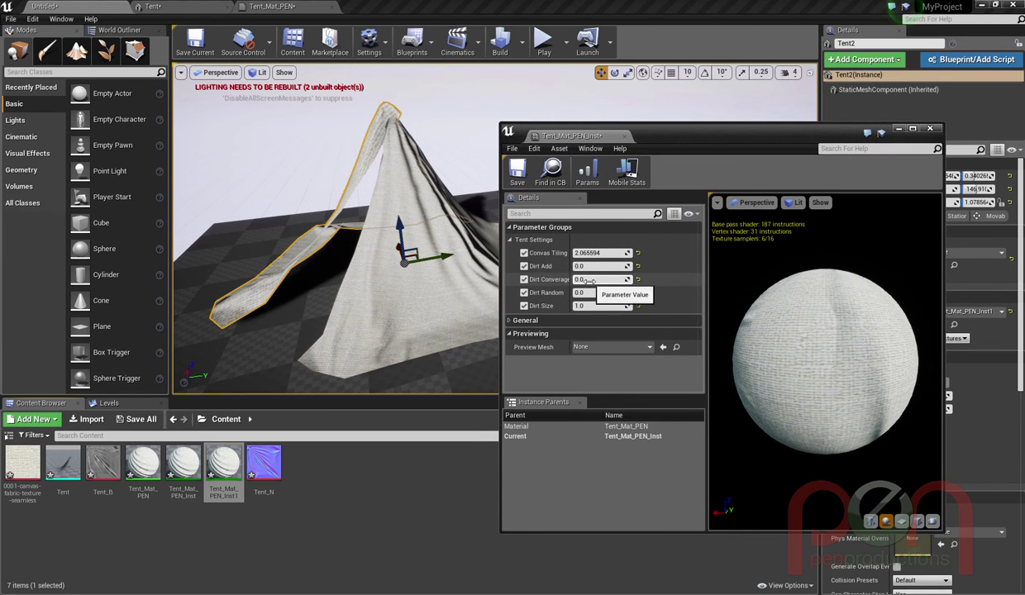
drag(599, 279, 679, 279)
mouse_move(592, 266)
mouse_down()
mouse_move(607, 266)
mouse_move(596, 280)
mouse_move(588, 267)
mouse_move(598, 280)
mouse_move(622, 266)
mouse_move(592, 266)
mouse_move(627, 280)
mouse_move(597, 279)
mouse_move(612, 267)
mouse_move(607, 280)
mouse_move(587, 266)
mouse_up()
drag(613, 266, 580, 265)
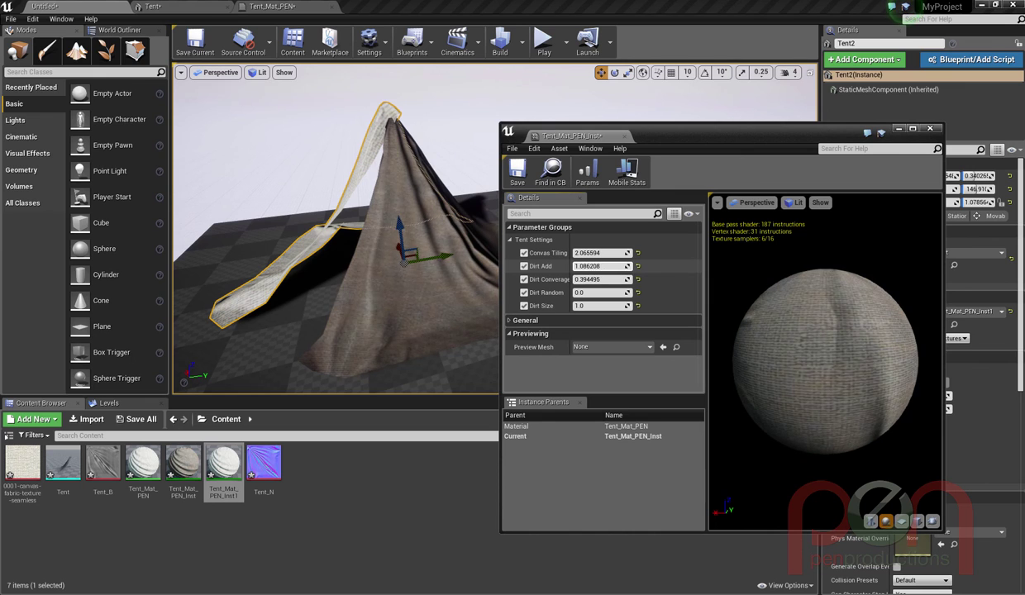
click(585, 280)
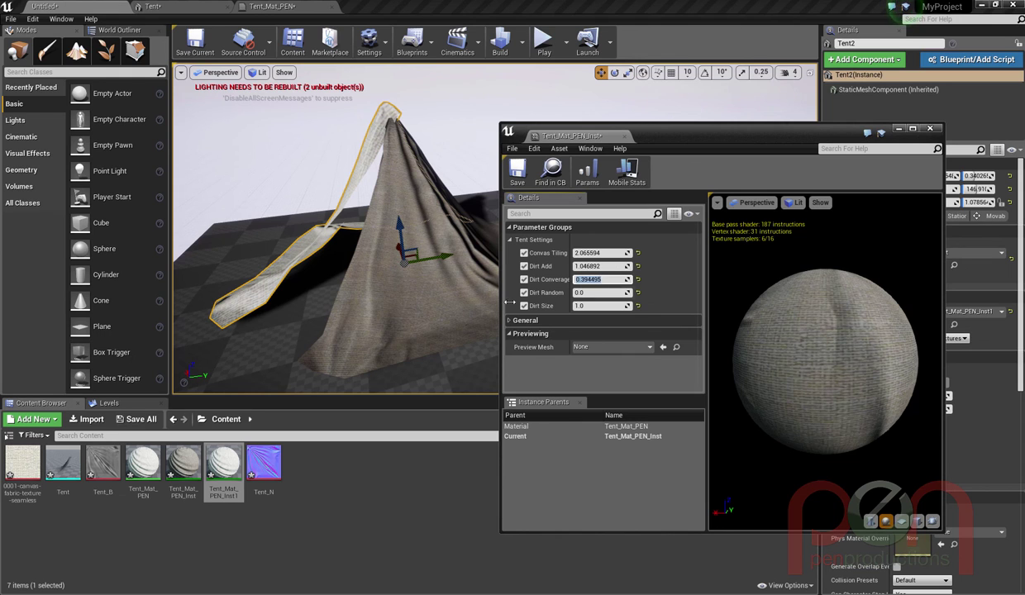
drag(596, 269, 617, 279)
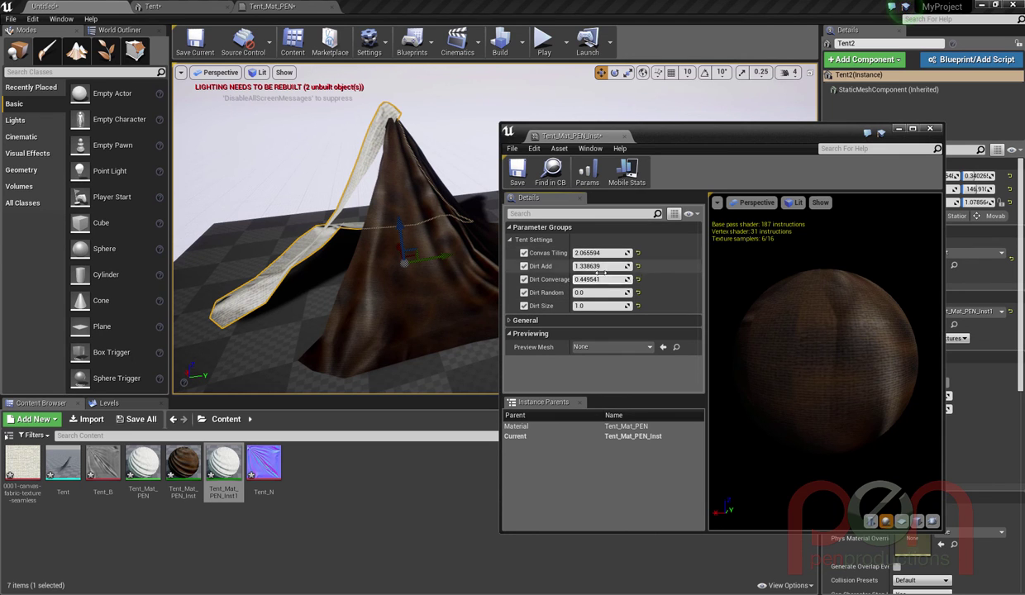
Step: Try Dirt Size values between about 13 and 5, and a Dirt Random of about 0.11
mouse_move(600, 306)
mouse_down()
mouse_move(649, 306)
mouse_move(619, 304)
mouse_move(628, 306)
mouse_up()
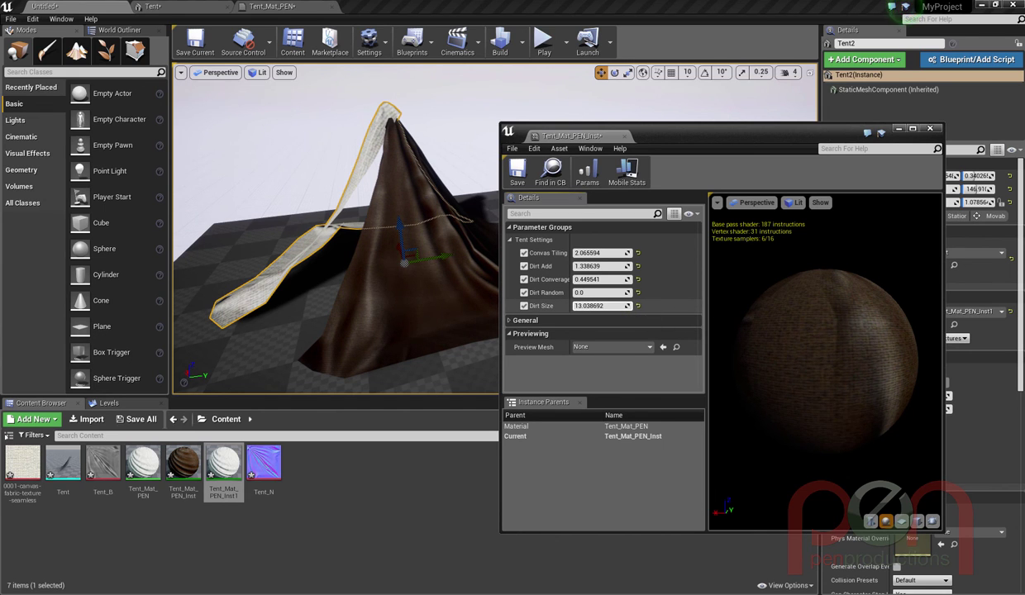
mouse_move(594, 306)
mouse_down()
mouse_move(546, 304)
mouse_move(579, 296)
mouse_up()
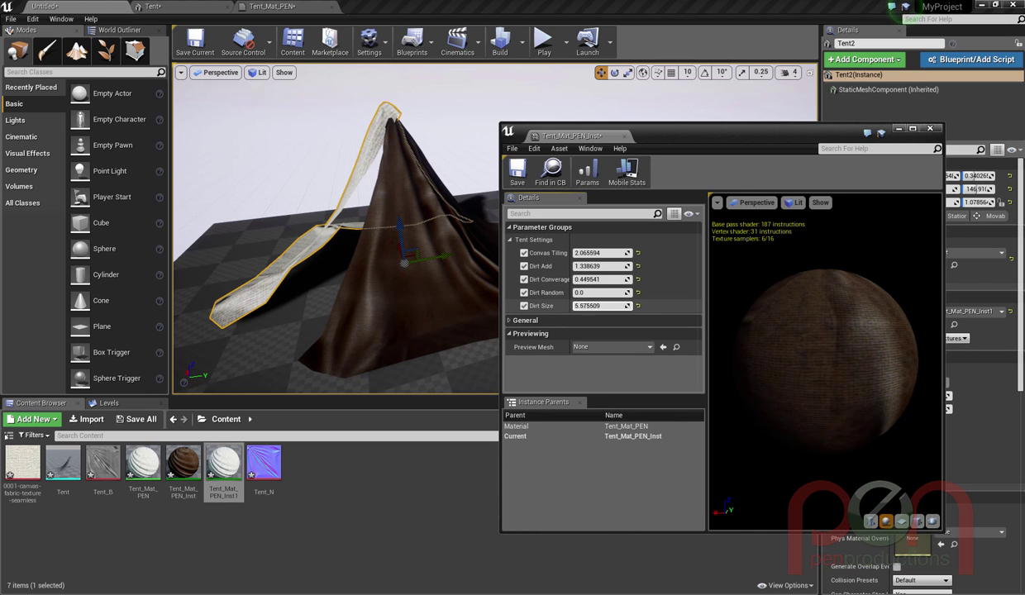
click(587, 293)
click(658, 307)
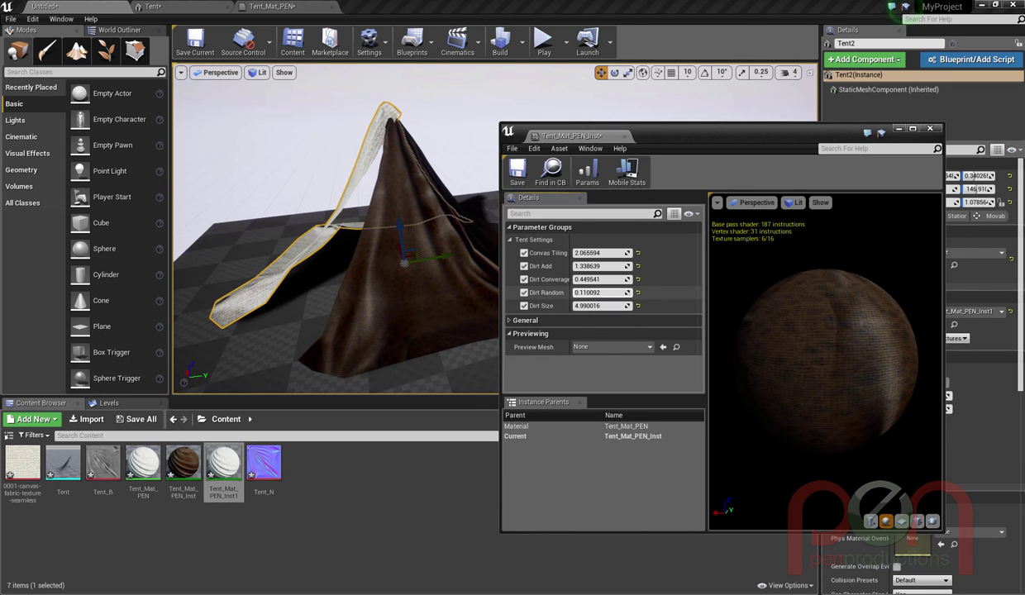
Step: Vary Dirt Random and return it to 0, and set Dirt Size to about 14.12
drag(594, 293, 637, 293)
drag(633, 293, 612, 293)
click(610, 293)
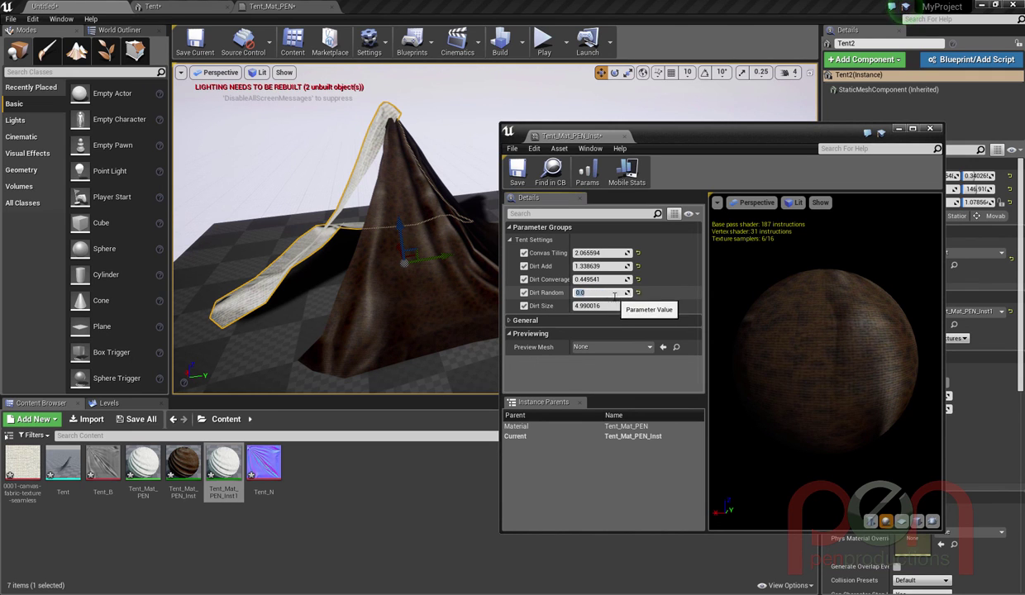
key(Return)
mouse_move(603, 305)
mouse_down()
mouse_move(594, 306)
mouse_move(634, 307)
mouse_move(620, 305)
mouse_up()
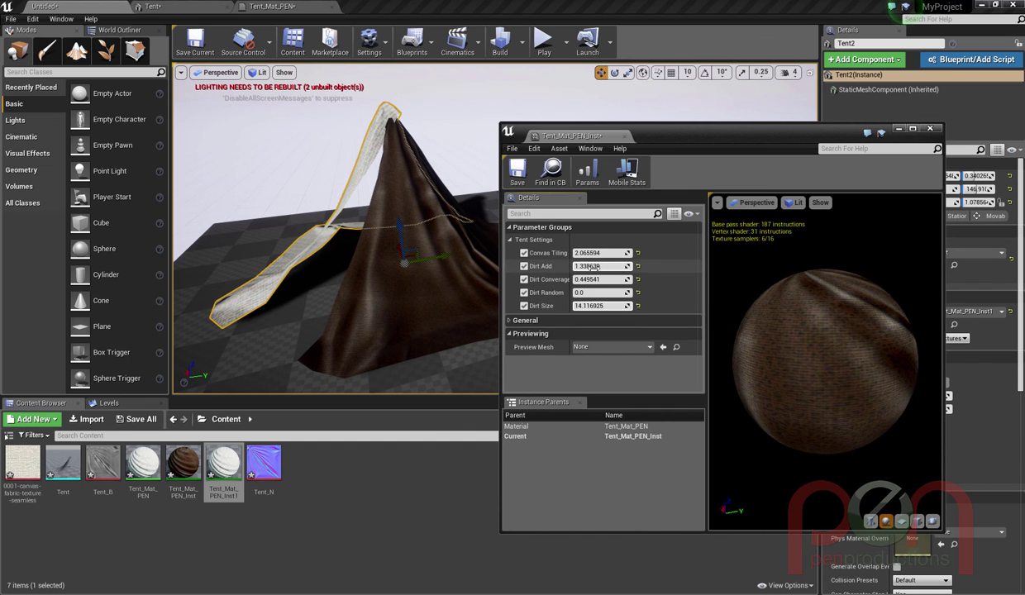
Step: Set Dirt Add to about -0.71 and Dirt Converage to about 3.37 in Tent_Mat_PEN_Inst
drag(605, 266, 661, 266)
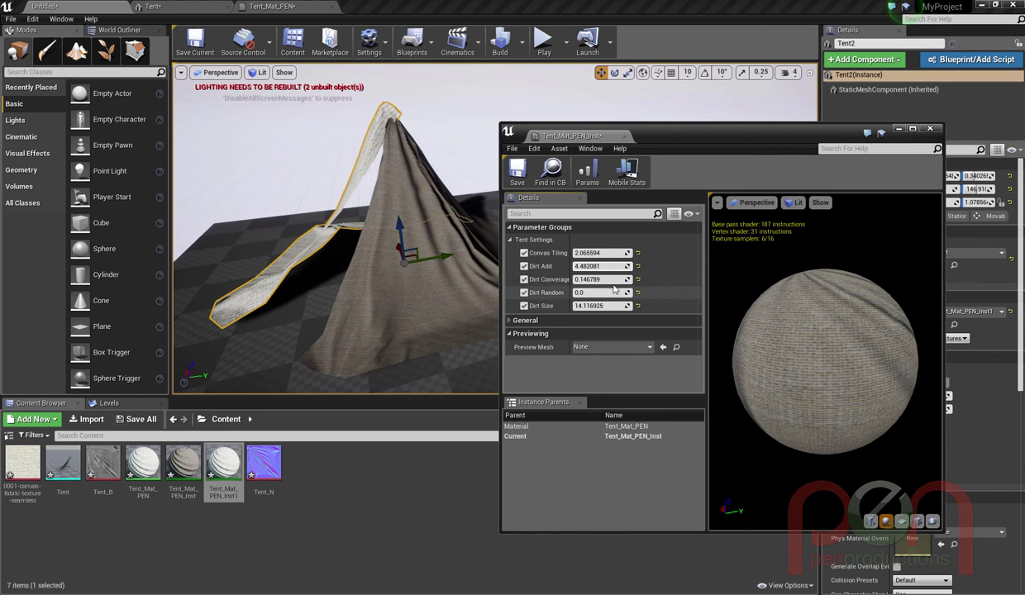
drag(592, 280, 696, 279)
drag(608, 267, 589, 280)
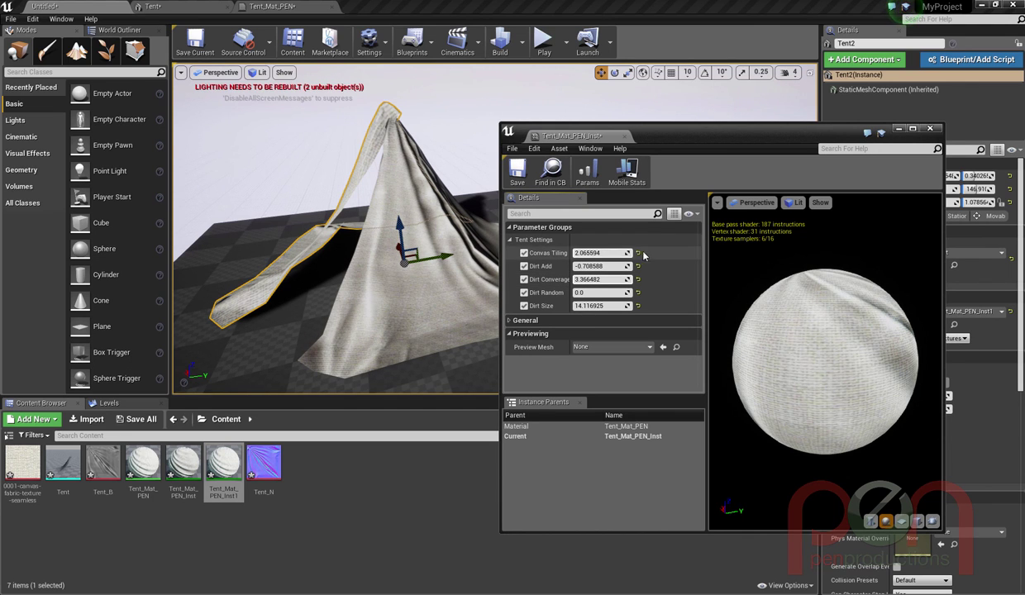
Step: Close the Tent_Mat_PEN_Inst window and open Tent_Mat_PEN_Inst1 for editing
click(931, 130)
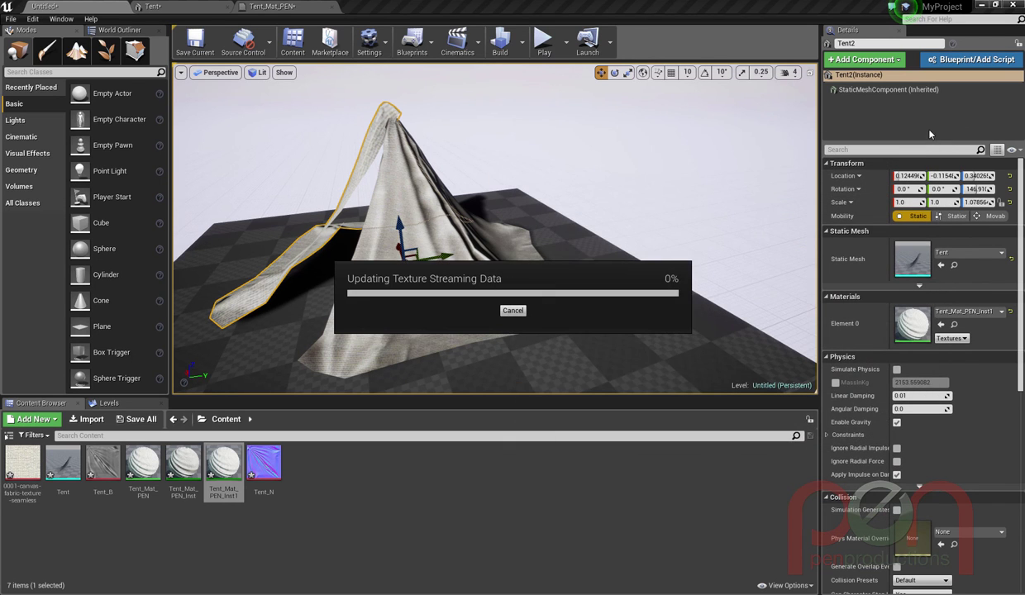
double_click(223, 467)
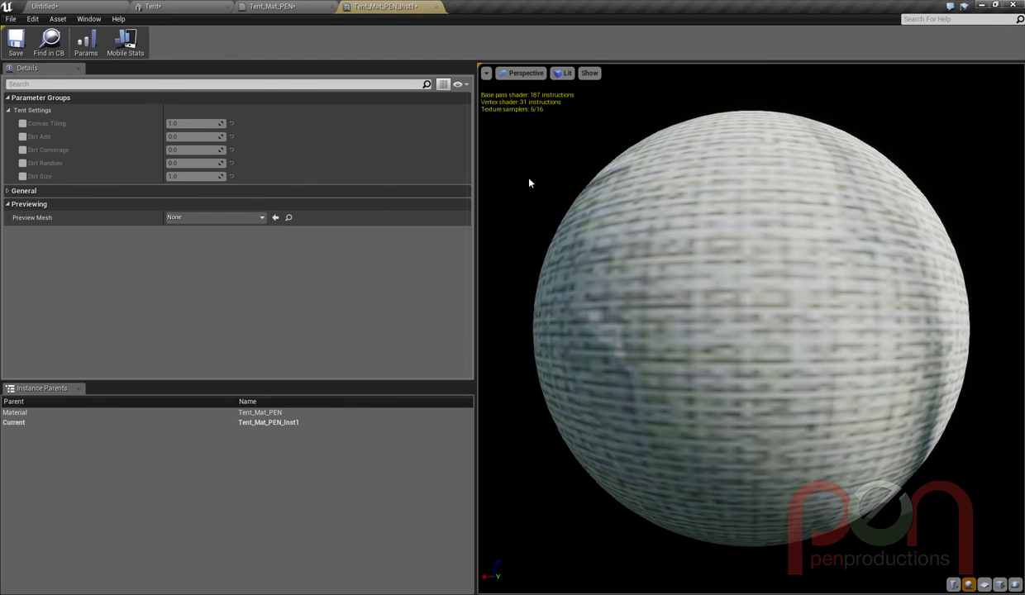
Step: Float the Tent_Mat_PEN_Inst1 editor as a small window over the level and frame the selected tent
drag(400, 6, 636, 155)
alt+drag(380, 256, 661, 258)
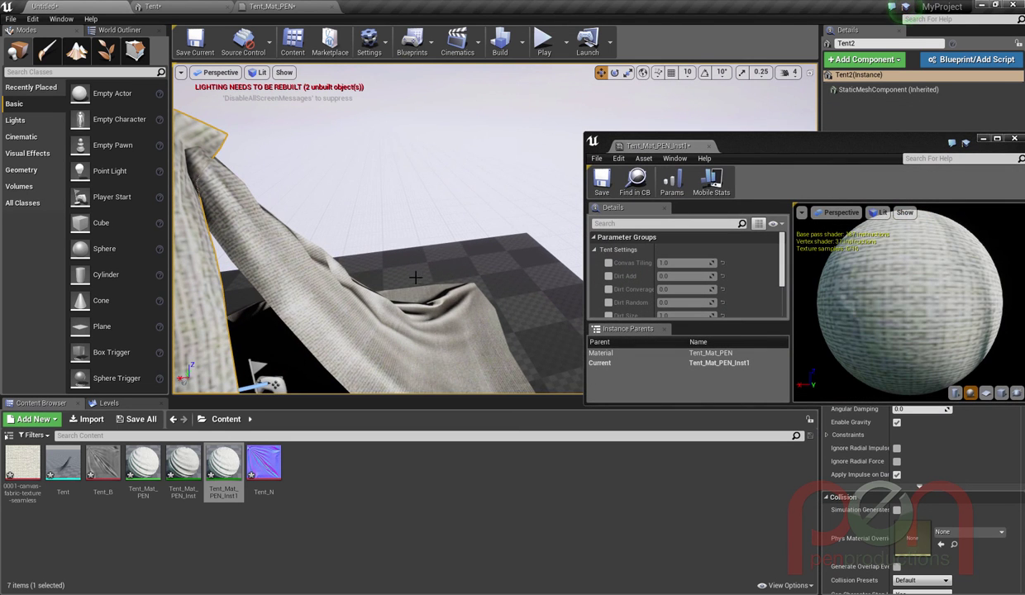
key(f)
Step: Undo the accidental tent duplicates and moves in the level
alt+drag(537, 258, 556, 249)
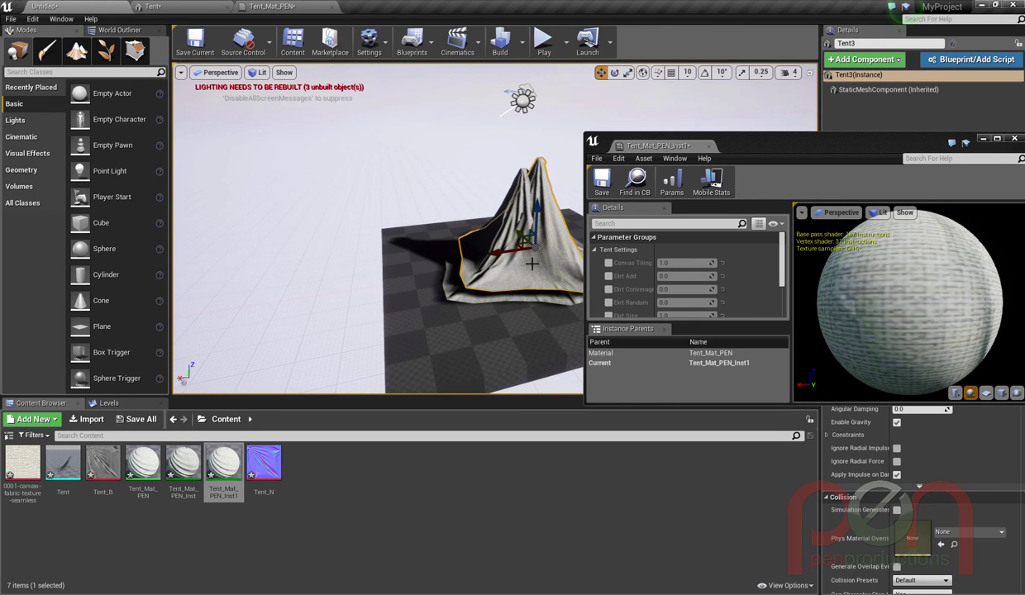
key(ctrl+z)
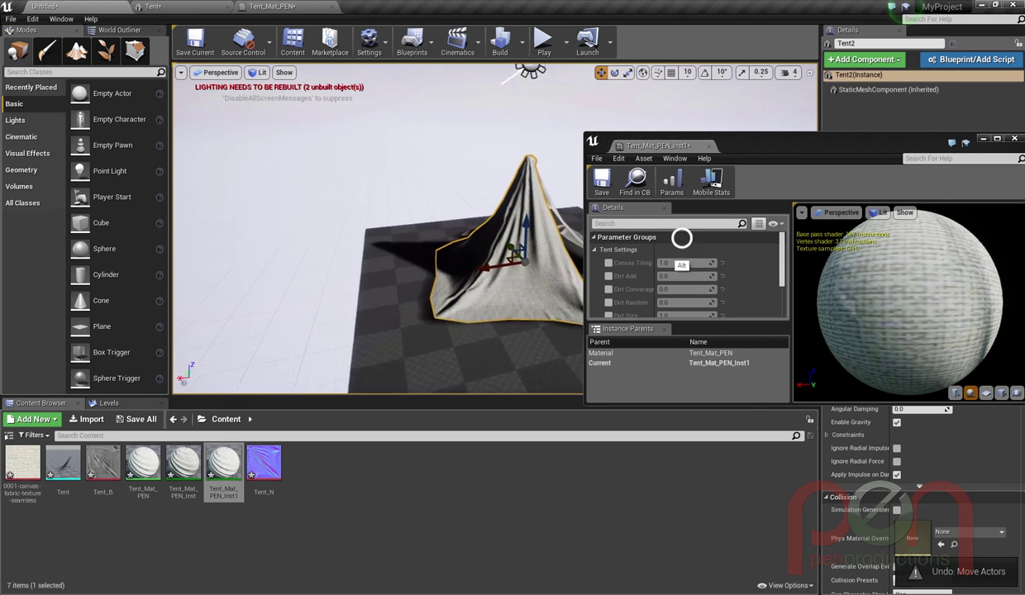
scroll(537, 285, up, 4)
alt+middle_drag(551, 291, 556, 294)
key(ctrl+z)
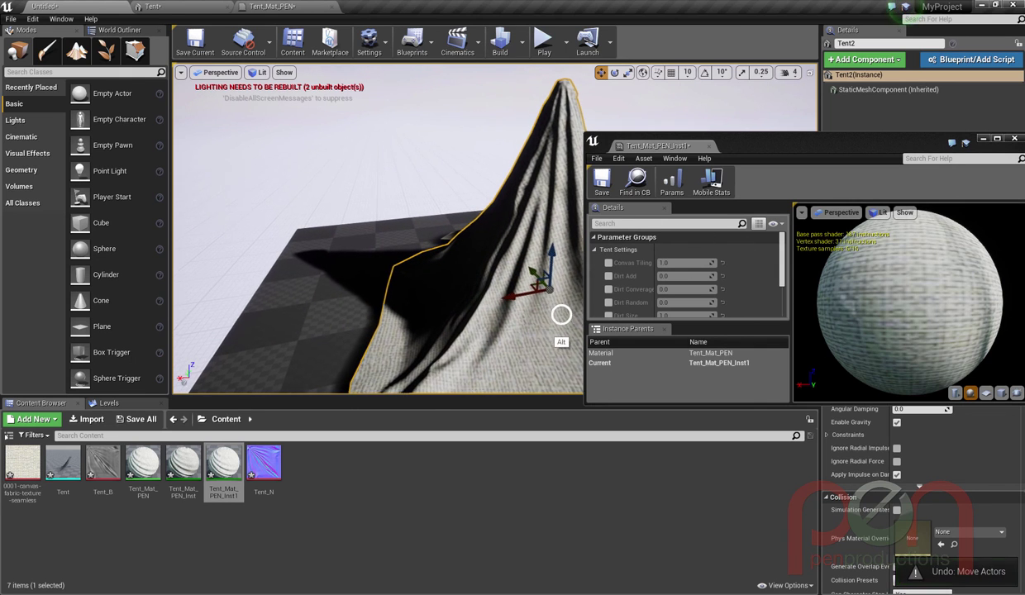
Step: Enable all five Tent Settings overrides in Tent_Mat_PEN_Inst1 and set Canvas Tiling to about 2.35
alt+drag(538, 309, 529, 331)
alt+middle_drag(497, 345, 506, 378)
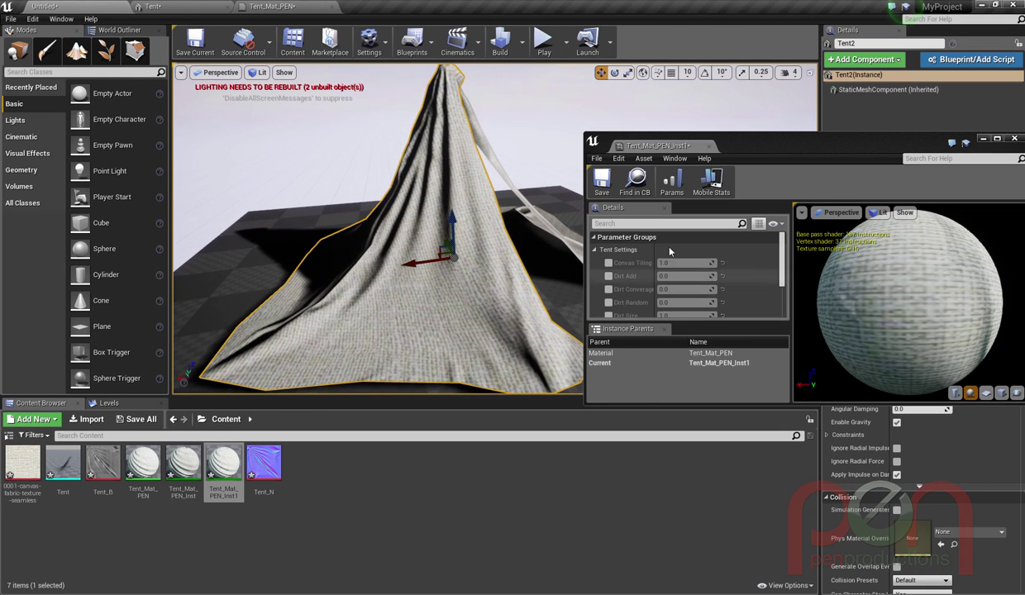
click(610, 263)
click(609, 276)
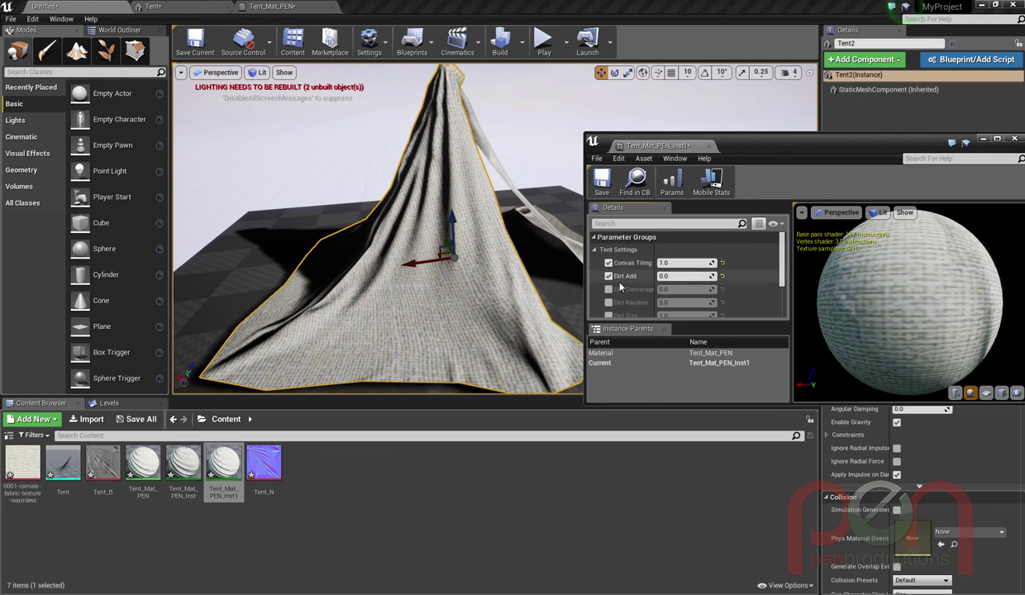
click(609, 290)
click(609, 303)
click(609, 316)
drag(682, 263, 695, 263)
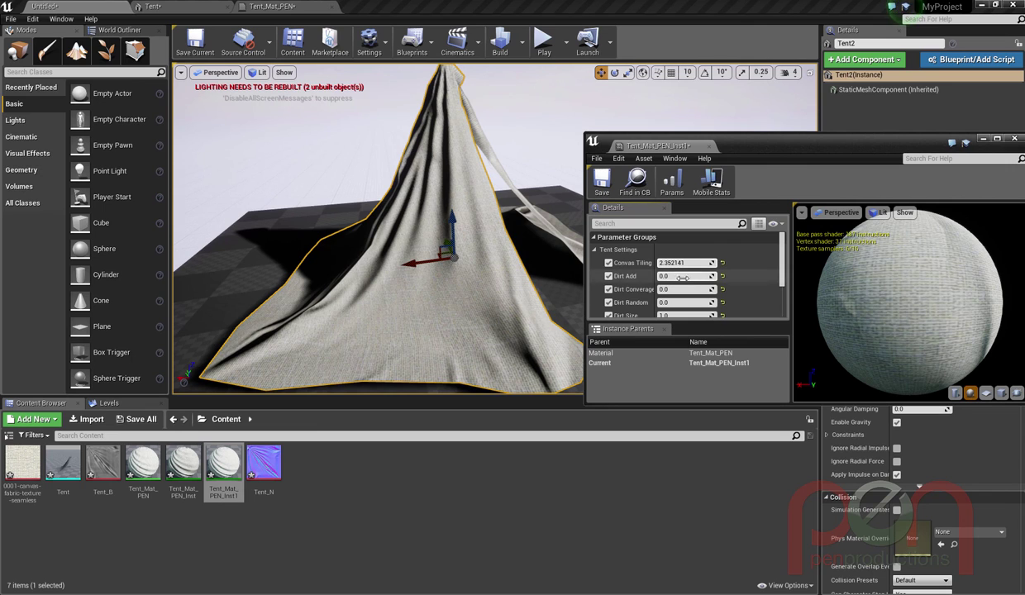
Step: Set Dirt Add to about -0.35, Dirt Converage to about 1.61, Dirt Random to about 0.46 and Dirt Size to about 6.16
drag(685, 405, 686, 474)
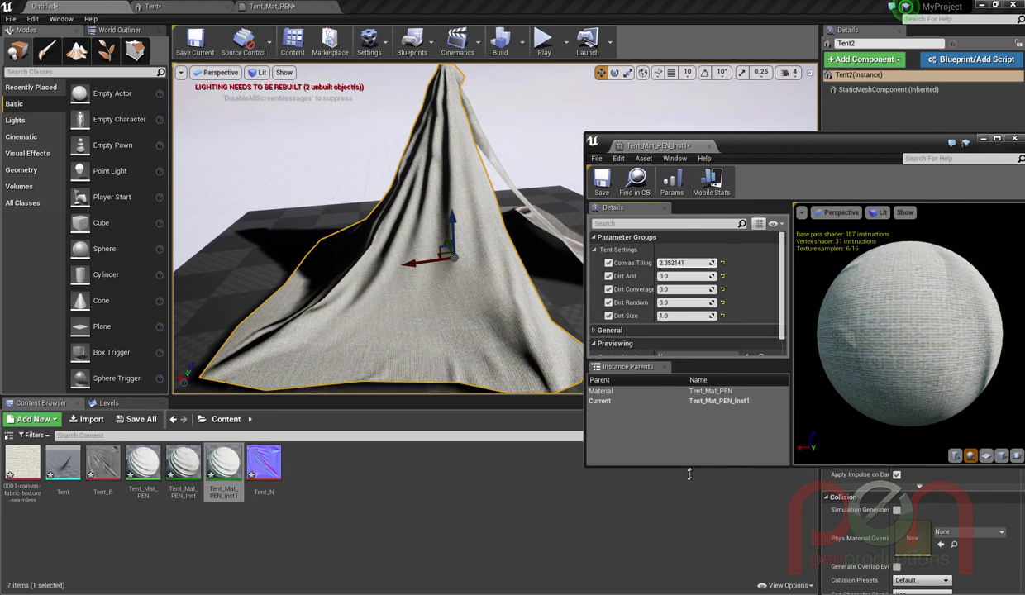
drag(687, 276, 794, 290)
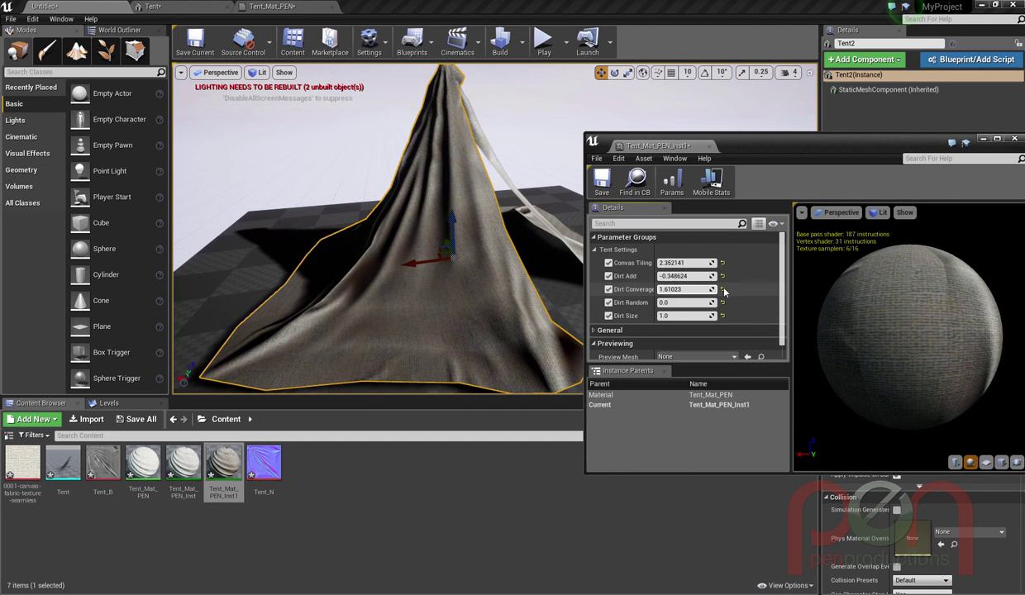
drag(668, 303, 753, 316)
mouse_move(688, 316)
mouse_down()
mouse_move(700, 316)
mouse_move(678, 316)
mouse_up()
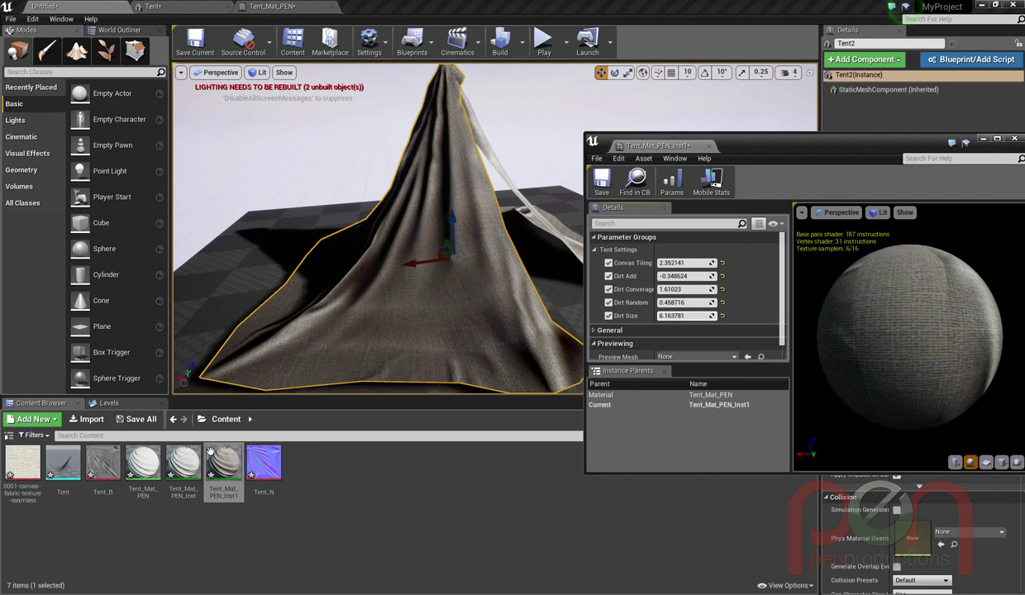
Step: Open Tent_Mat_PEN_Inst to compare its values, close it, and set Dirt Size to about 15.12 in Tent_Mat_PEN_Inst1
double_click(183, 463)
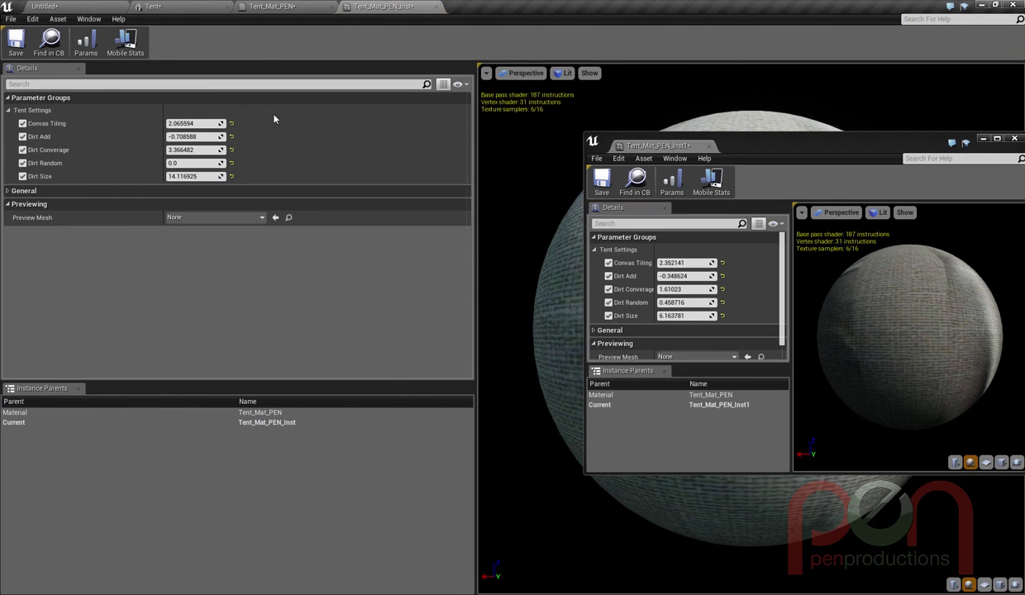
click(436, 9)
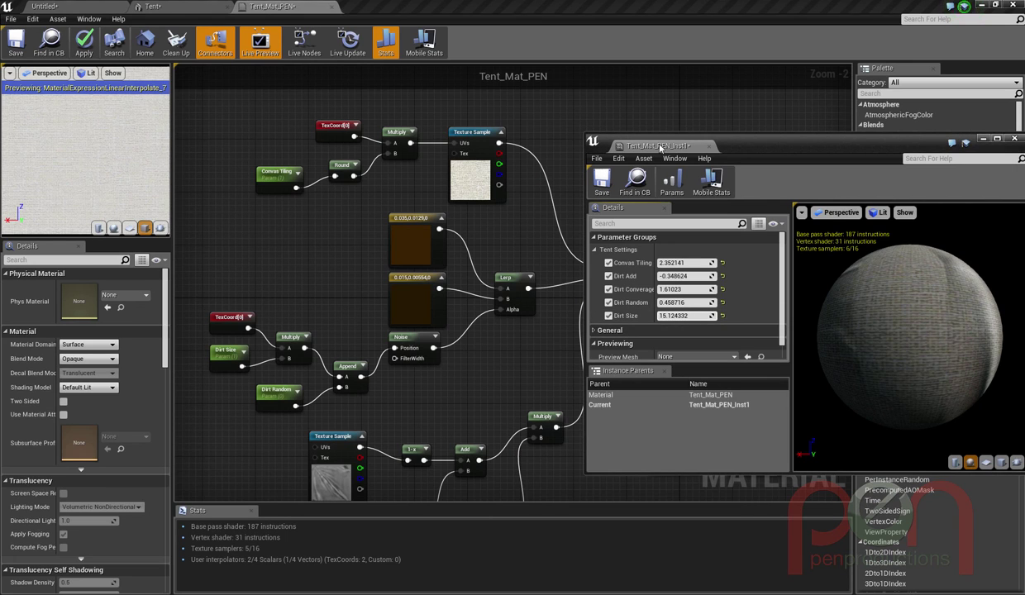
click(347, 42)
Step: Close the Tent_Mat_PEN_Inst1 window and return to the level to inspect both tents from several angles
drag(773, 141, 623, 123)
drag(742, 238, 637, 243)
click(866, 119)
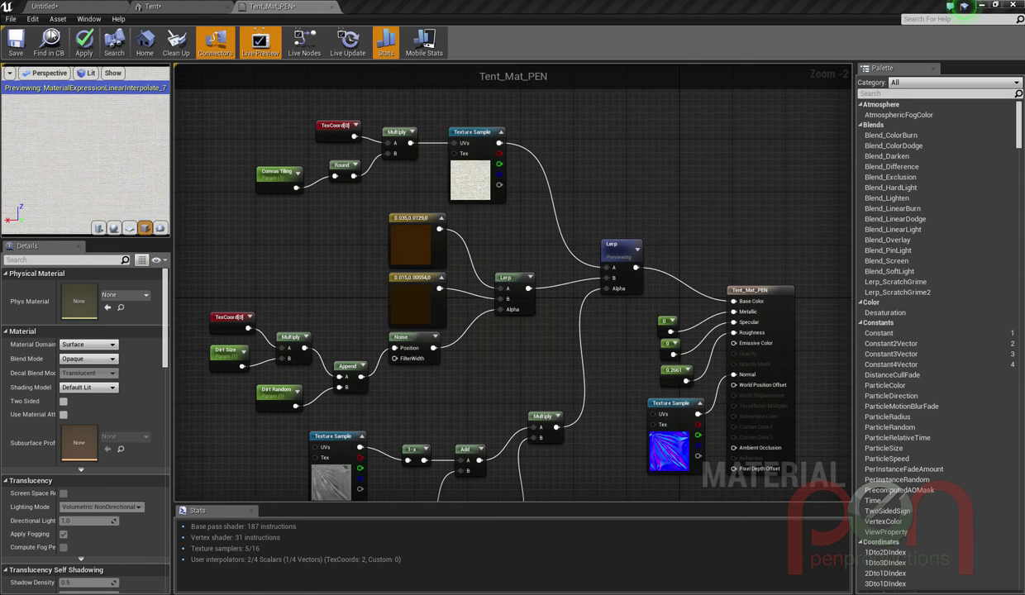
click(91, 7)
alt+drag(489, 287, 510, 239)
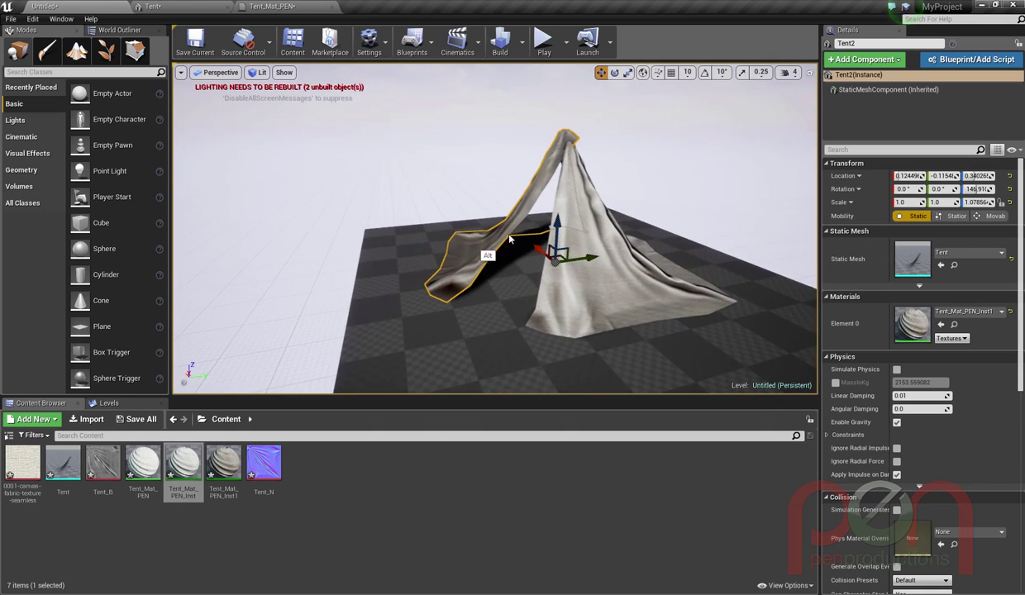
alt+drag(587, 269, 652, 340)
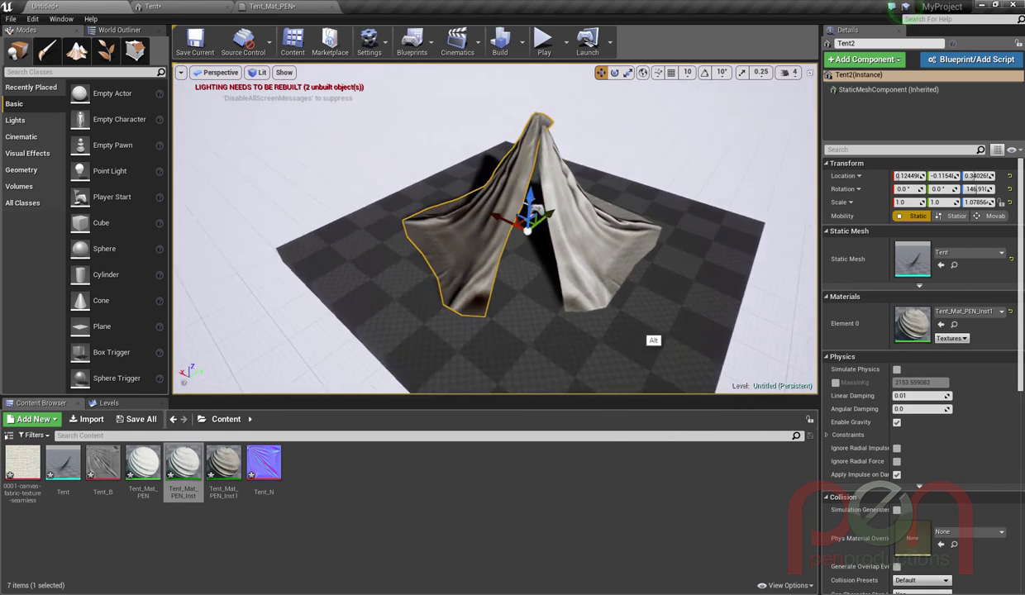